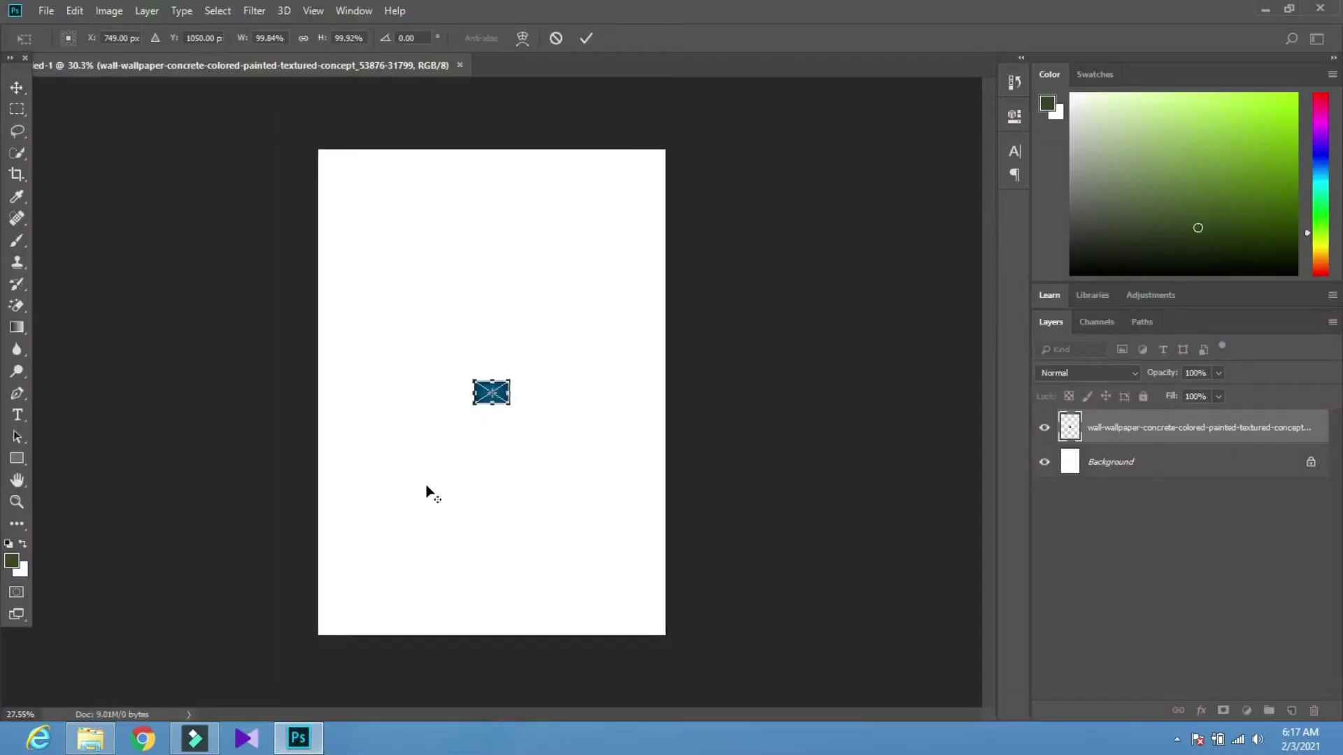
# Stretch the blue concrete wallpaper to cover the entire canvas and commit the transform
pyautogui.moveTo(474, 401); pyautogui.dragTo(275, 599)
pyautogui.moveTo(444, 533); pyautogui.dragTo(573, 419)
pyautogui.moveTo(433, 521); pyautogui.dragTo(434, 576)
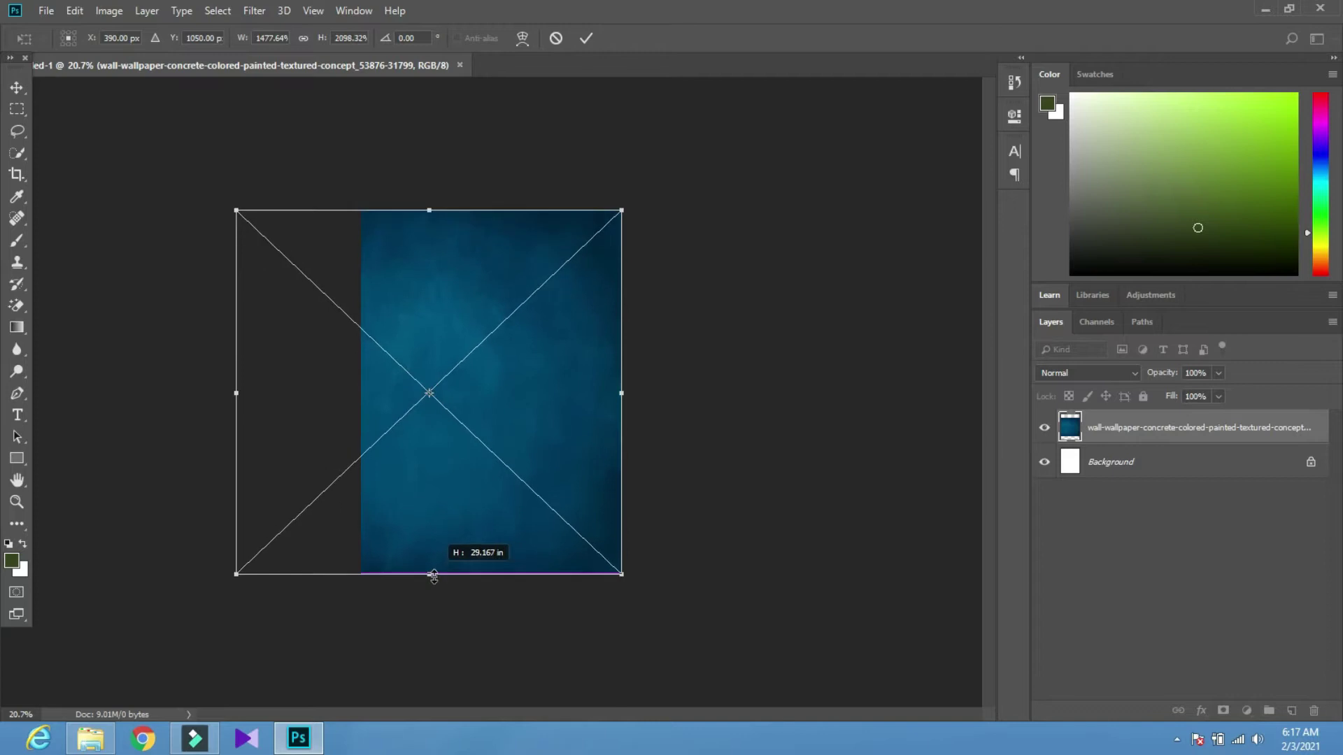
pyautogui.moveTo(236, 393); pyautogui.dragTo(361, 394)
pyautogui.click(591, 50)
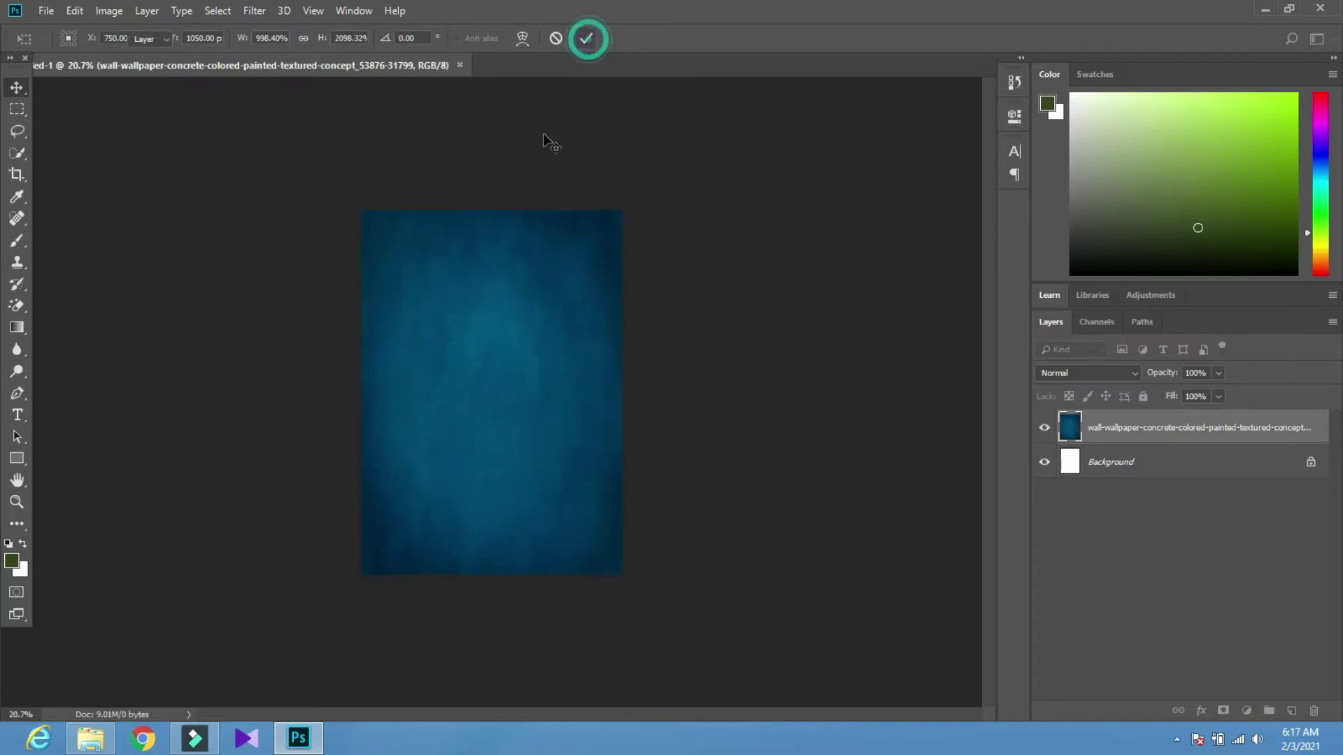
pyautogui.scroll(1, 465, 402)
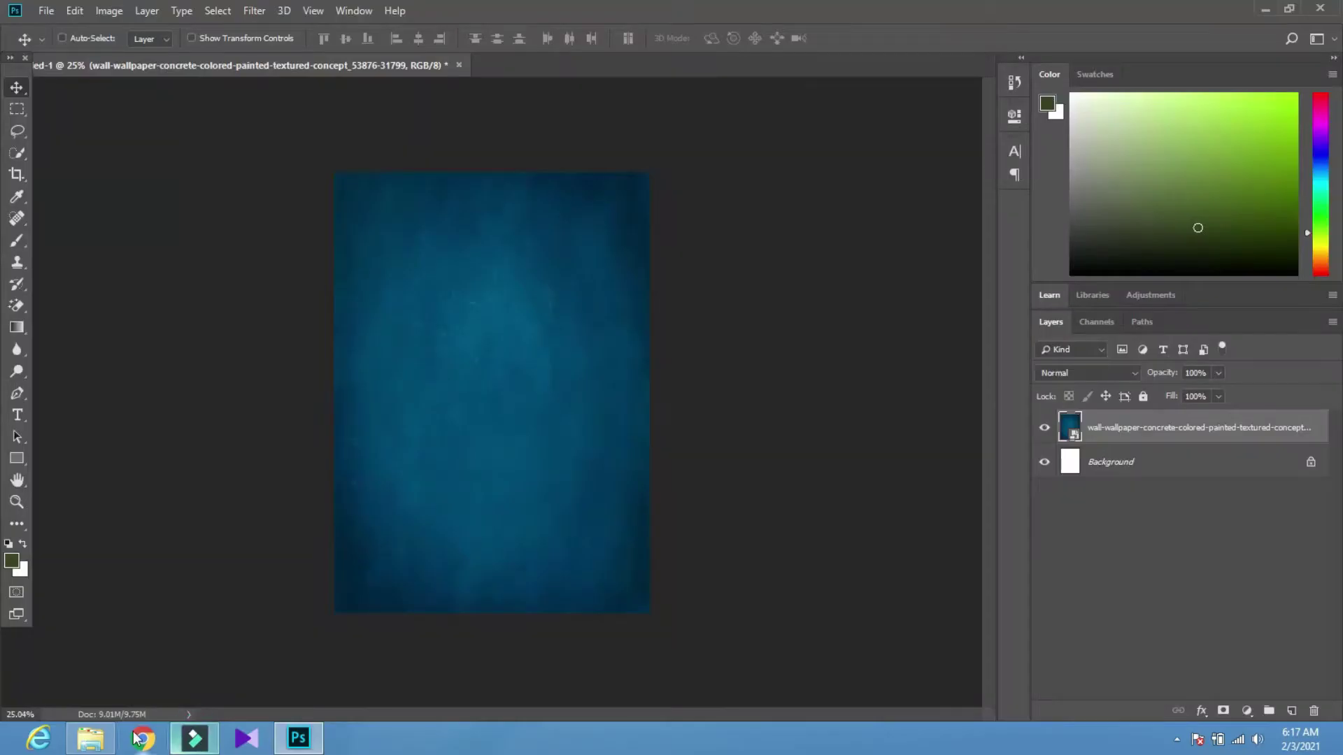
# Bring the pngwing.com man image in from Explorer, enlarge it and place it right of centre
pyautogui.click(85, 738)
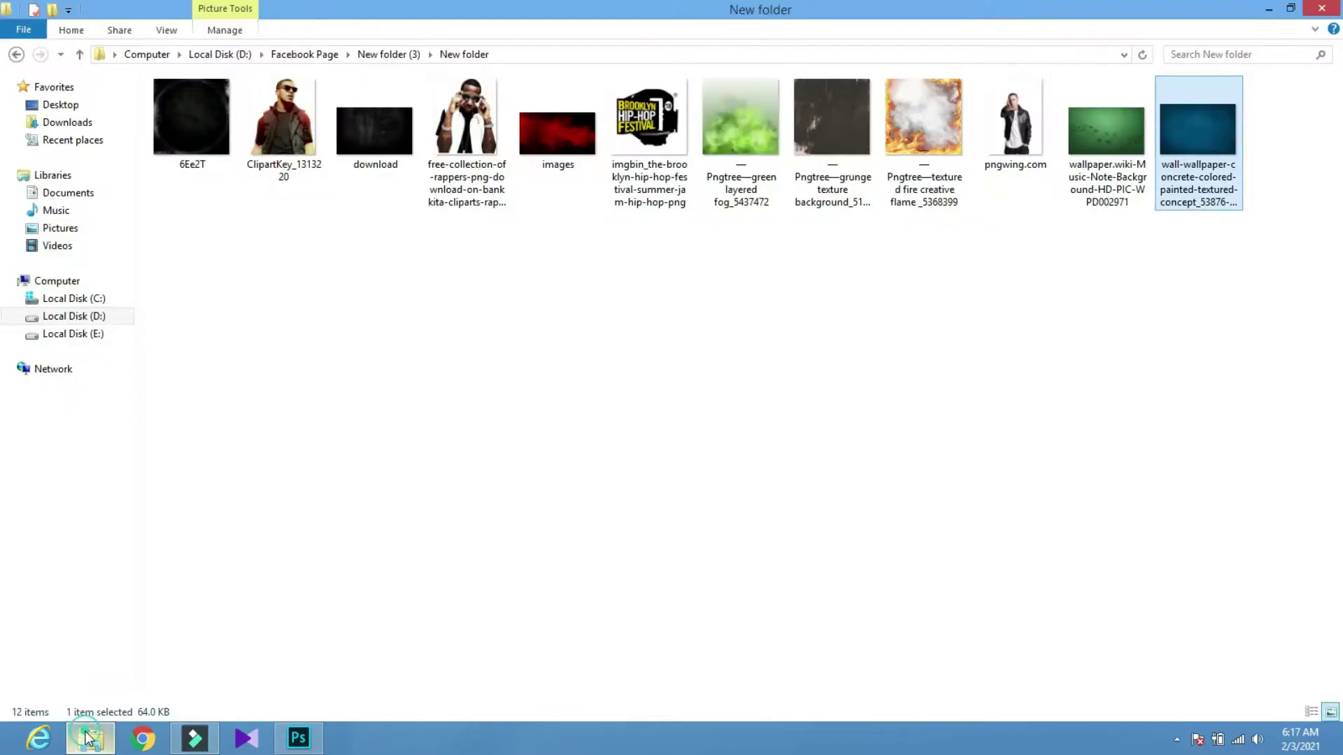
pyautogui.moveTo(1015, 119); pyautogui.dragTo(337, 582)
pyautogui.moveTo(480, 528); pyautogui.dragTo(594, 484)
pyautogui.moveTo(460, 551); pyautogui.dragTo(435, 575)
pyautogui.moveTo(563, 533); pyautogui.dragTo(586, 519)
pyautogui.click(584, 37)
pyautogui.scroll(3, 585, 450)
# Raise the man slightly, then add a black-to-transparent Gradient Fill layer darkening the poster's bottom
pyautogui.scroll(-2, 584, 450)
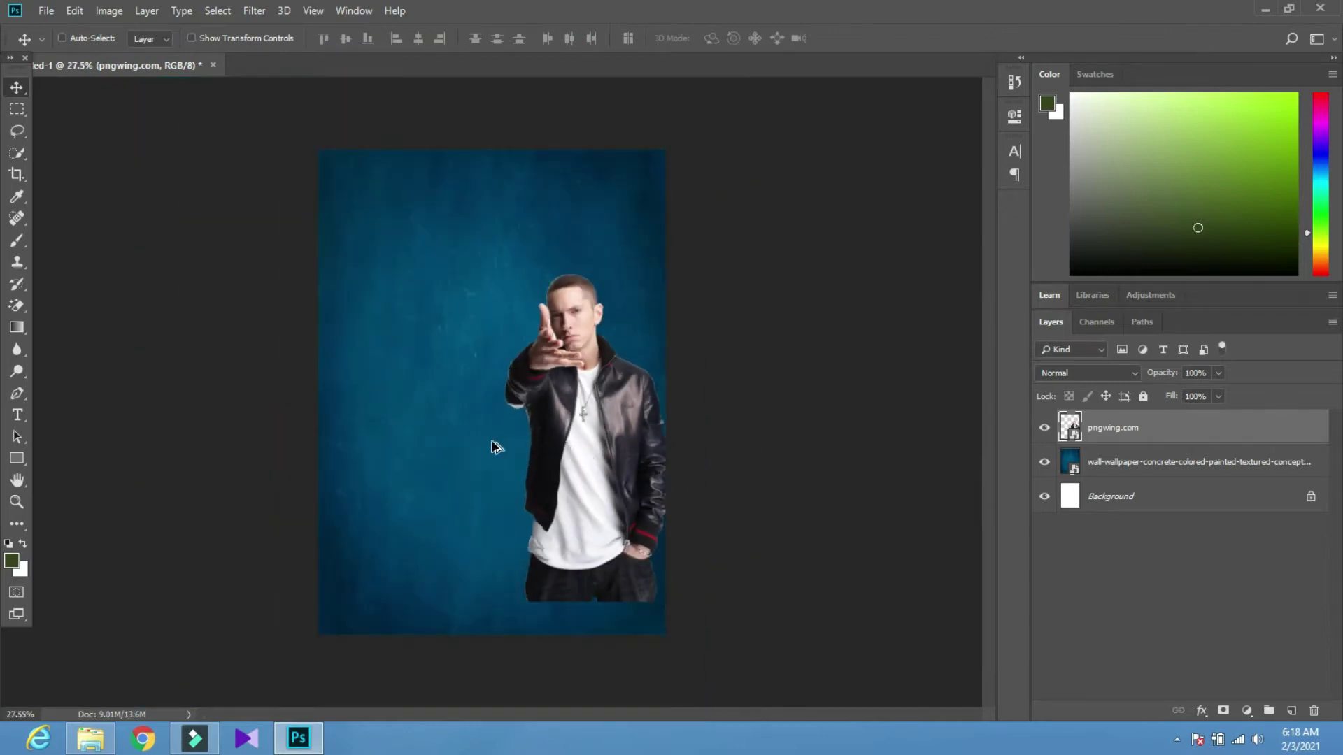
pyautogui.moveTo(589, 449); pyautogui.dragTo(586, 435)
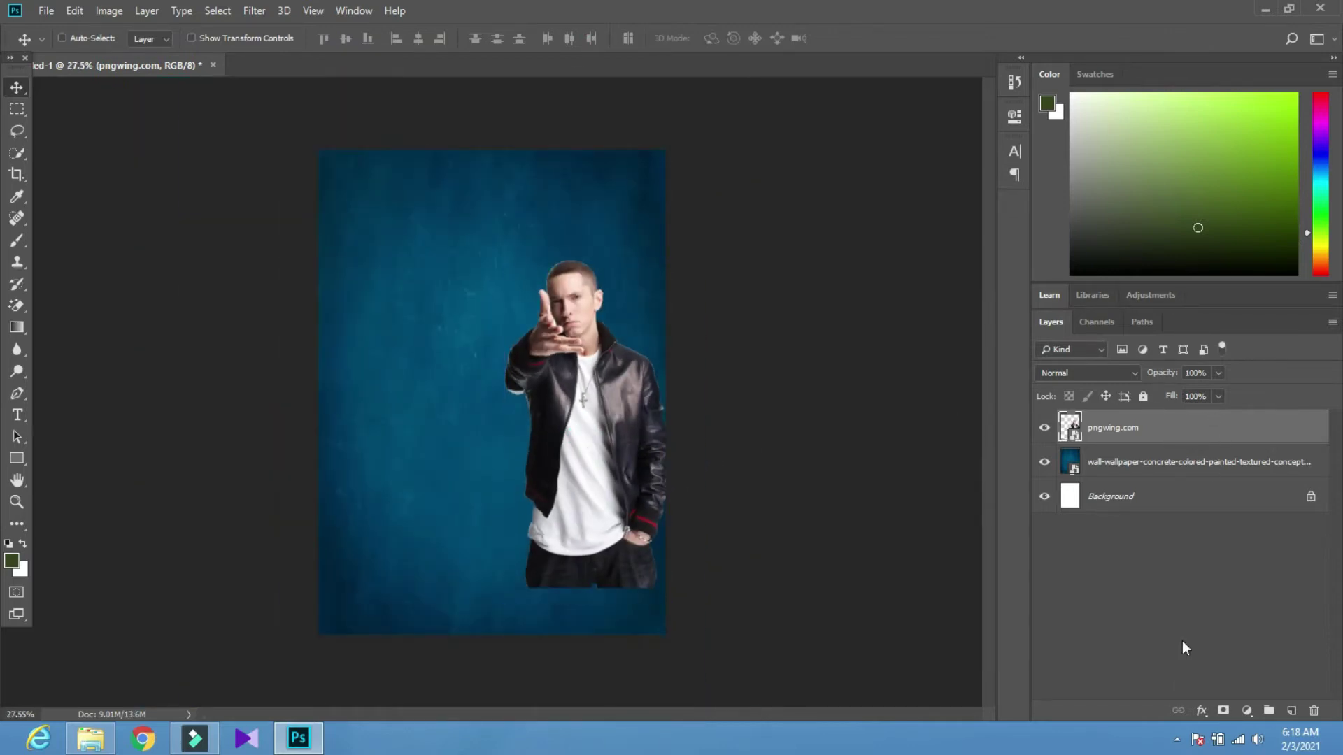
pyautogui.click(1247, 713)
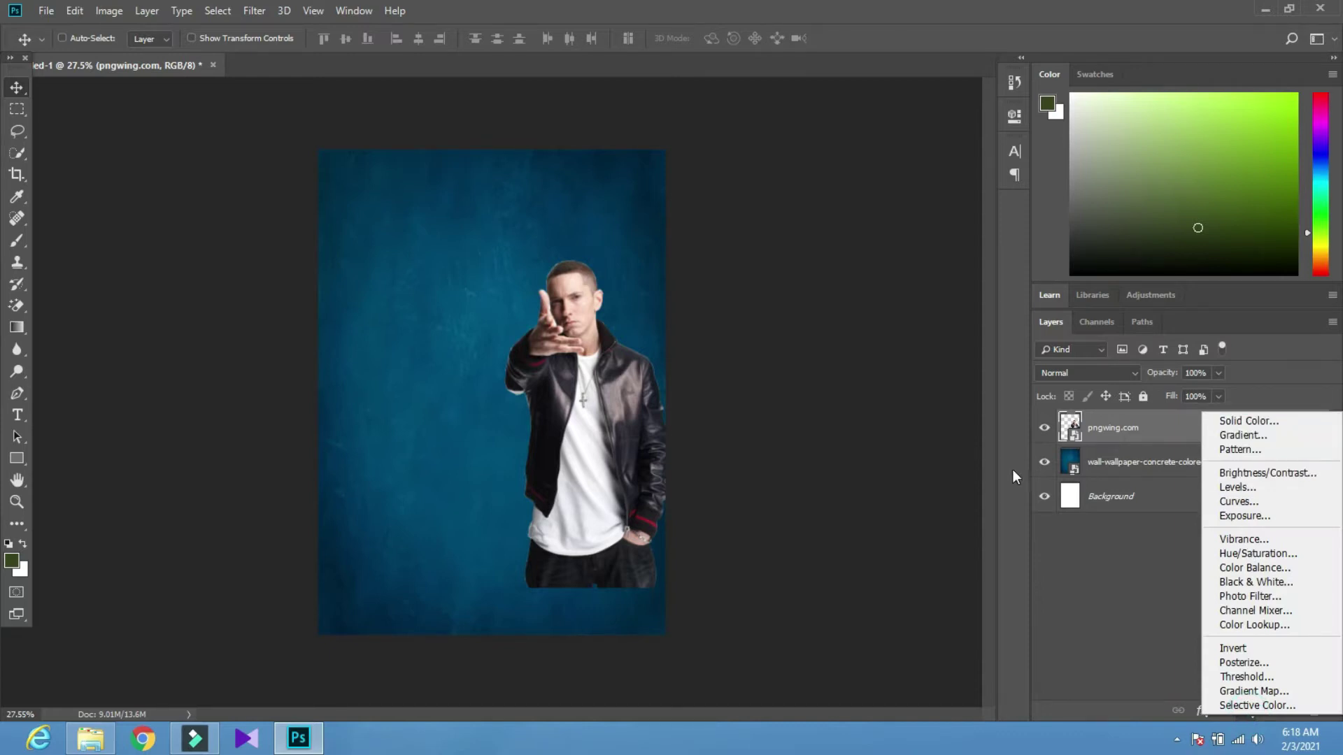
pyautogui.click(1241, 435)
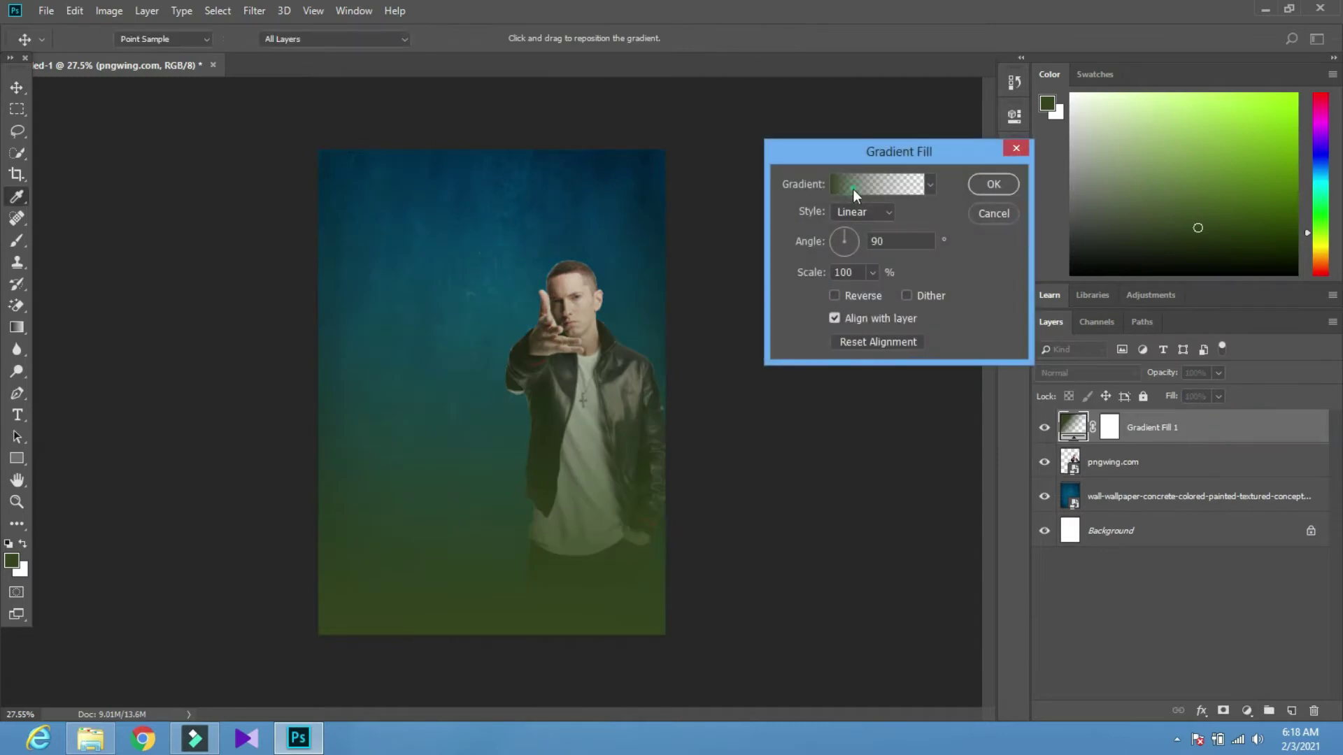
pyautogui.click(855, 185)
pyautogui.doubleClick(494, 391)
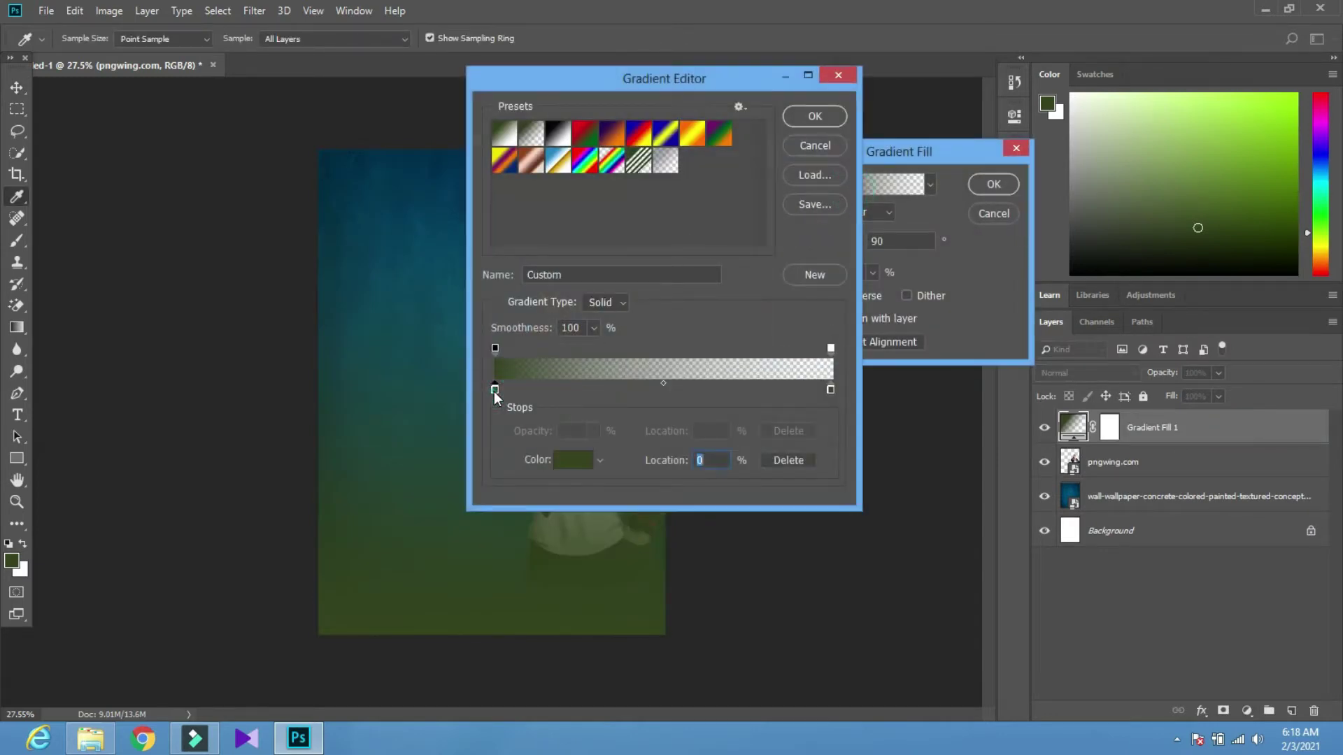
pyautogui.moveTo(697, 458); pyautogui.dragTo(632, 546)
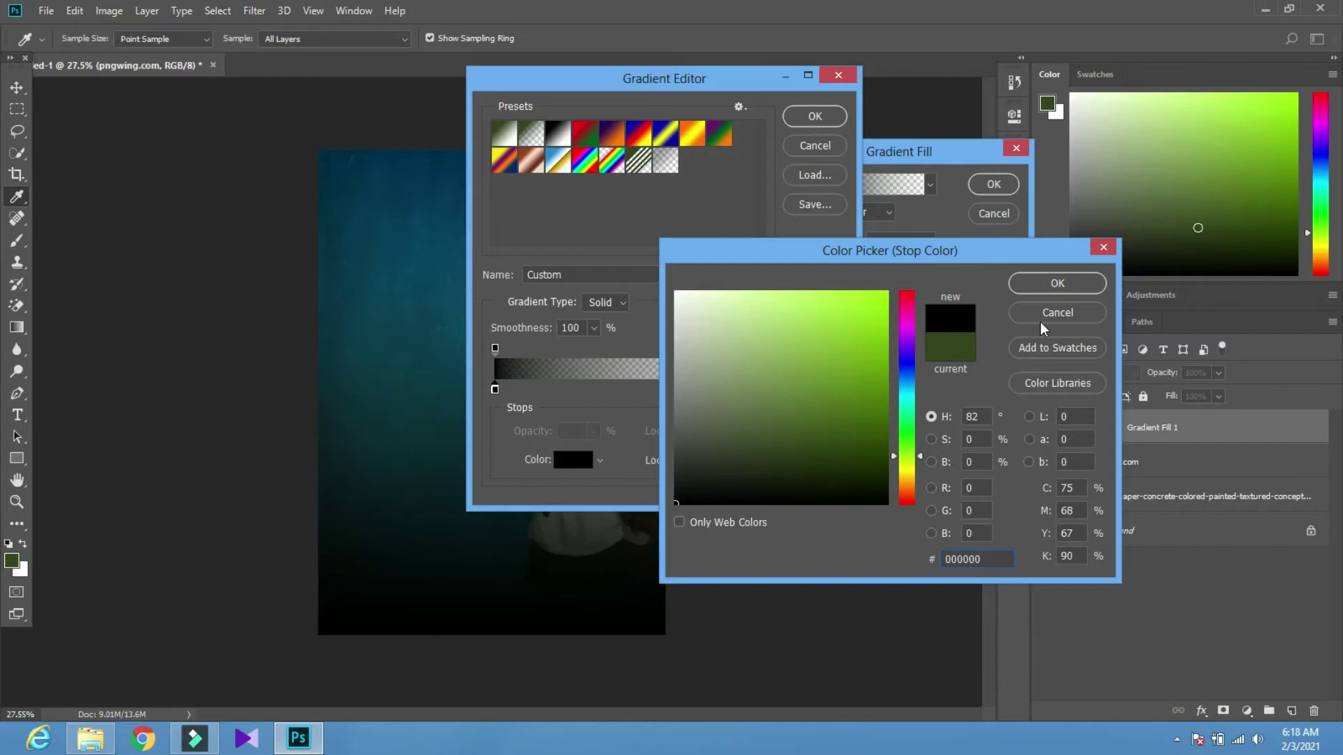
pyautogui.click(1053, 283)
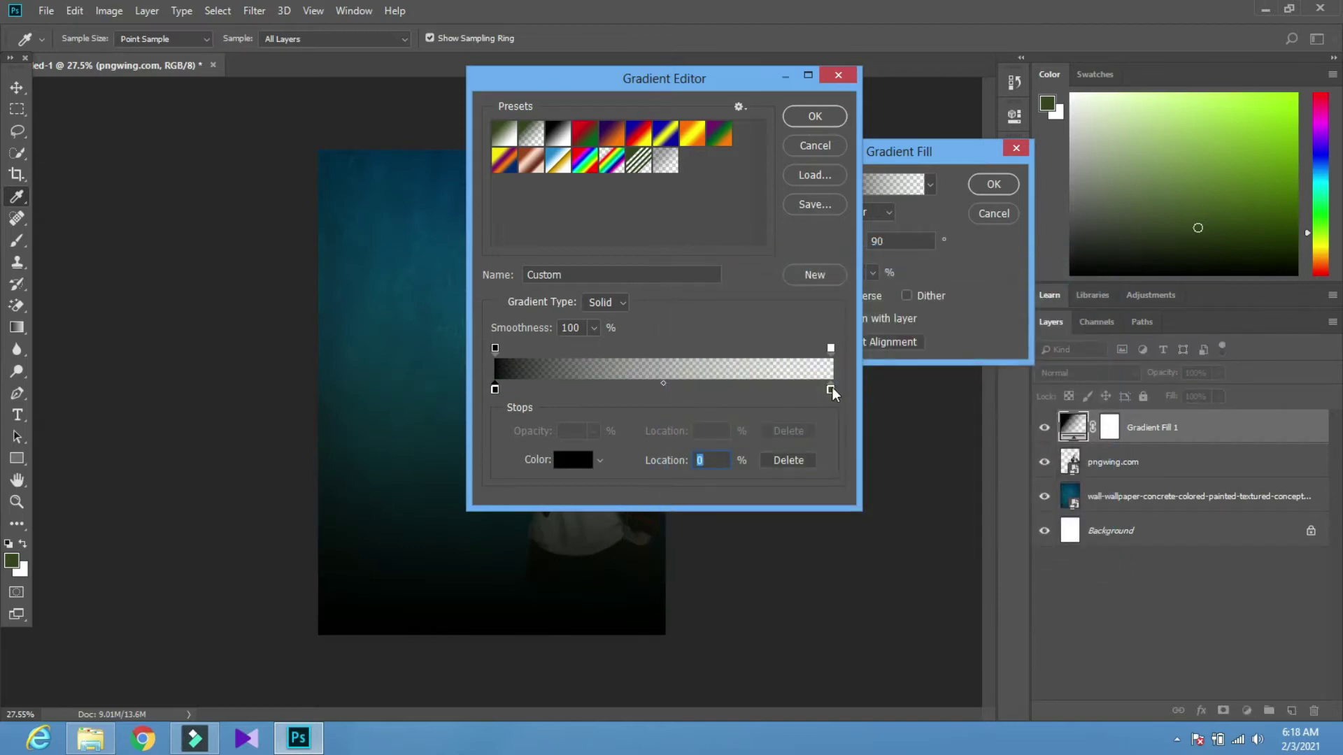
pyautogui.moveTo(830, 389); pyautogui.dragTo(825, 438)
pyautogui.click(818, 126)
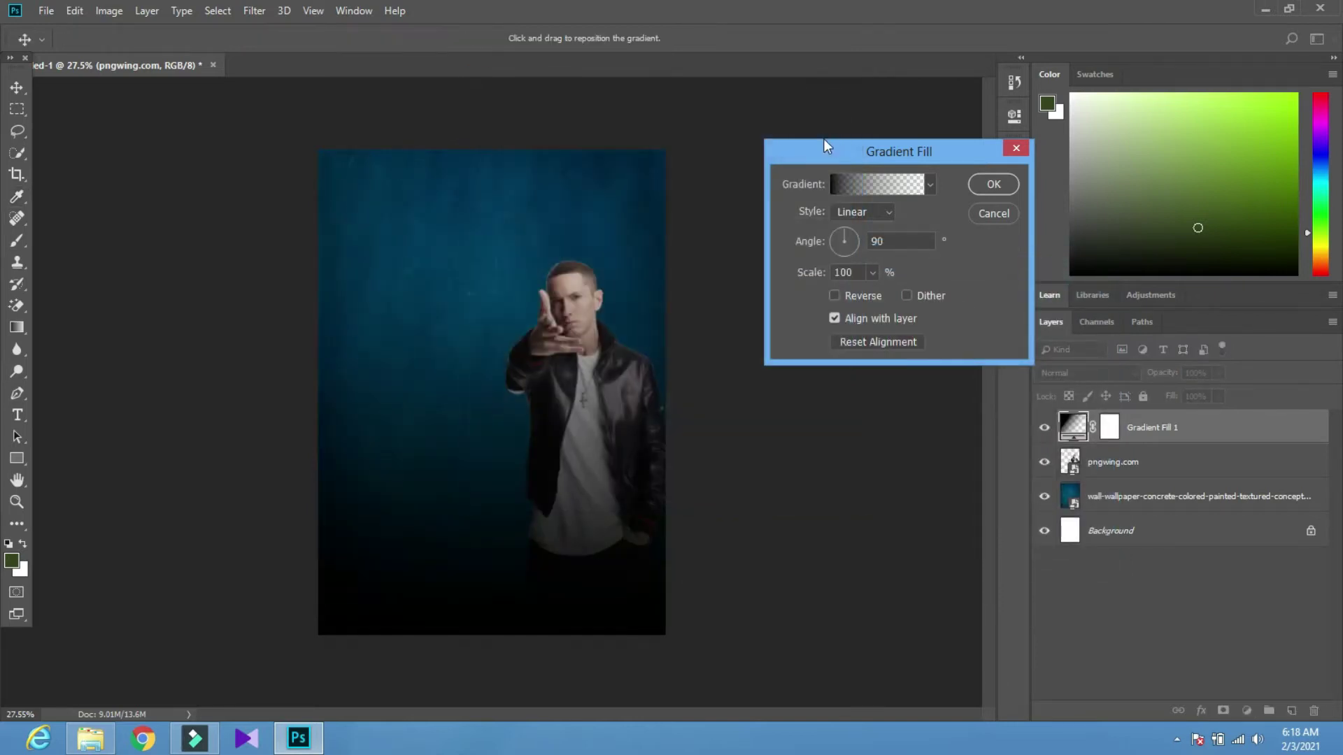
pyautogui.click(977, 179)
# Nudge the man layer down, reselect Gradient Fill 1, and pick the green fog image in Explorer
pyautogui.scroll(-6, 437, 381)
pyautogui.scroll(3, 428, 433)
pyautogui.moveTo(442, 477)
pyautogui.mouseDown()
pyautogui.moveTo(435, 445)
pyautogui.moveTo(441, 459)
pyautogui.mouseUp()
pyautogui.scroll(-1, 454, 468)
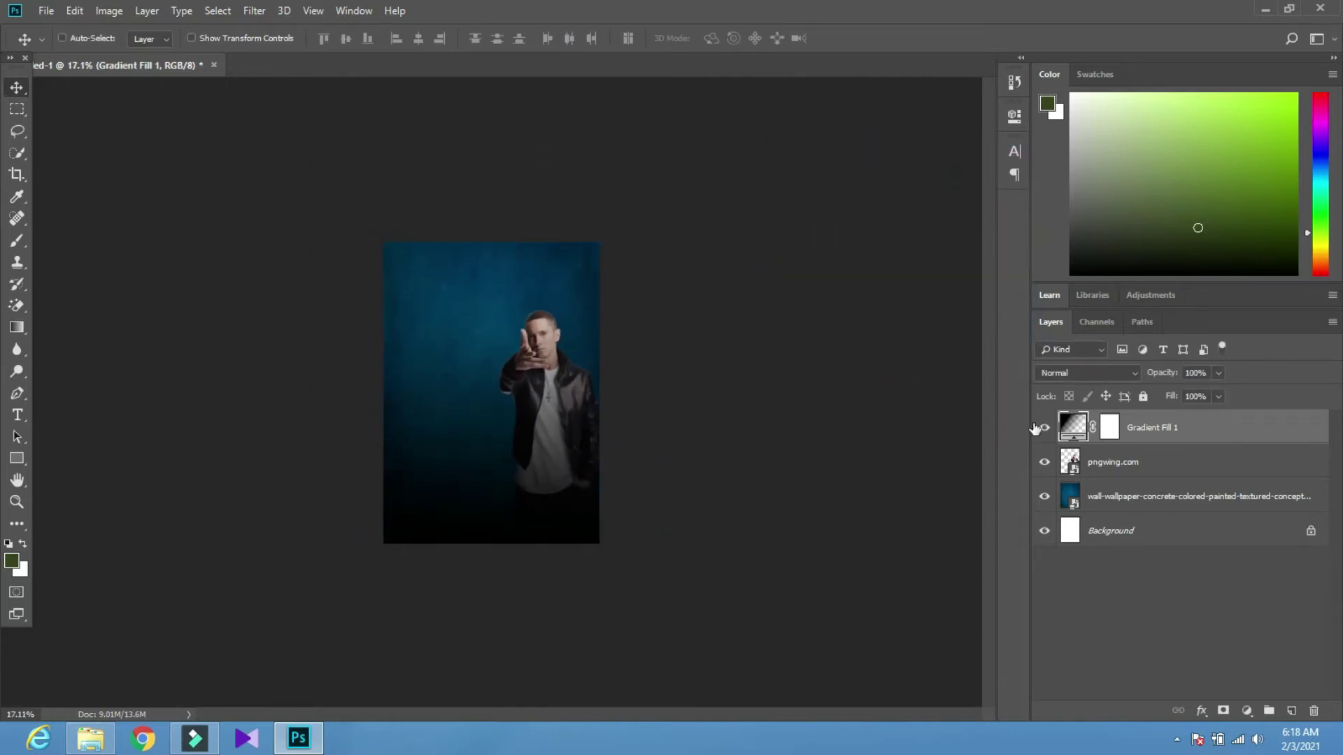
pyautogui.click(1121, 463)
pyautogui.hotkey('shift', 'Down')
pyautogui.hotkey('shift', 'Down')
pyautogui.hotkey('shift', 'Down')
pyautogui.hotkey('shift', 'Down')
pyautogui.hotkey('shift', 'Down')
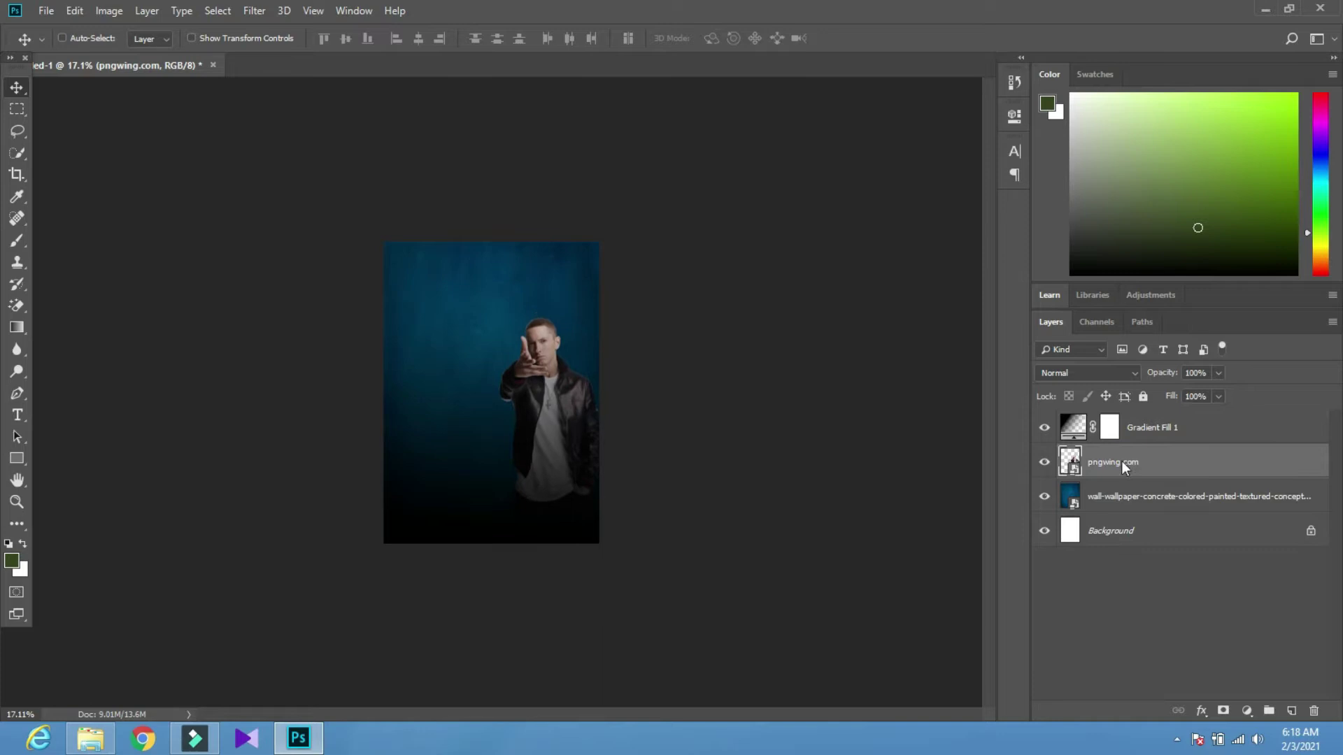
pyautogui.scroll(4, 387, 510)
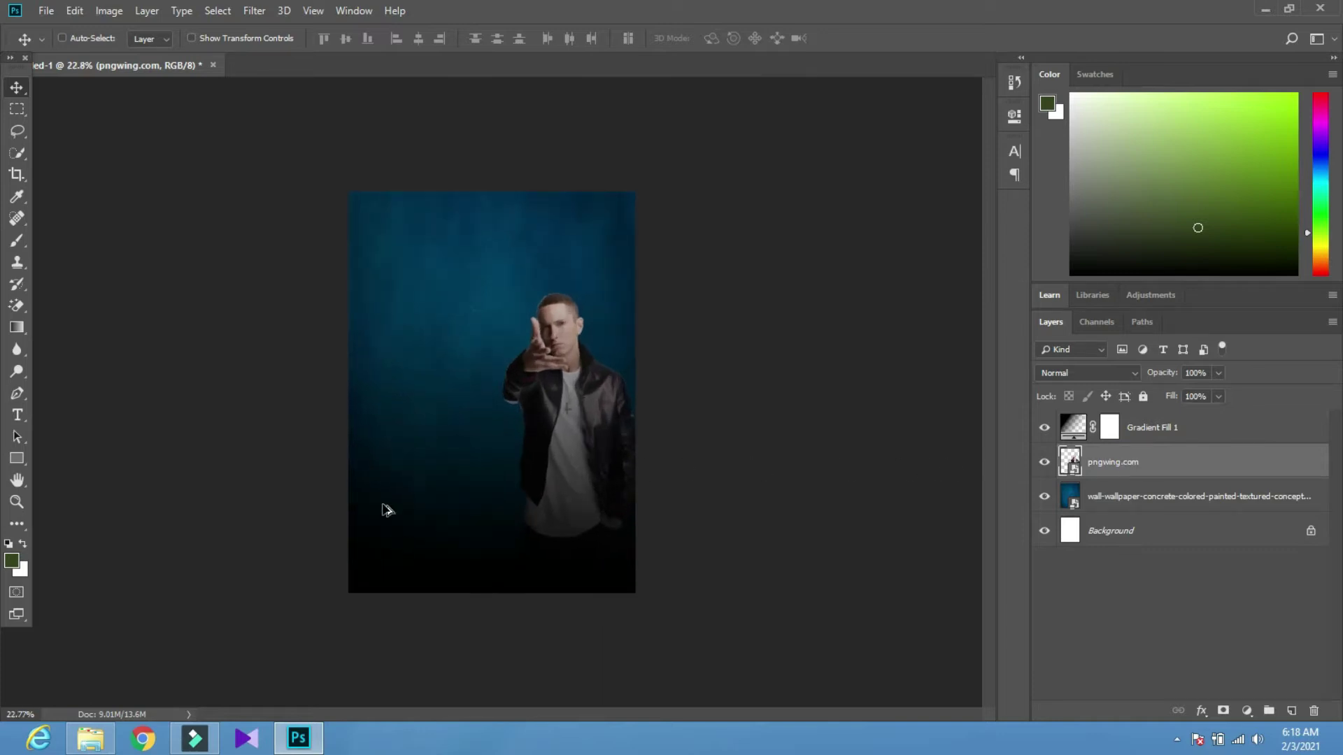
pyautogui.scroll(-1, 372, 480)
pyautogui.scroll(1, 371, 480)
pyautogui.scroll(1, 371, 478)
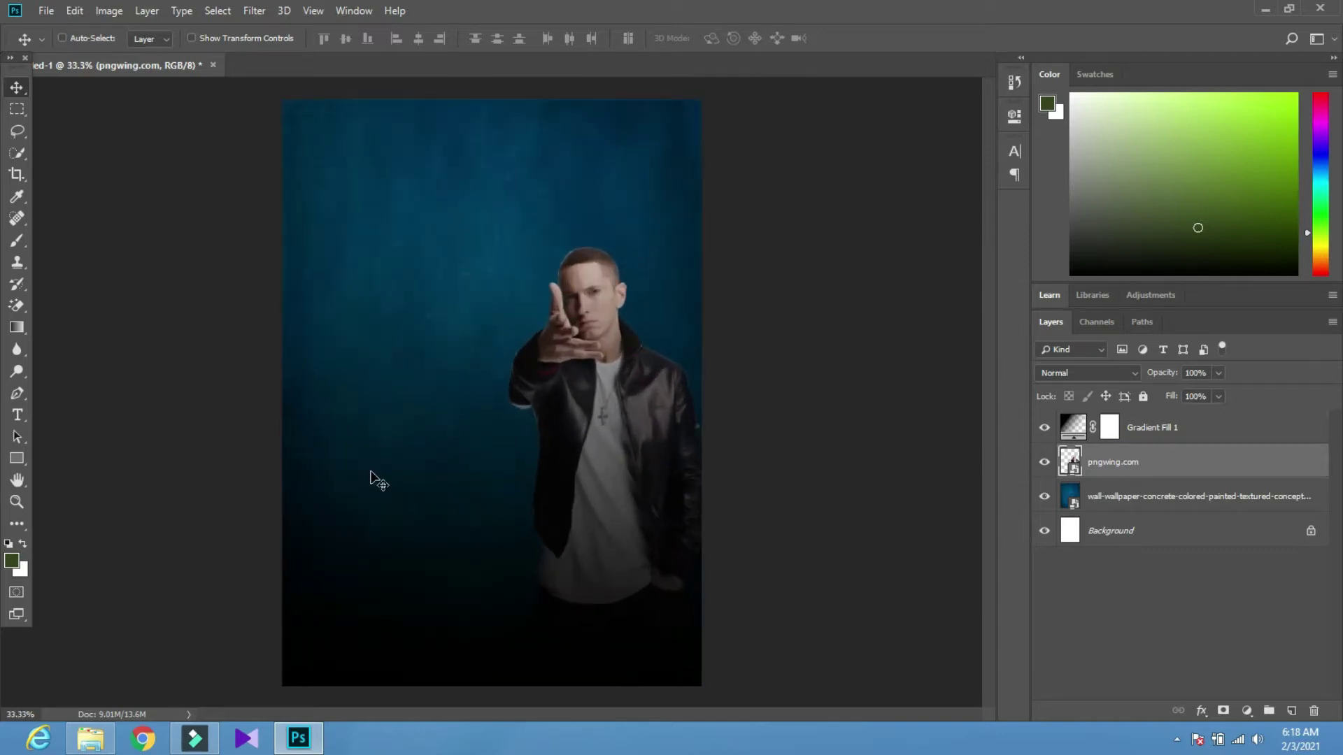
pyautogui.click(1217, 428)
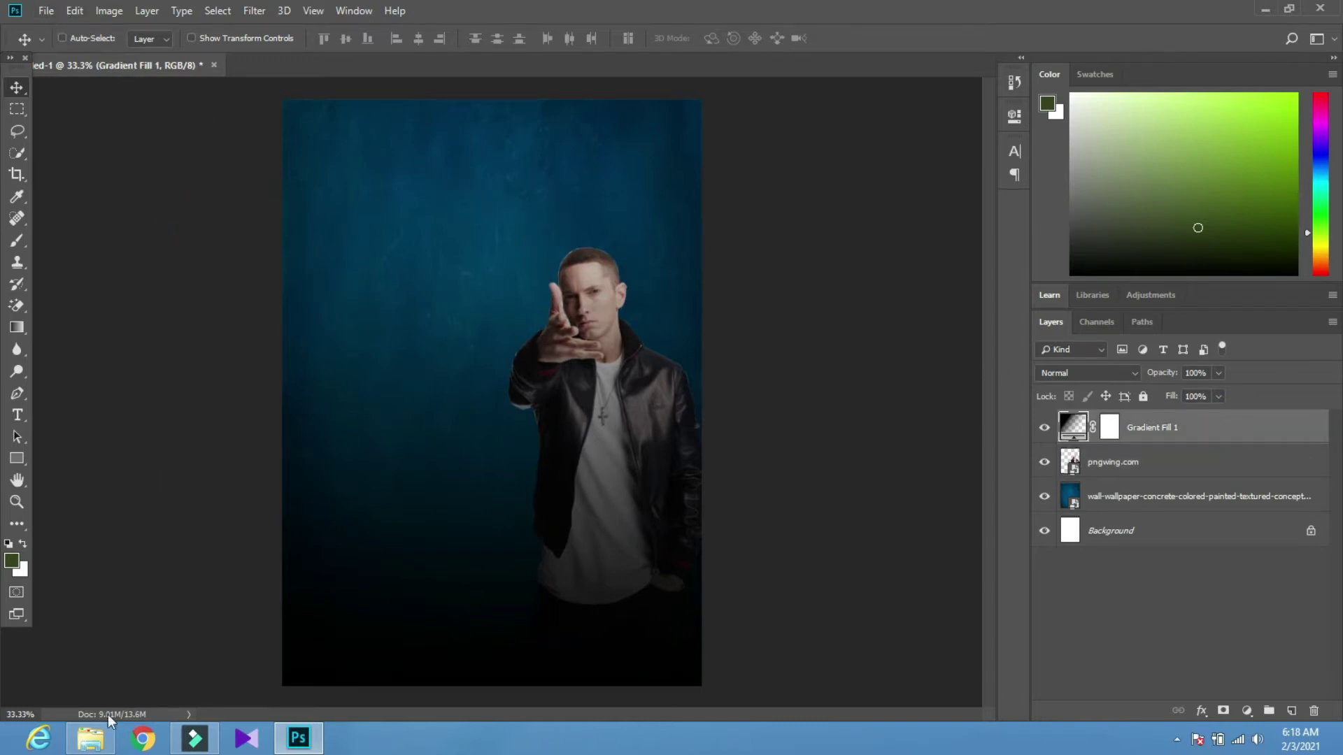
pyautogui.click(91, 738)
pyautogui.click(458, 292)
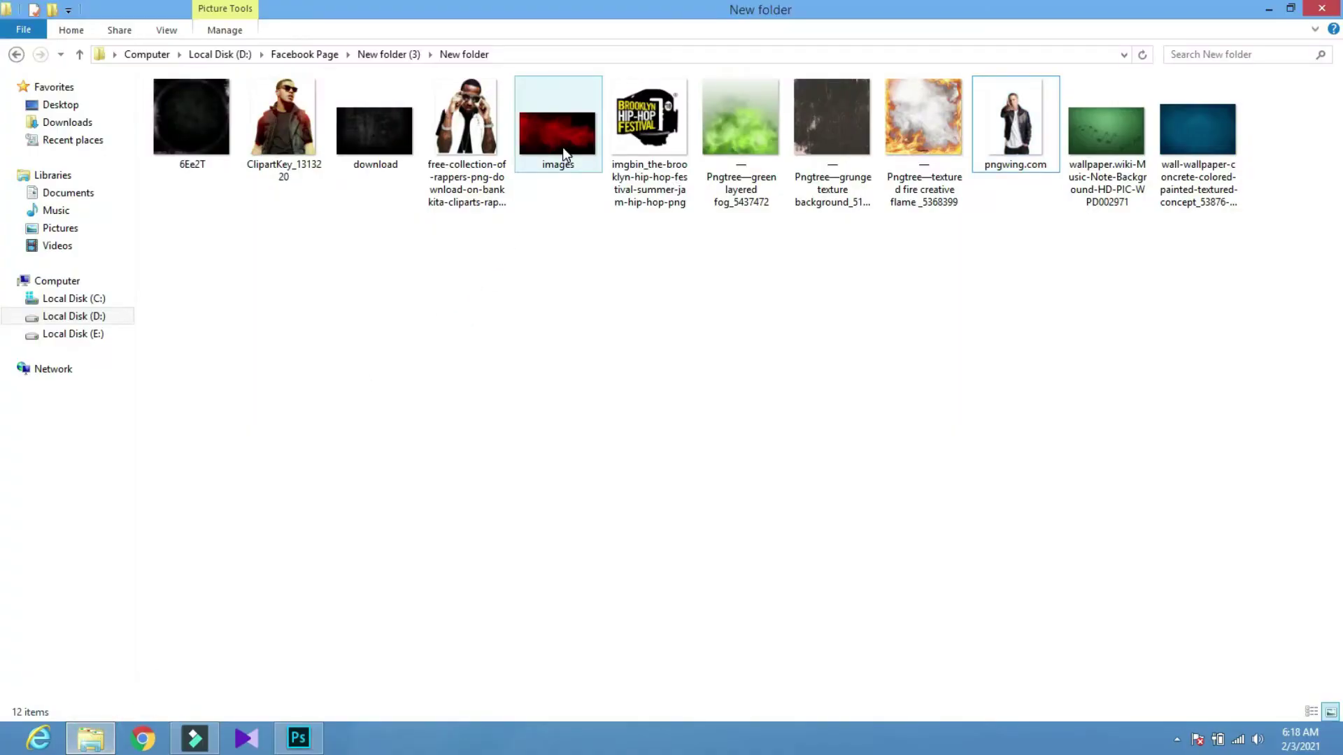
# Bring the green fog image in, scale it over the canvas bottom and place it beneath the man layer
pyautogui.moveTo(741, 115); pyautogui.dragTo(427, 585)
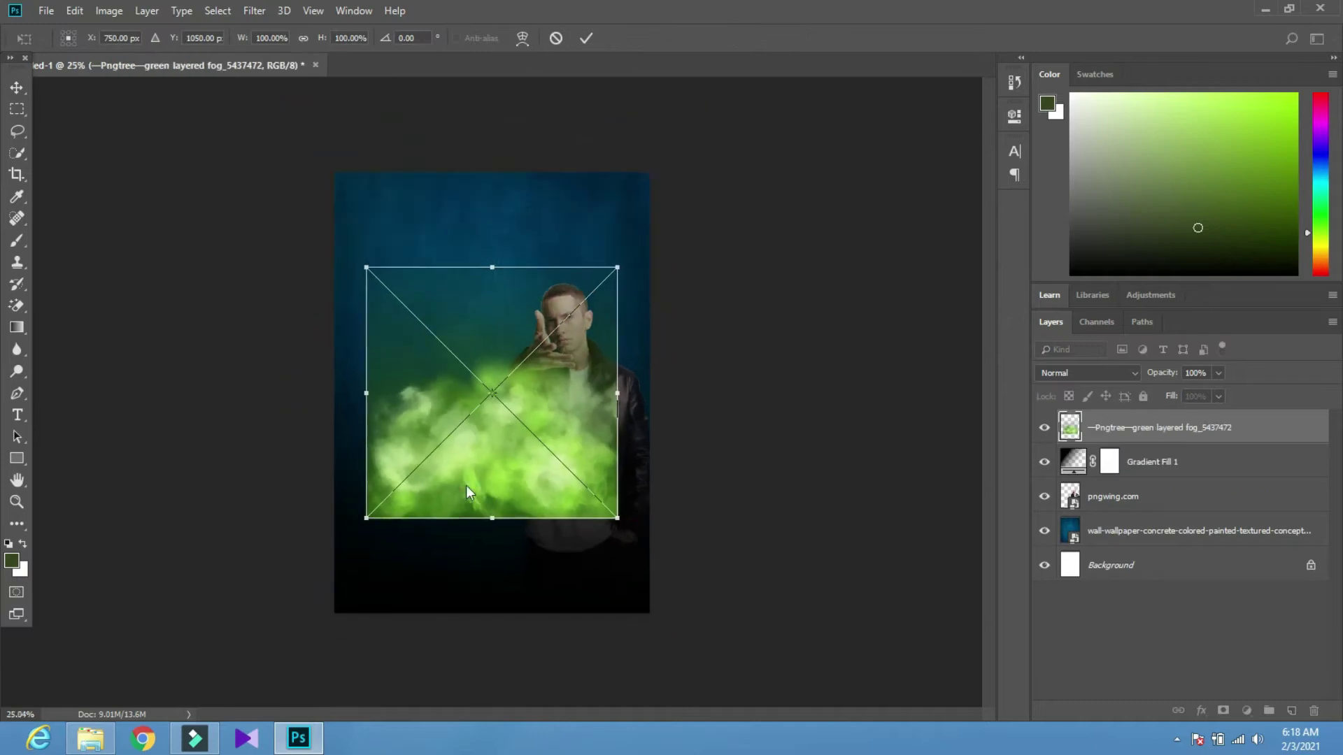
pyautogui.moveTo(364, 514); pyautogui.dragTo(255, 599)
pyautogui.moveTo(451, 546); pyautogui.dragTo(499, 542)
pyautogui.click(585, 39)
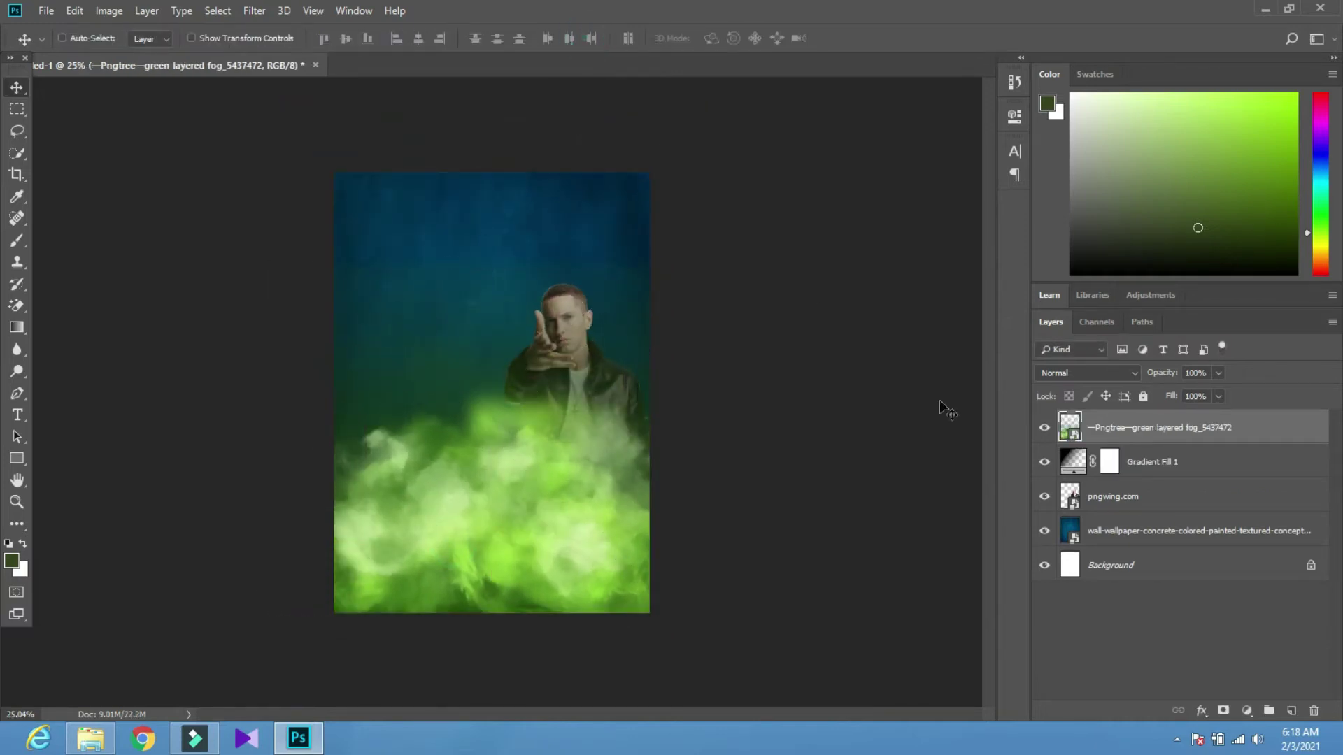
pyautogui.moveTo(1142, 444); pyautogui.dragTo(1138, 513)
# Try Vivid Light, Soft Light, Hard Light and Linear Dodge on the fog, leaving it Normal
pyautogui.click(1108, 378)
pyautogui.click(1100, 376)
pyautogui.press('Up')
pyautogui.press('Up')
pyautogui.press('Up')
pyautogui.press('Up')
pyautogui.press('Up')
pyautogui.press('Up')
pyautogui.press('Up')
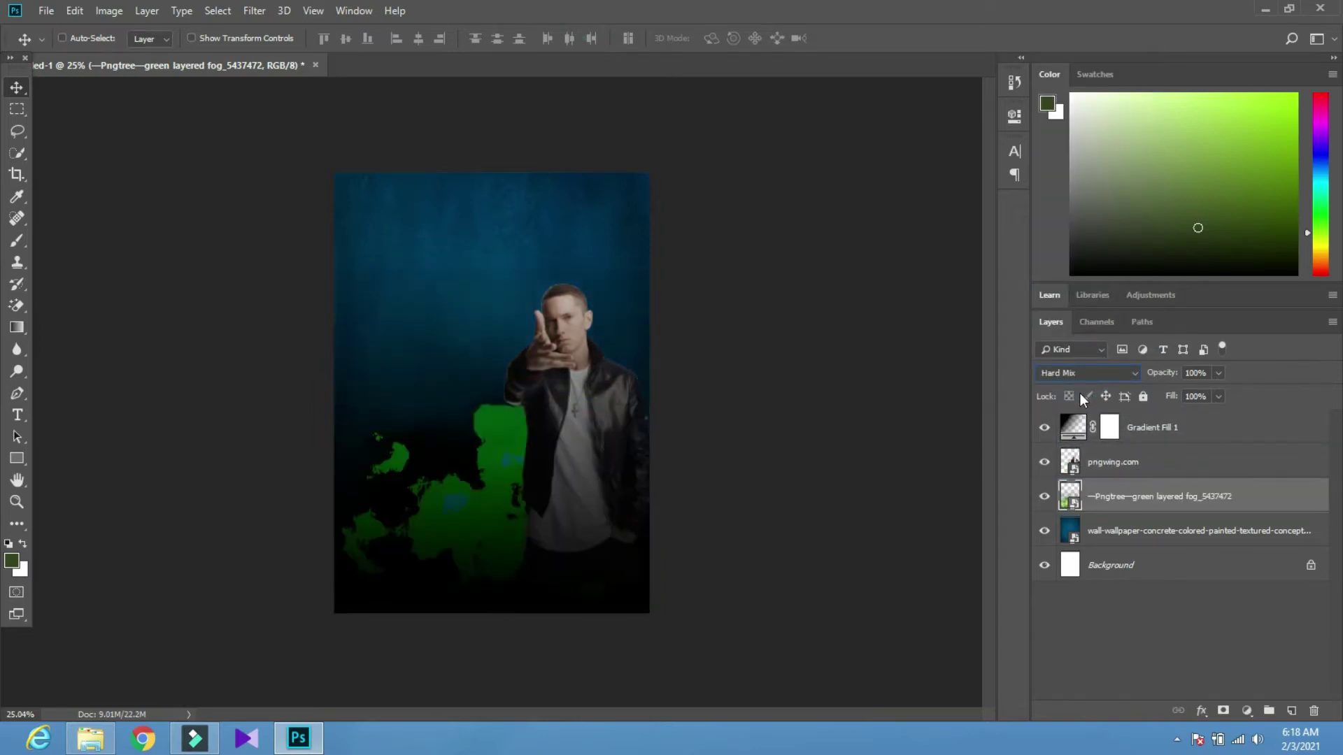
pyautogui.press('Up')
pyautogui.press('Up')
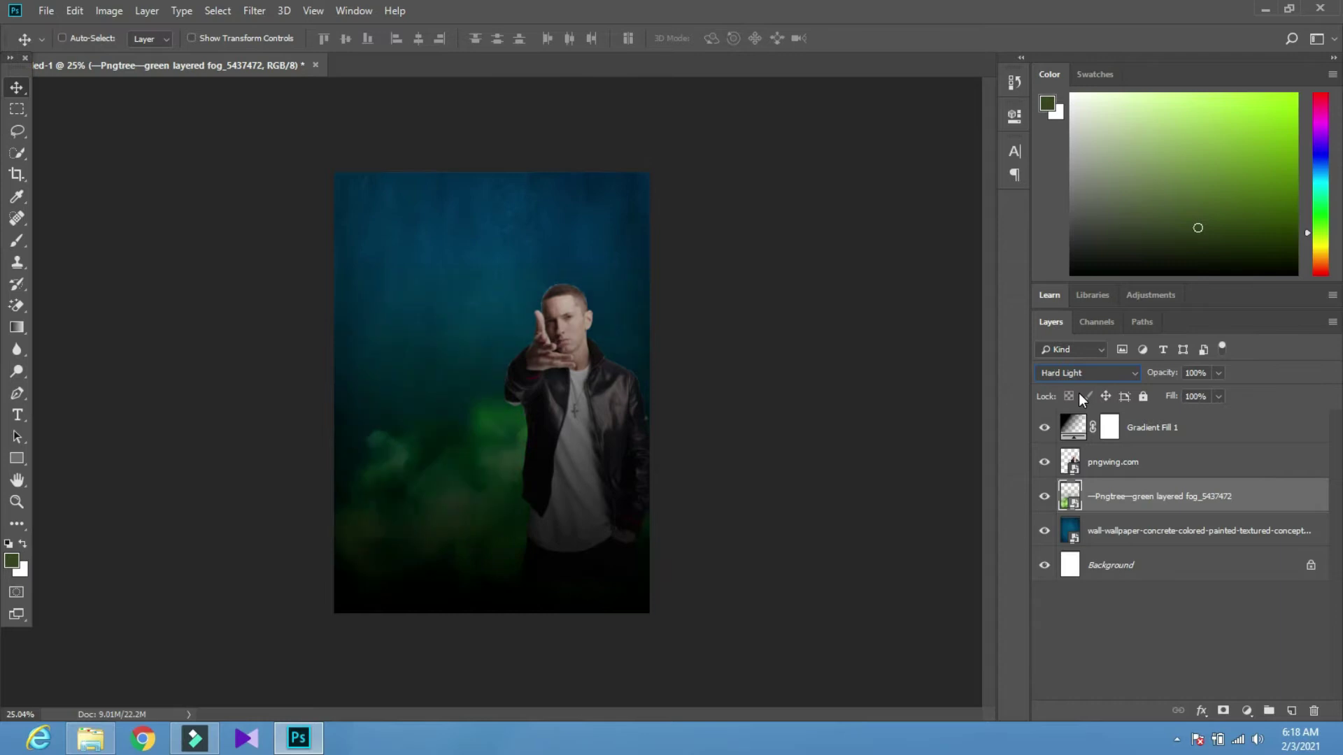
pyautogui.press('Up')
pyautogui.press('Down')
pyautogui.press('Up')
pyautogui.press('Up')
pyautogui.press('Up')
pyautogui.press('Up')
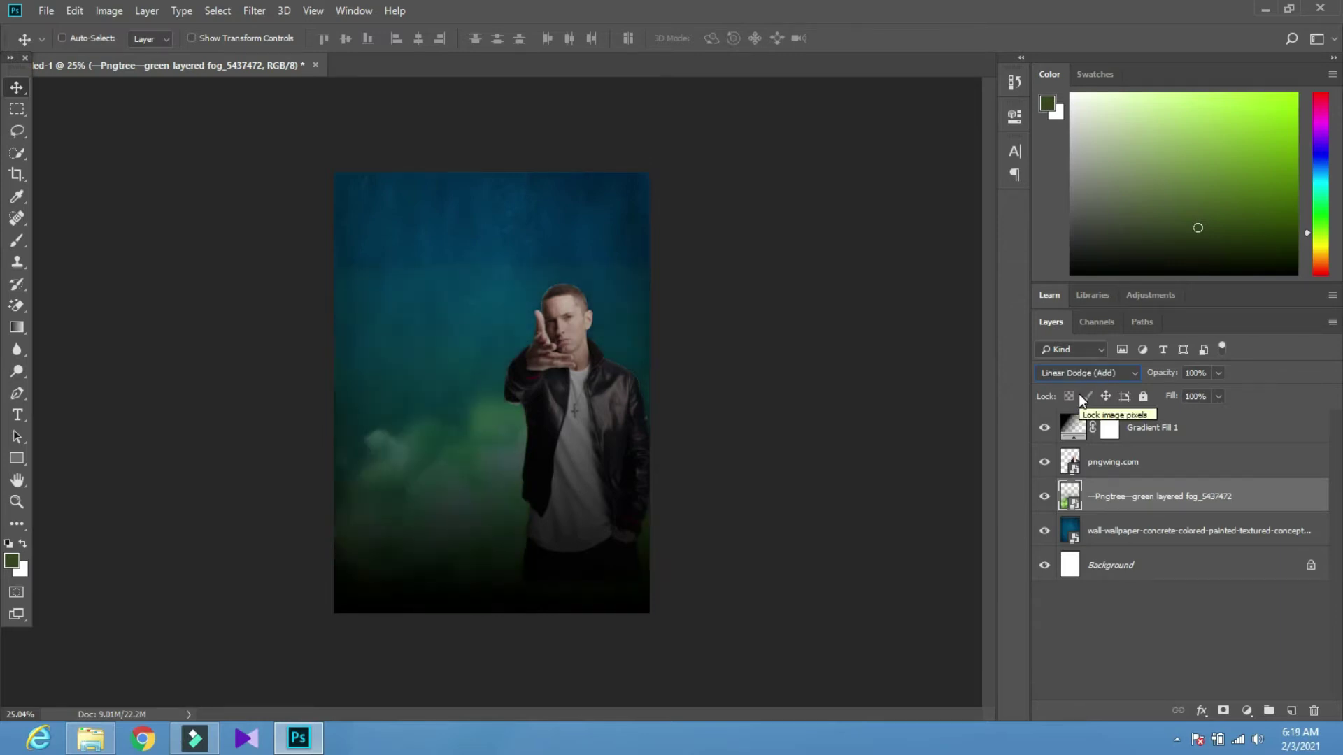
pyautogui.press('Up')
pyautogui.press('Up')
pyautogui.press('Up')
pyautogui.press('Up')
pyautogui.press('Up')
pyautogui.press('Up')
pyautogui.press('Up')
pyautogui.press('Up')
pyautogui.press('Up')
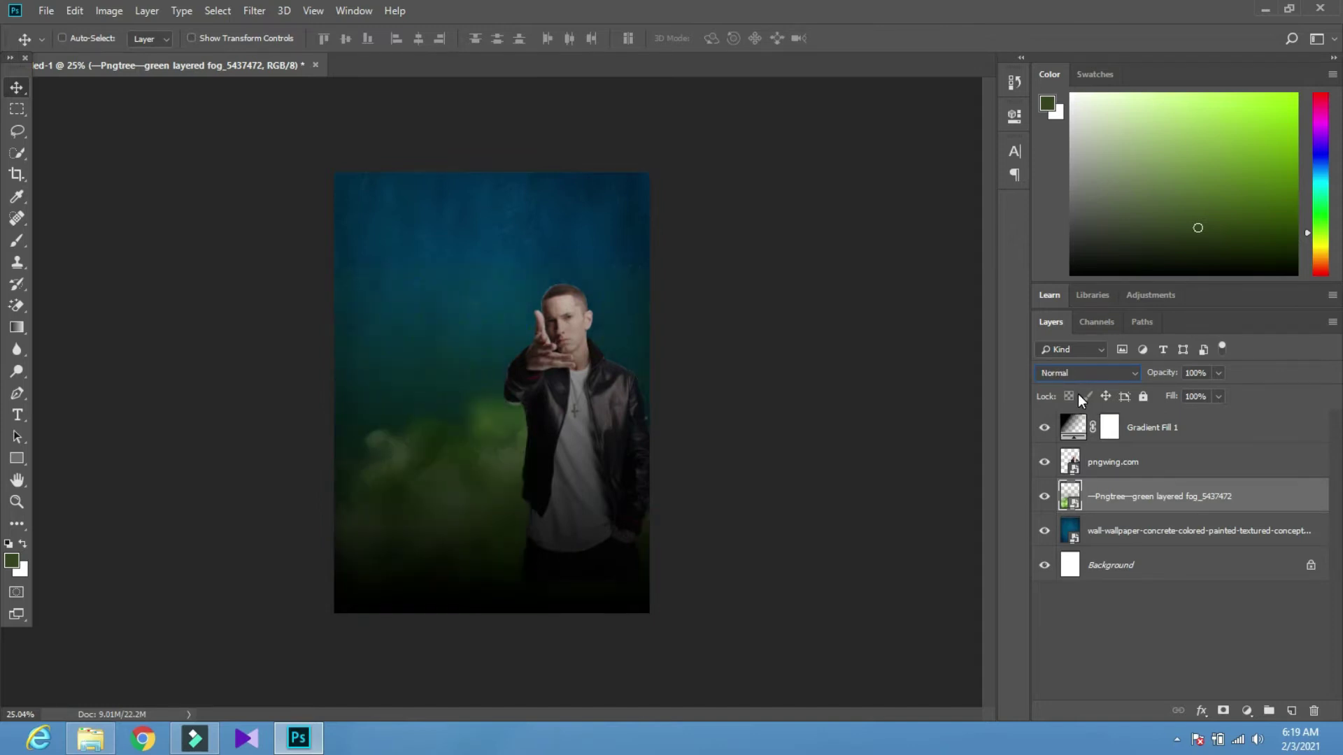
# Enlarge the fog further across the poster, shift it left, and select the pngwing.com layer
pyautogui.hotkey('ctrl', 't')
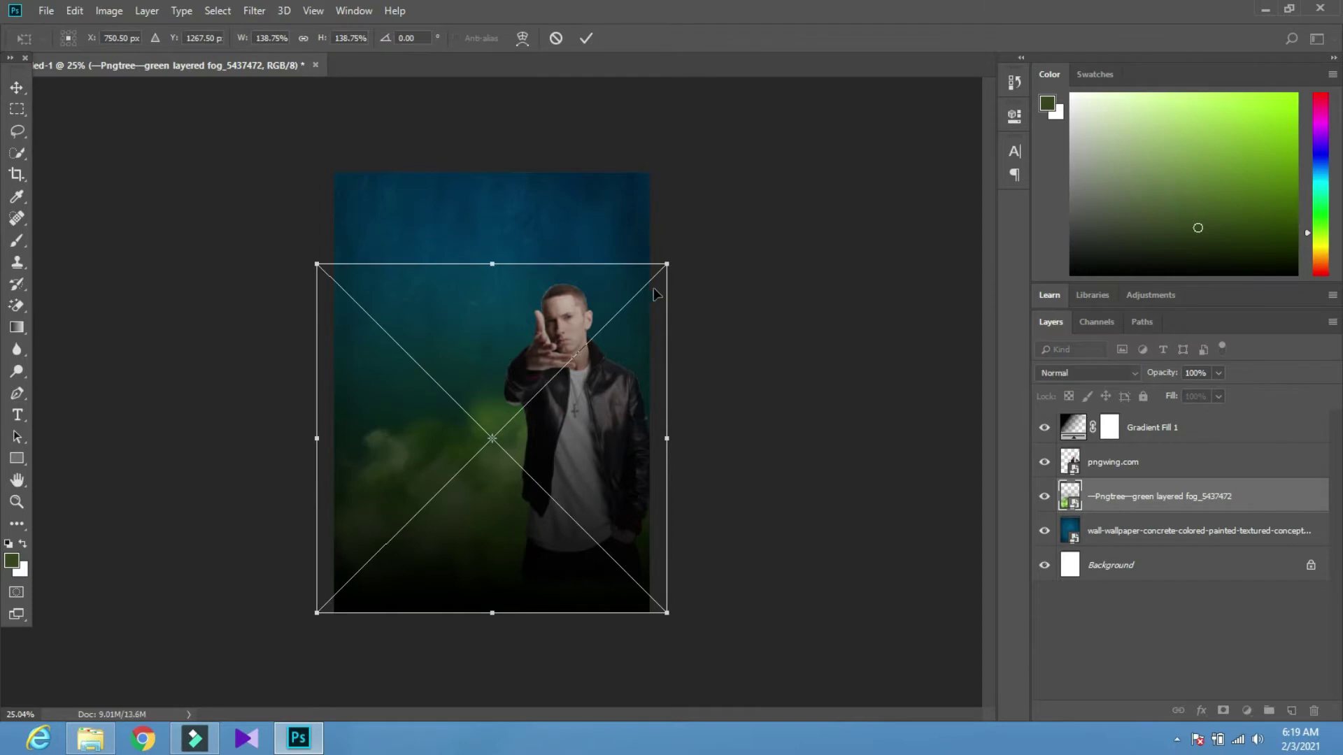
pyautogui.moveTo(662, 263); pyautogui.dragTo(832, 210)
pyautogui.moveTo(712, 300); pyautogui.dragTo(675, 325)
pyautogui.click(586, 38)
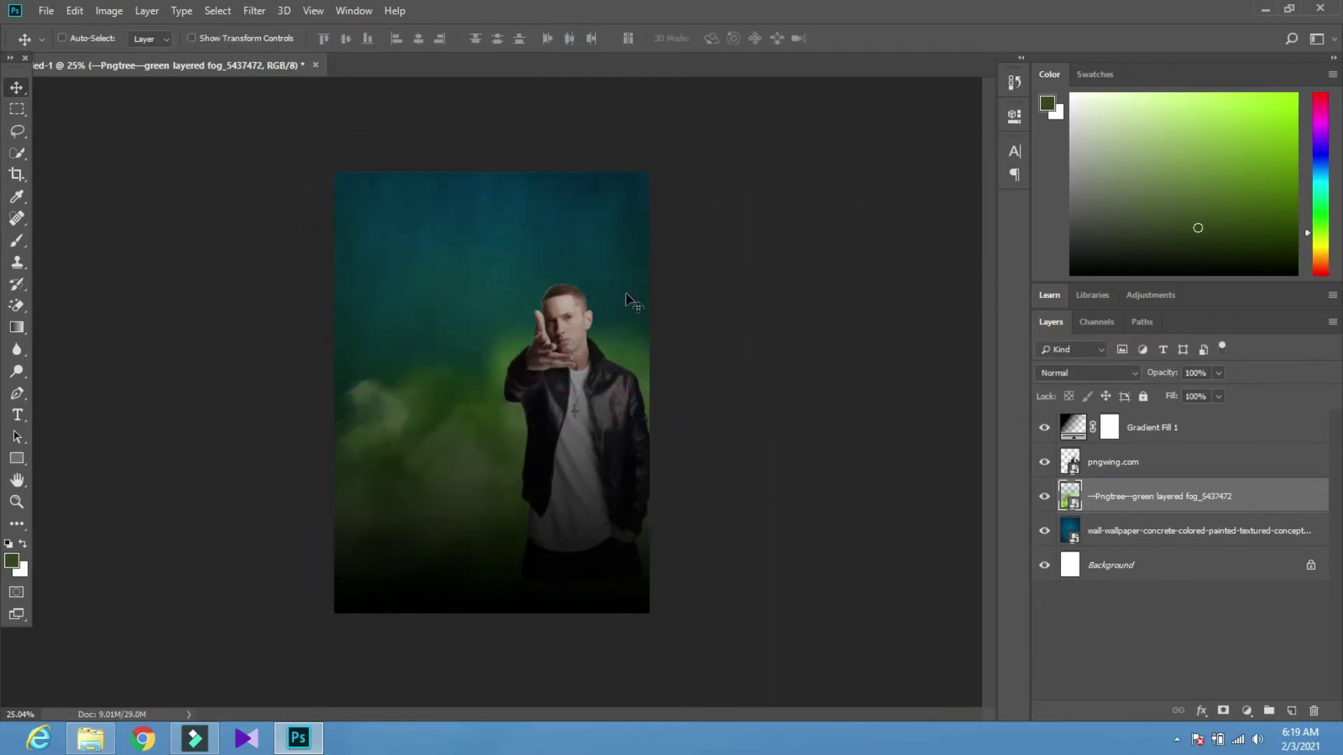
pyautogui.scroll(-2, 516, 519)
pyautogui.scroll(3, 516, 519)
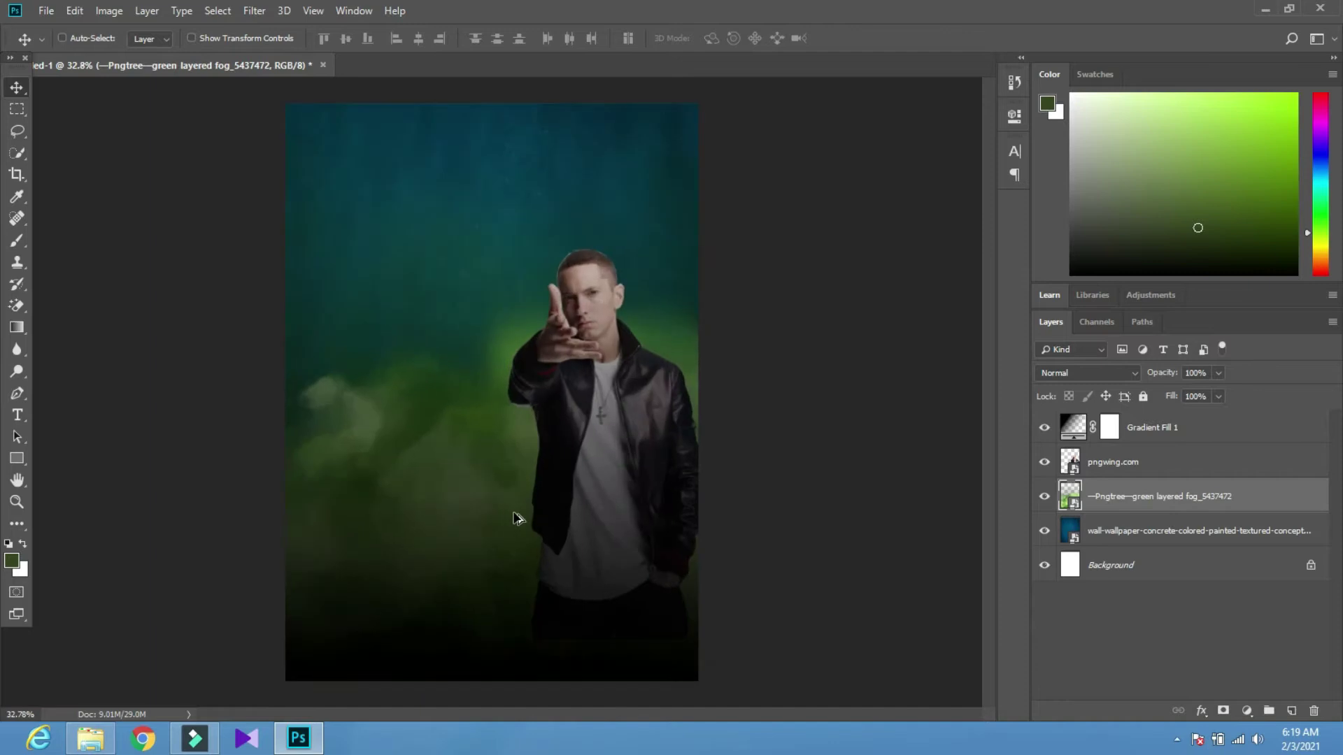
pyautogui.click(1146, 457)
pyautogui.scroll(-1, 593, 612)
# Rasterize the man layer and set up the regular Eraser with 21% hardness
pyautogui.press('e')
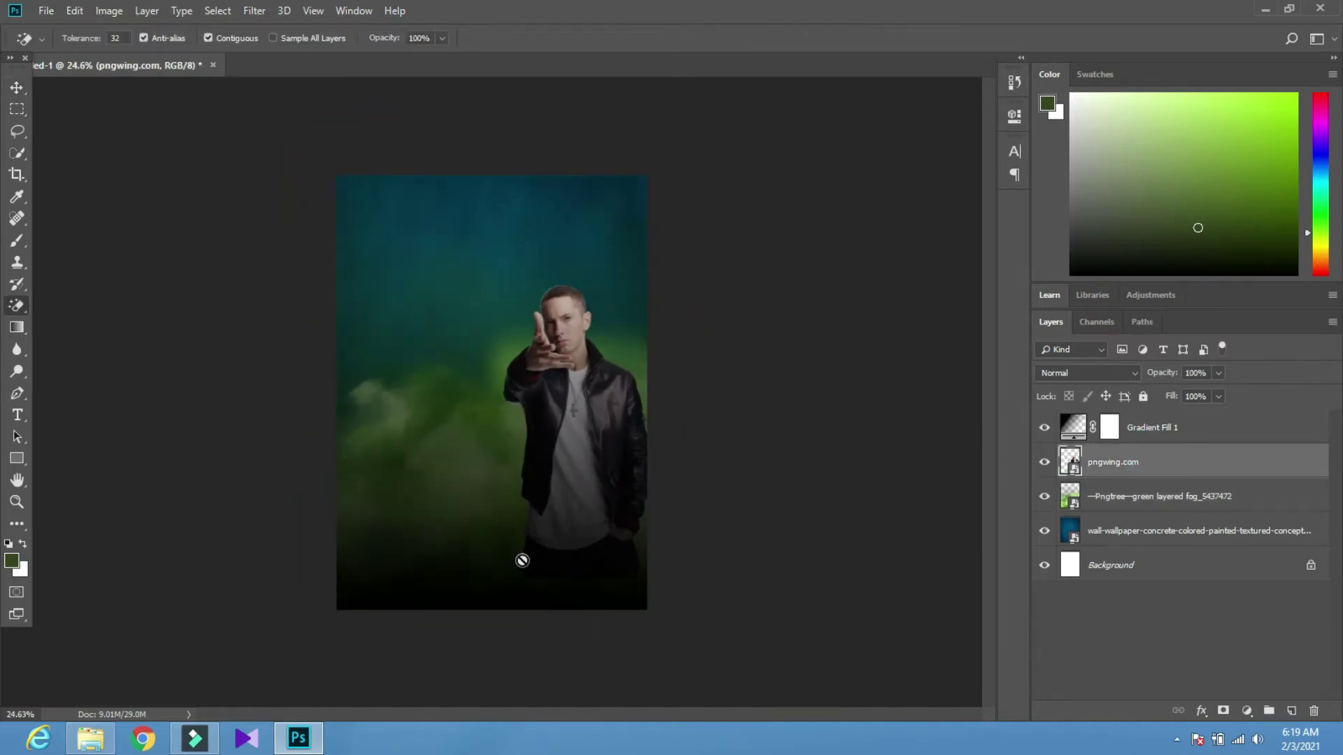
pyautogui.click(507, 540)
pyautogui.click(628, 292)
pyautogui.rightClick(19, 309)
pyautogui.click(77, 303)
pyautogui.rightClick(446, 418)
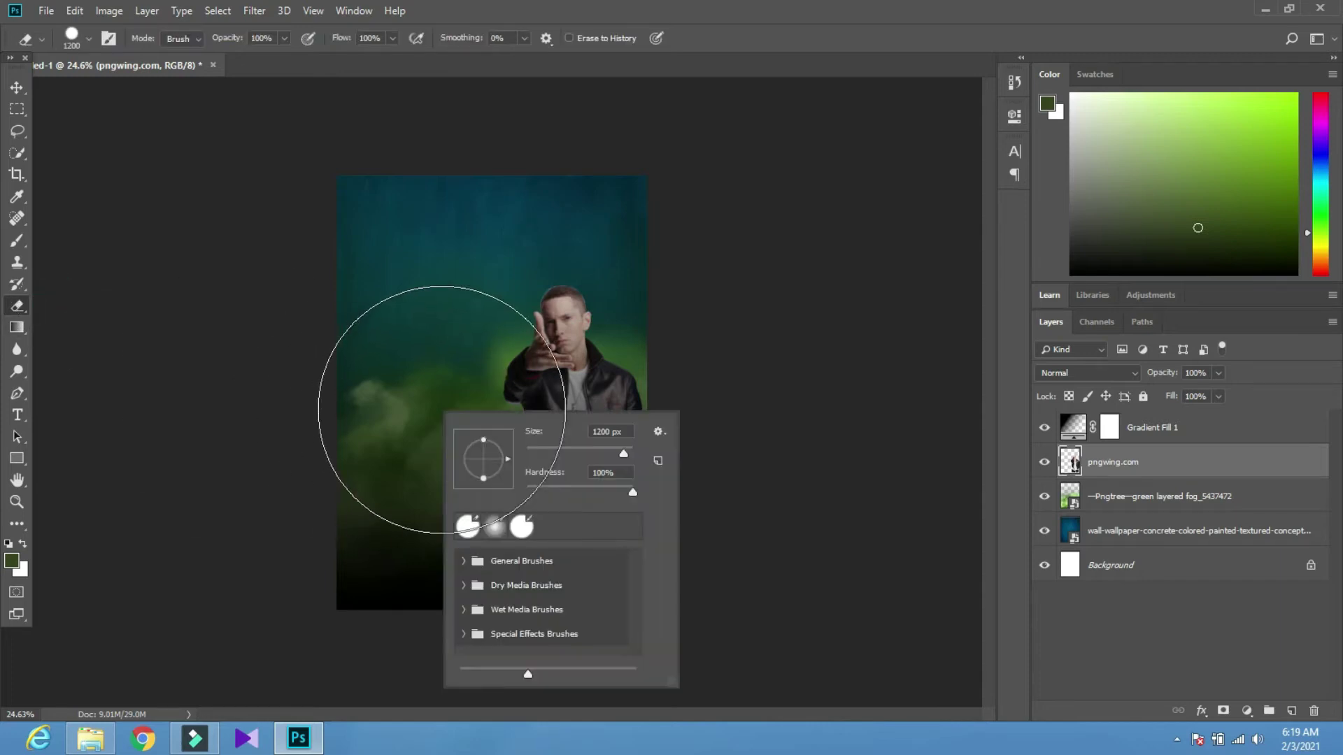
pyautogui.click(549, 488)
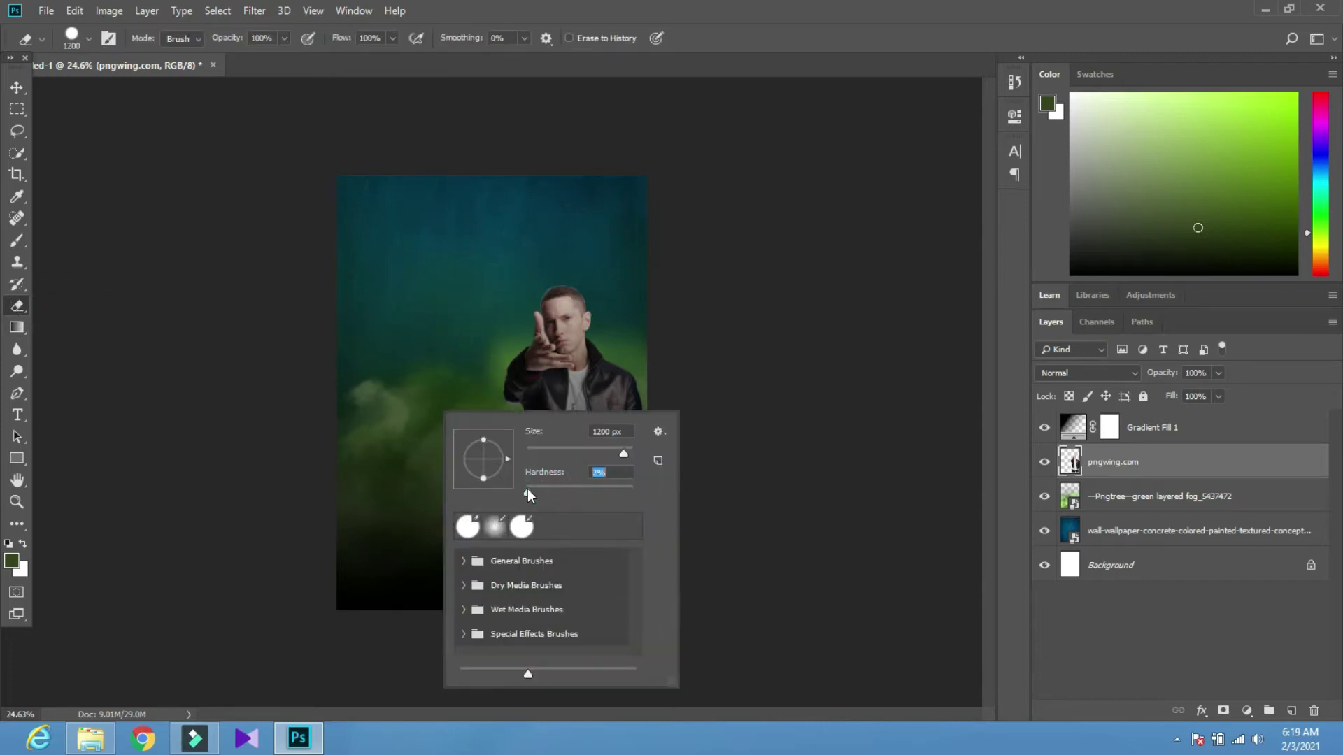
pyautogui.press('Return')
# Erase the man's lower edge so he fades softly into the fog
pyautogui.hotkey('ctrl', '-')
pyautogui.click(474, 584)
pyautogui.click(464, 578)
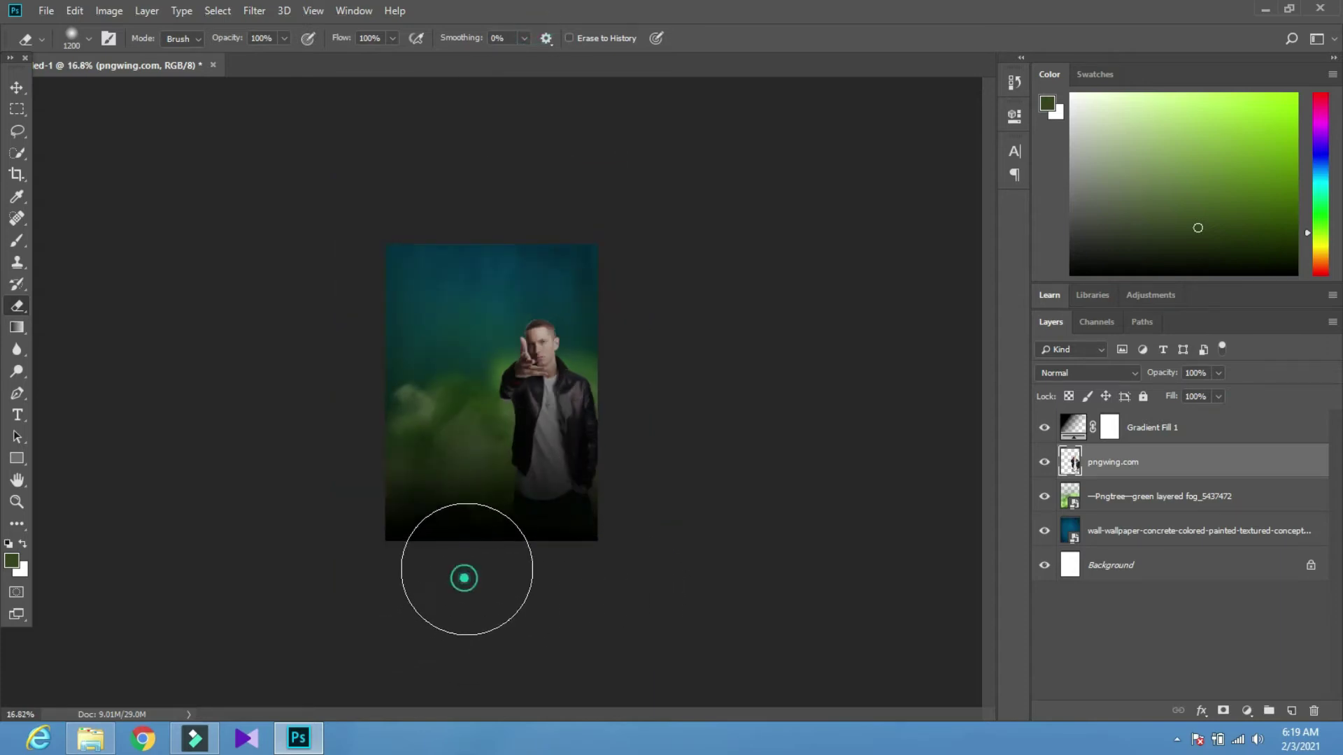
pyautogui.click(667, 587)
pyautogui.click(529, 593)
pyautogui.click(452, 567)
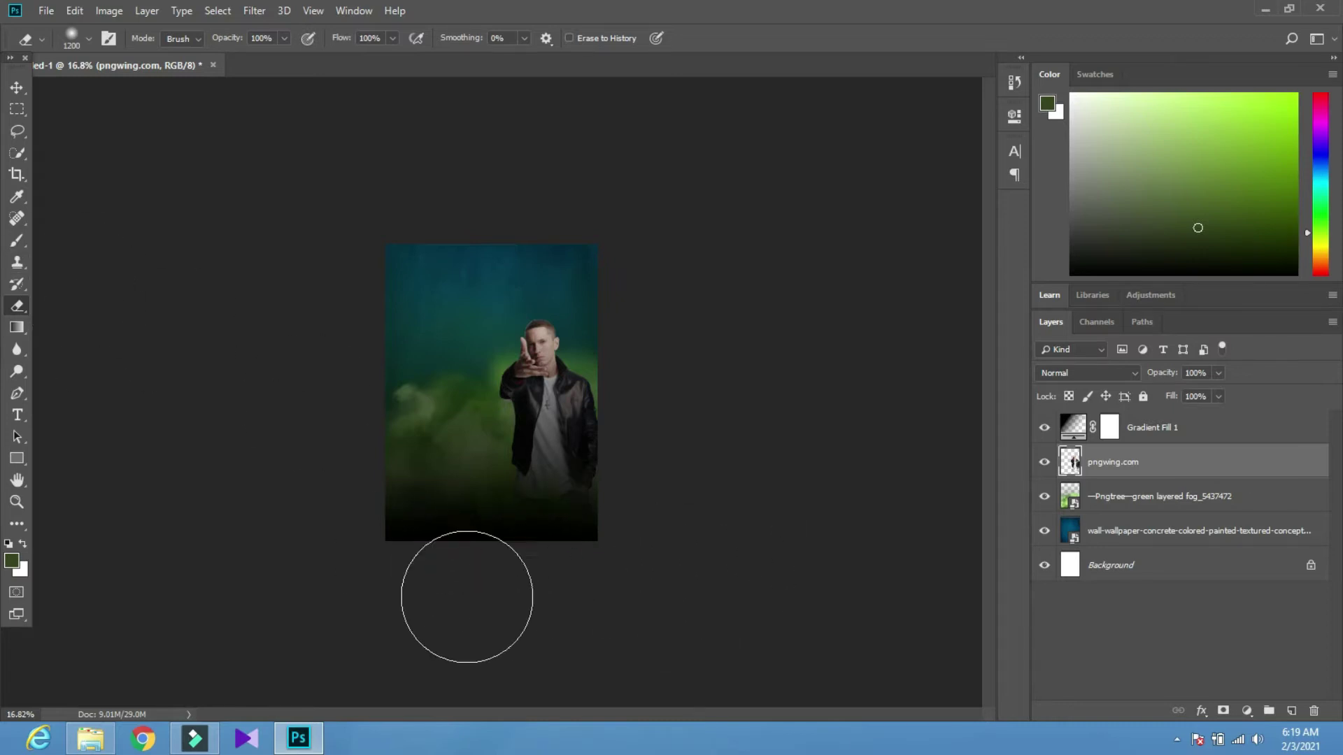
# Switch to the Move tool, zoom in, and select the Gradient Fill 1 layer
pyautogui.click(17, 88)
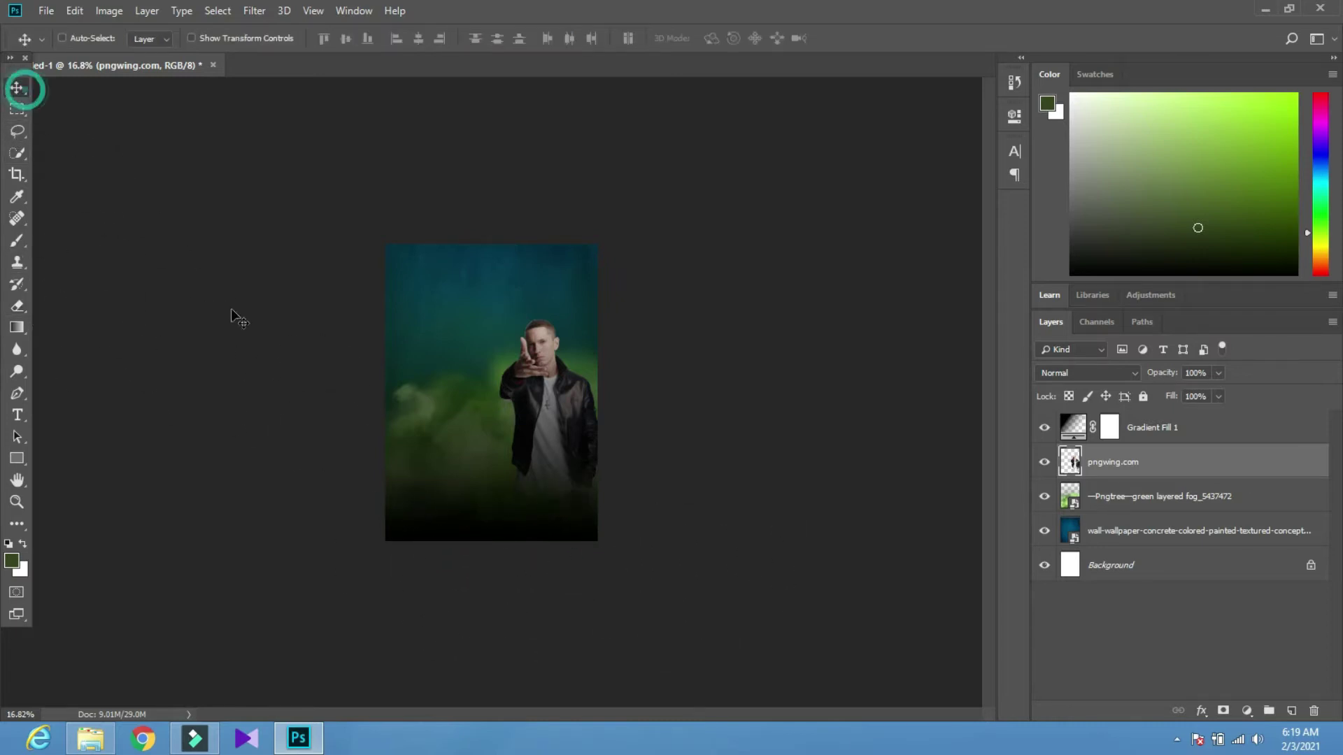
pyautogui.scroll(2, 570, 563)
pyautogui.scroll(1, 119, 224)
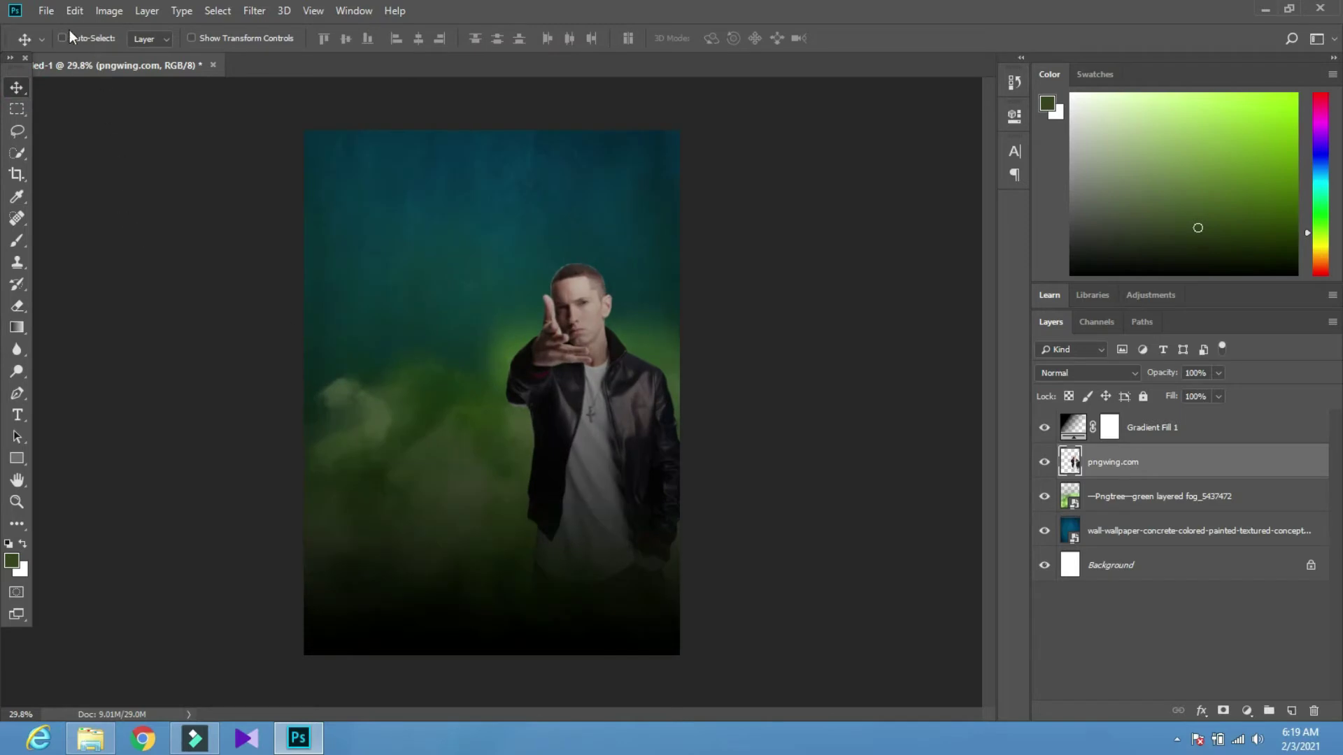
pyautogui.click(1168, 435)
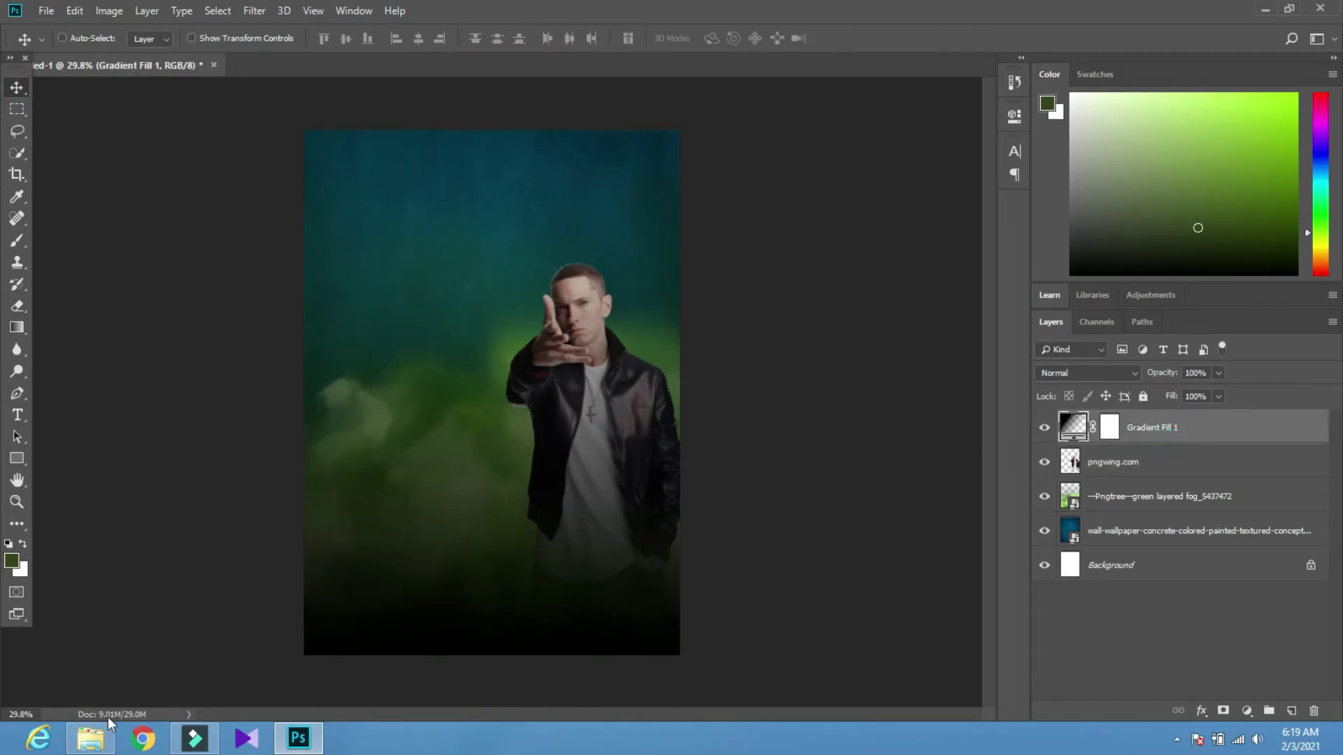
# Bring in the textured fire image and stretch it to 125% width, covering the canvas top to bottom
pyautogui.click(91, 739)
pyautogui.moveTo(923, 119); pyautogui.dragTo(491, 630)
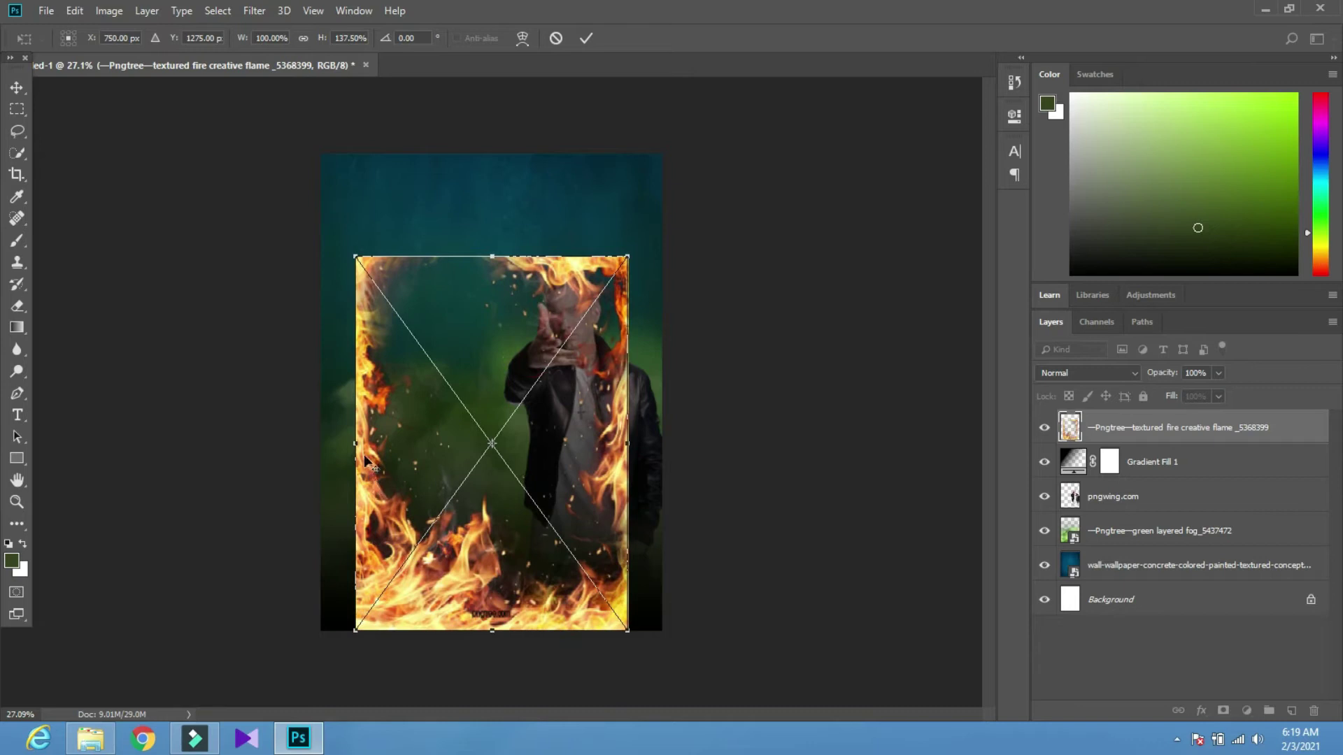
pyautogui.moveTo(353, 444); pyautogui.dragTo(321, 443)
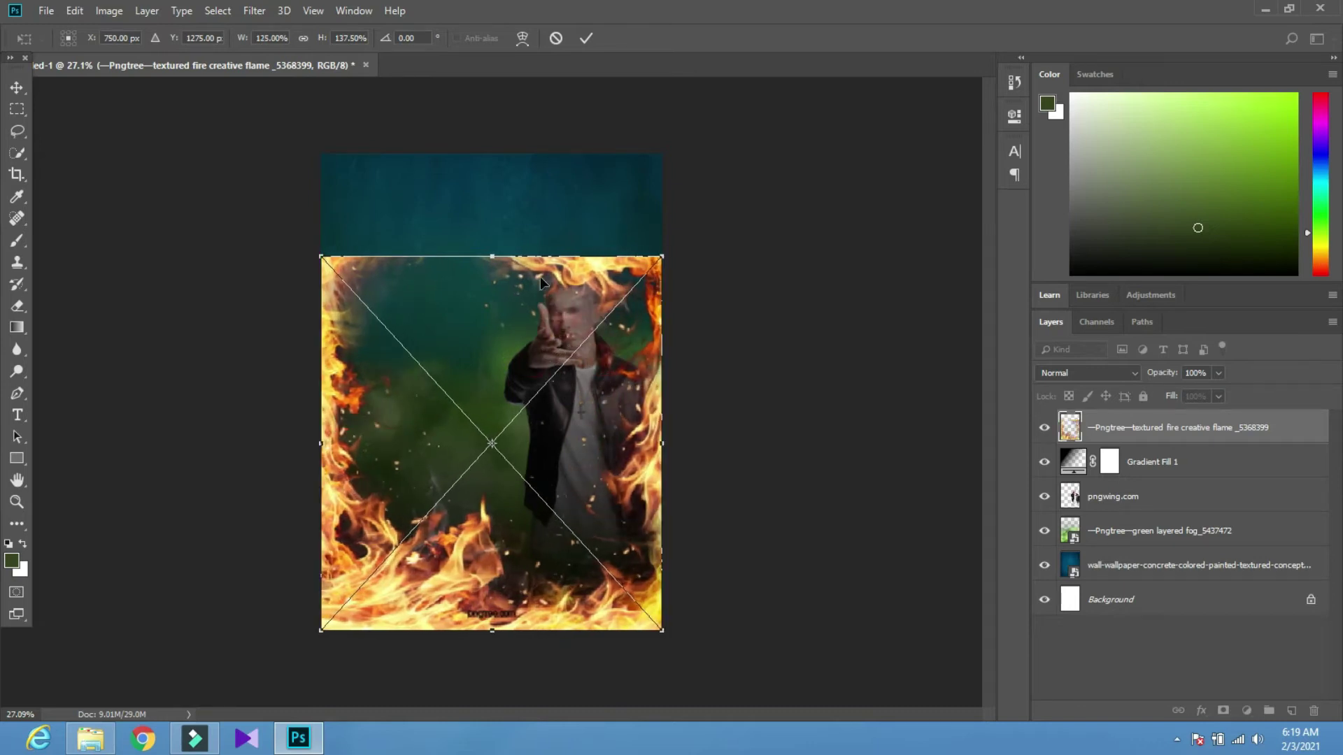
pyautogui.moveTo(482, 249); pyautogui.dragTo(492, 153)
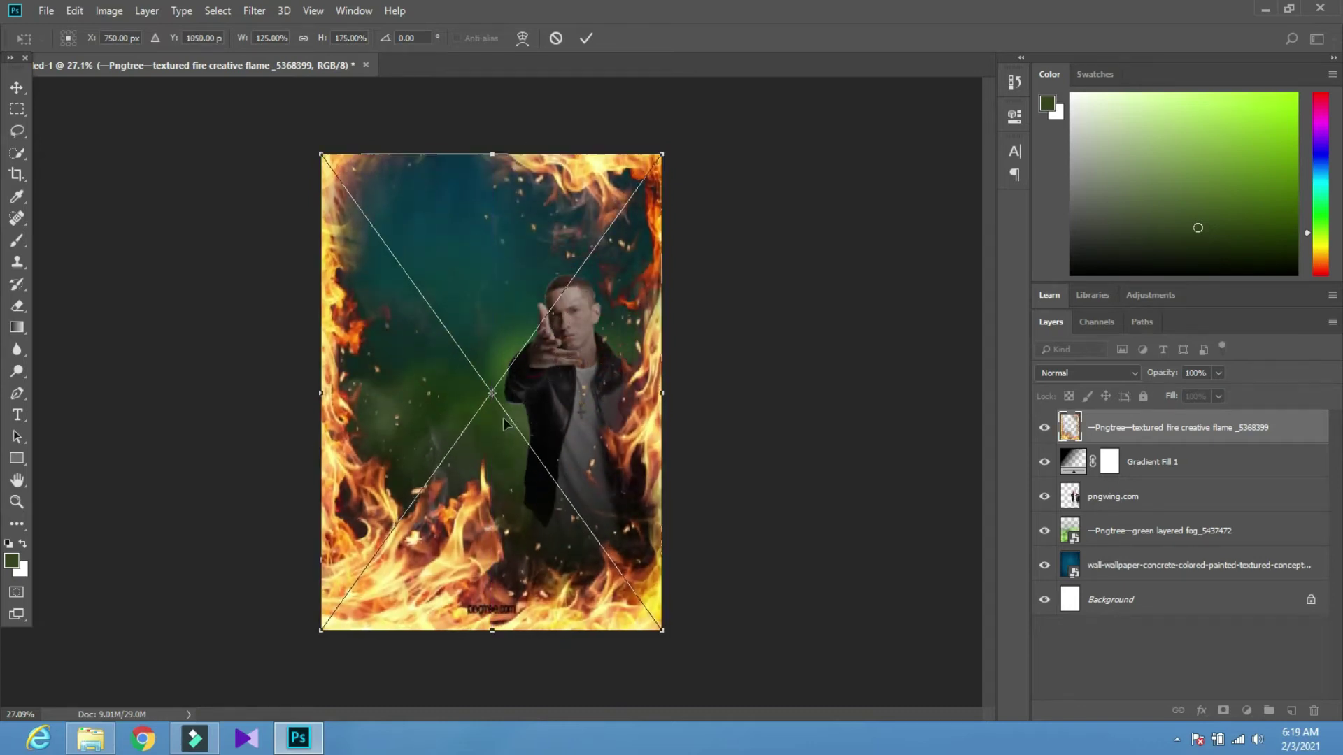
pyautogui.moveTo(491, 630); pyautogui.dragTo(492, 660)
pyautogui.click(587, 38)
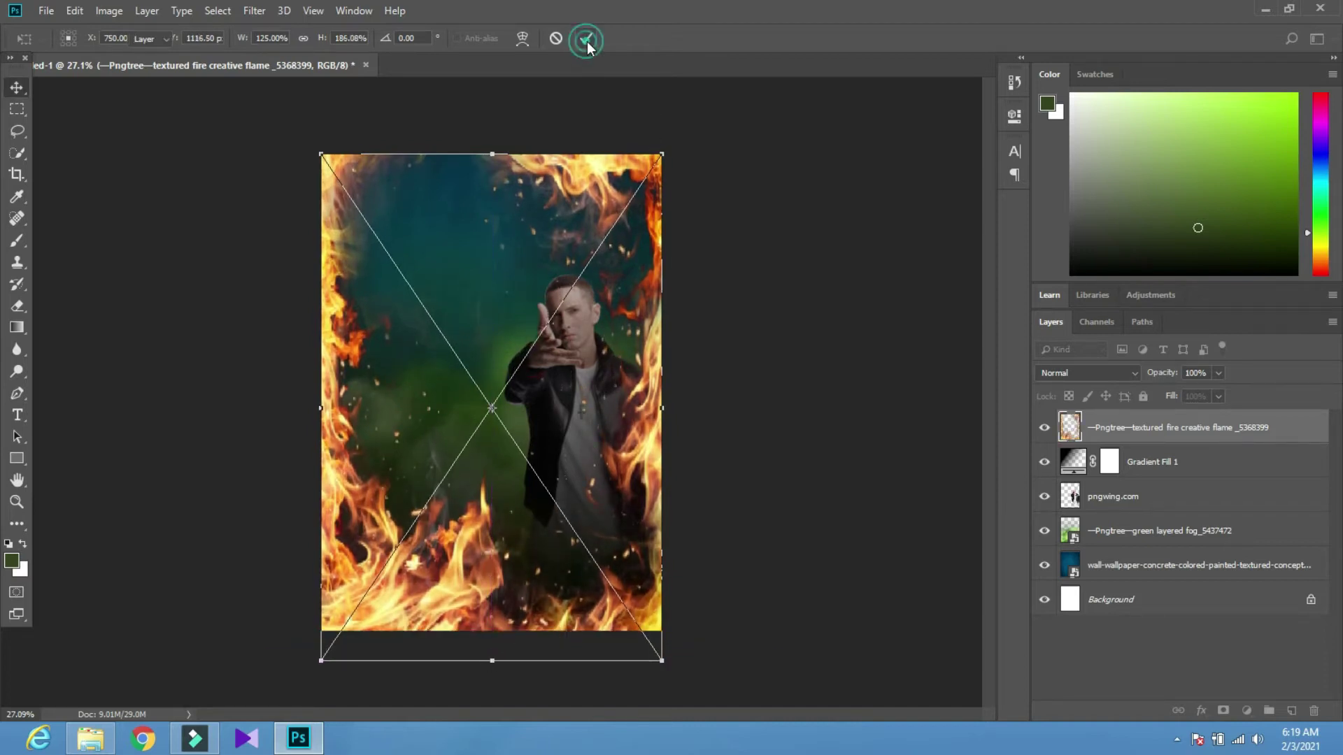
# Cycle the fire layer's blend modes and settle on Lighten so the flames glow
pyautogui.click(1046, 376)
pyautogui.click(1064, 375)
pyautogui.press('Up')
pyautogui.press('Up')
pyautogui.press('Up')
pyautogui.press('Up')
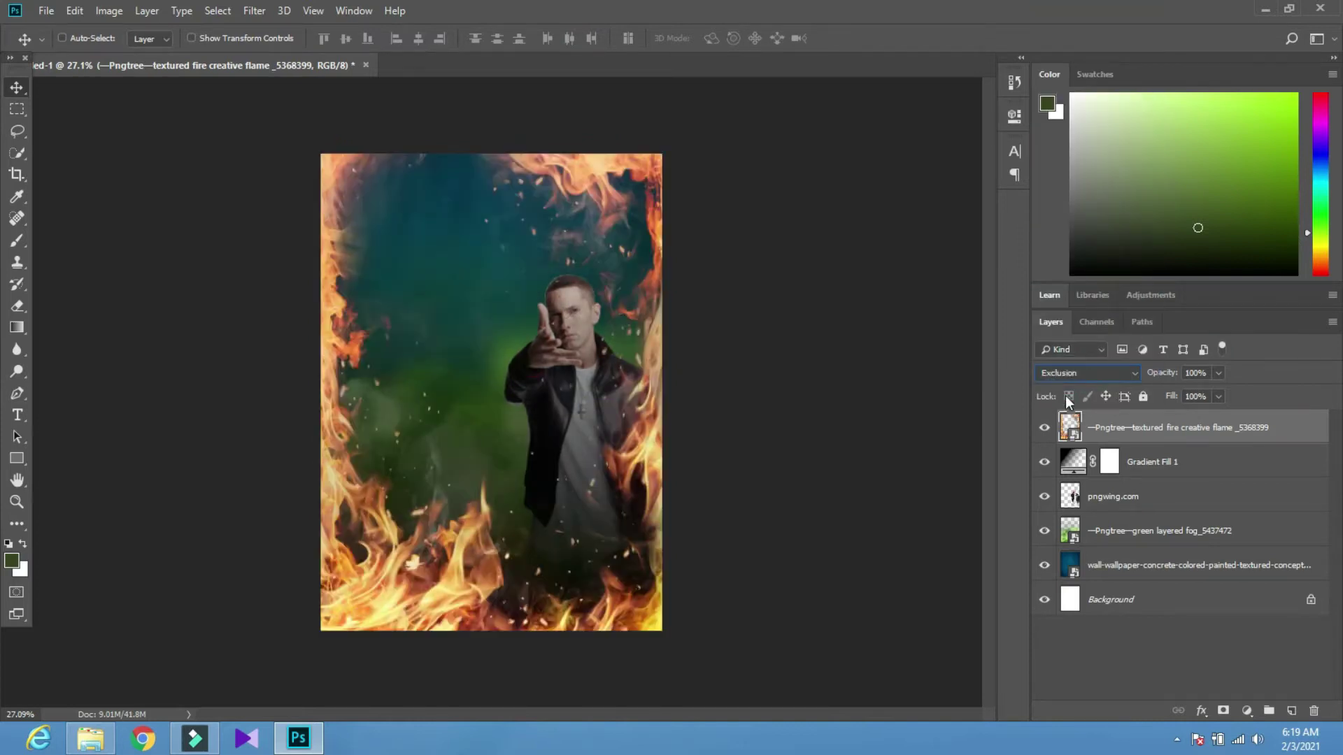
pyautogui.press('Up')
pyautogui.press('Up')
pyautogui.press('Up')
pyautogui.press('Up')
pyautogui.press('Down')
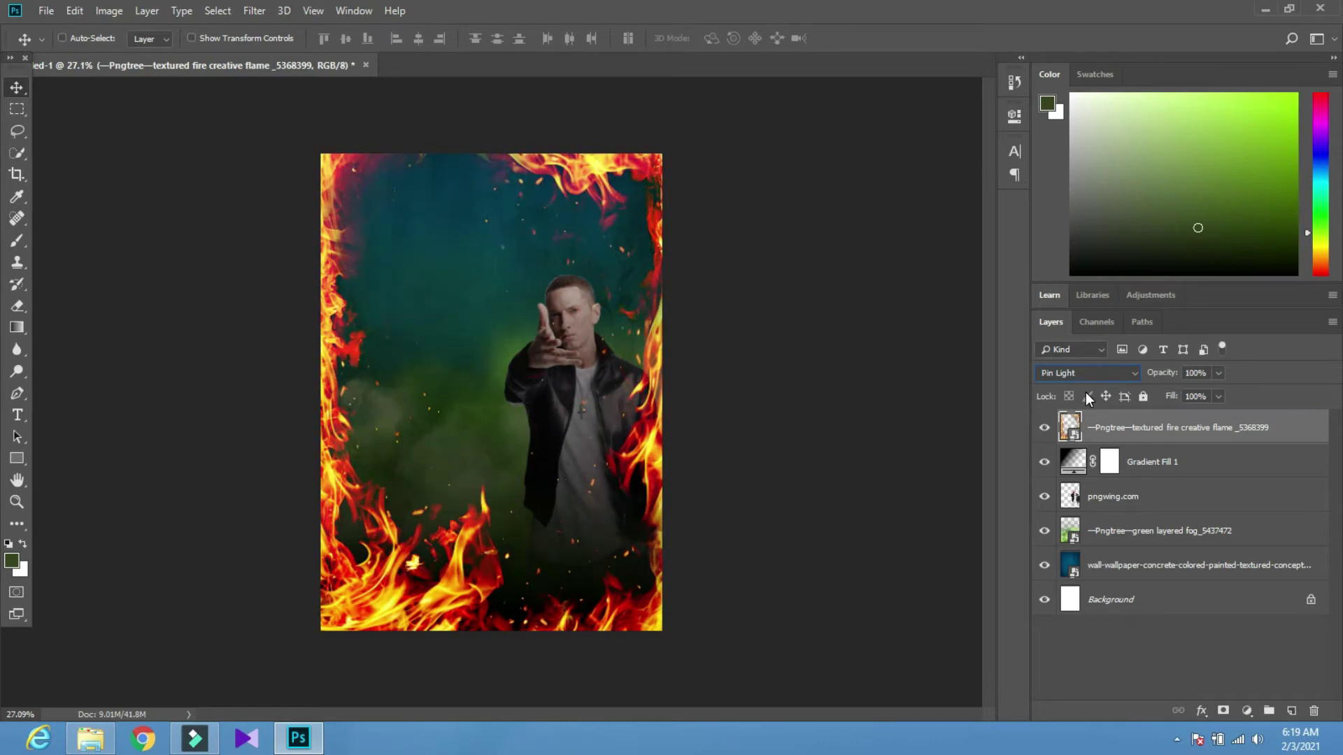
pyautogui.press('Up')
pyautogui.press('Up')
pyautogui.press('Up')
pyautogui.press('Up')
pyautogui.press('Up')
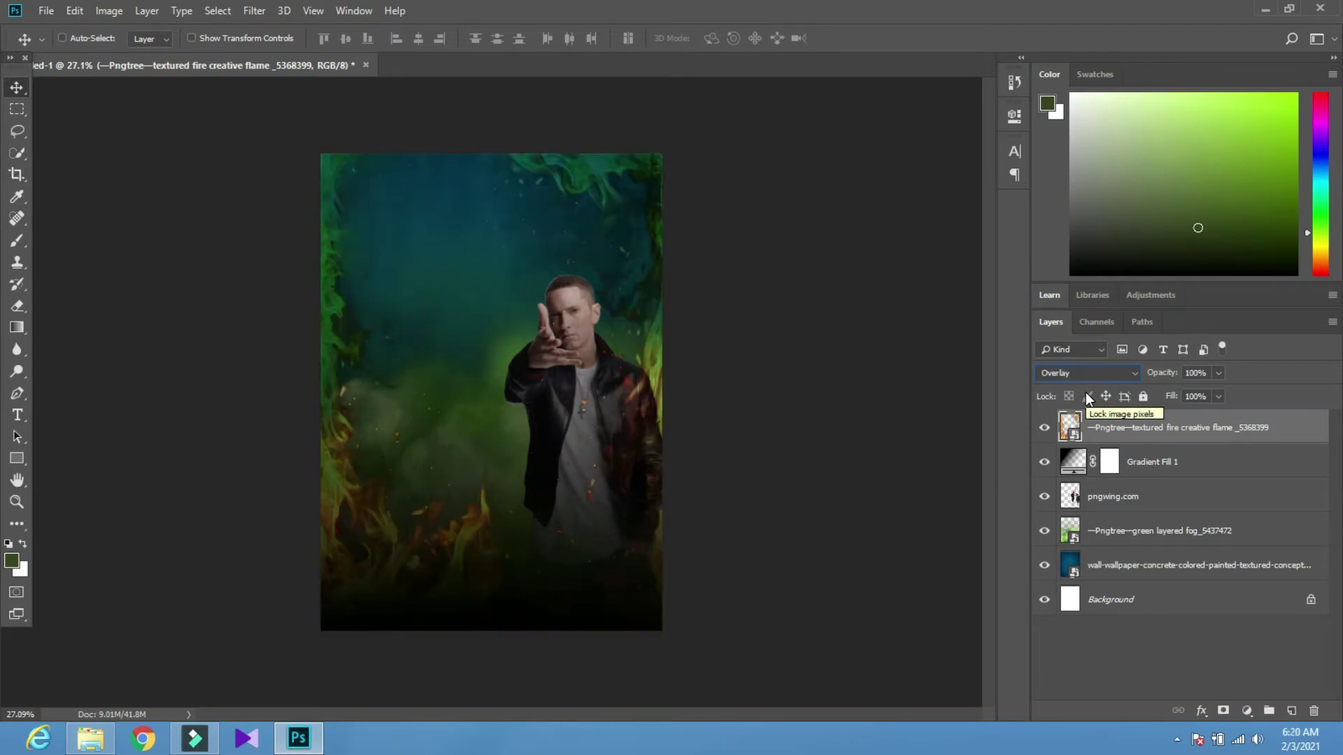
pyautogui.press('Up')
pyautogui.press('Up')
pyautogui.press('Up')
pyautogui.press('Up')
pyautogui.press('Up')
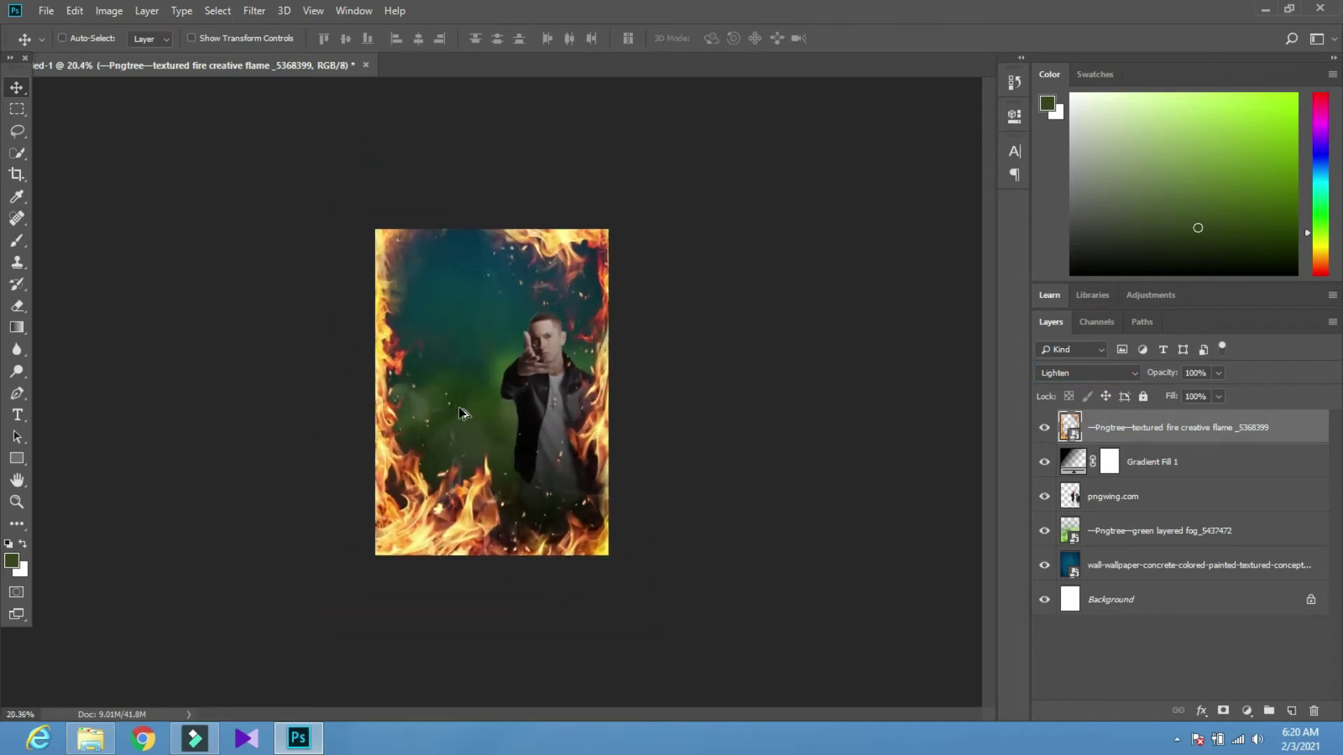
pyautogui.scroll(2, 346, 398)
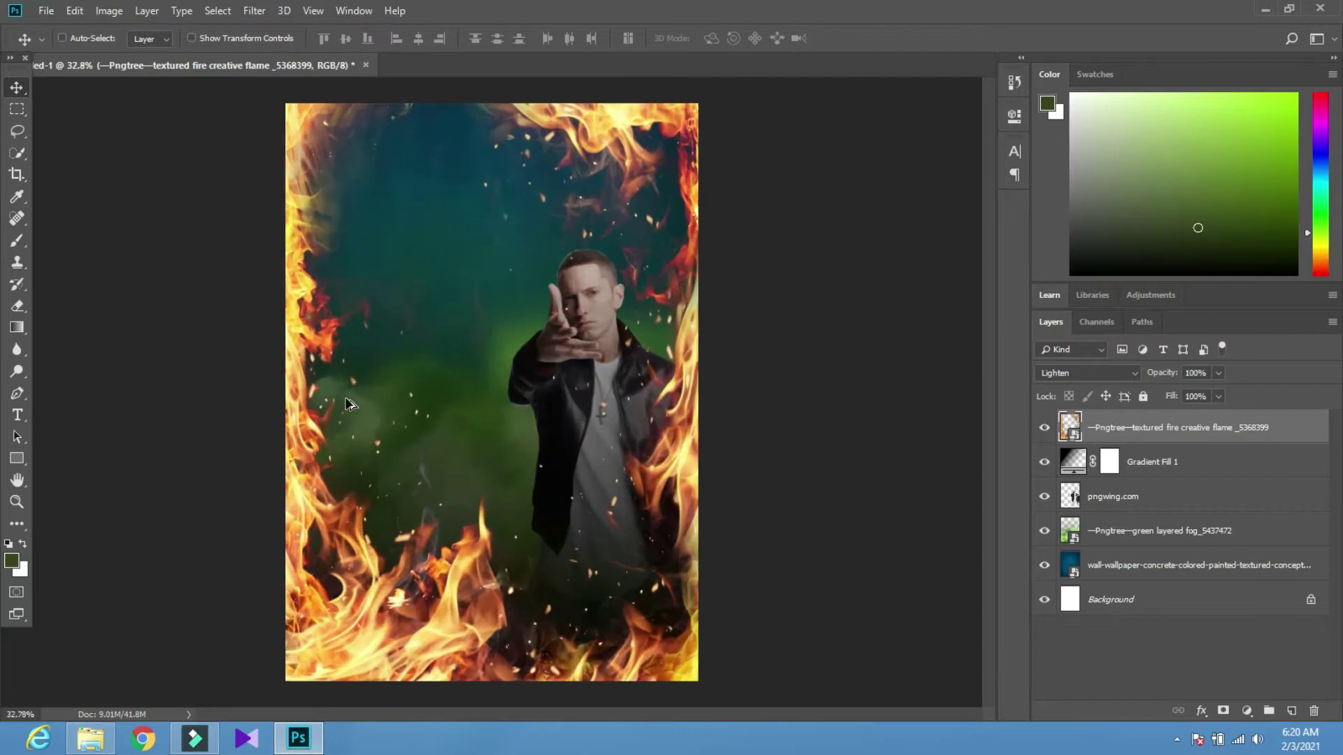
pyautogui.scroll(-2, 362, 384)
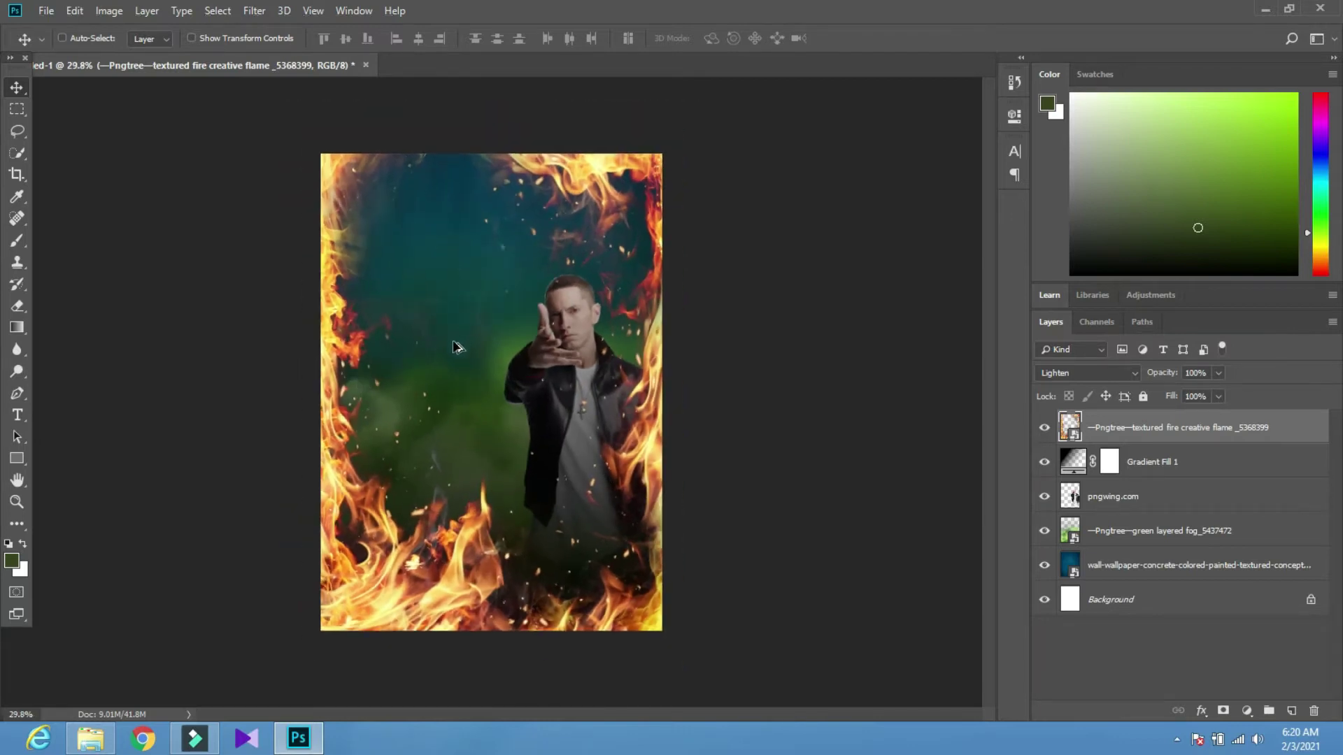
pyautogui.scroll(2, 456, 346)
# Bring in the Brooklyn Hip-Hop Festival logo and scale it down to about 49%
pyautogui.click(105, 737)
pyautogui.click(548, 308)
pyautogui.moveTo(650, 115); pyautogui.dragTo(489, 392)
pyautogui.moveTo(701, 184); pyautogui.dragTo(412, 95)
pyautogui.click(586, 39)
# Move the logo into the poster's bottom-right corner
pyautogui.scroll(-2, 387, 180)
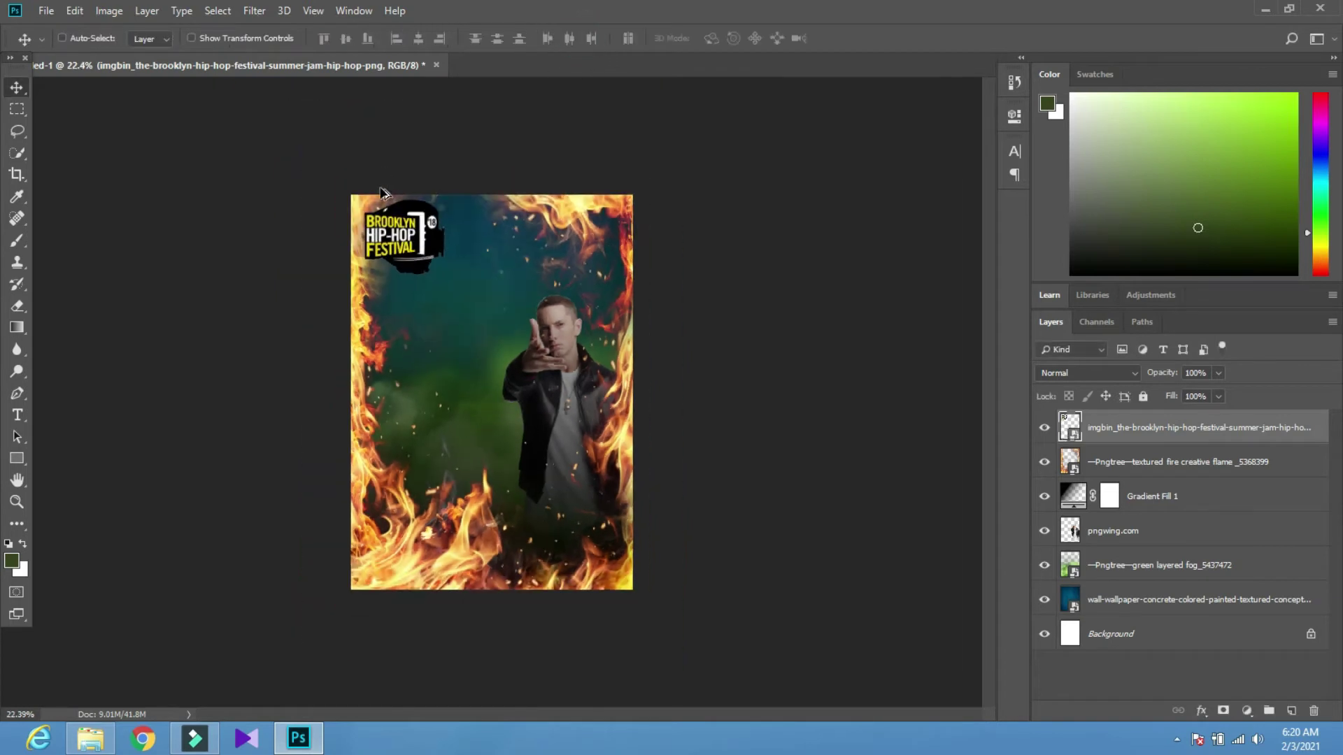
pyautogui.scroll(3, 395, 187)
pyautogui.scroll(-1, 377, 157)
pyautogui.moveTo(377, 165); pyautogui.dragTo(643, 605)
pyautogui.scroll(-2, 441, 447)
pyautogui.scroll(1, 405, 422)
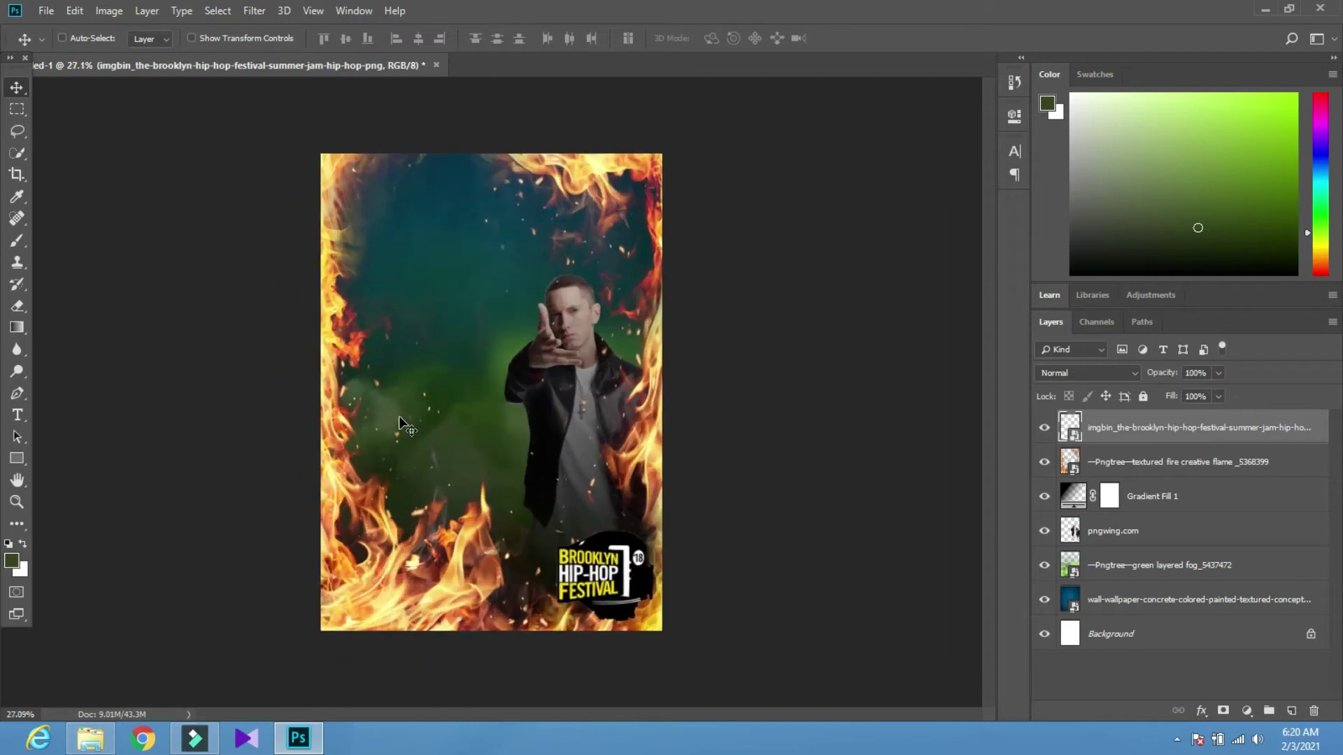
pyautogui.scroll(1, 378, 457)
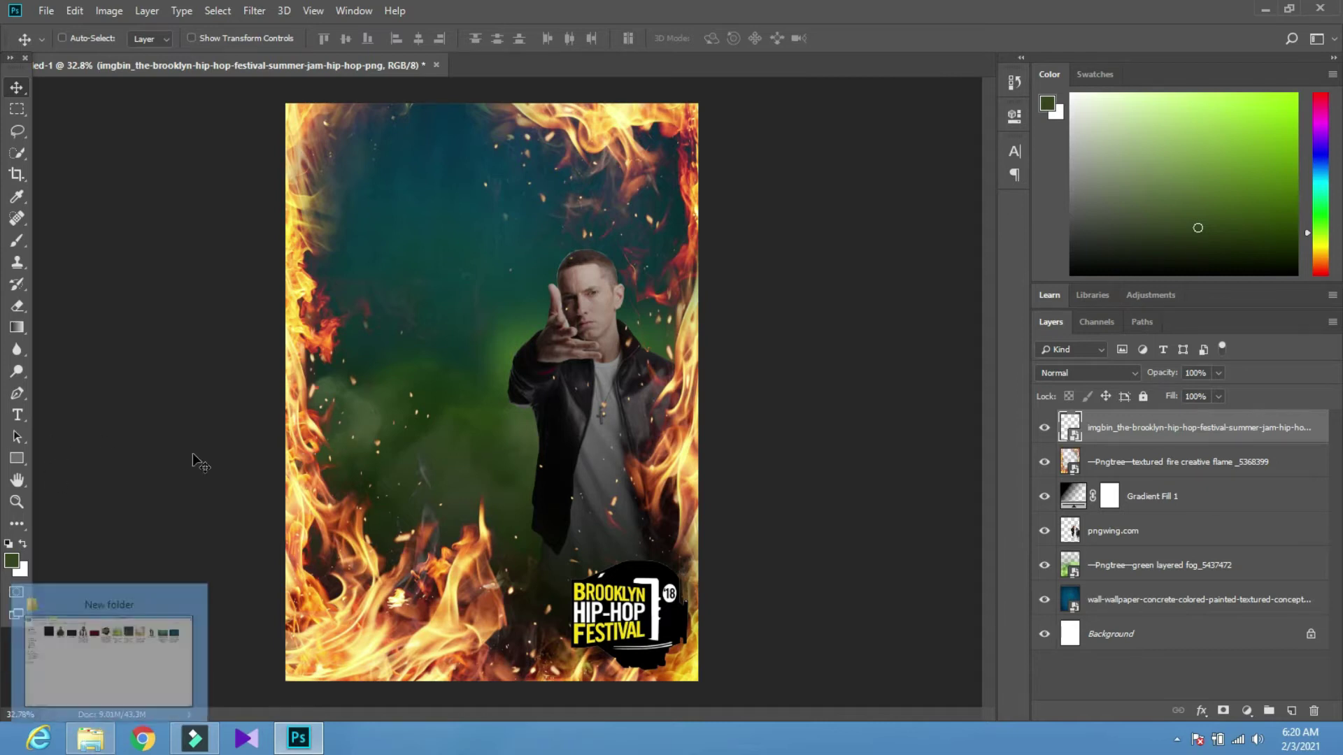
# Try dropping the Pngtree grunge texture into Photoshop, dismiss the 'Not a PNG file' error, and return to the folder
pyautogui.click(90, 738)
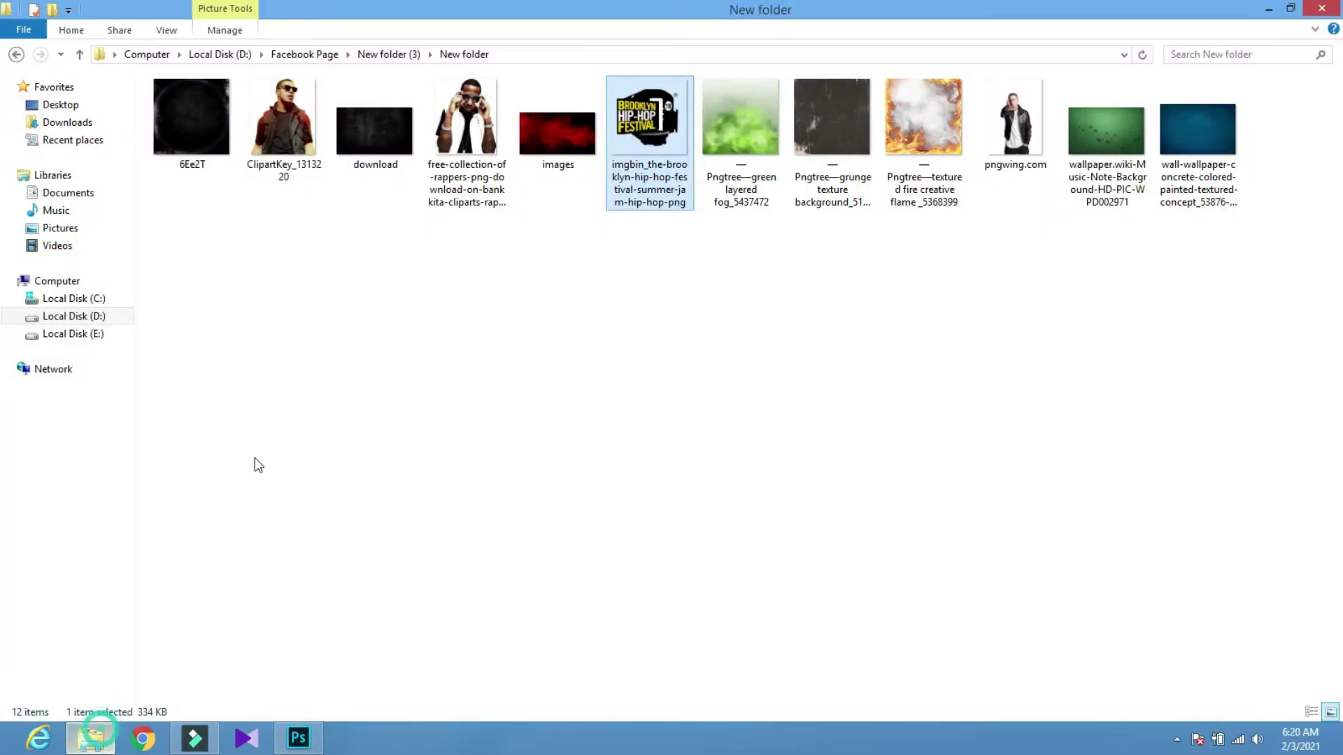
pyautogui.click(372, 129)
pyautogui.click(728, 313)
pyautogui.moveTo(838, 120); pyautogui.dragTo(422, 558)
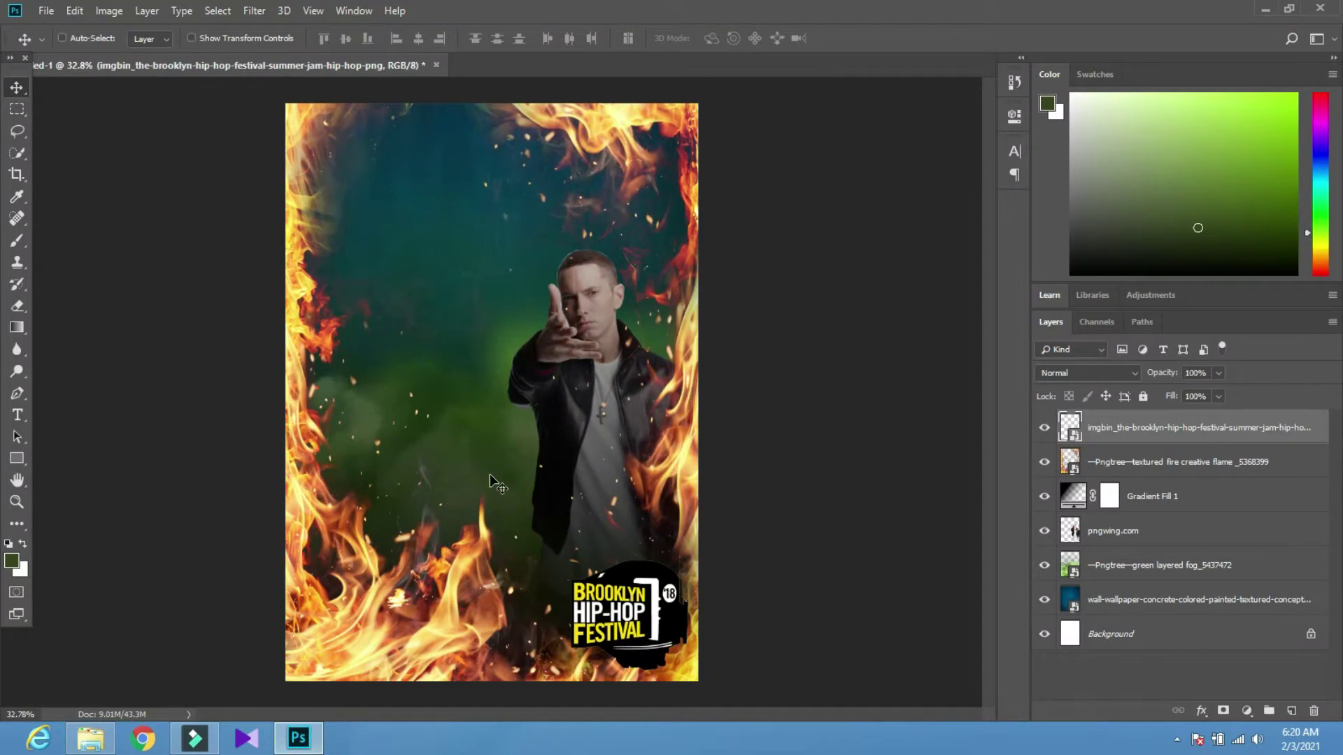
pyautogui.click(302, 738)
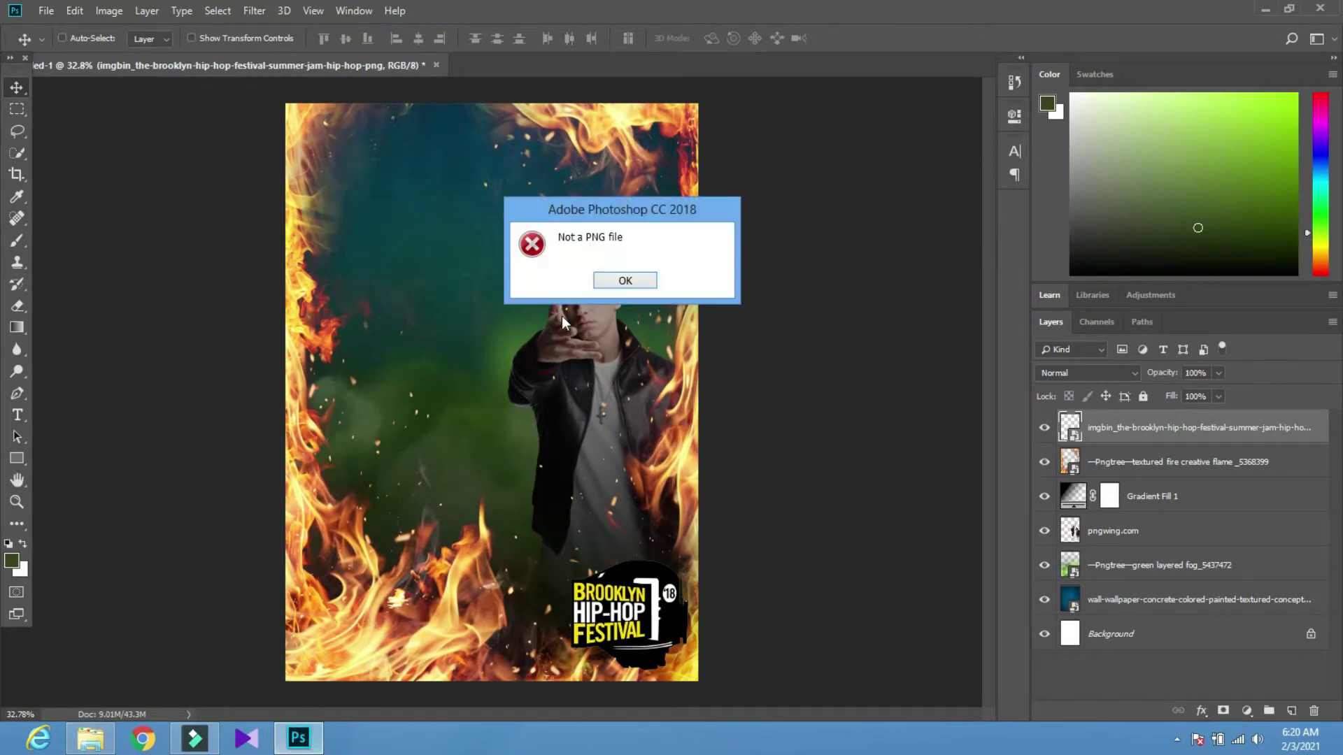
pyautogui.click(606, 279)
pyautogui.click(90, 739)
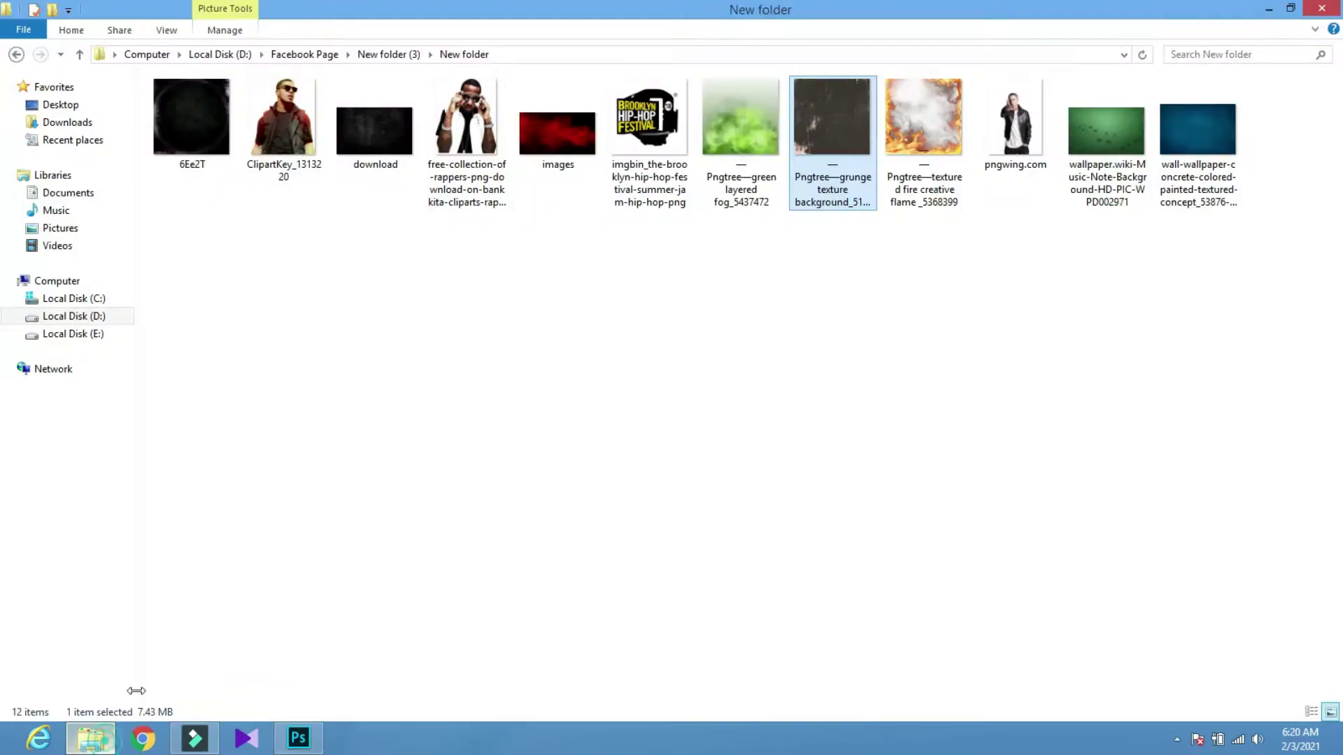
pyautogui.click(425, 381)
# Bring in the 6Ee2T texture and stretch it to all four canvas edges
pyautogui.moveTo(192, 118); pyautogui.dragTo(428, 526)
pyautogui.moveTo(489, 493); pyautogui.dragTo(483, 630)
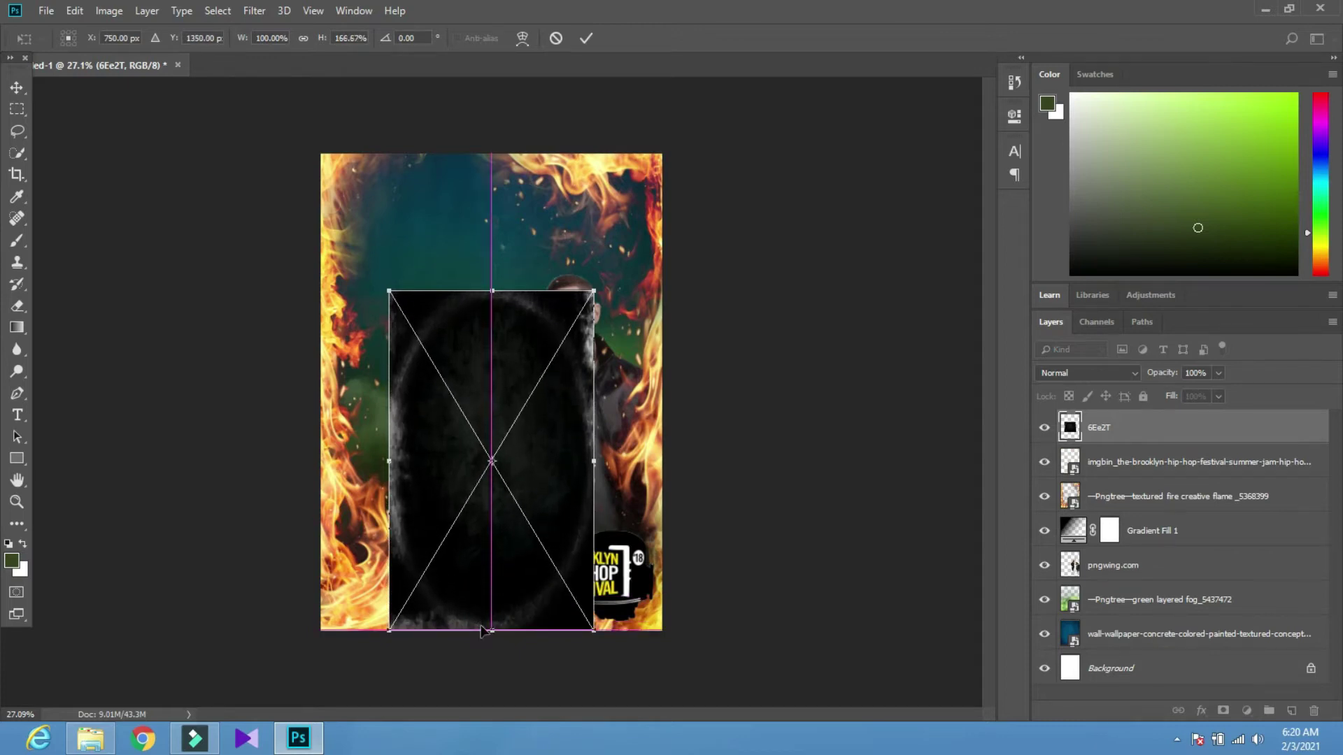
pyautogui.moveTo(388, 470); pyautogui.dragTo(321, 465)
pyautogui.moveTo(491, 290); pyautogui.dragTo(514, 153)
pyautogui.click(586, 38)
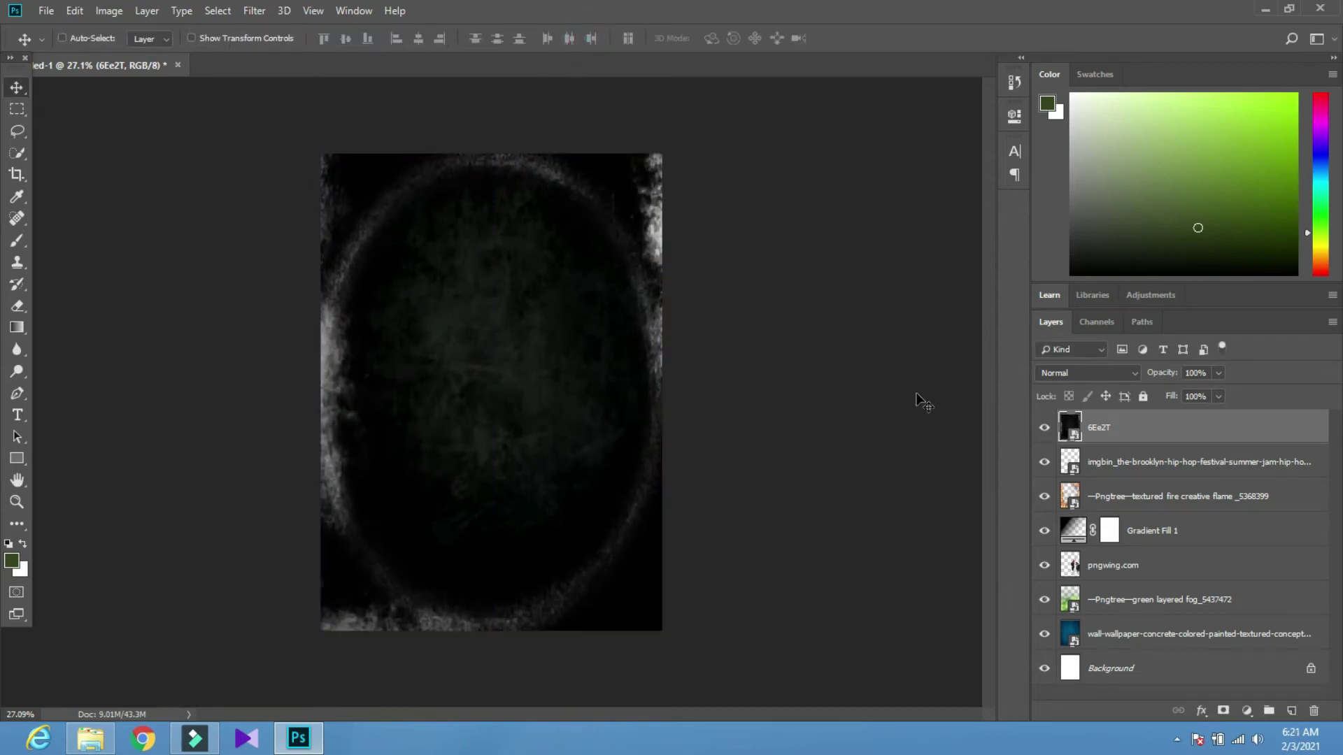
# Set the 6Ee2T texture to Linear Dodge (Add) blending, then hide the layer
pyautogui.click(1057, 375)
pyautogui.click(1058, 375)
pyautogui.press('Up')
pyautogui.press('Up')
pyautogui.press('Up')
pyautogui.press('Up')
pyautogui.press('Up')
pyautogui.press('Up')
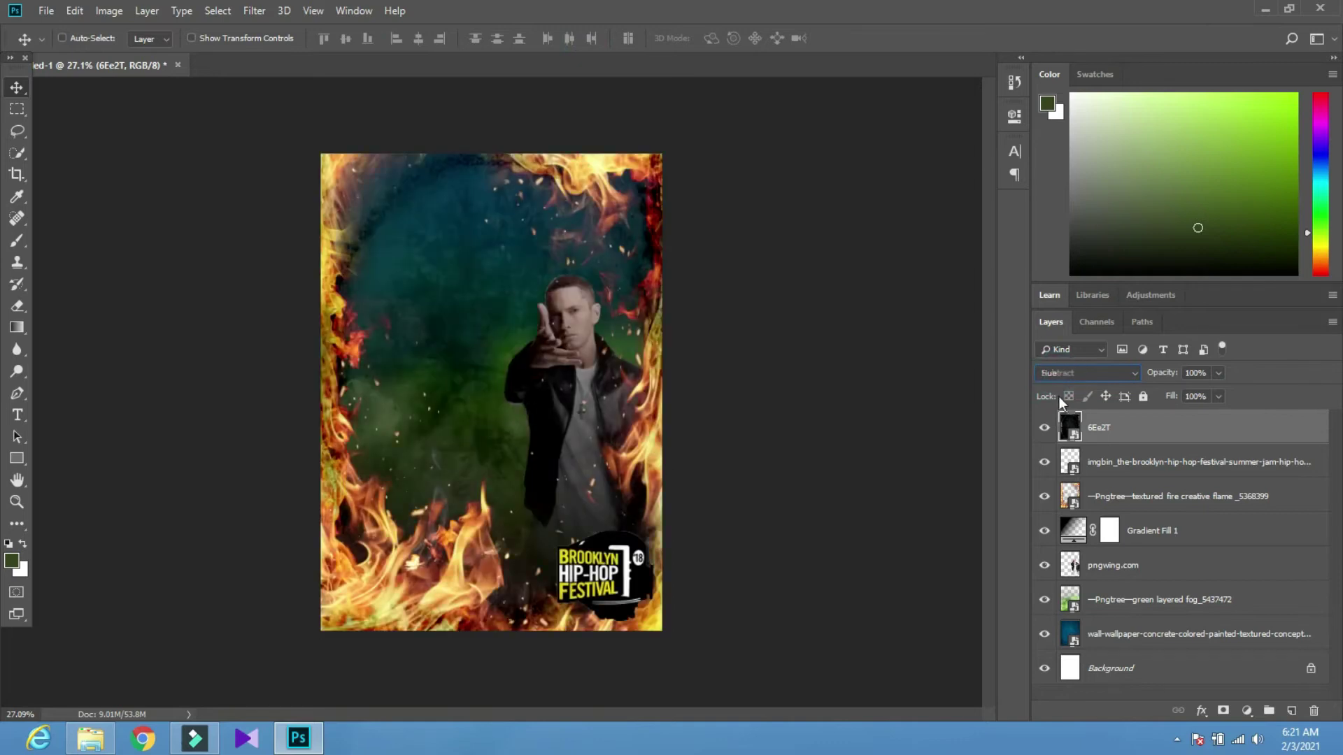
pyautogui.press('Up')
pyautogui.press('Up')
pyautogui.press('Up')
pyautogui.press('Up')
pyautogui.press('Up')
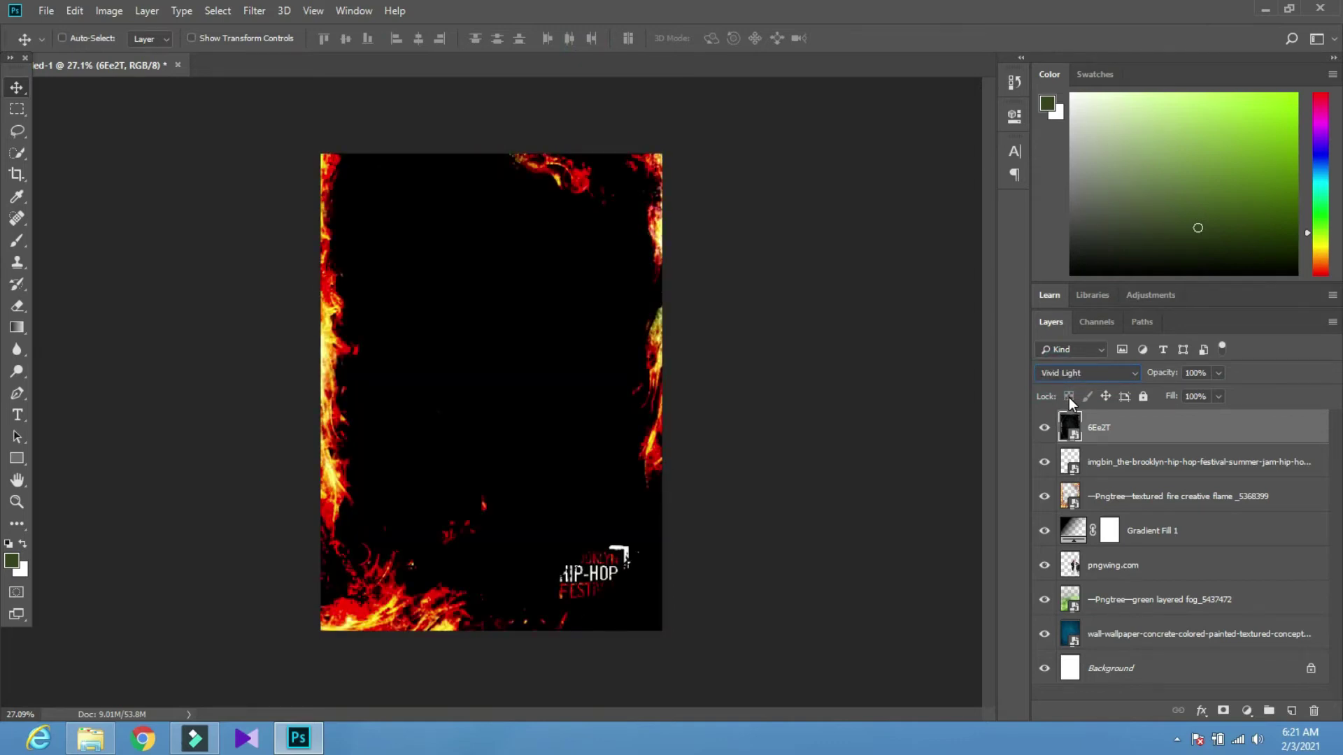
pyautogui.press('Up')
pyautogui.press('Up')
pyautogui.press('Down')
pyautogui.press('Up')
pyautogui.press('Up')
pyautogui.press('Up')
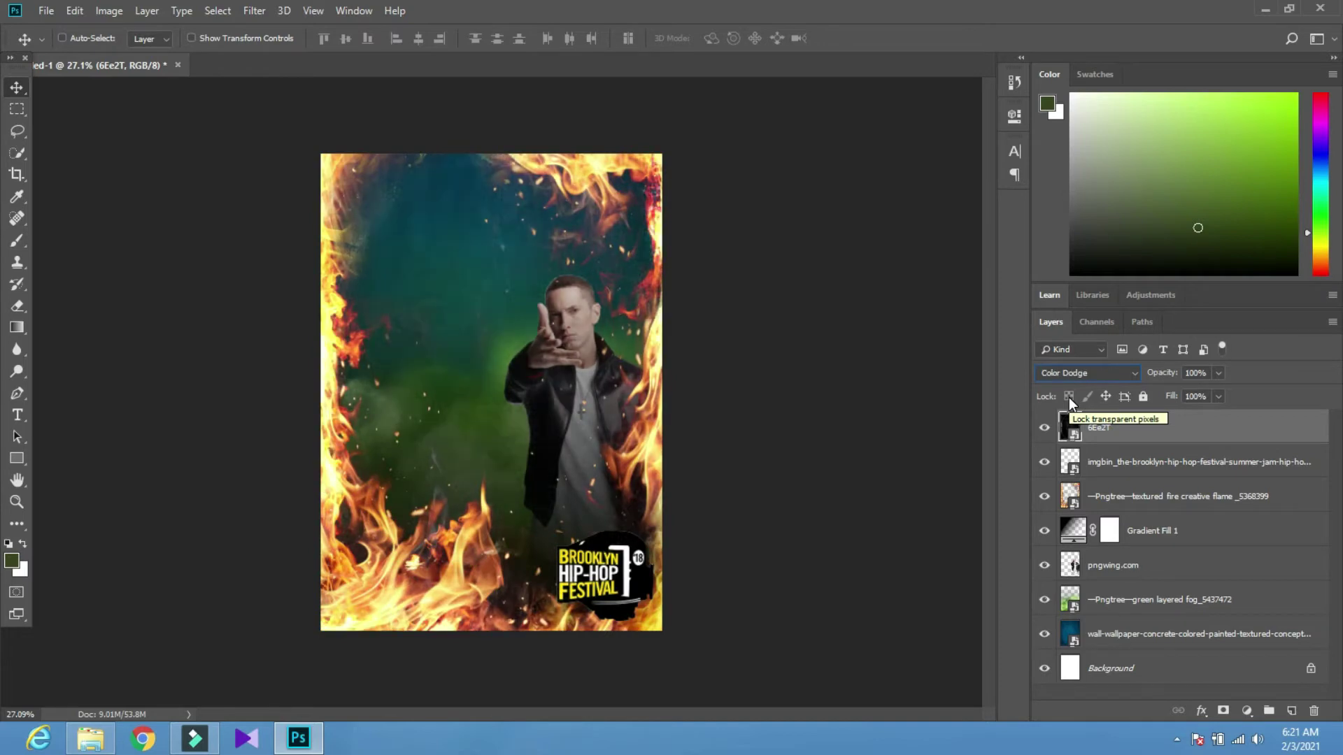
pyautogui.press('Down')
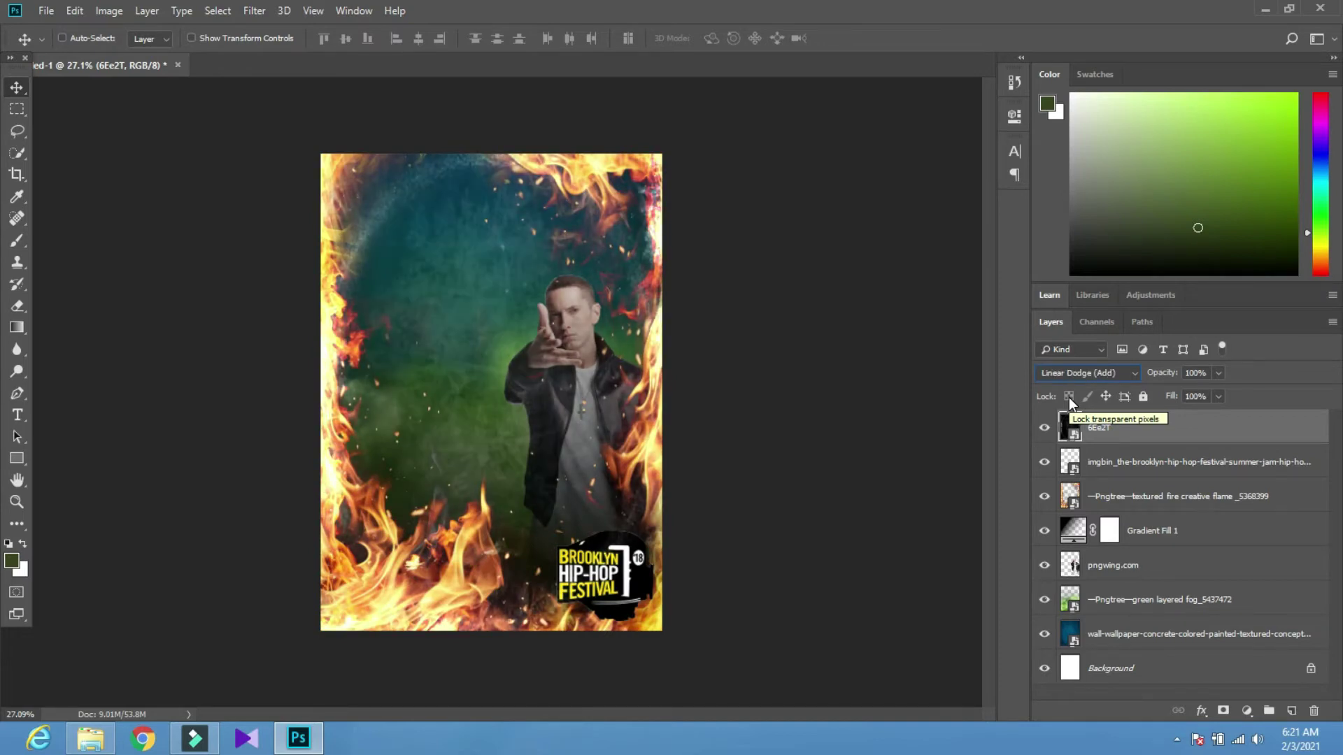
pyautogui.scroll(-6, 437, 417)
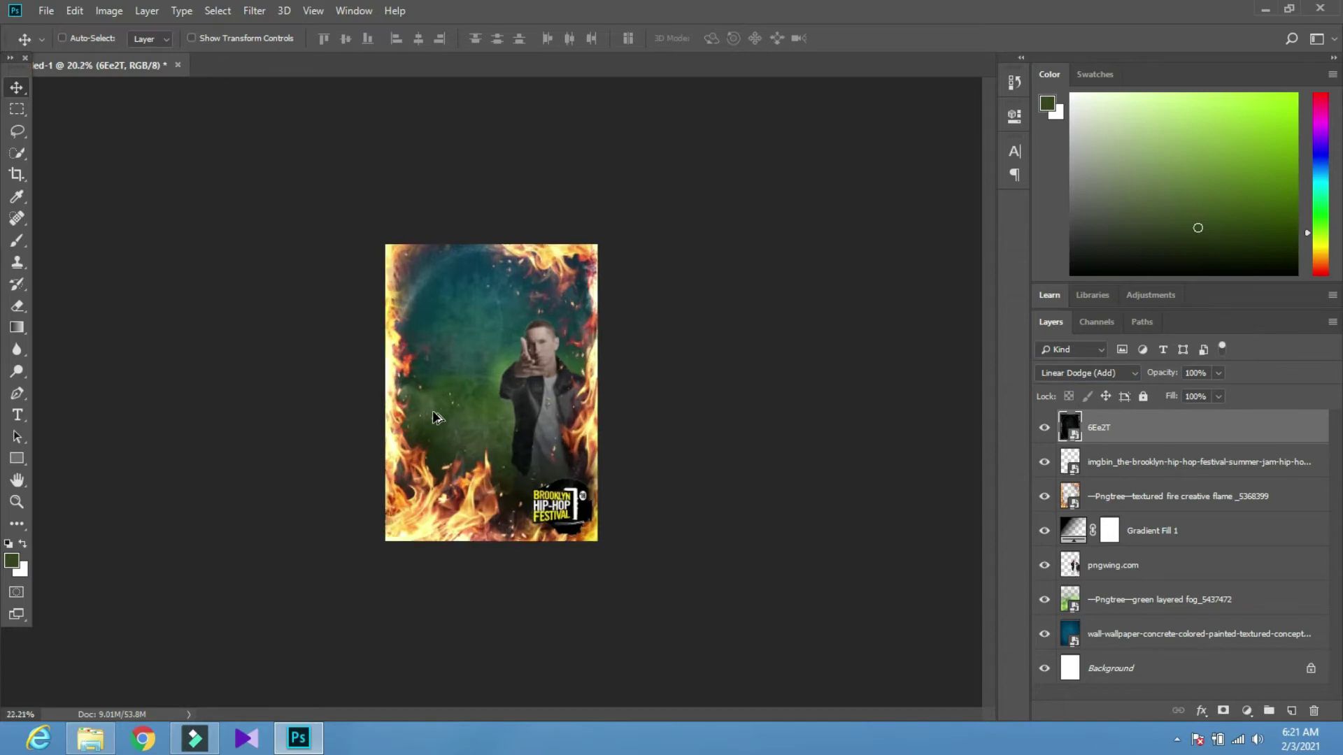
pyautogui.scroll(7, 437, 413)
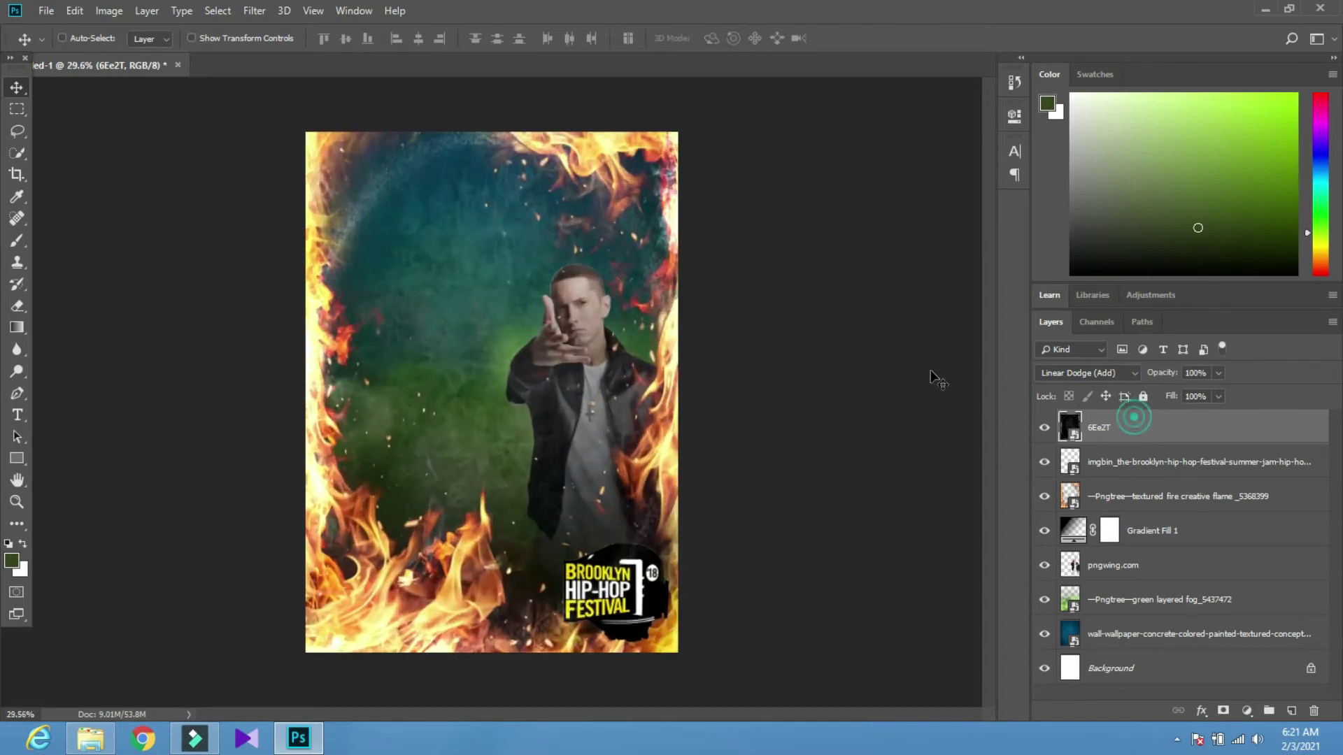
pyautogui.click(1043, 427)
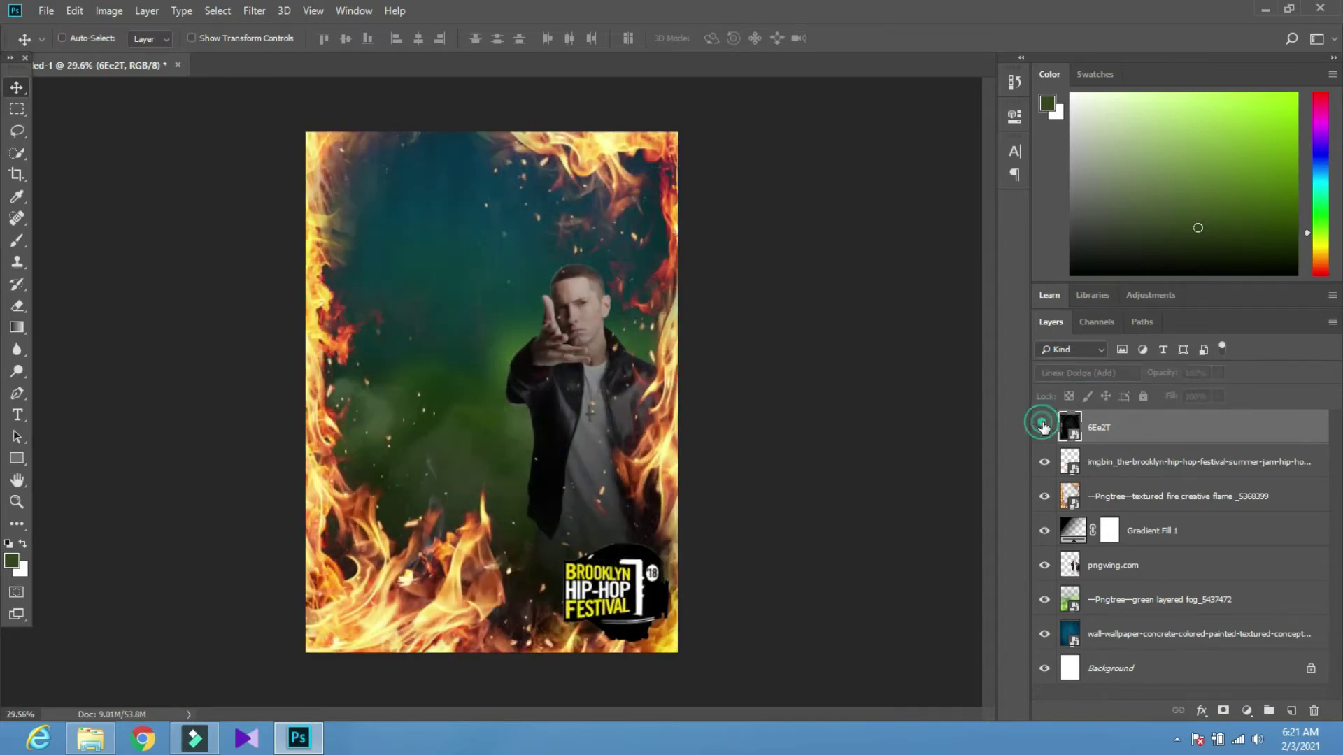
# Type the 'Brooklyn Festival Presents' heading near the top of the poster
pyautogui.click(1126, 463)
pyautogui.press('t')
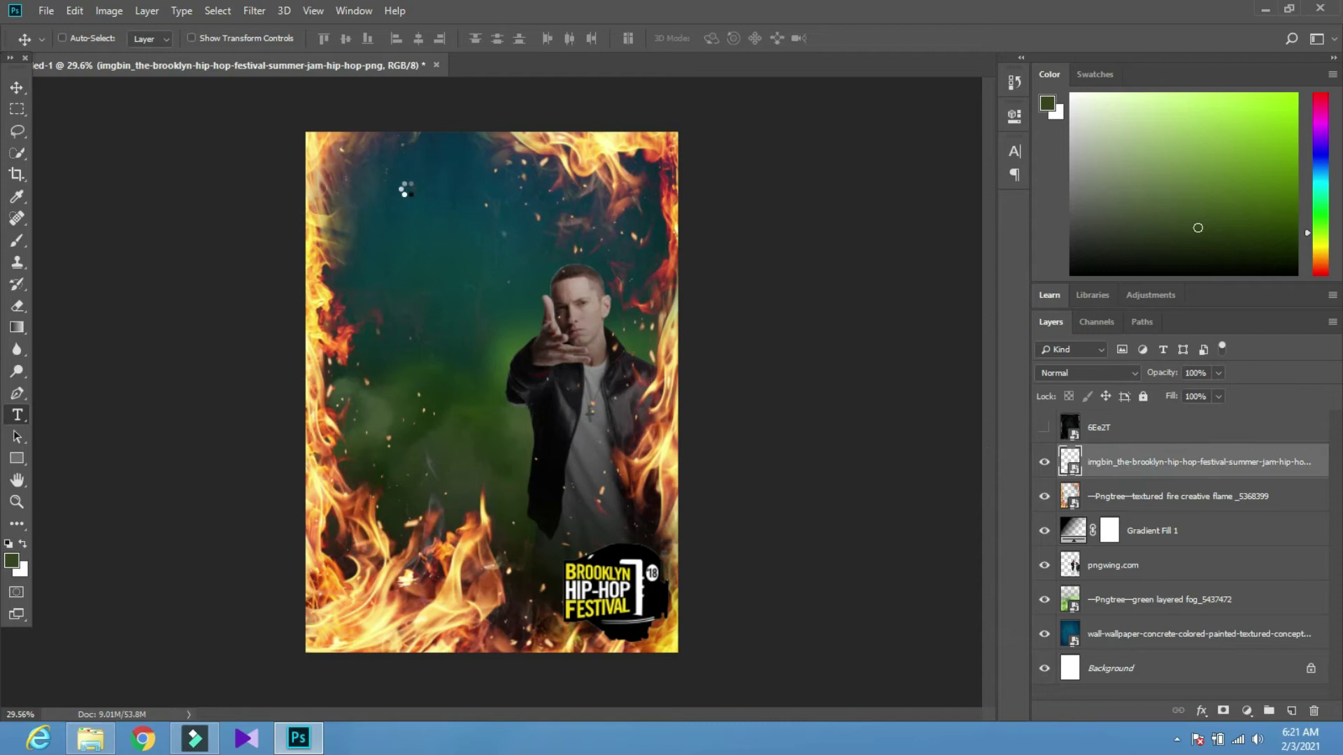
pyautogui.click(423, 152)
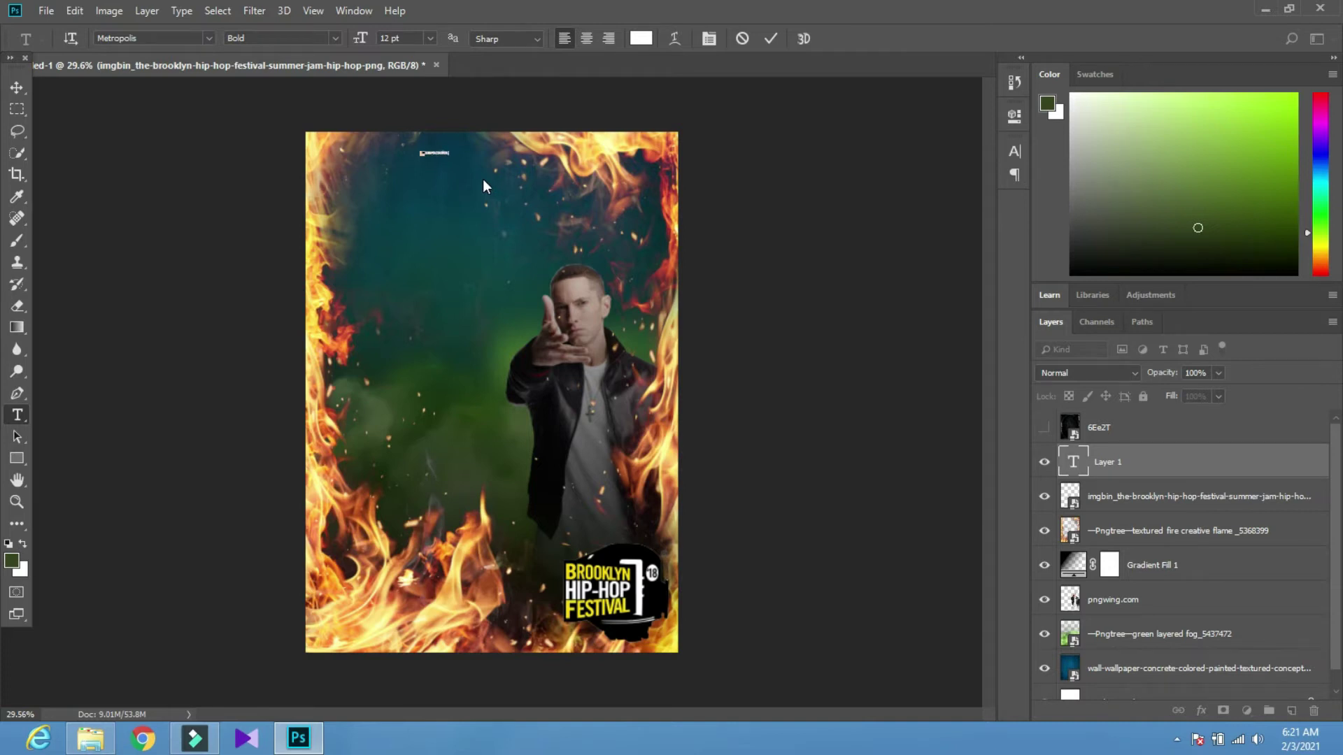
pyautogui.write('an')
pyautogui.click(17, 87)
# Enlarge the heading text with Free Transform
pyautogui.hotkey('ctrl', 't')
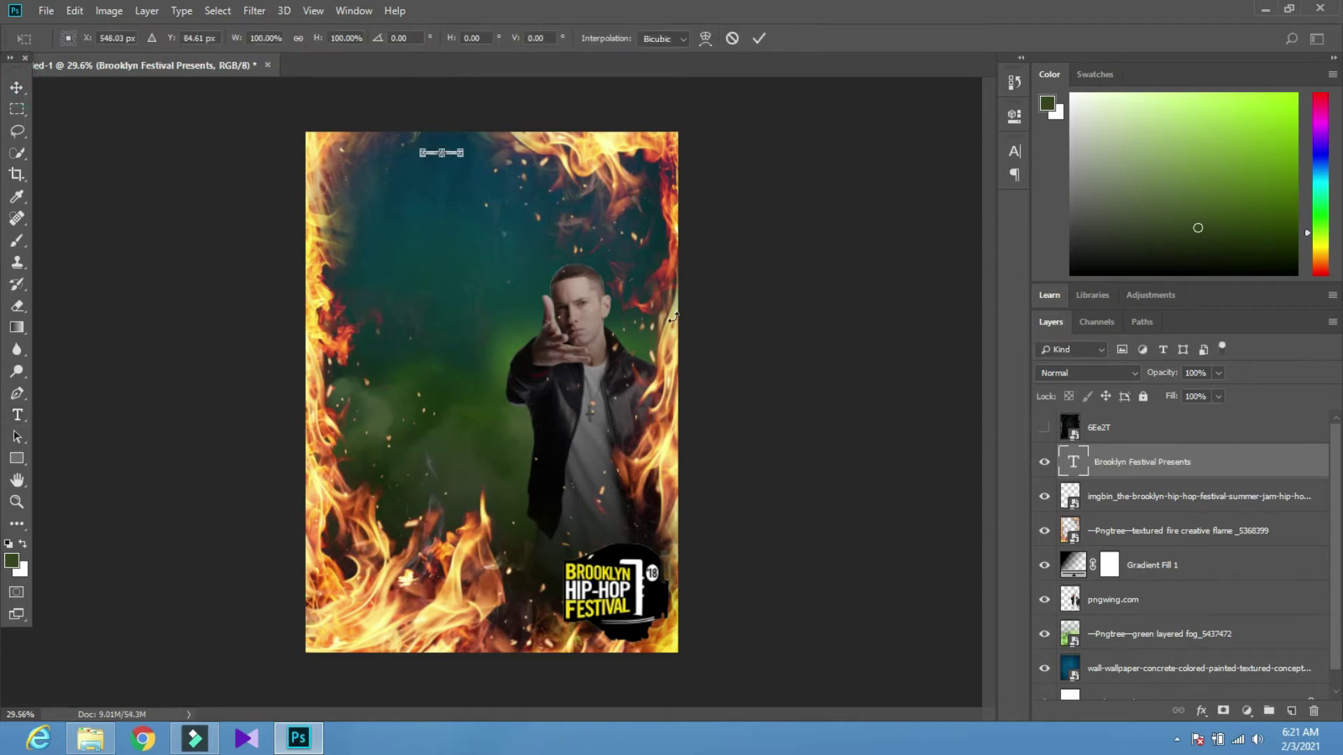
pyautogui.moveTo(461, 158); pyautogui.dragTo(620, 171)
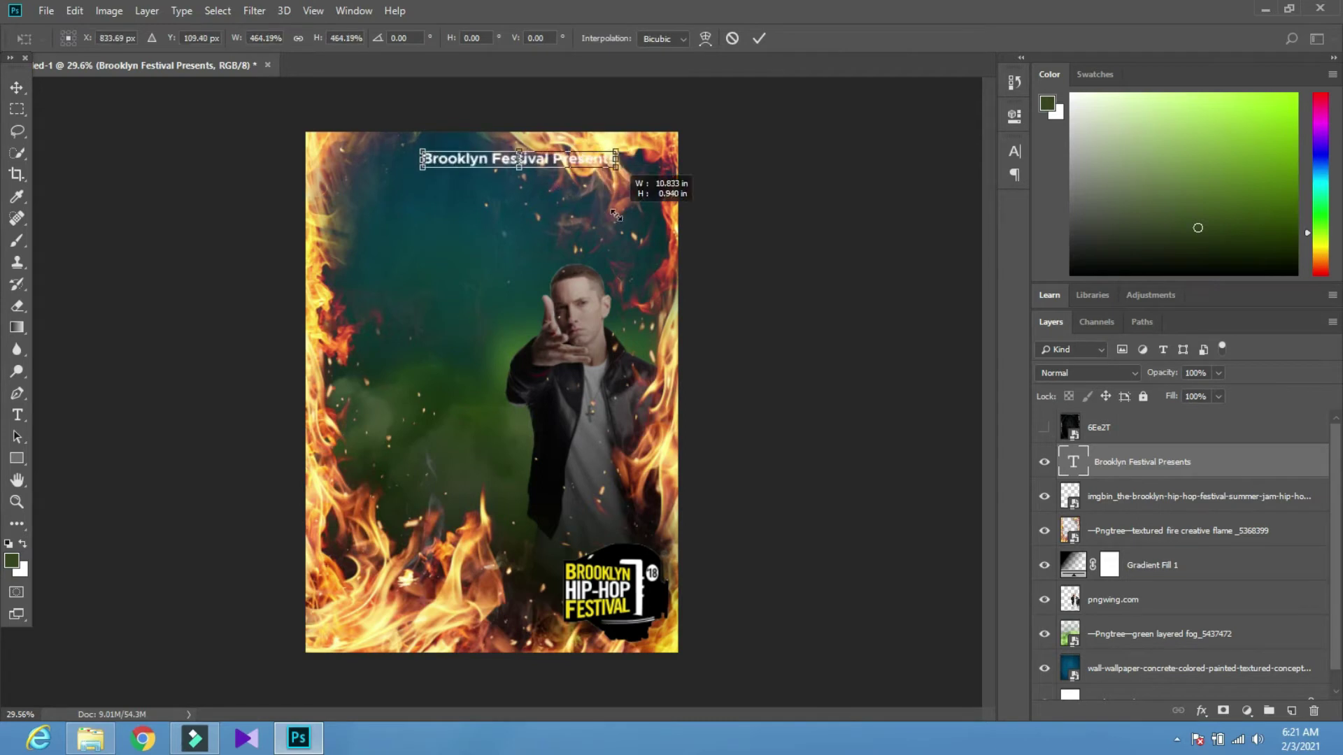
pyautogui.click(759, 38)
pyautogui.scroll(1, 469, 135)
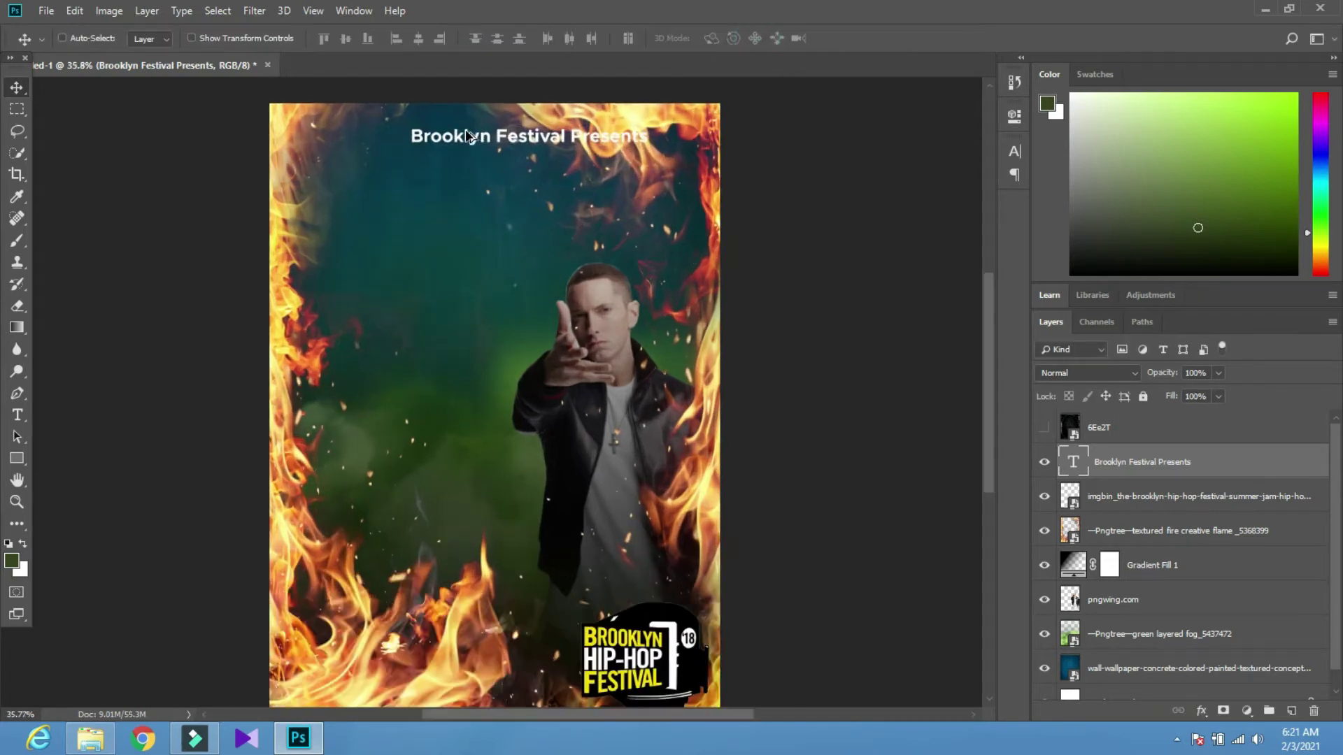
# Set the heading's font style to Metropolis Light
pyautogui.press('t')
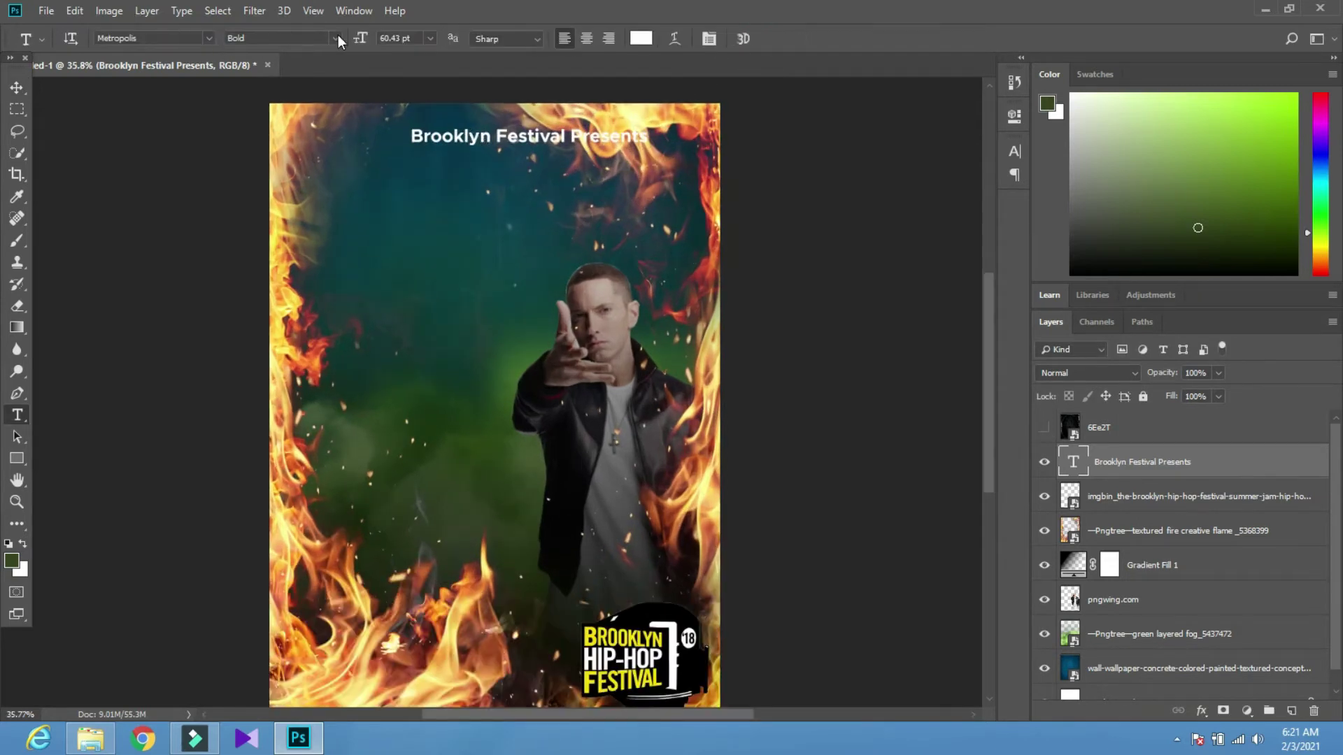
pyautogui.click(337, 38)
pyautogui.click(338, 64)
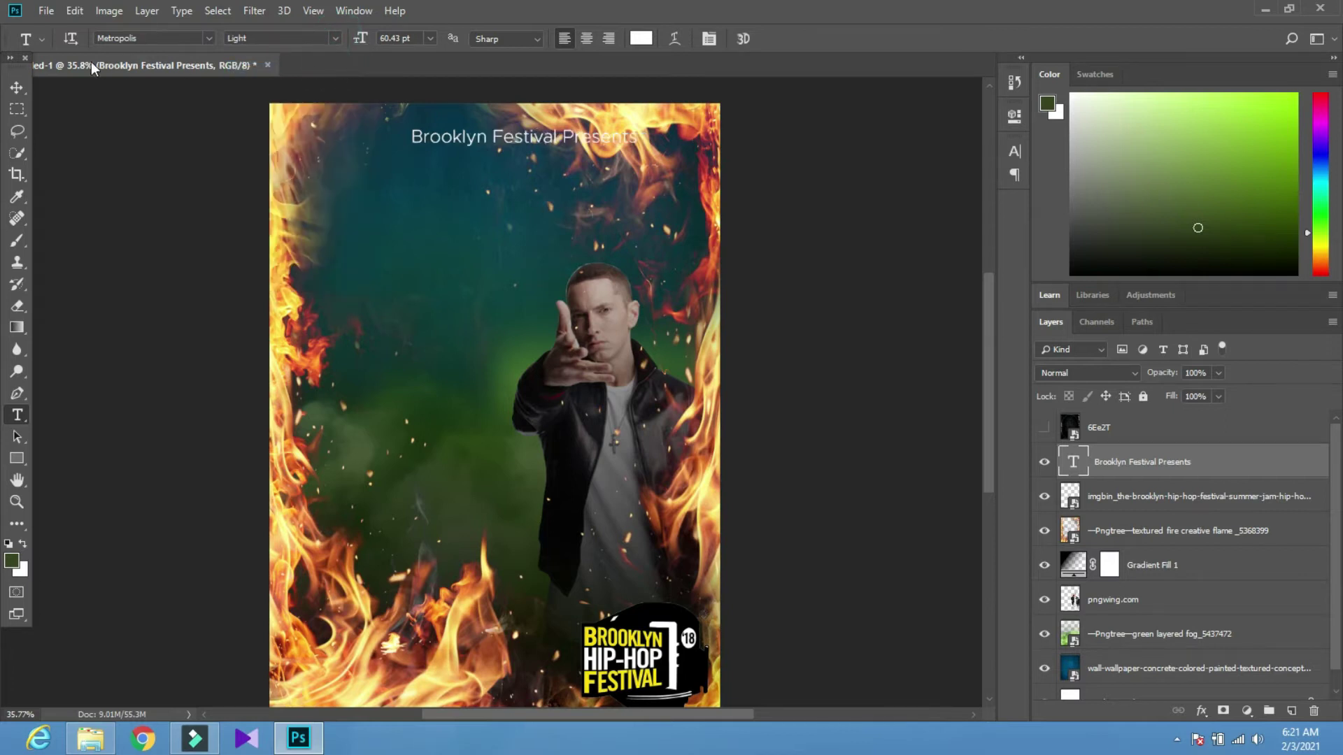
# Move the heading to the top centre of the poster
pyautogui.click(16, 85)
pyautogui.moveTo(434, 141)
pyautogui.mouseDown()
pyautogui.moveTo(284, 130)
pyautogui.moveTo(431, 121)
pyautogui.moveTo(389, 158)
pyautogui.moveTo(381, 127)
pyautogui.moveTo(422, 122)
pyautogui.mouseUp()
pyautogui.scroll(-1, 423, 123)
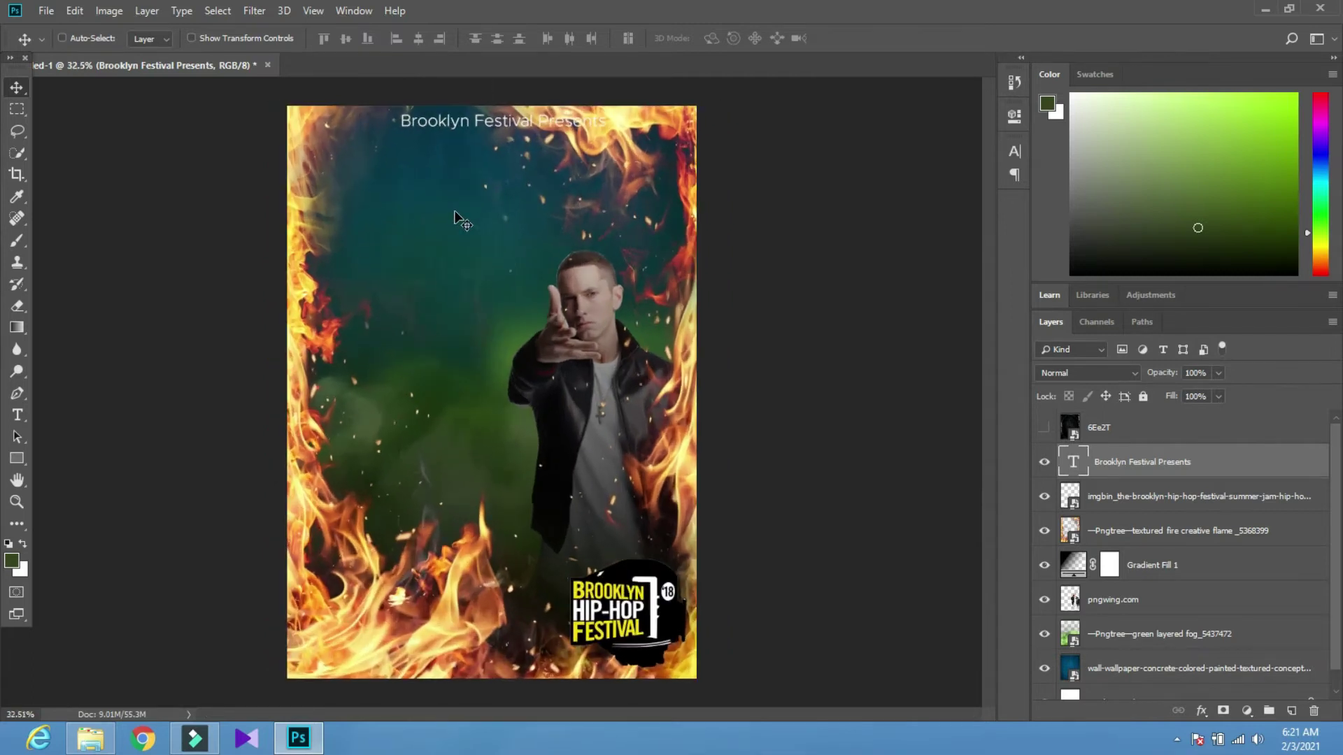
pyautogui.scroll(2, 488, 107)
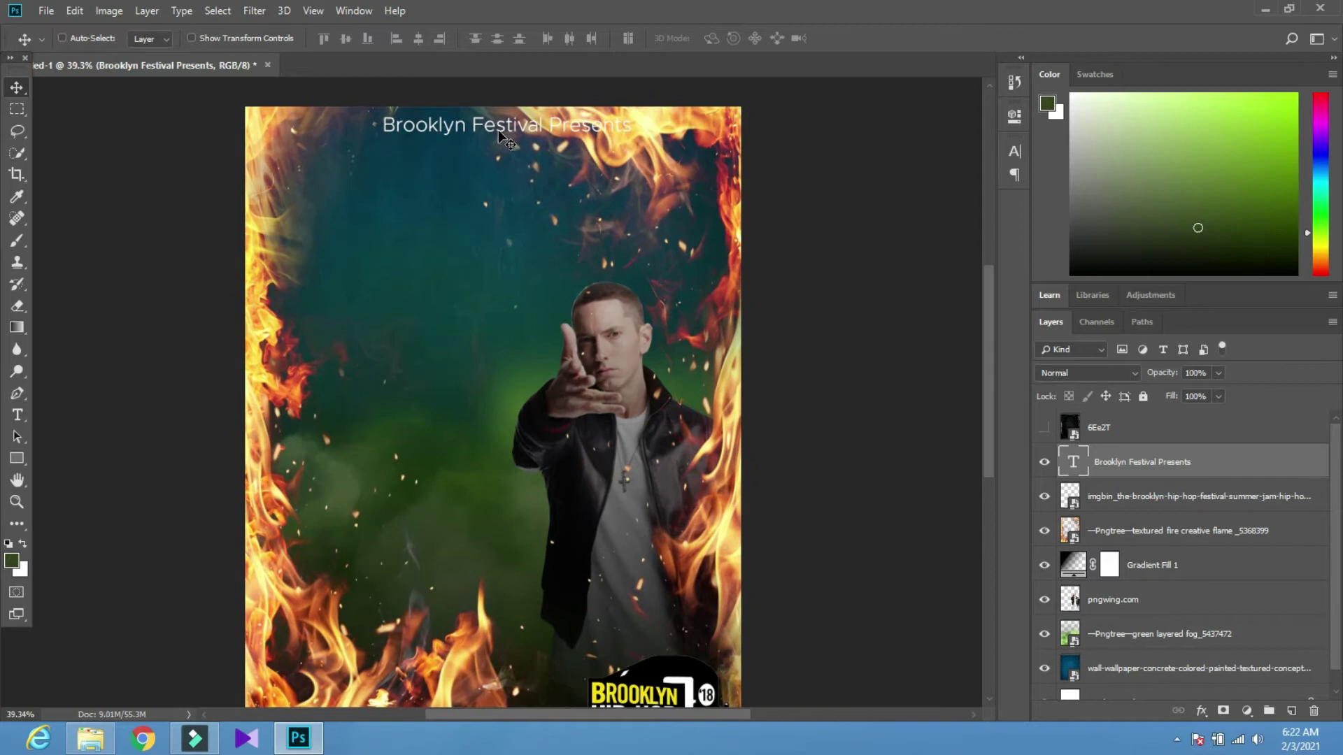
pyautogui.press('t')
pyautogui.click(17, 87)
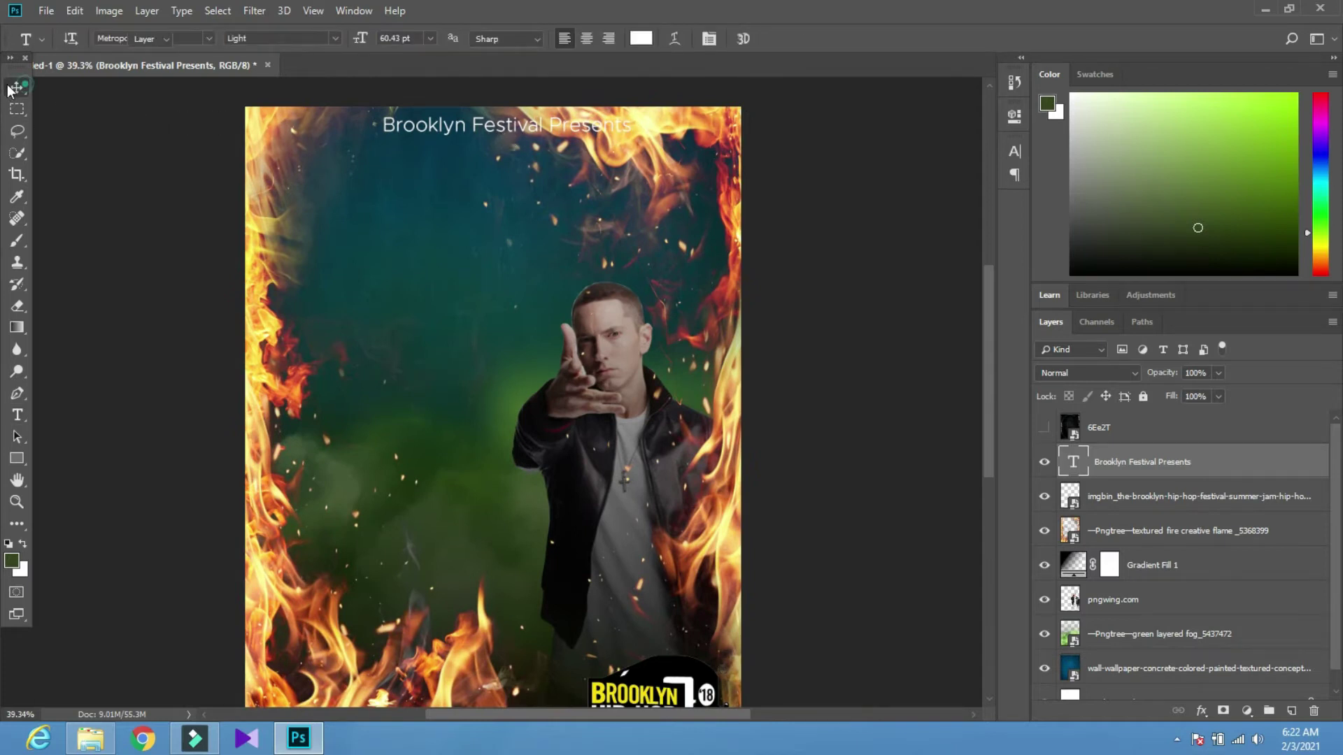
pyautogui.scroll(-1, 422, 183)
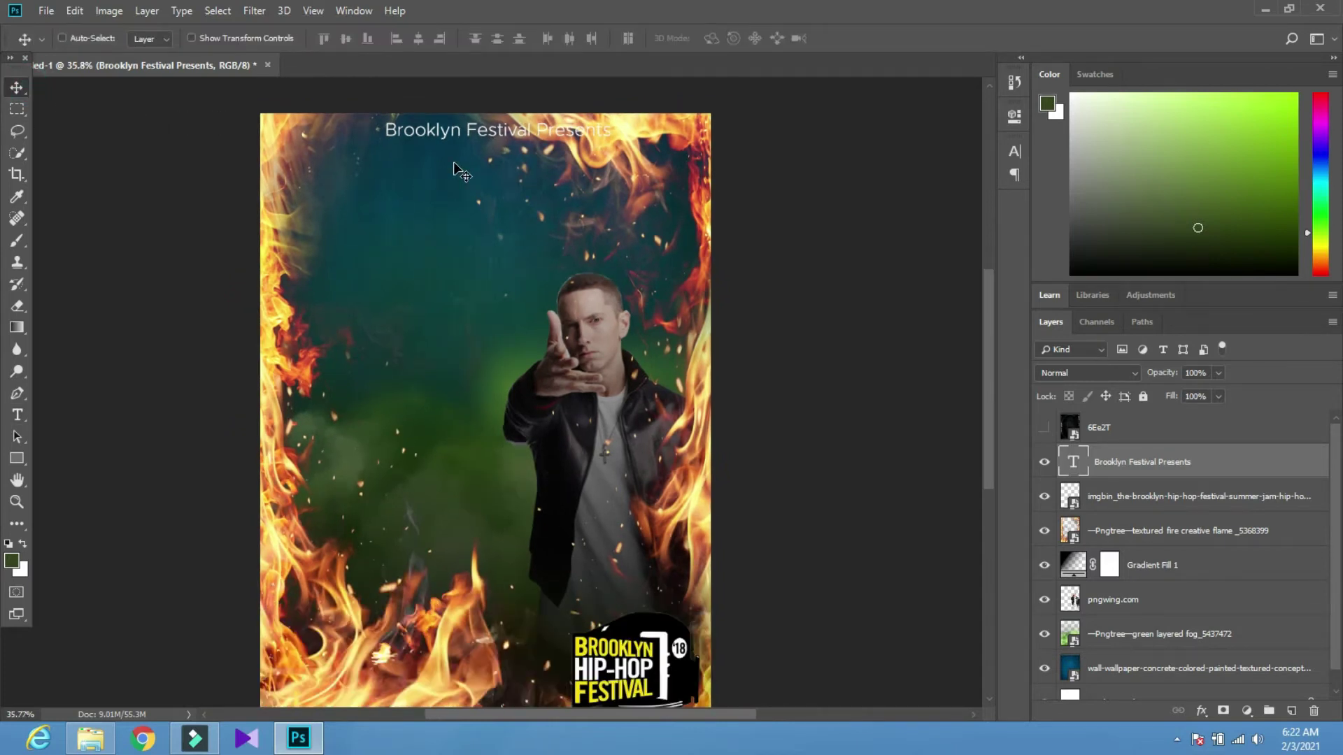
# Add a centred second line, 'The New Era', to the heading
pyautogui.press('t')
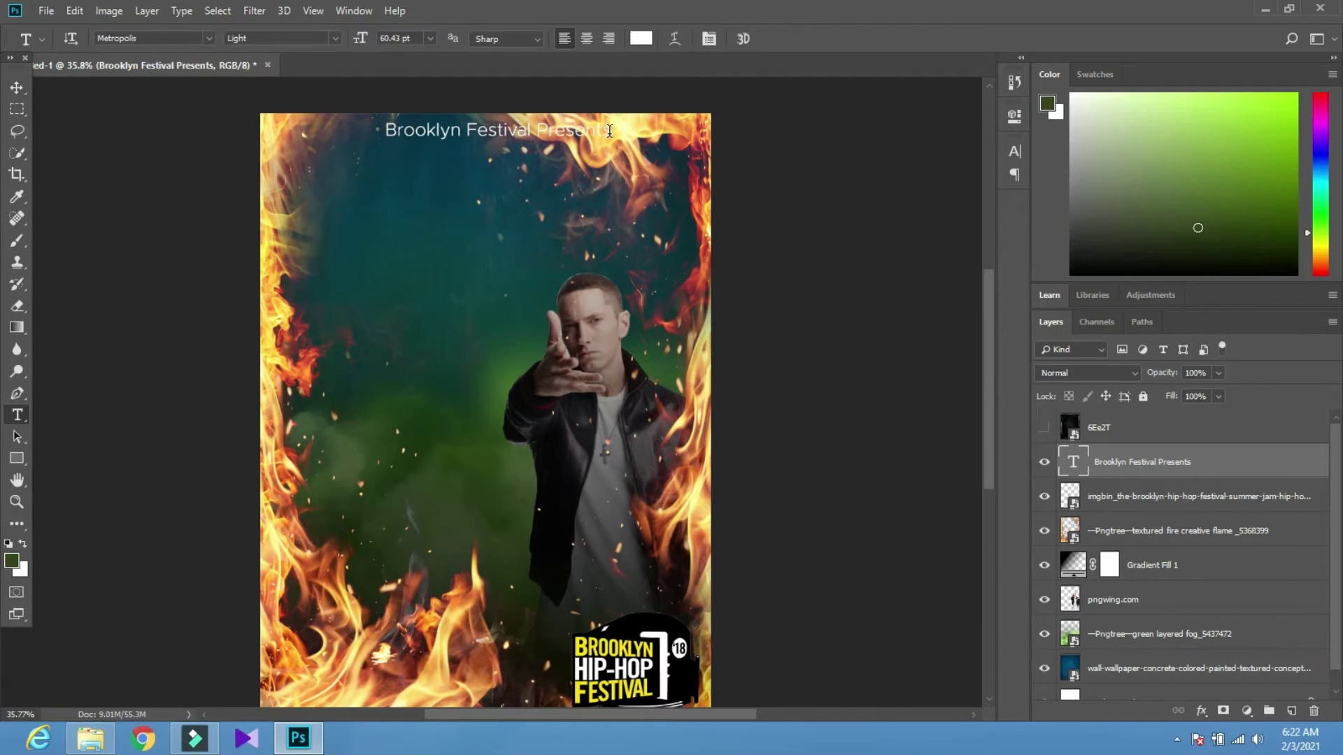
pyautogui.click(609, 130)
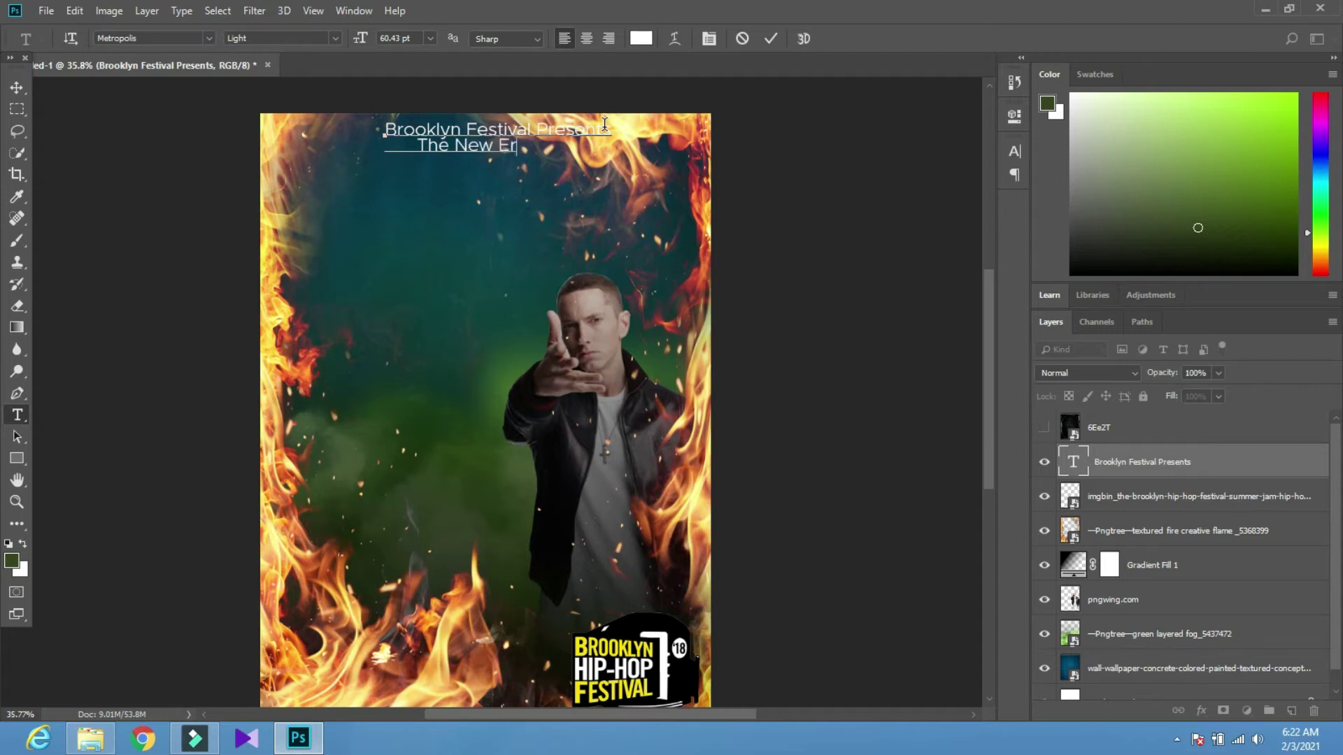
pyautogui.click(419, 146)
pyautogui.click(17, 87)
# Try the Light Italic, Thin Italic and Semi Bold Italic styles on the heading
pyautogui.press('t')
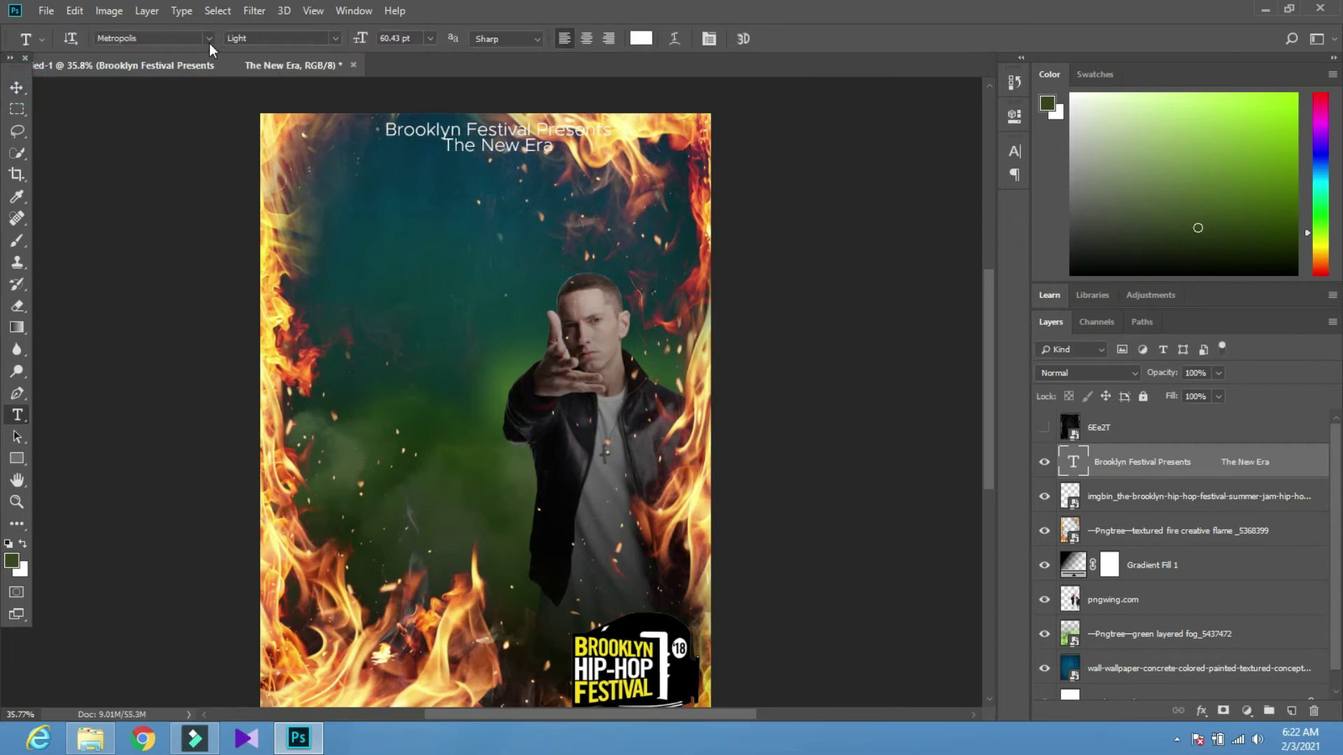
pyautogui.click(334, 39)
pyautogui.click(308, 122)
pyautogui.click(334, 40)
pyautogui.click(317, 147)
pyautogui.click(334, 38)
pyautogui.click(310, 228)
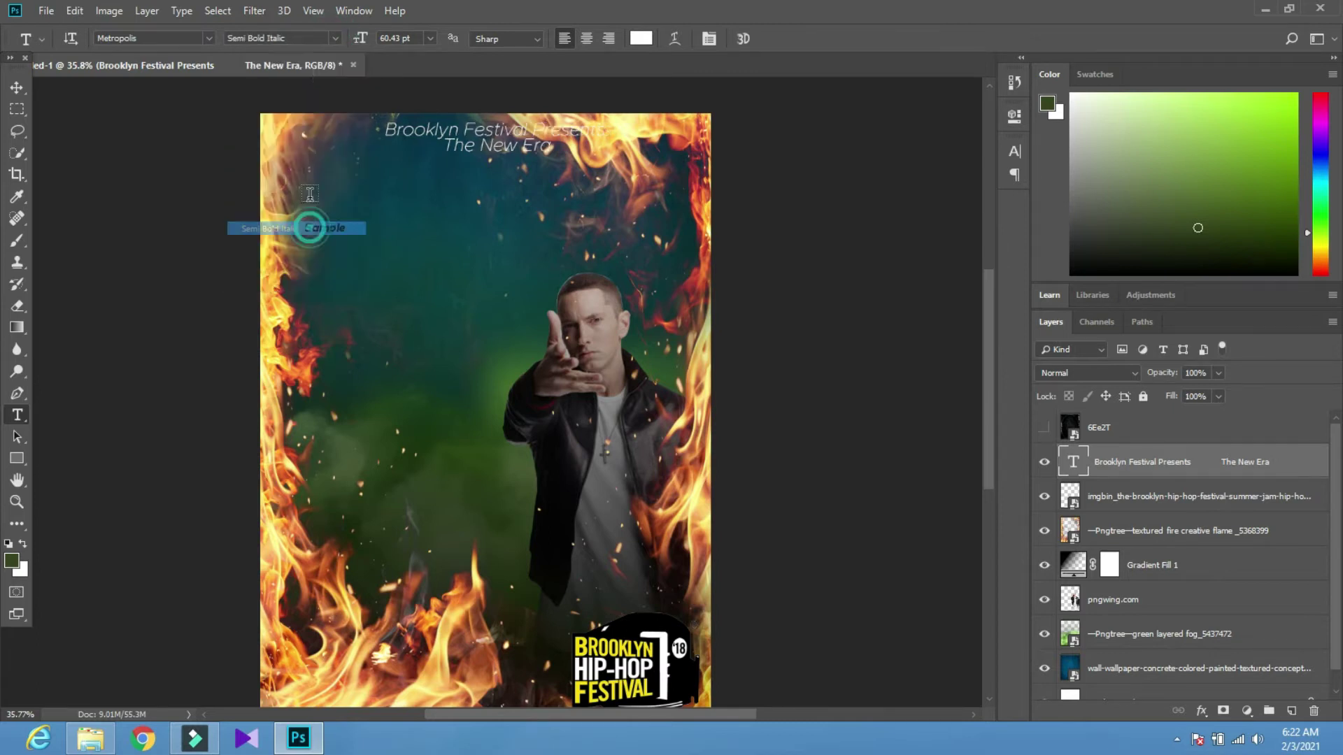
# Compare Extra Bold and Bold Italic, then set the heading to Metropolis Bold
pyautogui.click(335, 39)
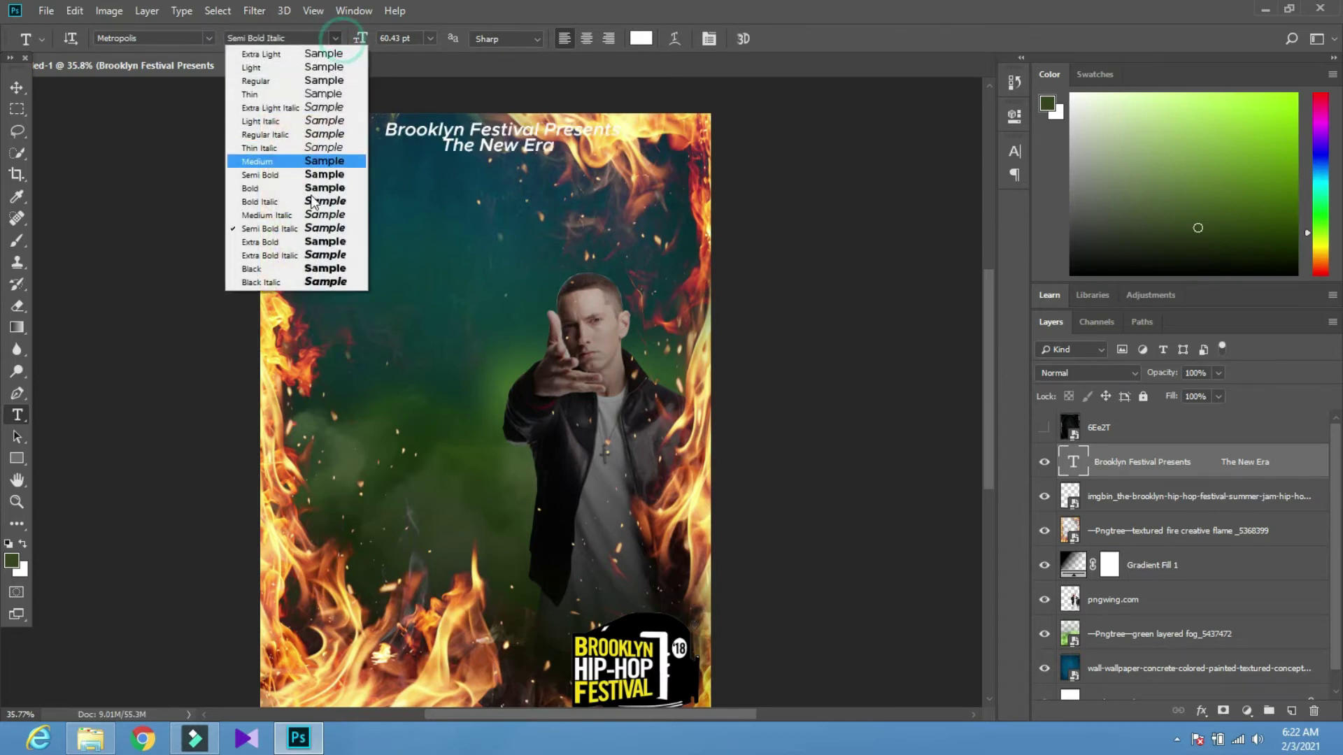
pyautogui.click(294, 252)
pyautogui.click(335, 39)
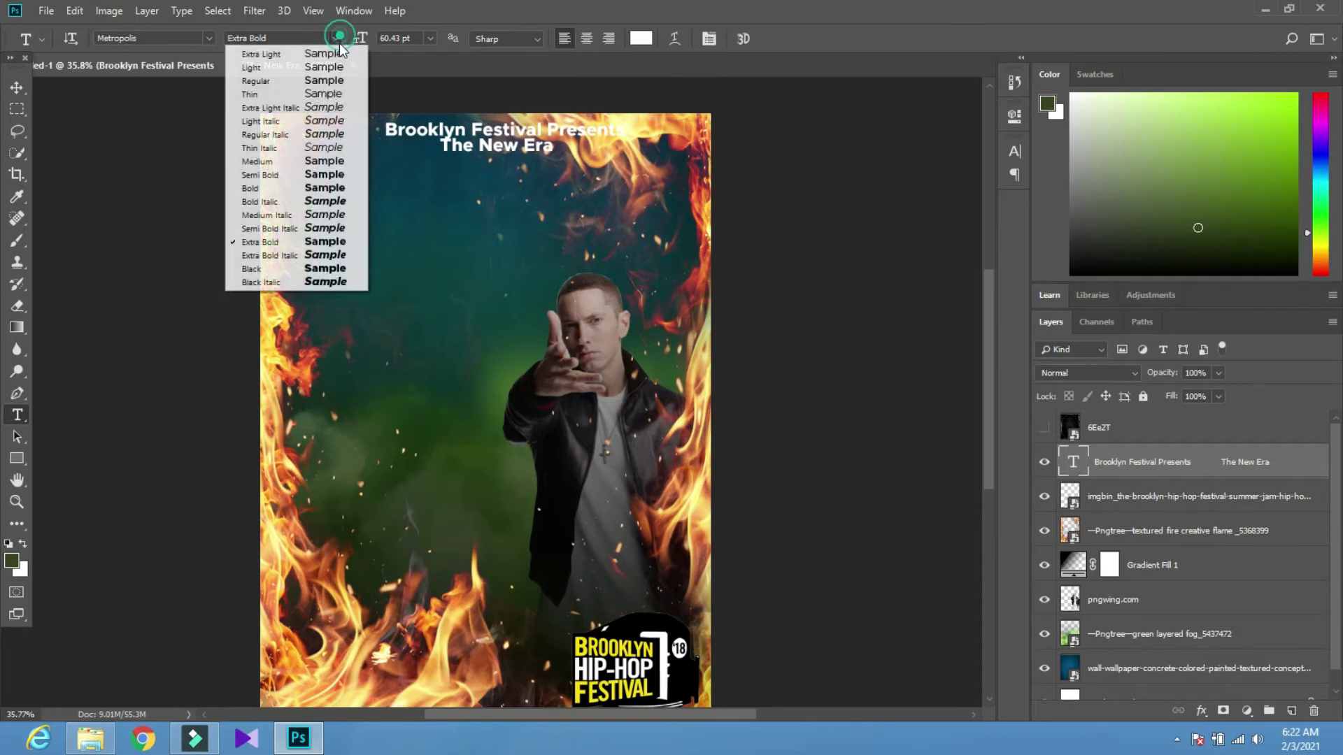
pyautogui.click(291, 197)
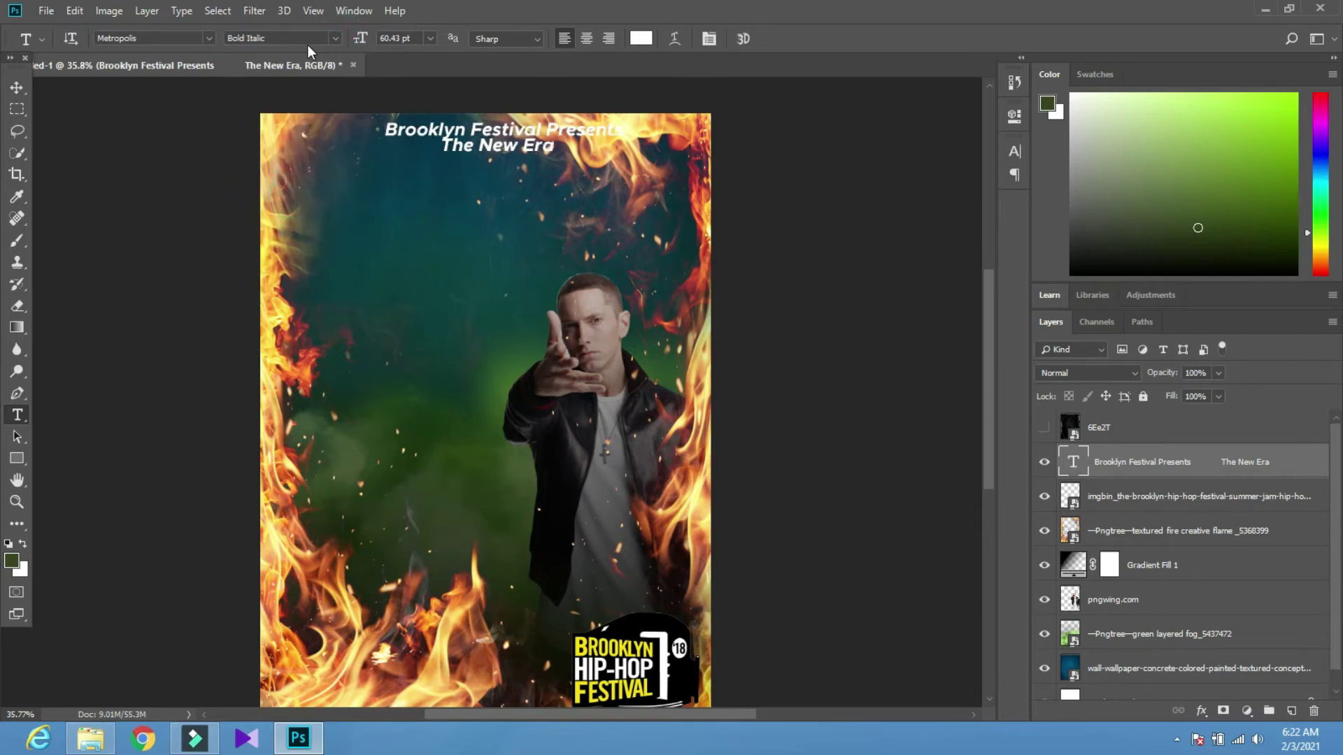
pyautogui.click(335, 39)
pyautogui.click(291, 181)
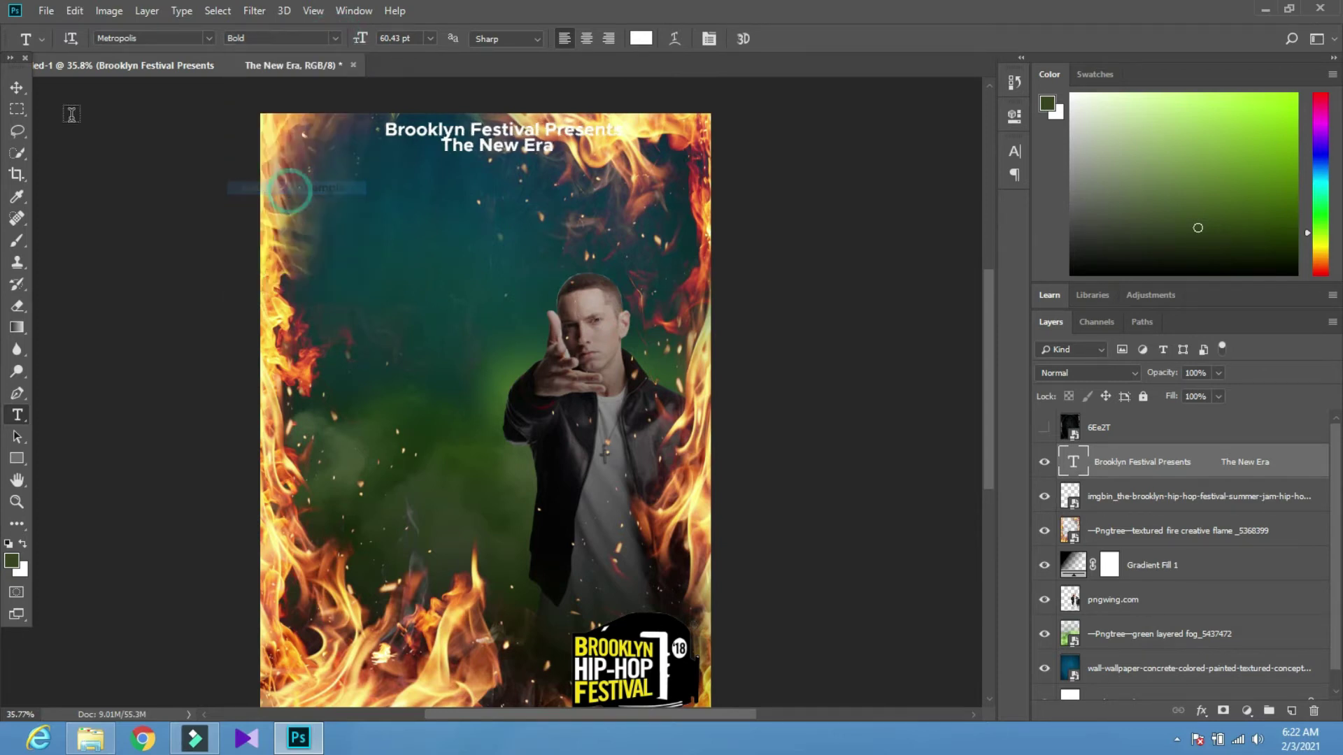
pyautogui.click(27, 87)
pyautogui.press('t')
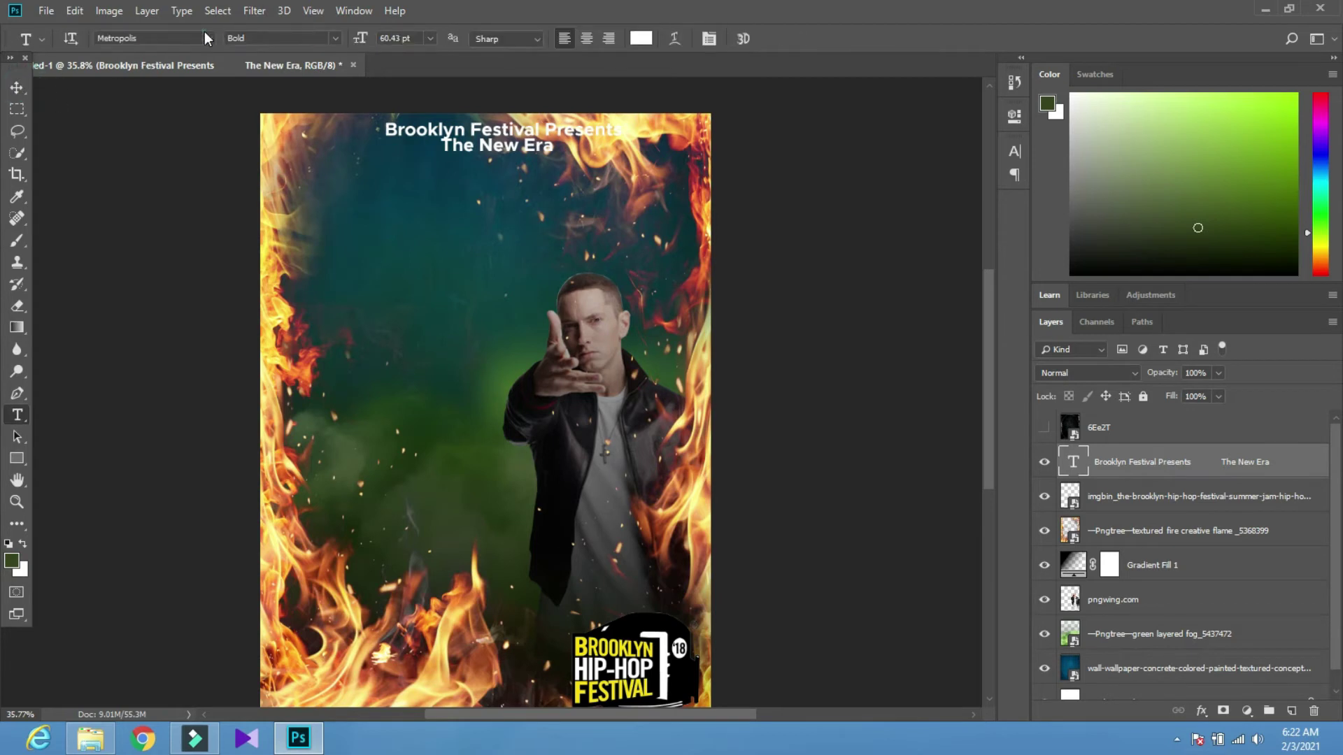
pyautogui.click(208, 38)
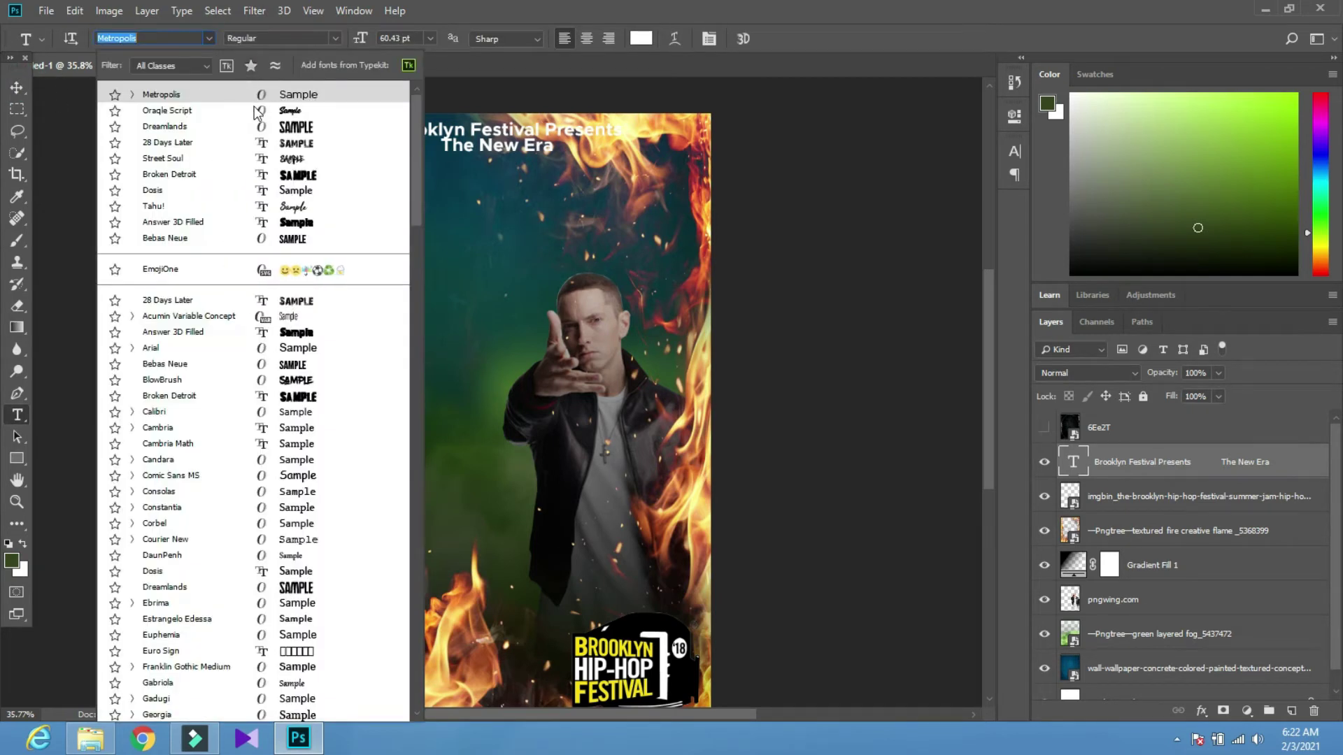
# Apply the Street Soul font to the title and scale it to about 162%
pyautogui.click(264, 159)
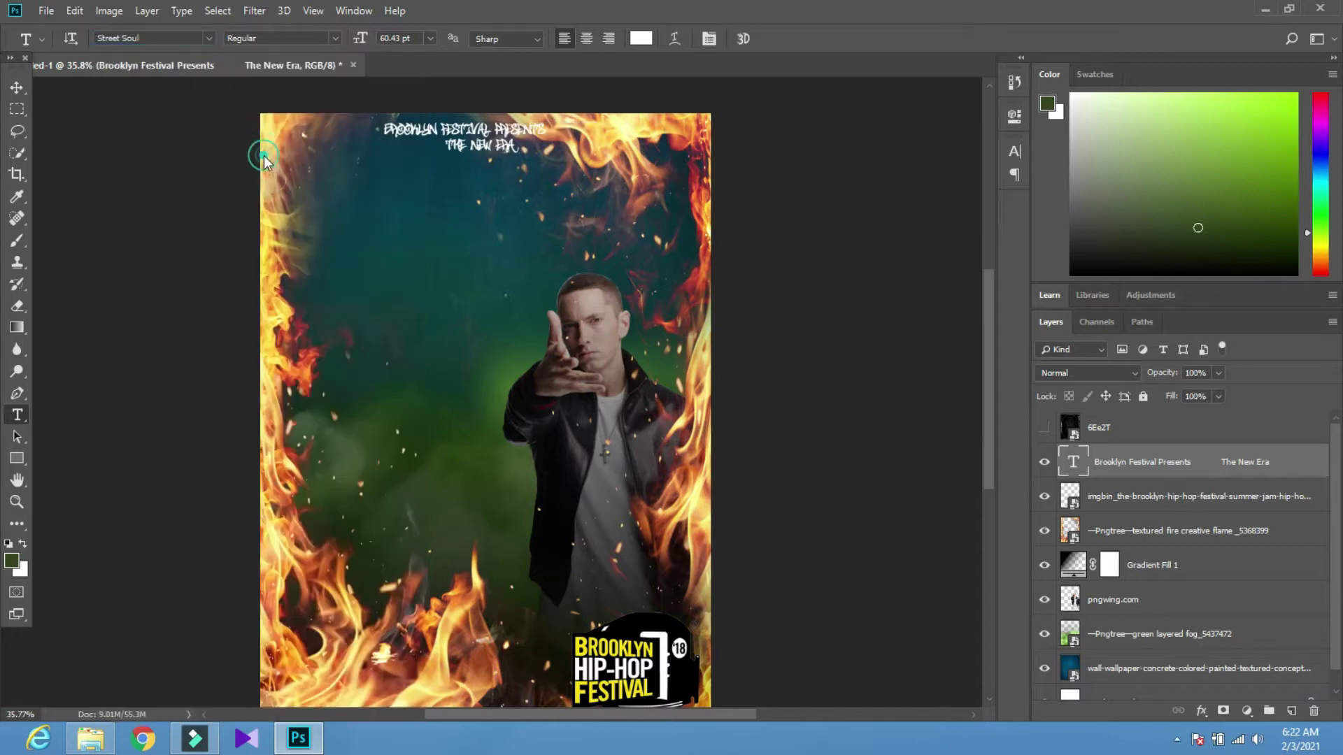
pyautogui.click(17, 87)
pyautogui.hotkey('ctrl', 't')
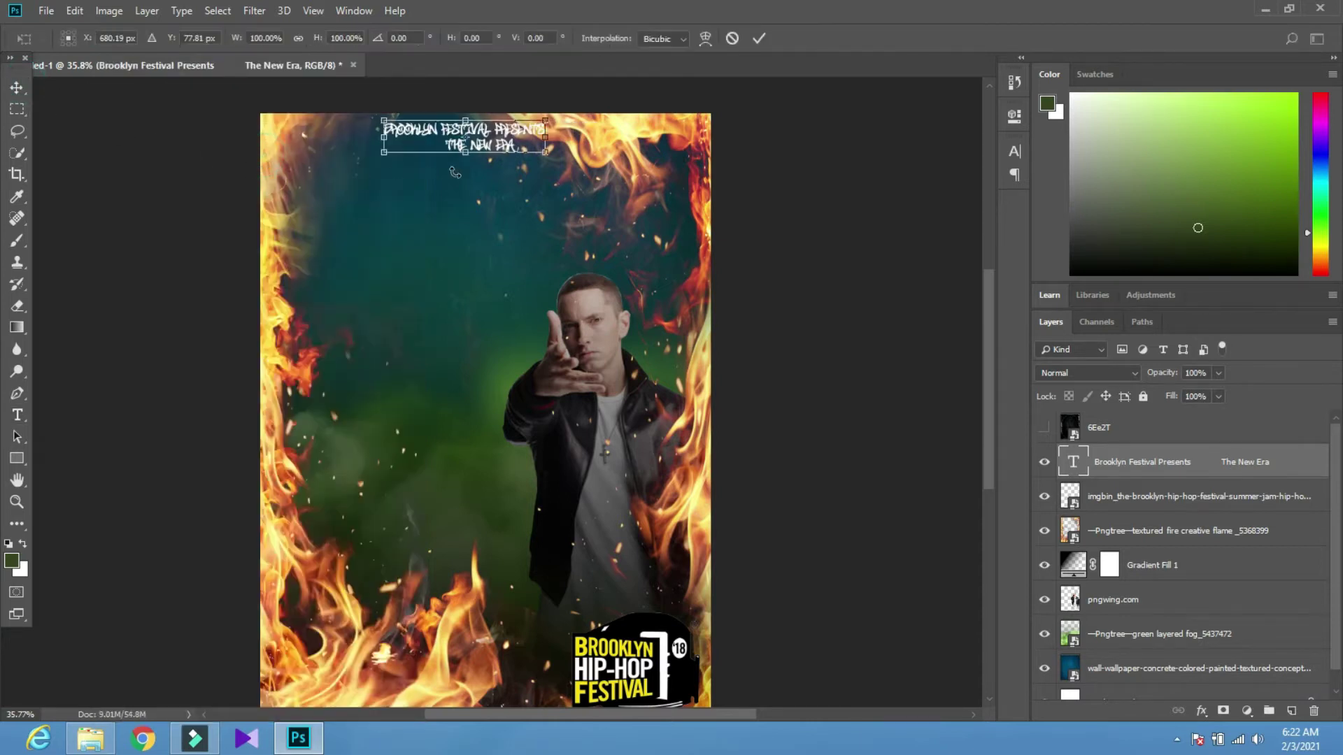
pyautogui.moveTo(536, 158); pyautogui.dragTo(642, 185)
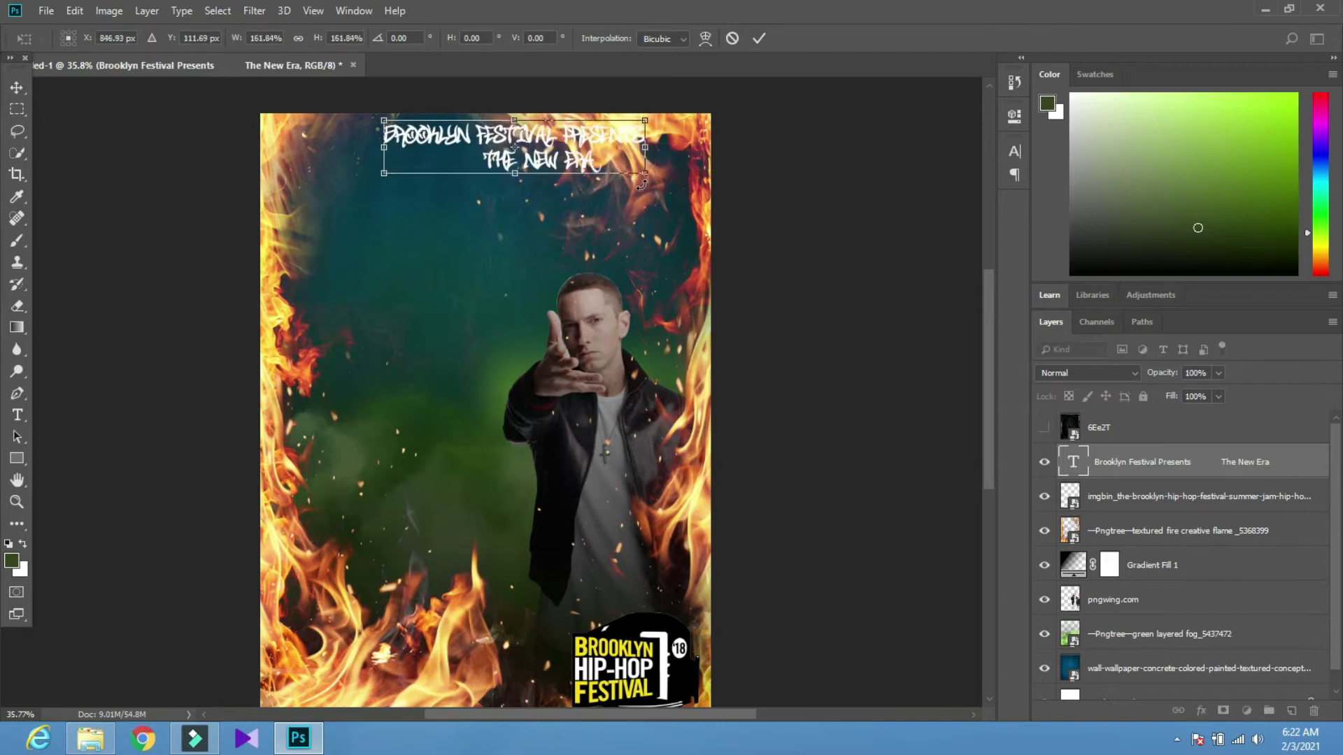
pyautogui.click(759, 38)
# Re-centre 'THE NEW ERA' under the first line; check the title's layer effects without changes
pyautogui.press('t')
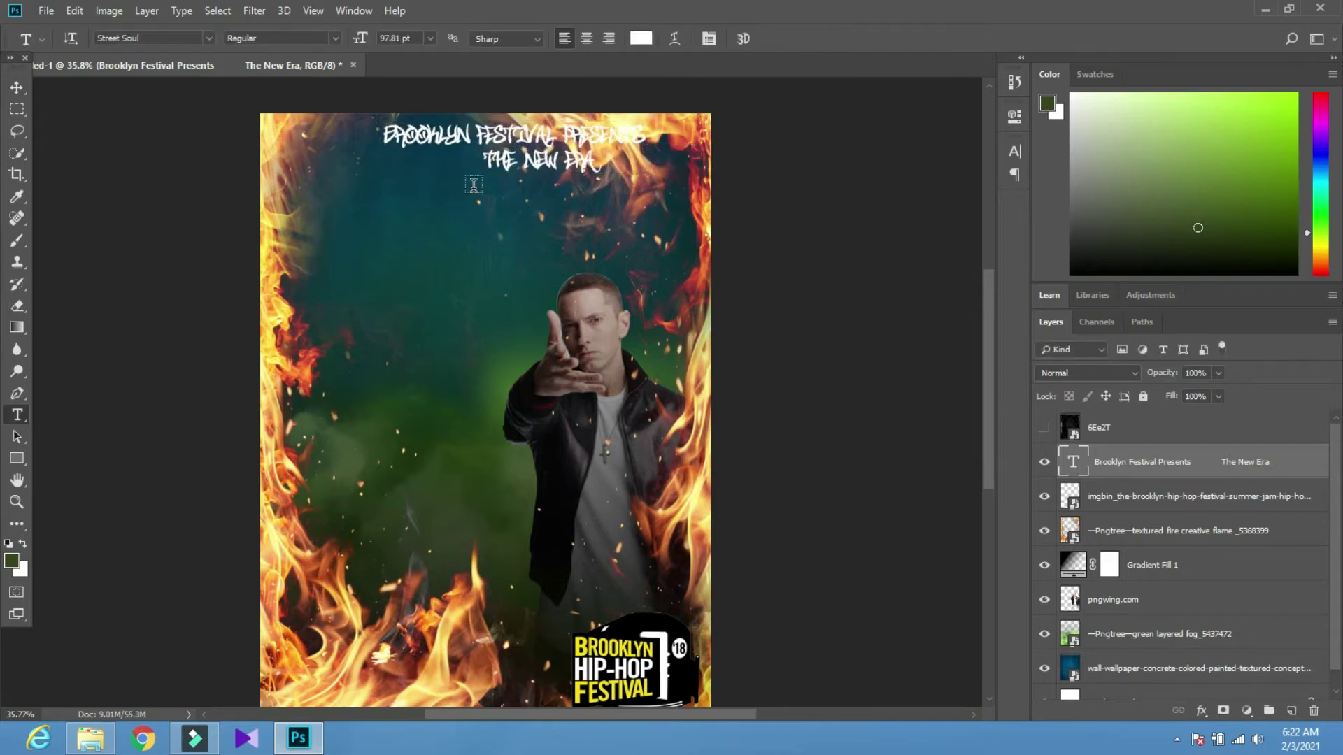
pyautogui.click(490, 163)
pyautogui.press('BackSpace')
pyautogui.press('BackSpace')
pyautogui.press('BackSpace')
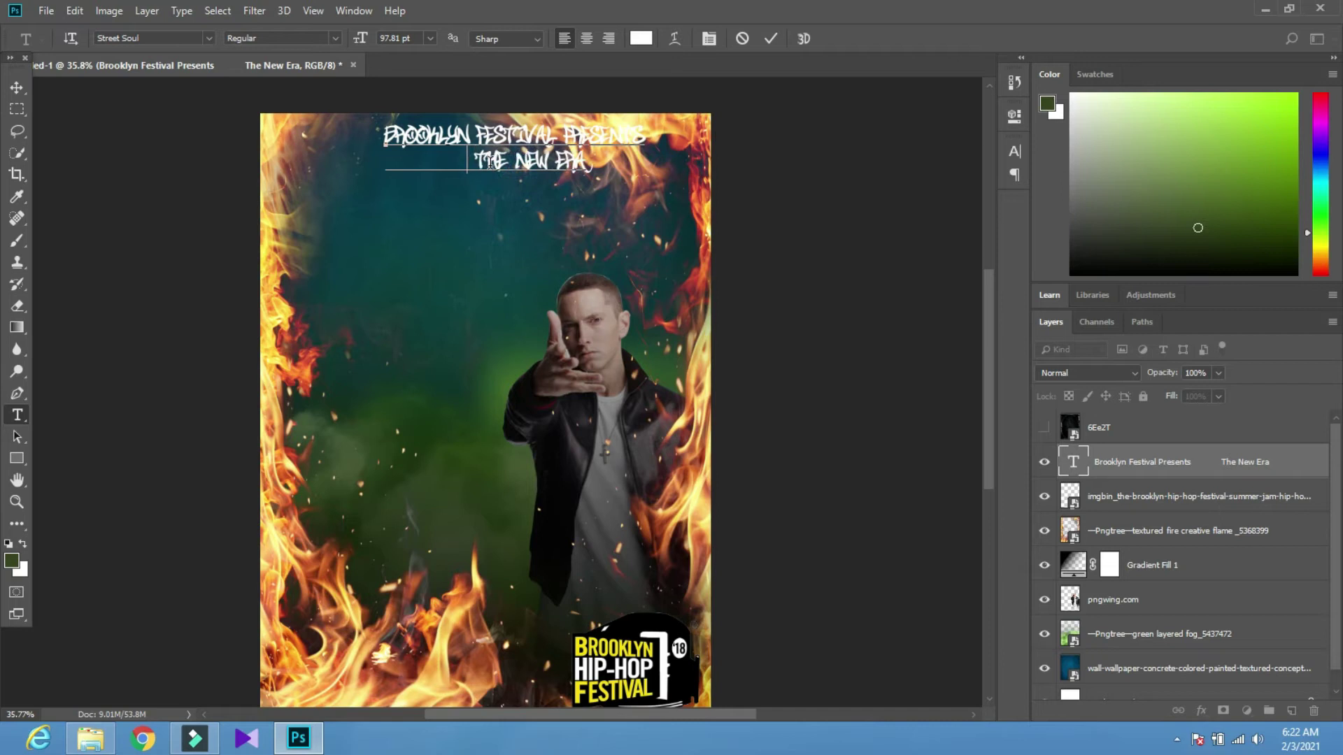
pyautogui.click(16, 87)
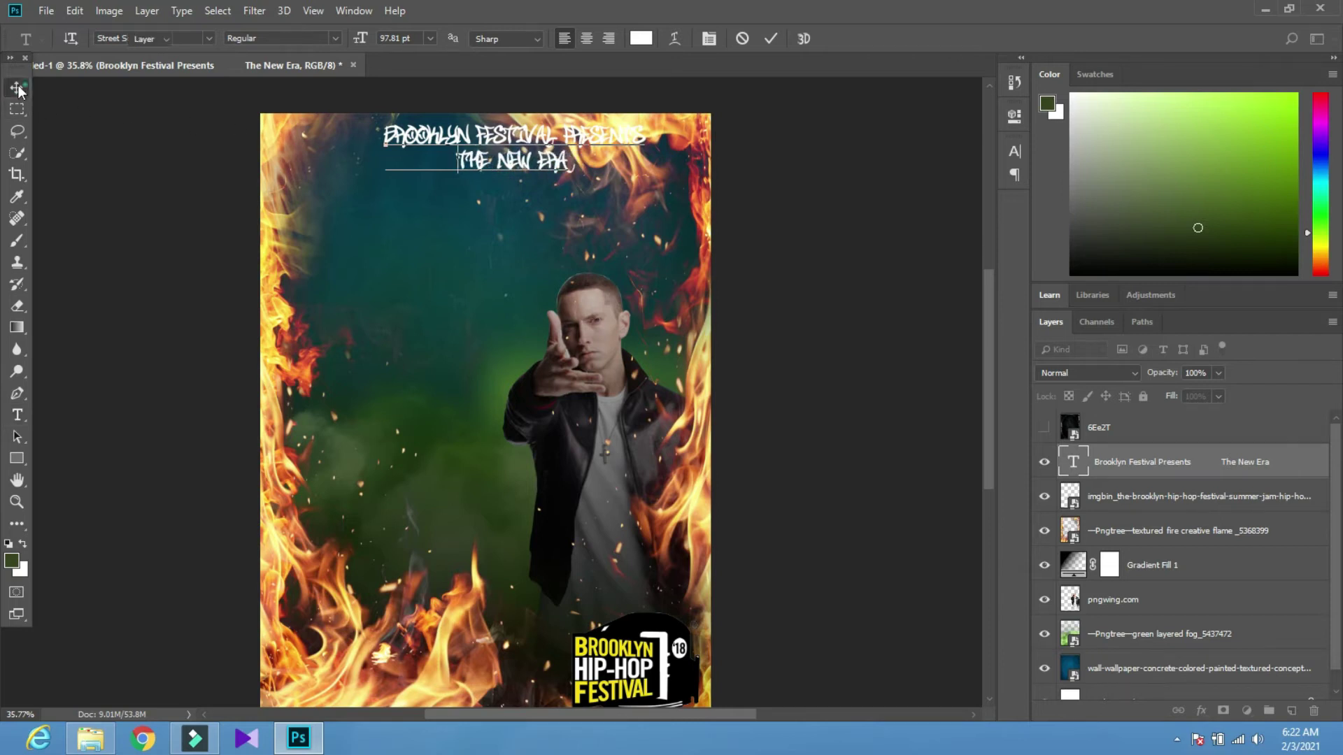
pyautogui.doubleClick(1298, 461)
pyautogui.click(1261, 343)
pyautogui.press('t')
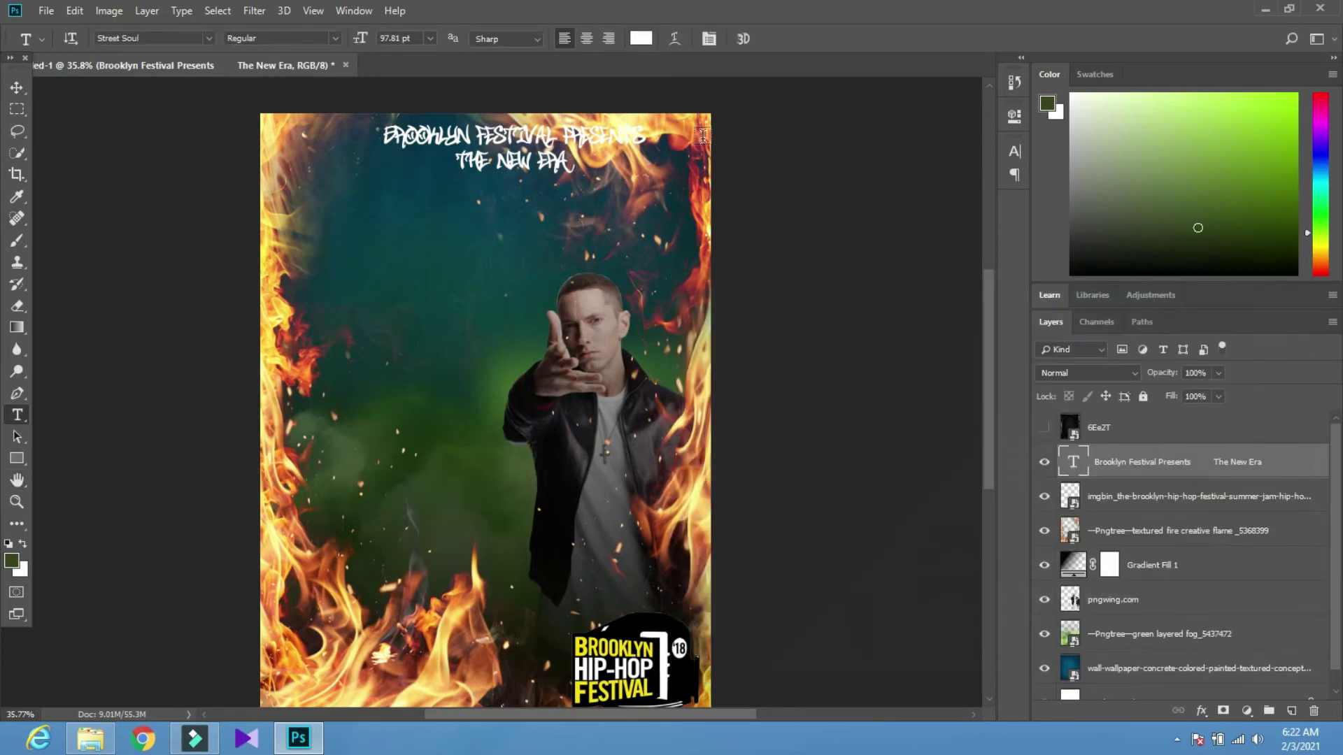
pyautogui.click(643, 39)
pyautogui.moveTo(717, 318)
pyautogui.mouseDown()
pyautogui.moveTo(651, 537)
pyautogui.moveTo(677, 481)
pyautogui.mouseUp()
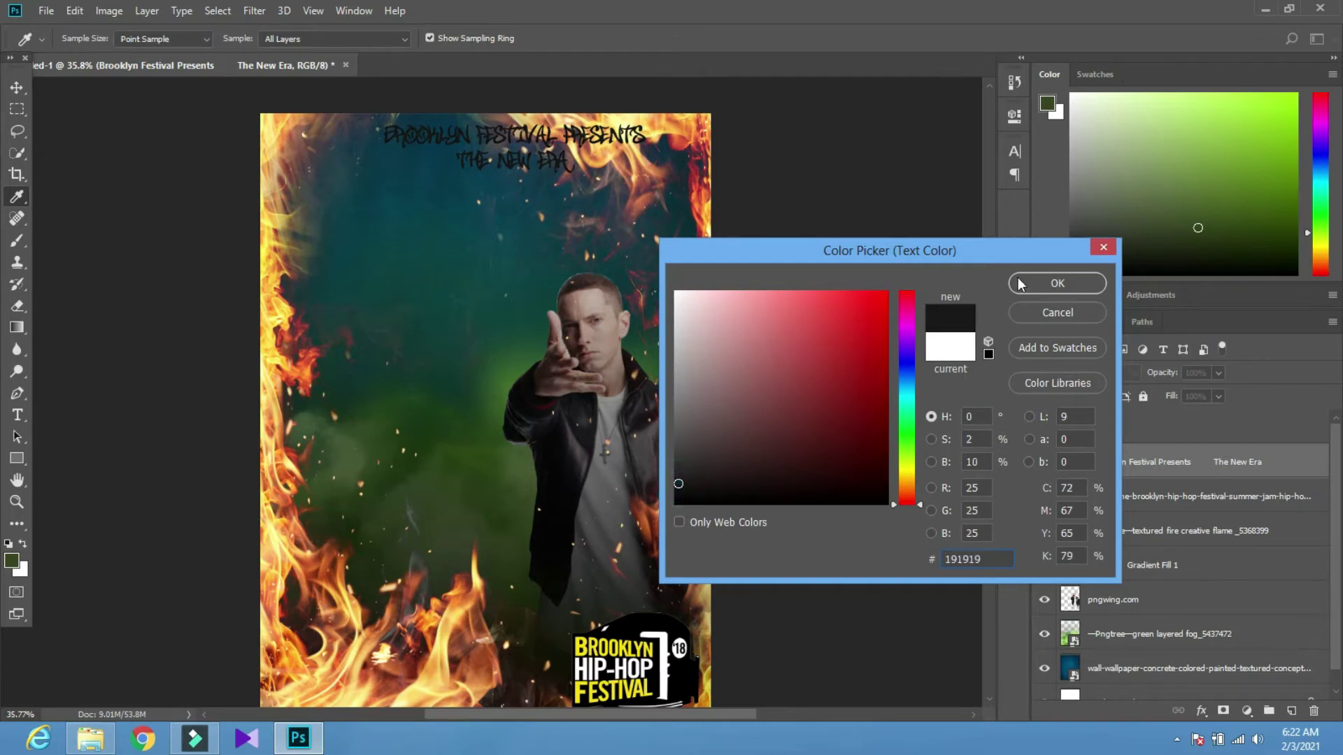
pyautogui.click(1056, 283)
pyautogui.click(17, 87)
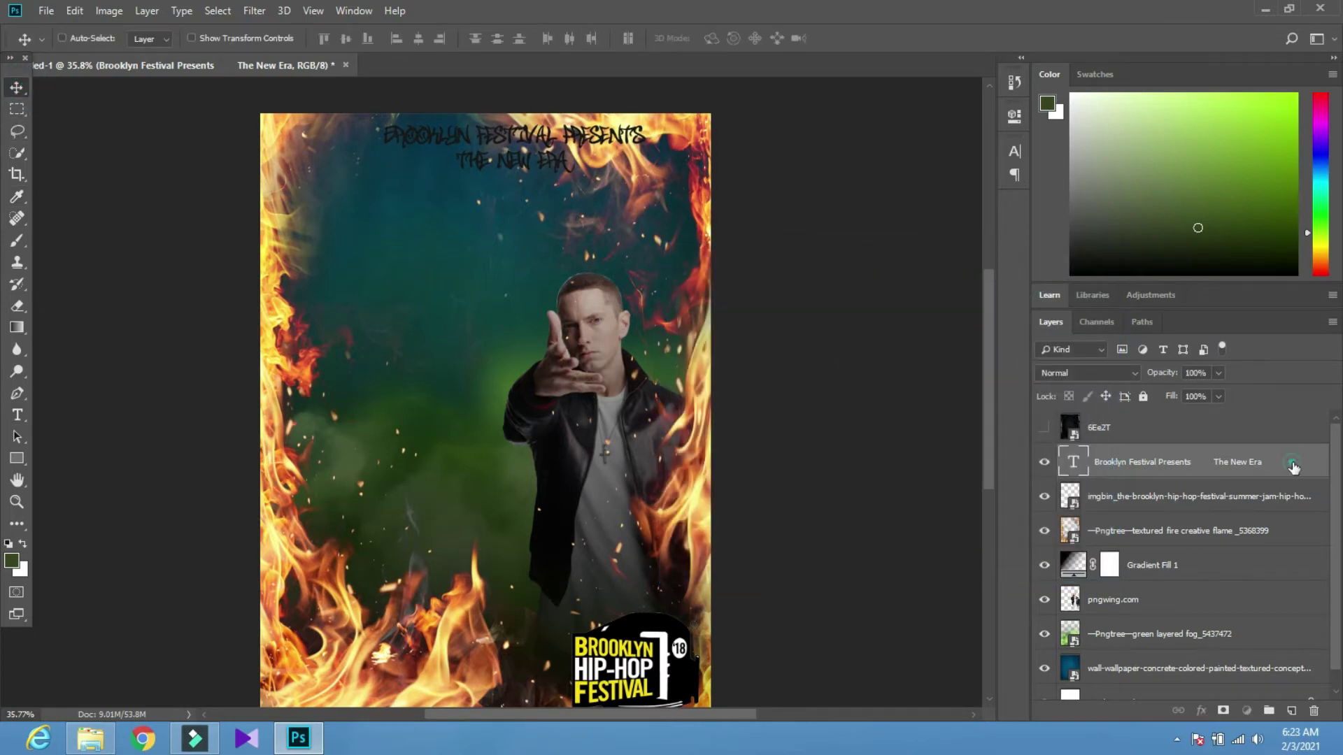
pyautogui.doubleClick(1292, 463)
pyautogui.click(715, 427)
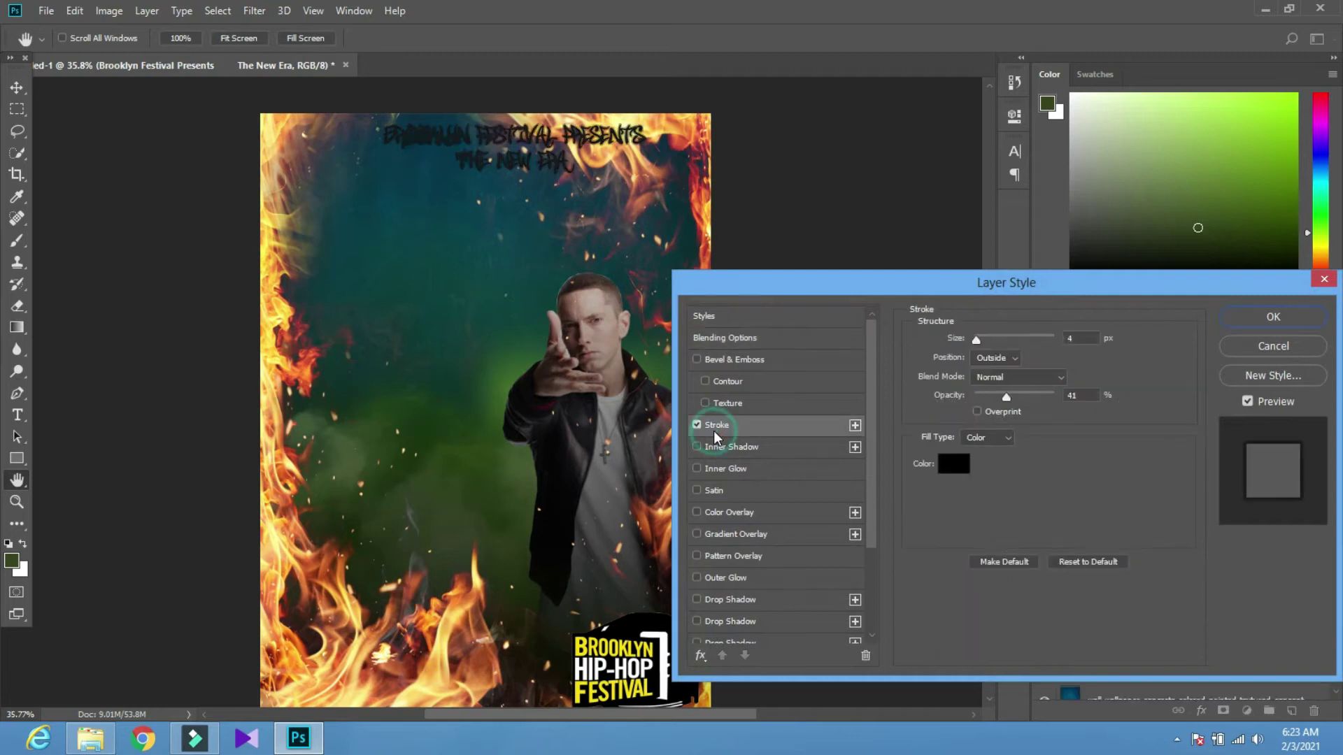
pyautogui.click(941, 461)
pyautogui.moveTo(683, 377)
pyautogui.mouseDown()
pyautogui.moveTo(661, 275)
pyautogui.moveTo(620, 185)
pyautogui.mouseUp()
pyautogui.moveTo(680, 298); pyautogui.dragTo(657, 263)
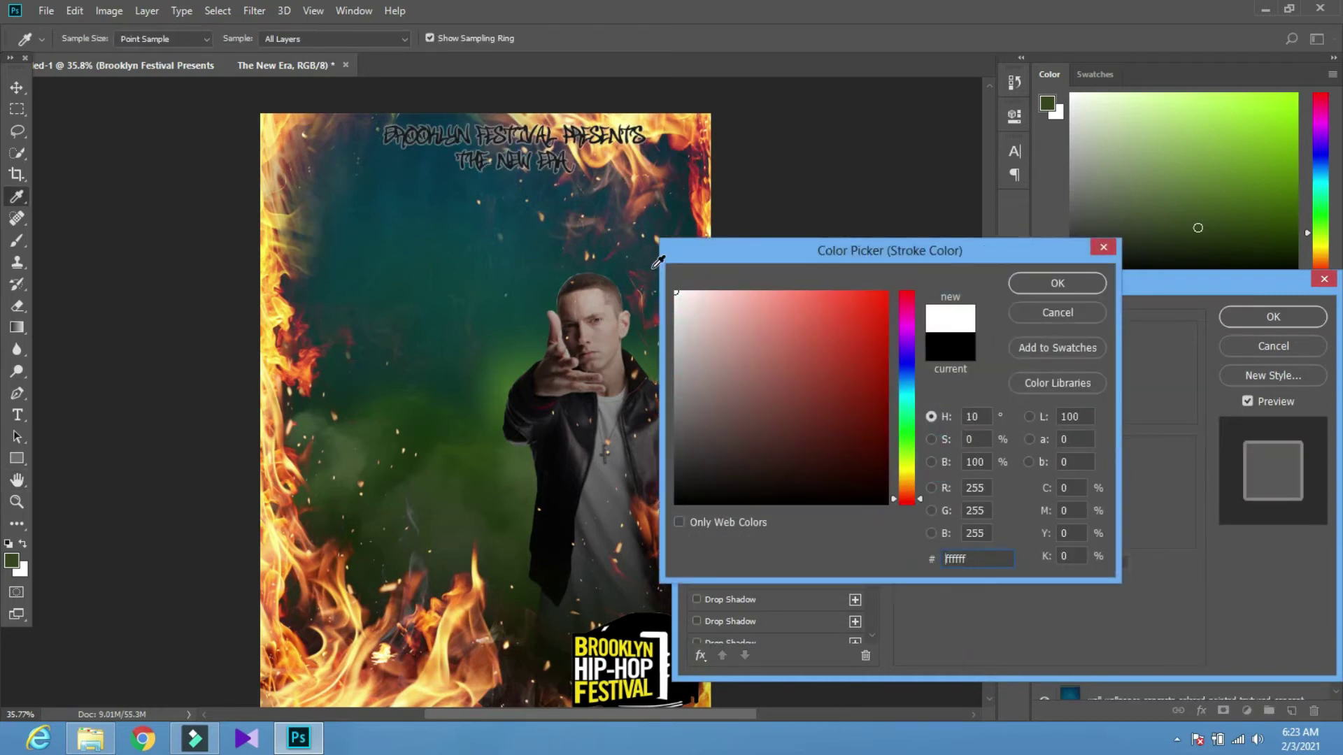
pyautogui.click(1018, 285)
pyautogui.moveTo(976, 341); pyautogui.dragTo(974, 341)
pyautogui.moveTo(1005, 396); pyautogui.dragTo(1056, 389)
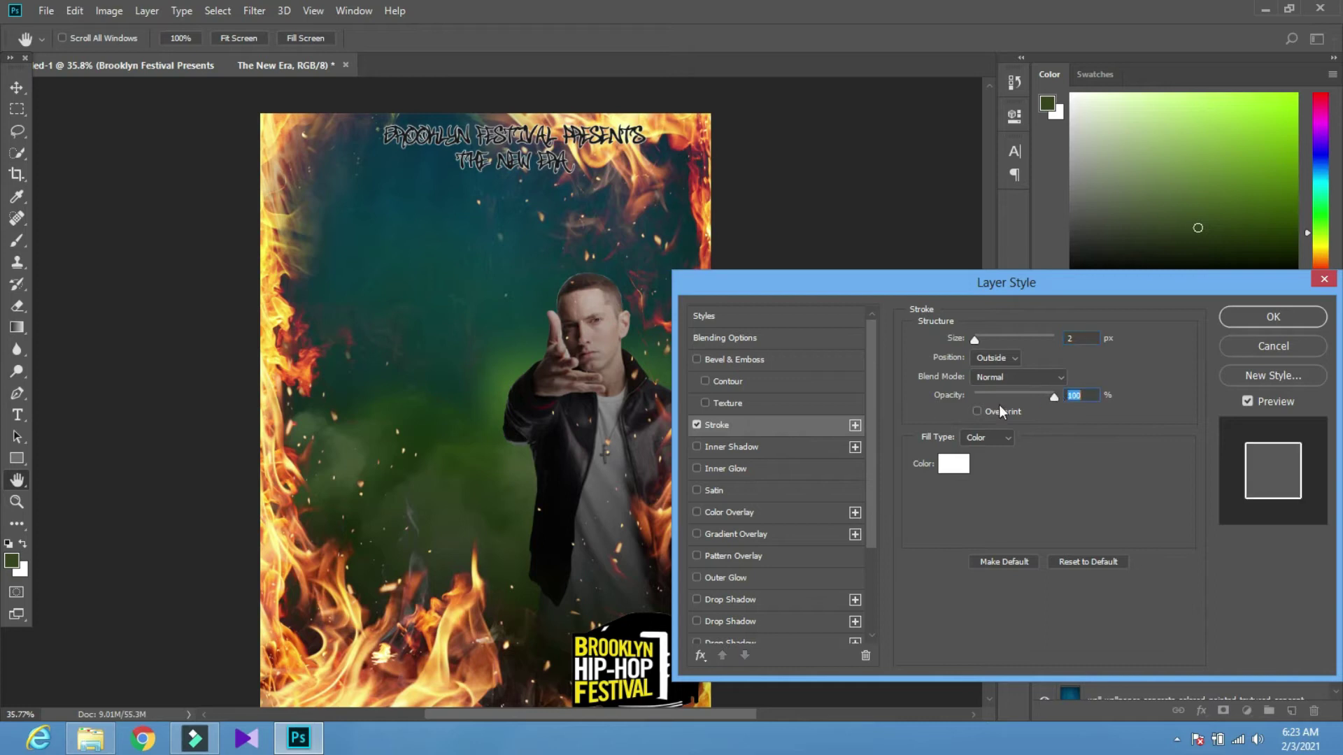
pyautogui.click(720, 580)
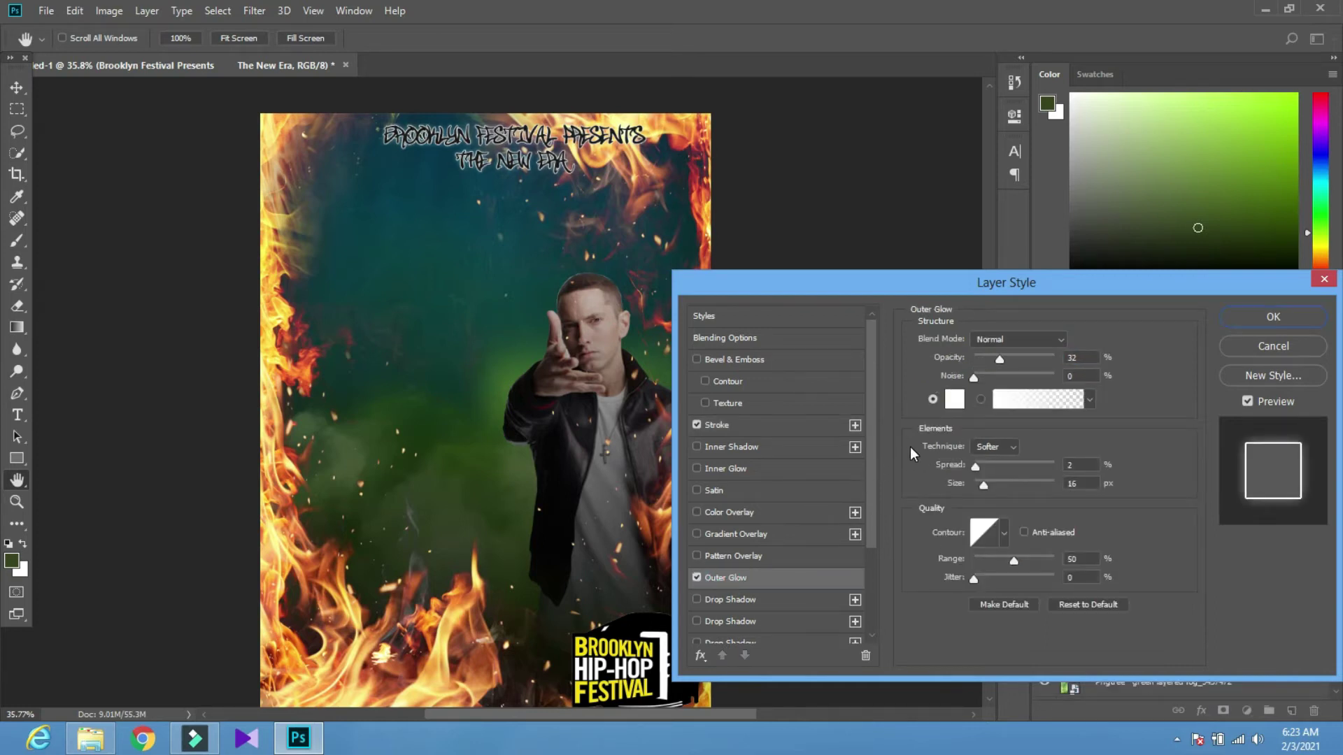
pyautogui.click(1233, 317)
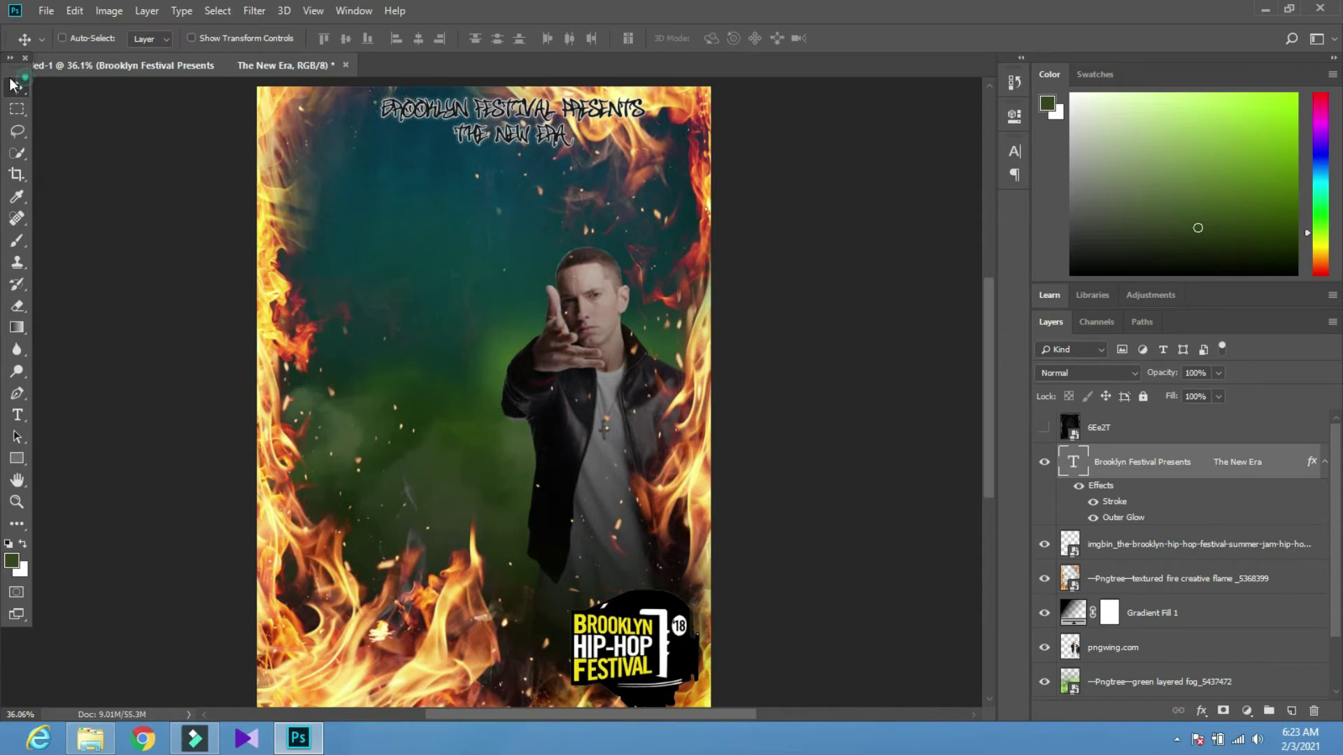
pyautogui.scroll(10, 413, 91)
pyautogui.scroll(-2, 589, 210)
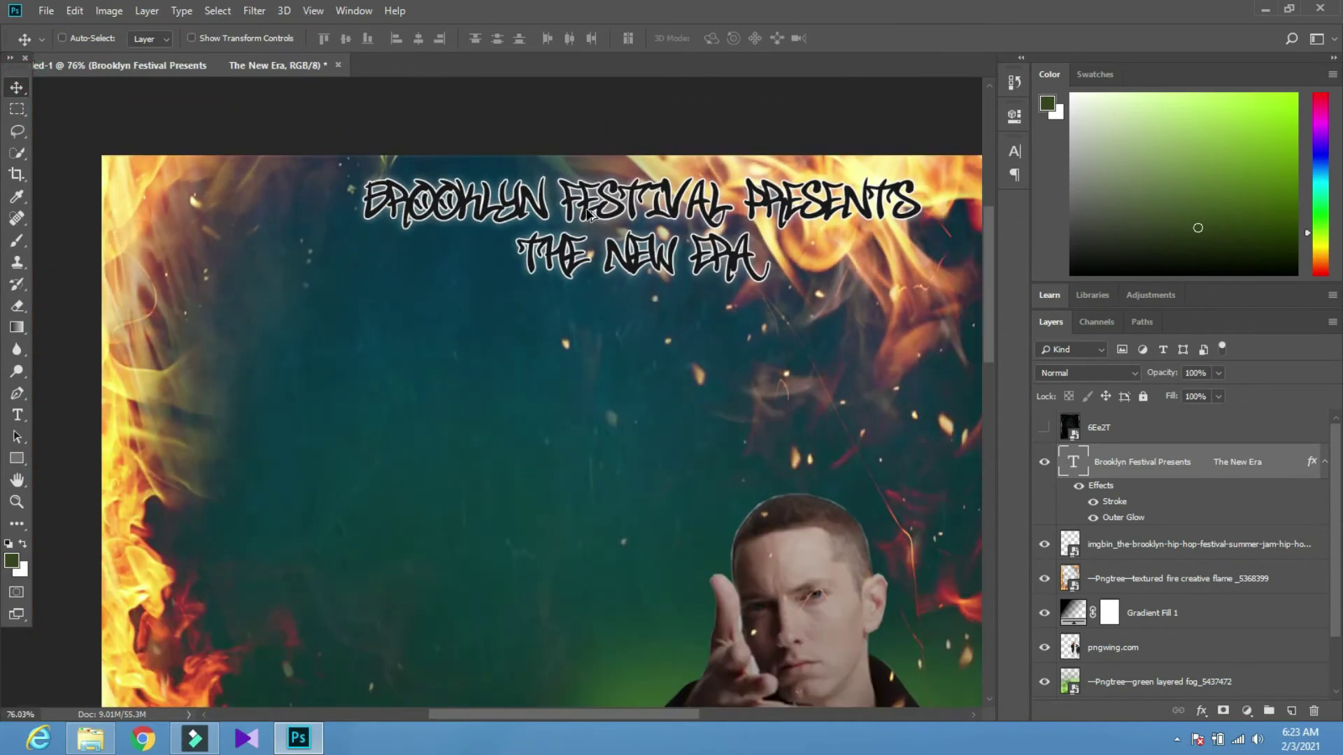
pyautogui.scroll(-4, 586, 214)
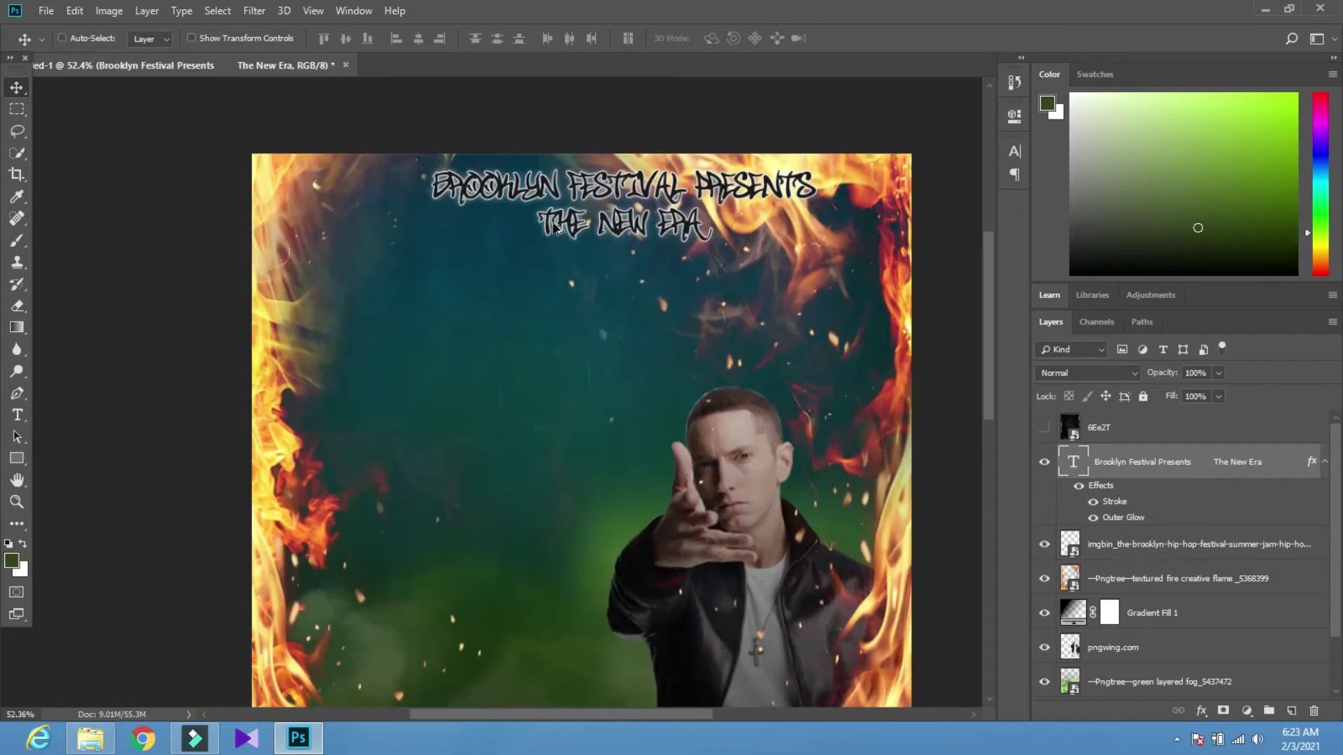
# Duplicate the title layer and replace the copy's text with 'DJ Redman'
pyautogui.moveTo(483, 150); pyautogui.dragTo(433, 342)
pyautogui.press('t')
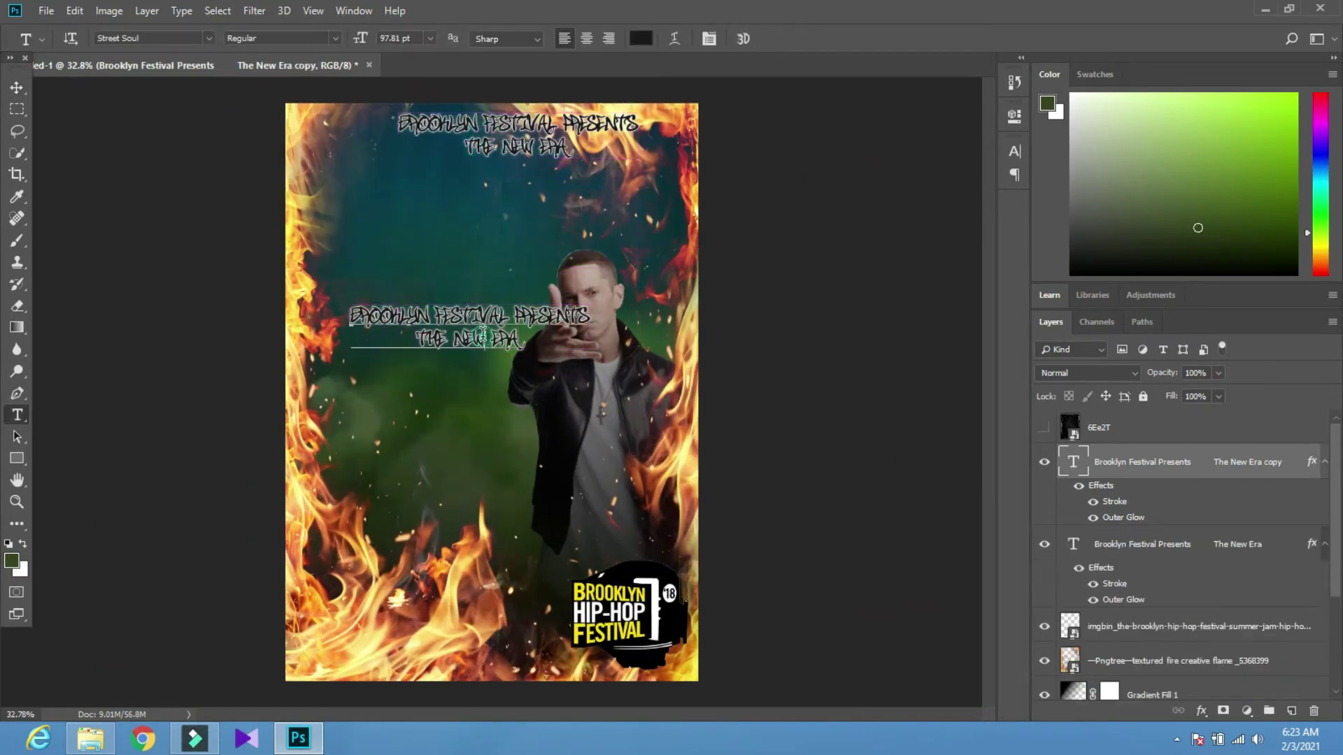
pyautogui.tripleClick(482, 335)
pyautogui.hotkey('ctrl', 'a')
pyautogui.press('BackSpace')
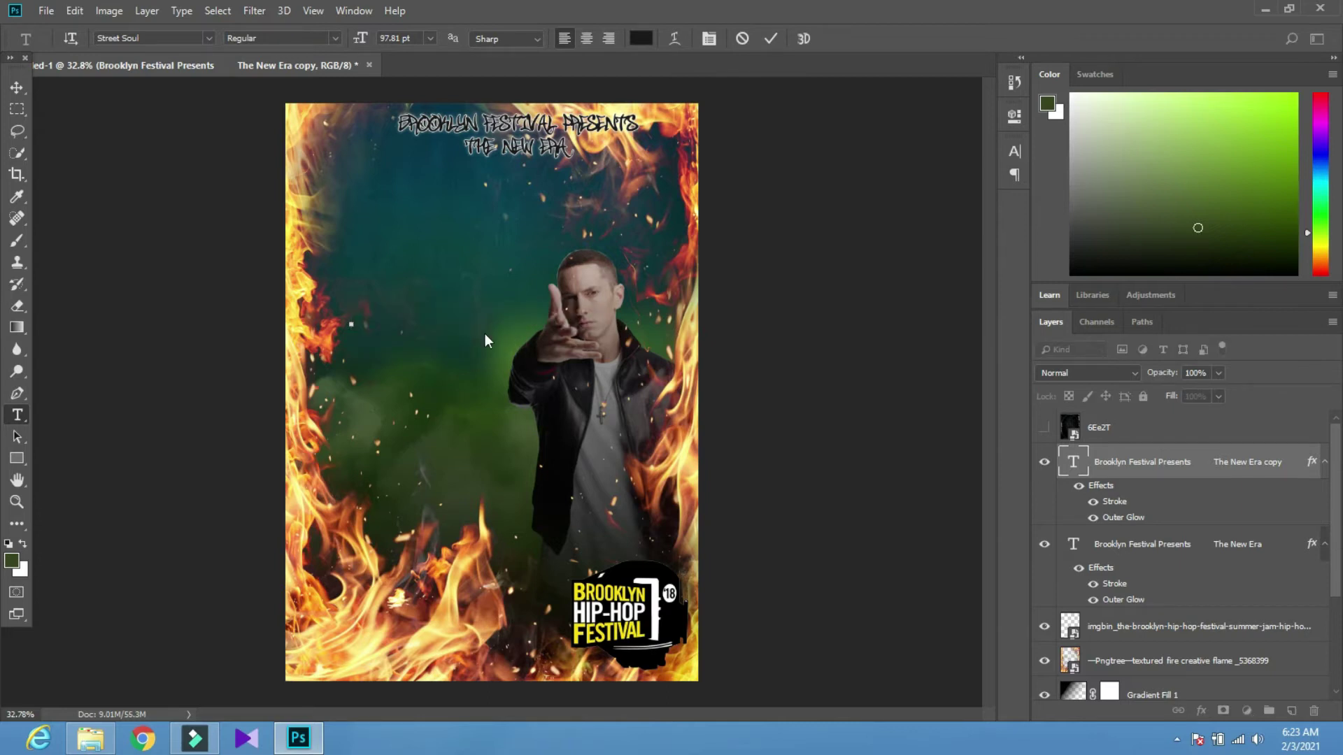
pyautogui.write('Dj PEDMAN')
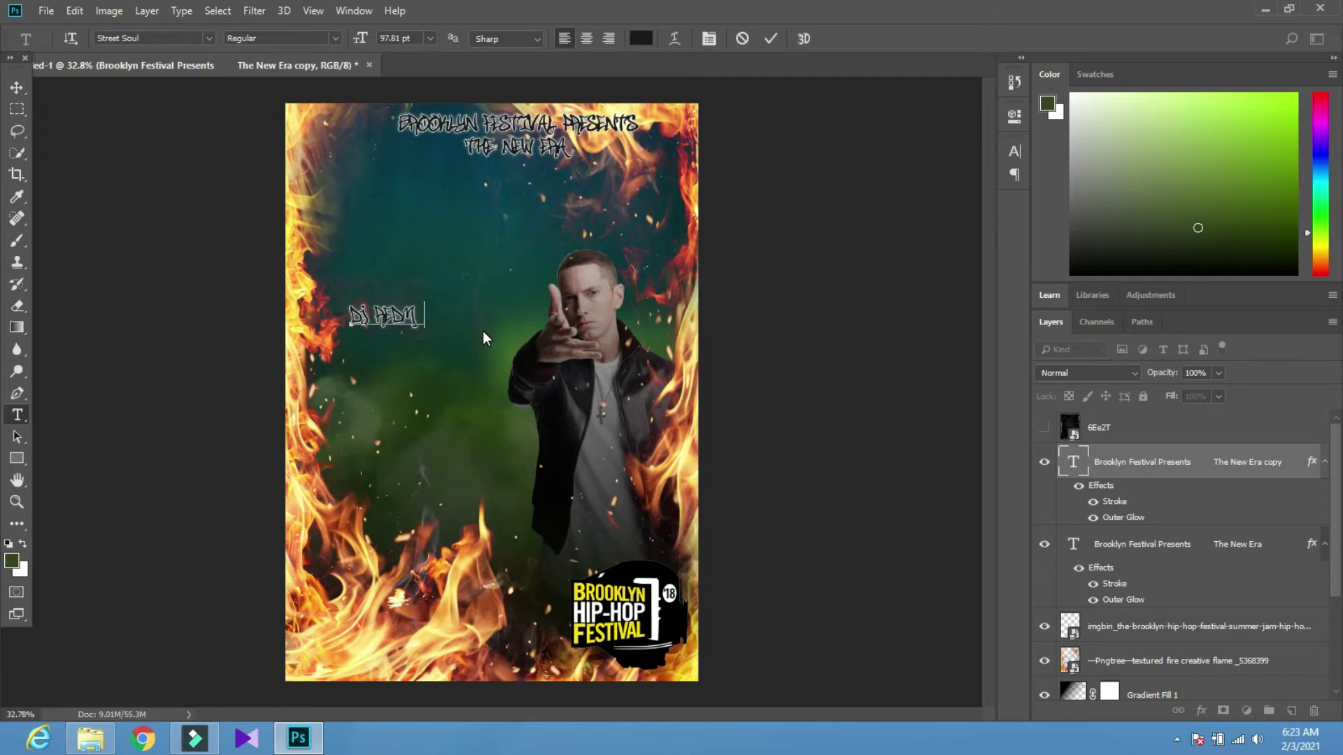
pyautogui.click(17, 88)
# Move DJ Redman up just below the title, above the rapper's head
pyautogui.moveTo(412, 316); pyautogui.dragTo(542, 238)
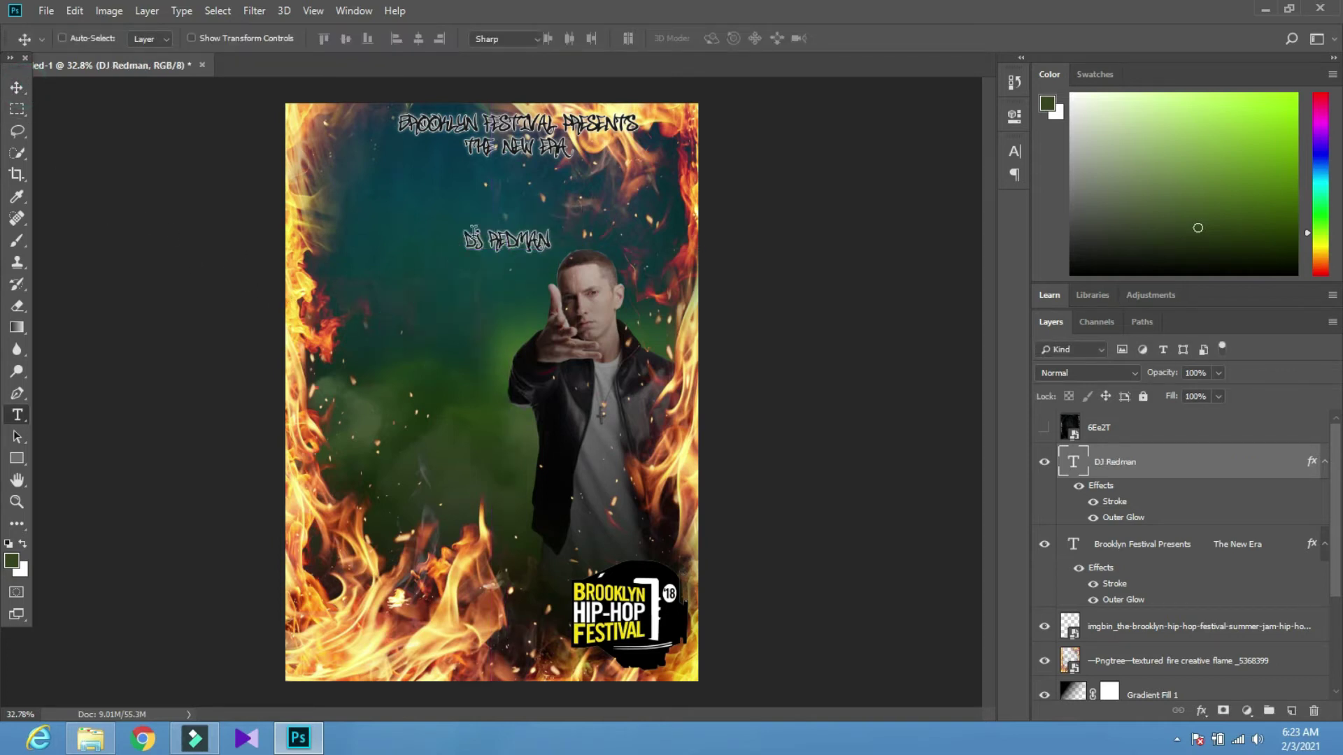
pyautogui.press('t')
pyautogui.click(209, 38)
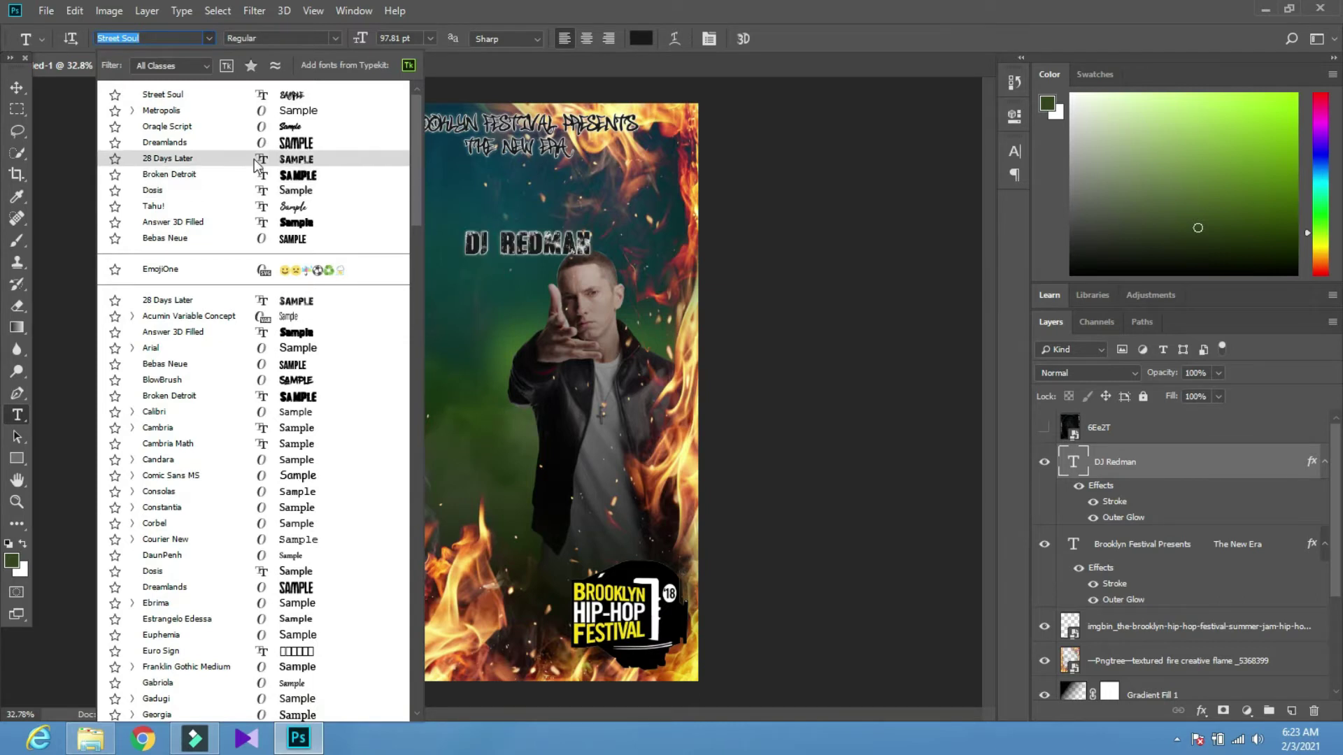
# Set DJ Redman in the Tahu! font, enlarge it to about 187%, and move it up-left
pyautogui.click(264, 212)
pyautogui.click(17, 87)
pyautogui.hotkey('ctrl', 't')
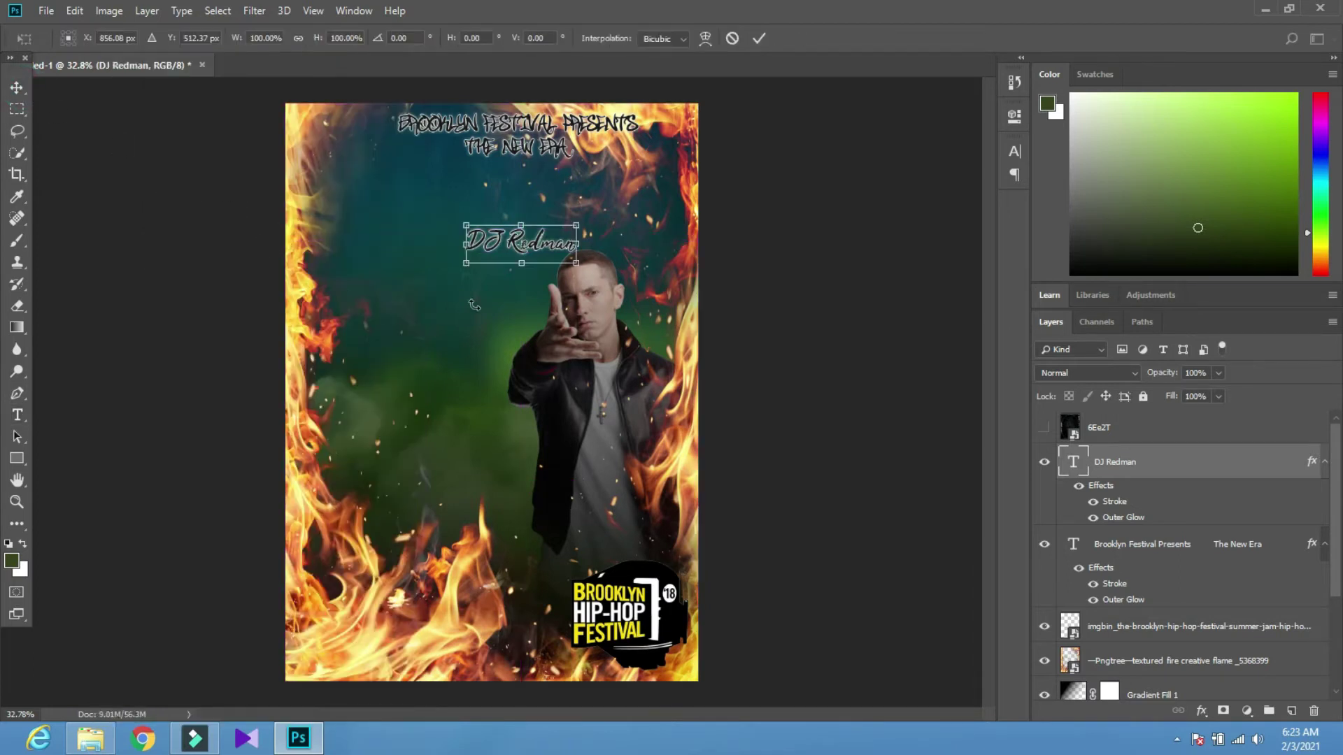
pyautogui.moveTo(463, 263); pyautogui.dragTo(369, 295)
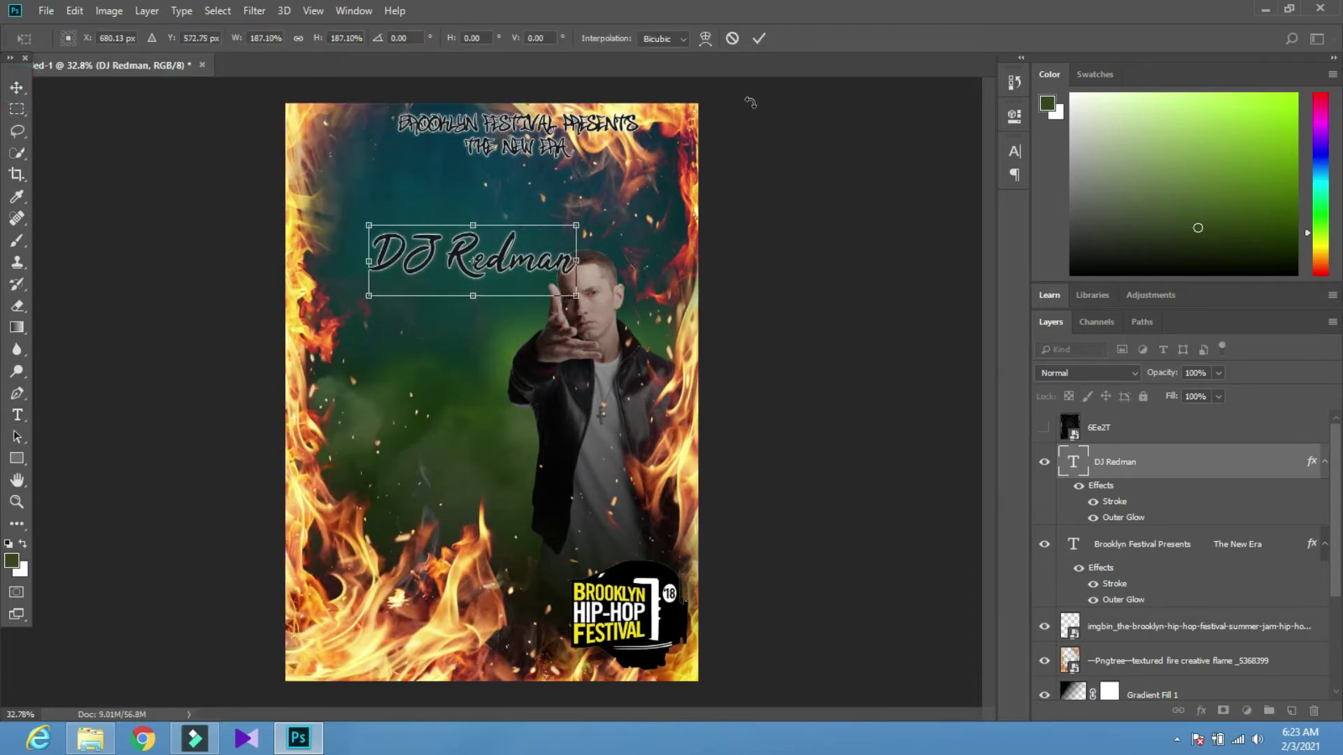
pyautogui.click(760, 42)
pyautogui.moveTo(483, 288); pyautogui.dragTo(456, 236)
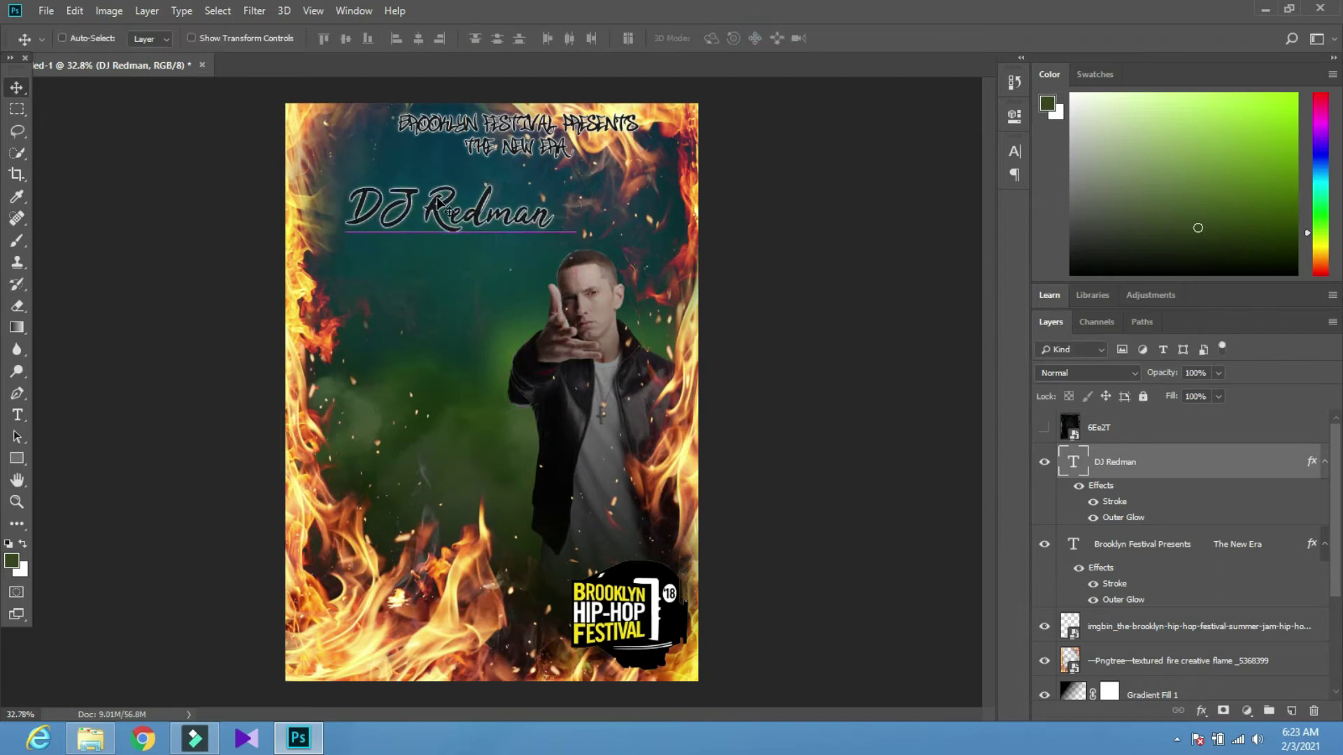
# Colour the DJ Redman text orange ffa200
pyautogui.press('t')
pyautogui.click(641, 38)
pyautogui.moveTo(703, 288); pyautogui.dragTo(637, 284)
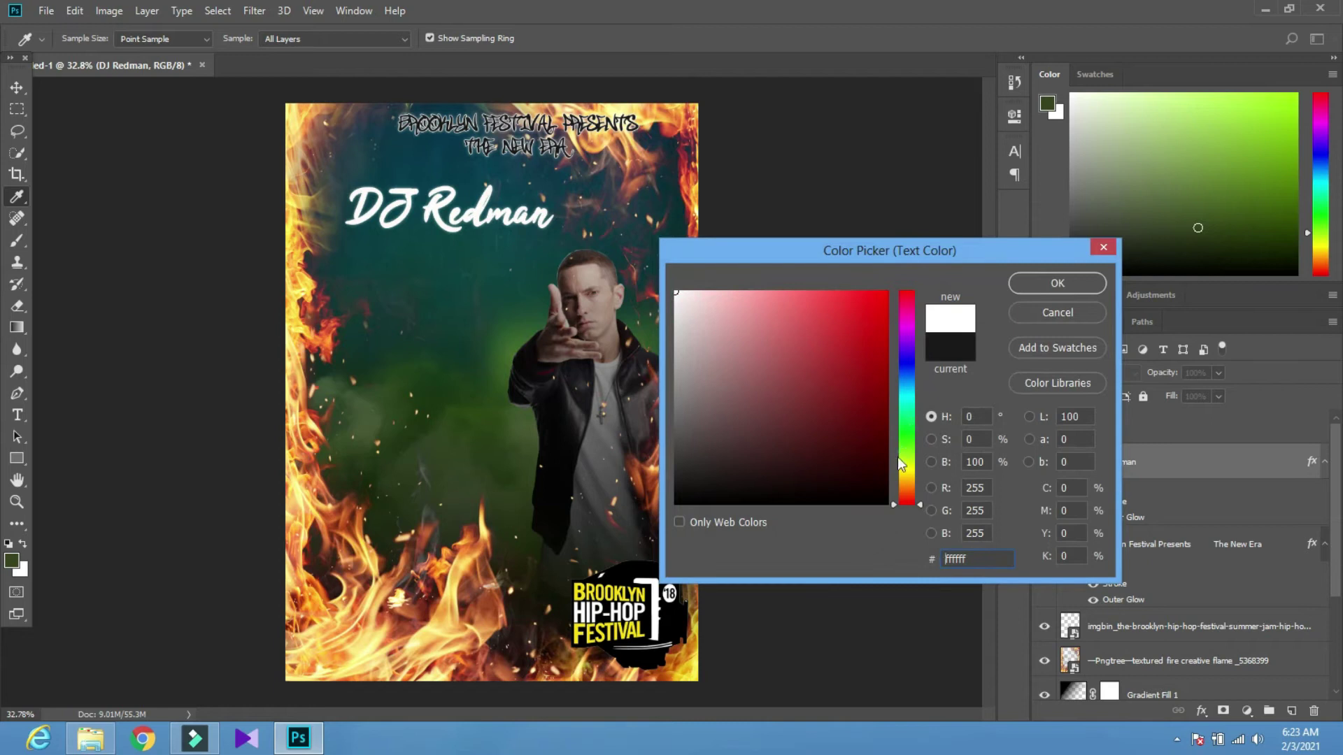
pyautogui.moveTo(902, 465); pyautogui.dragTo(904, 488)
pyautogui.moveTo(871, 424); pyautogui.dragTo(896, 248)
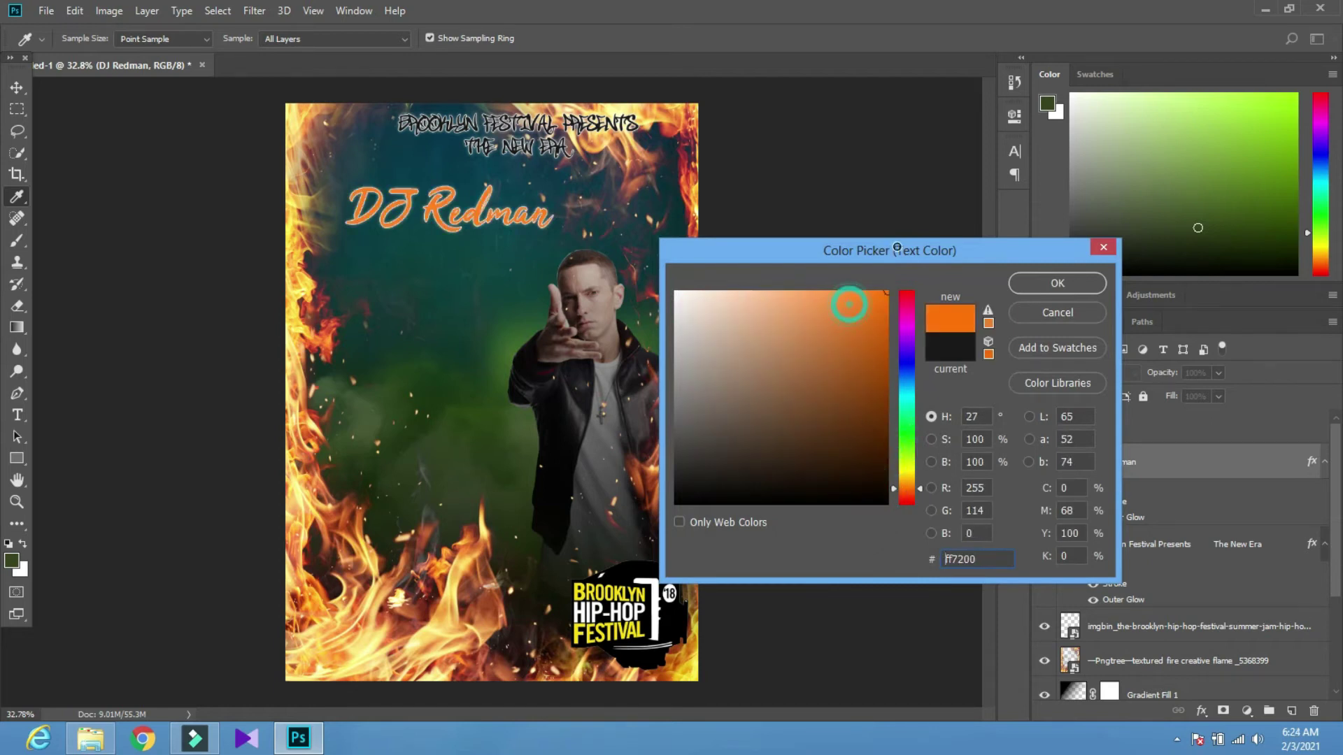
pyautogui.moveTo(907, 489); pyautogui.dragTo(904, 484)
pyautogui.click(786, 343)
pyautogui.moveTo(834, 320); pyautogui.dragTo(940, 268)
pyautogui.click(1017, 282)
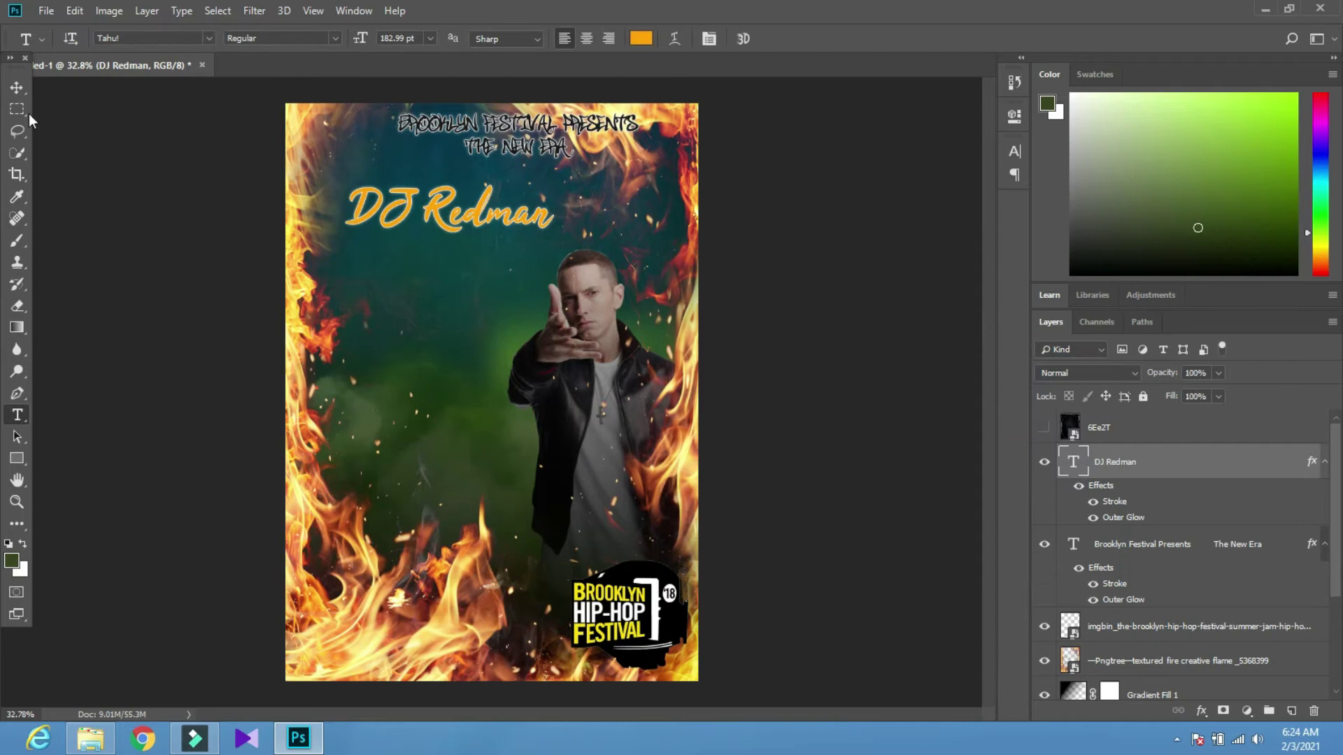
# Change the DJ Redman stroke colour to black
pyautogui.click(16, 88)
pyautogui.scroll(1, 418, 260)
pyautogui.scroll(4, 417, 260)
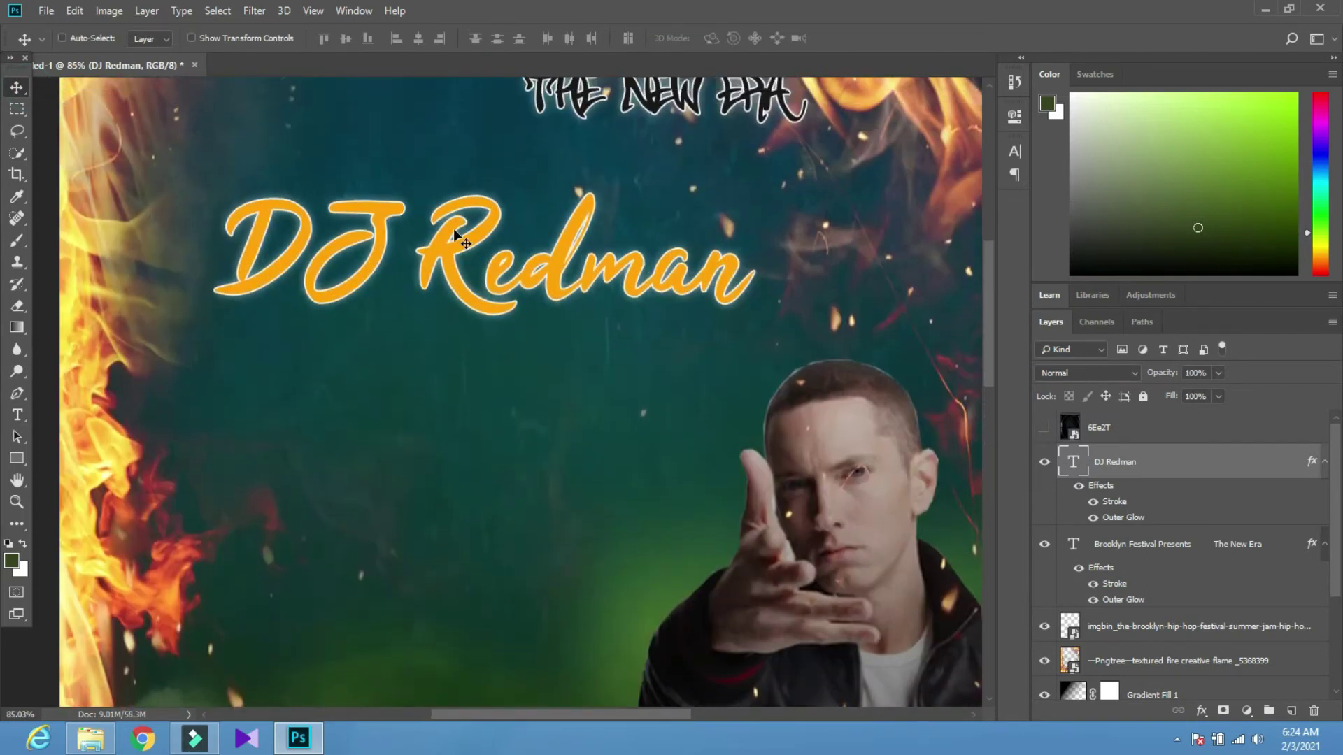
pyautogui.click(446, 286)
pyautogui.doubleClick(1187, 473)
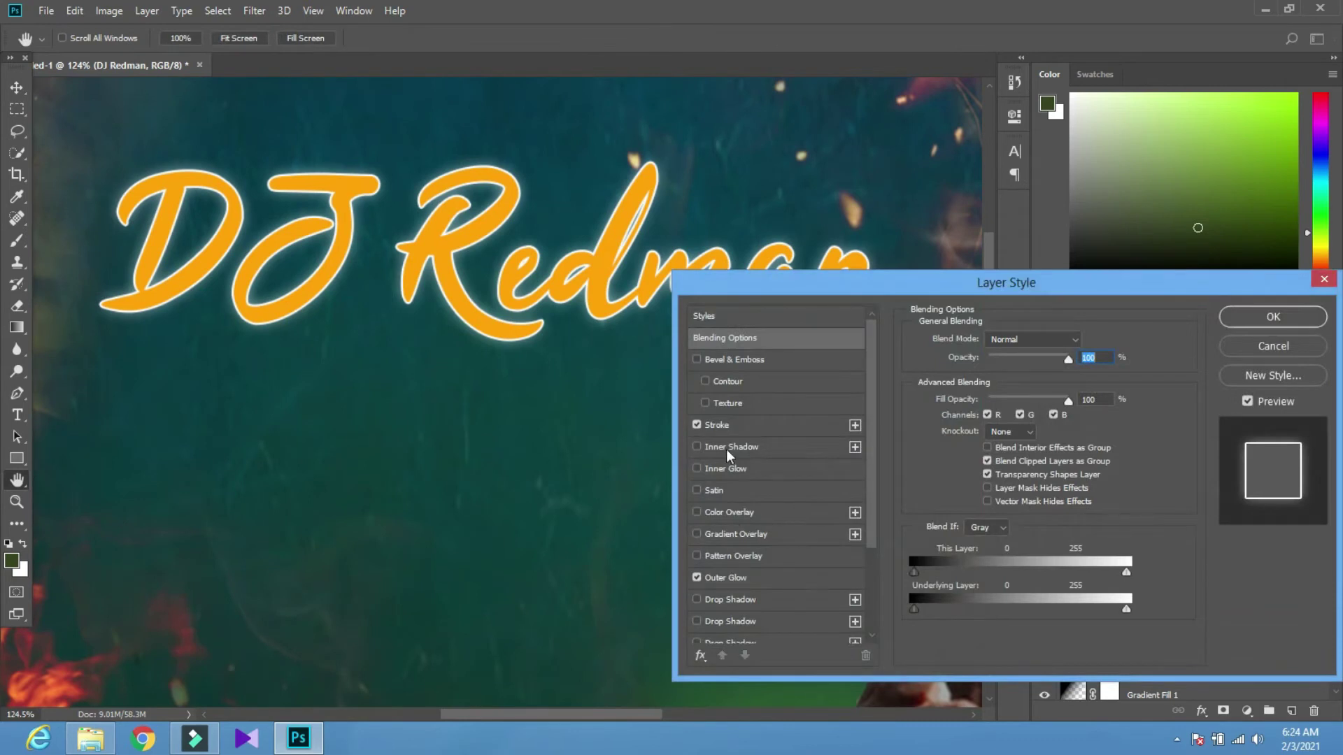
pyautogui.click(742, 425)
pyautogui.click(945, 463)
pyautogui.moveTo(784, 387); pyautogui.dragTo(612, 587)
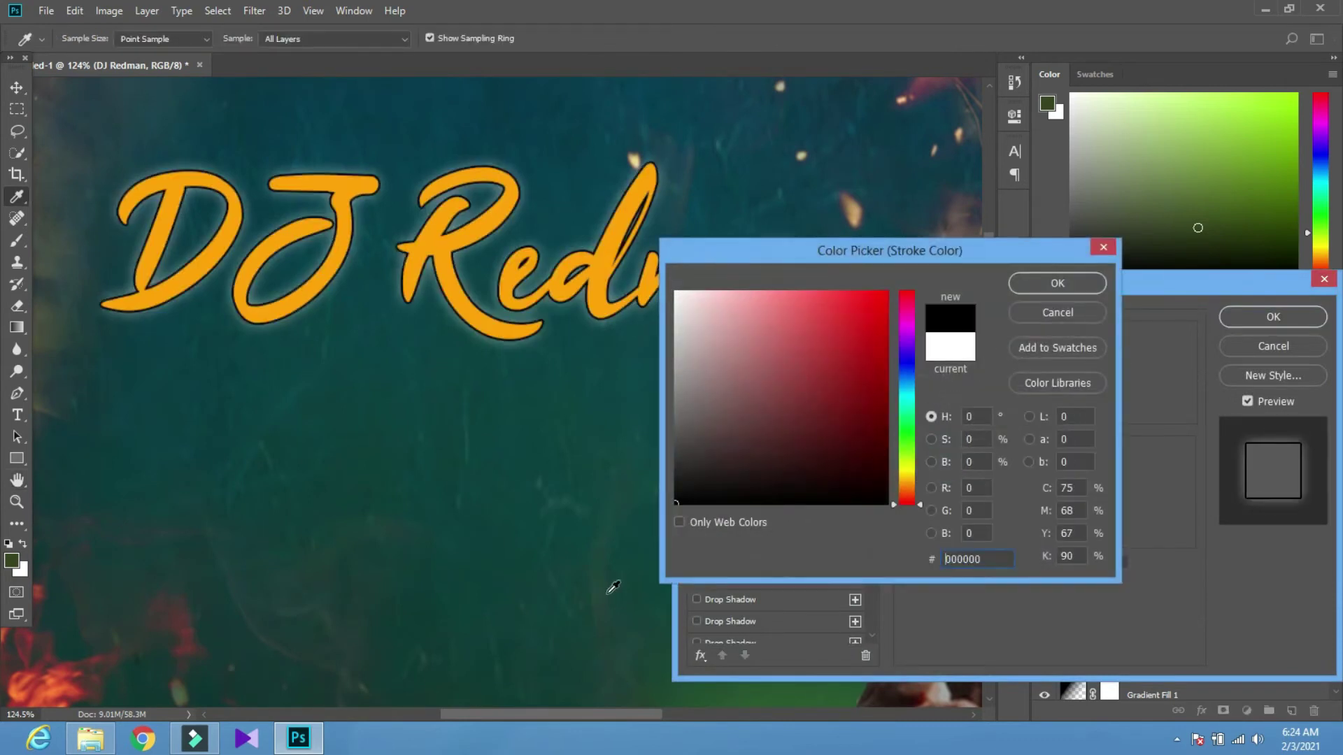
pyautogui.click(1057, 283)
pyautogui.click(1273, 316)
# Add Drop Shadow and Bevel & Emboss effects to DJ Redman
pyautogui.press('v')
pyautogui.hotkey('ctrl', '0')
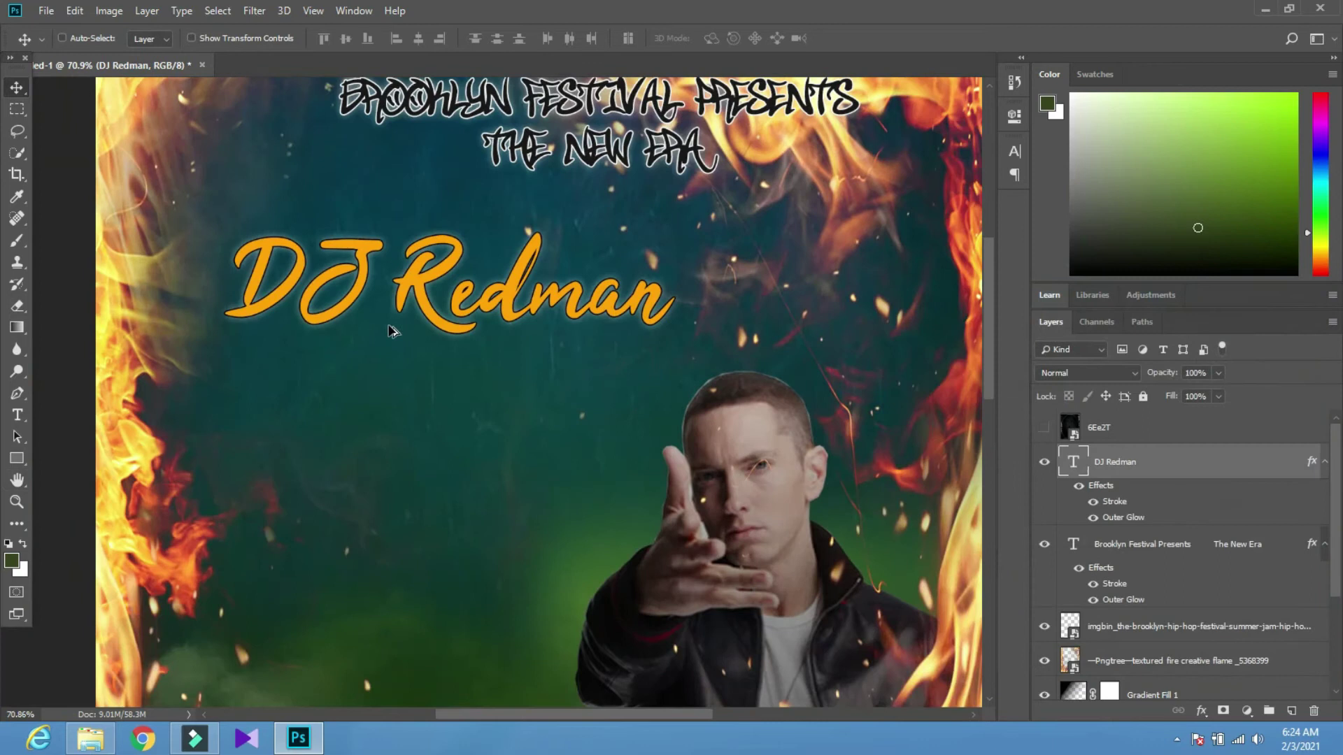
pyautogui.press('h')
pyautogui.doubleClick(1190, 471)
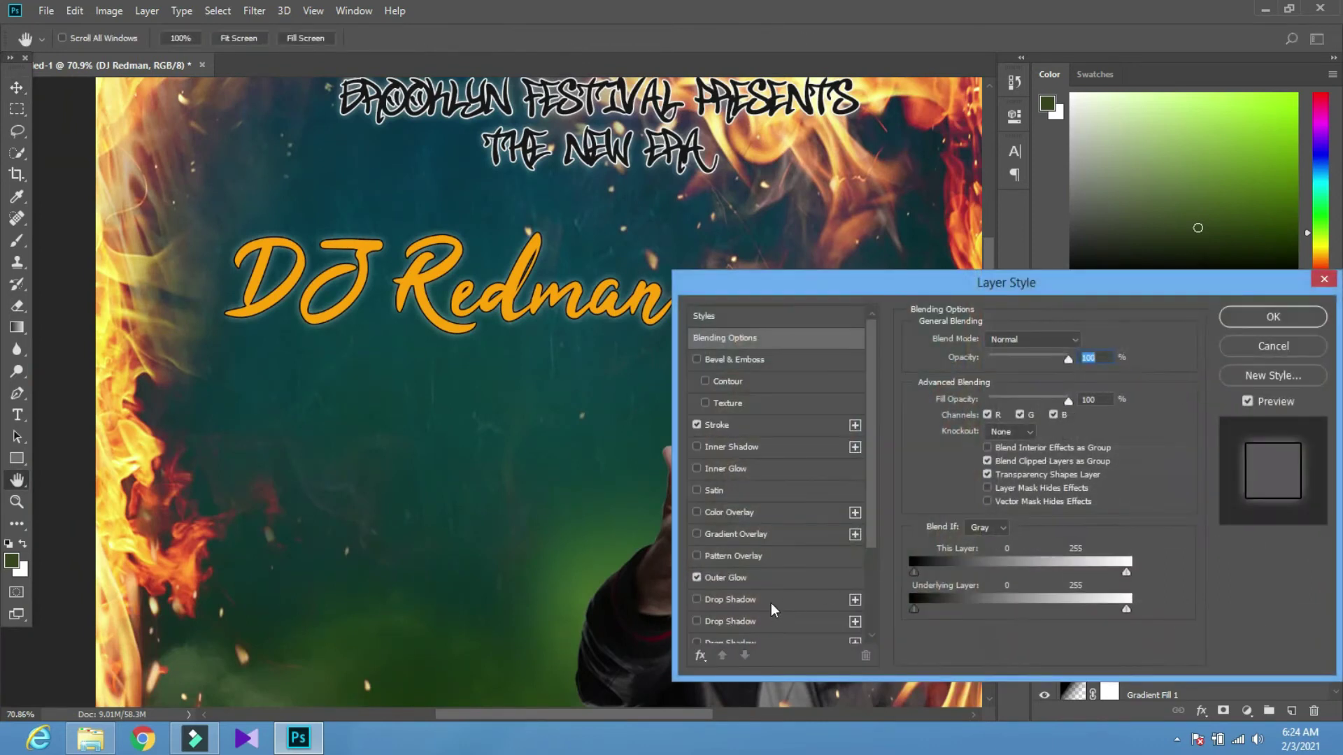
pyautogui.click(756, 597)
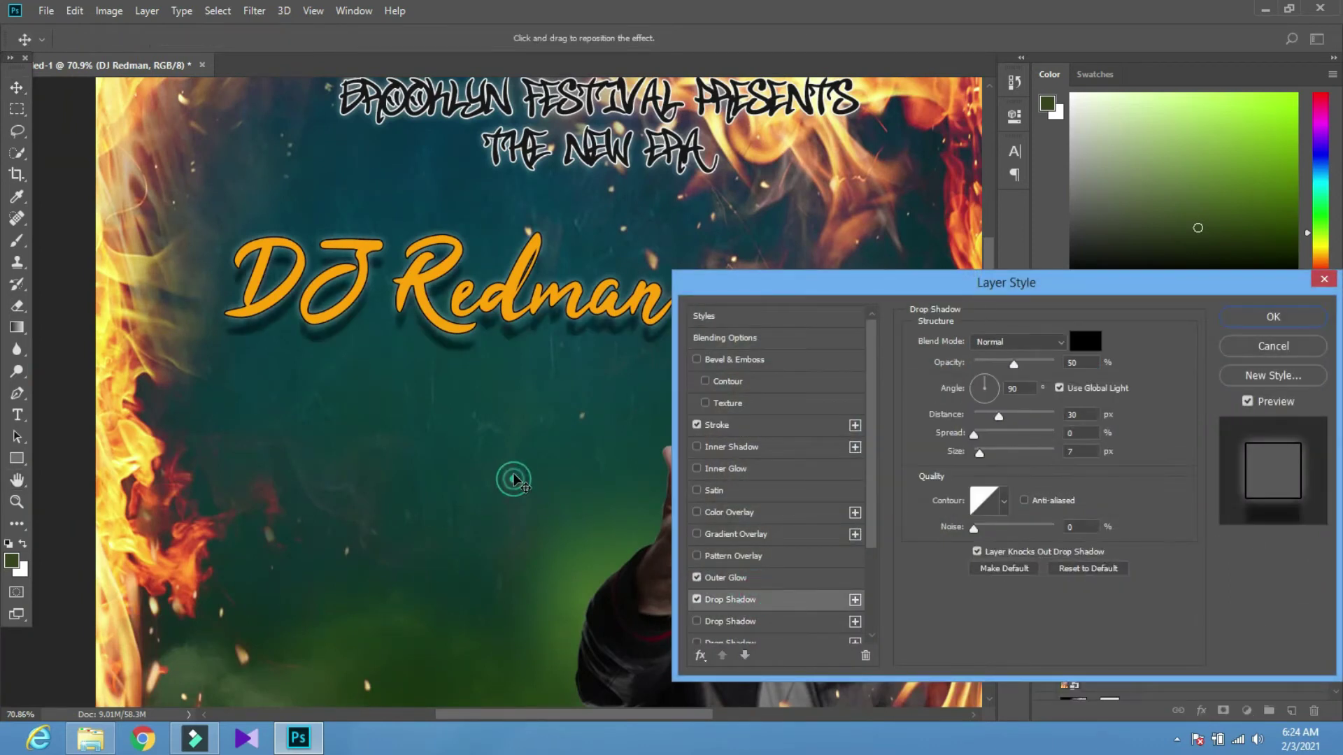
pyautogui.click(720, 364)
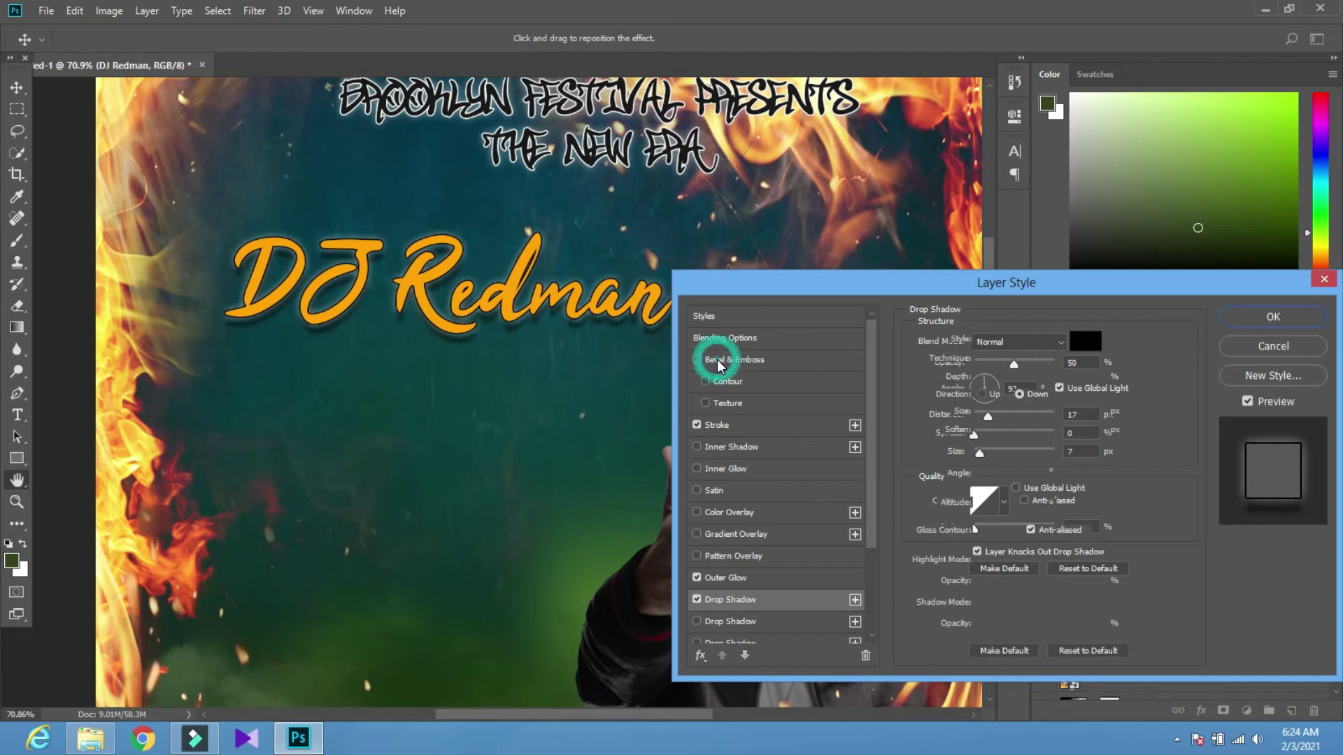
pyautogui.click(1245, 314)
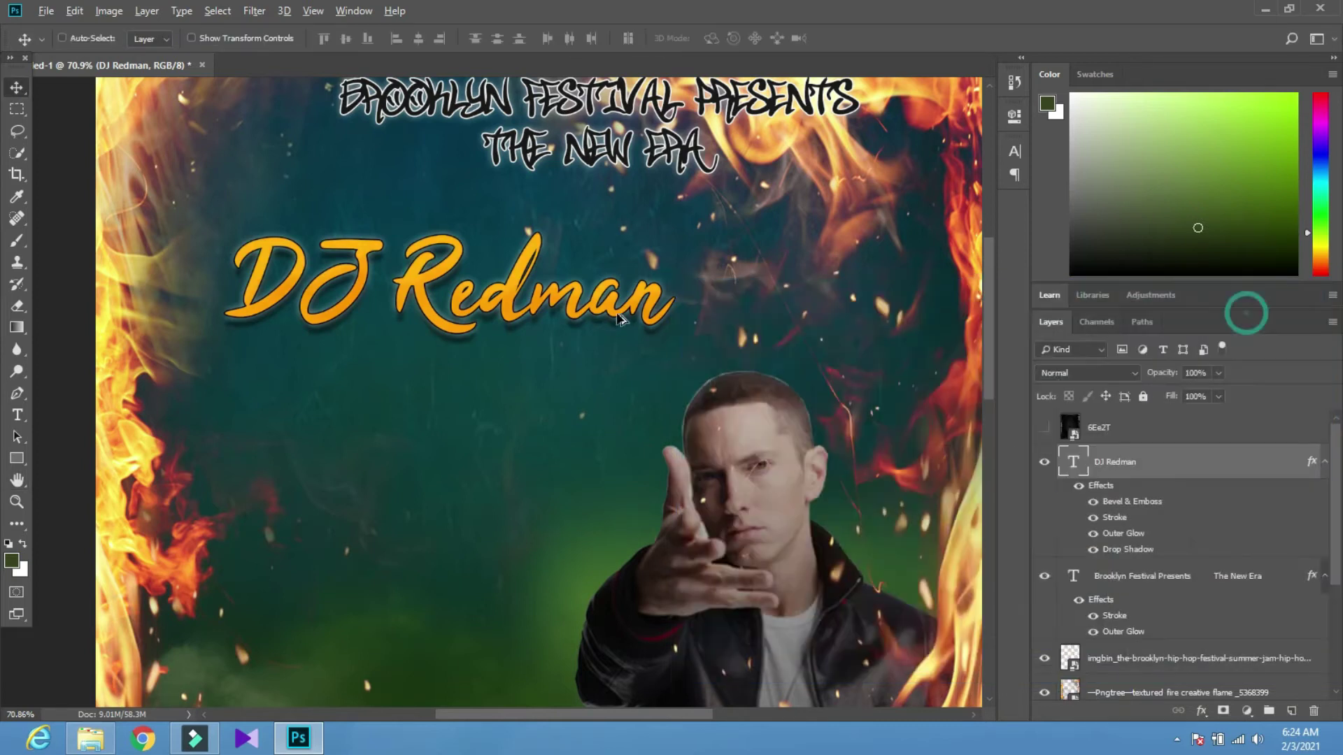
pyautogui.scroll(-6, 593, 319)
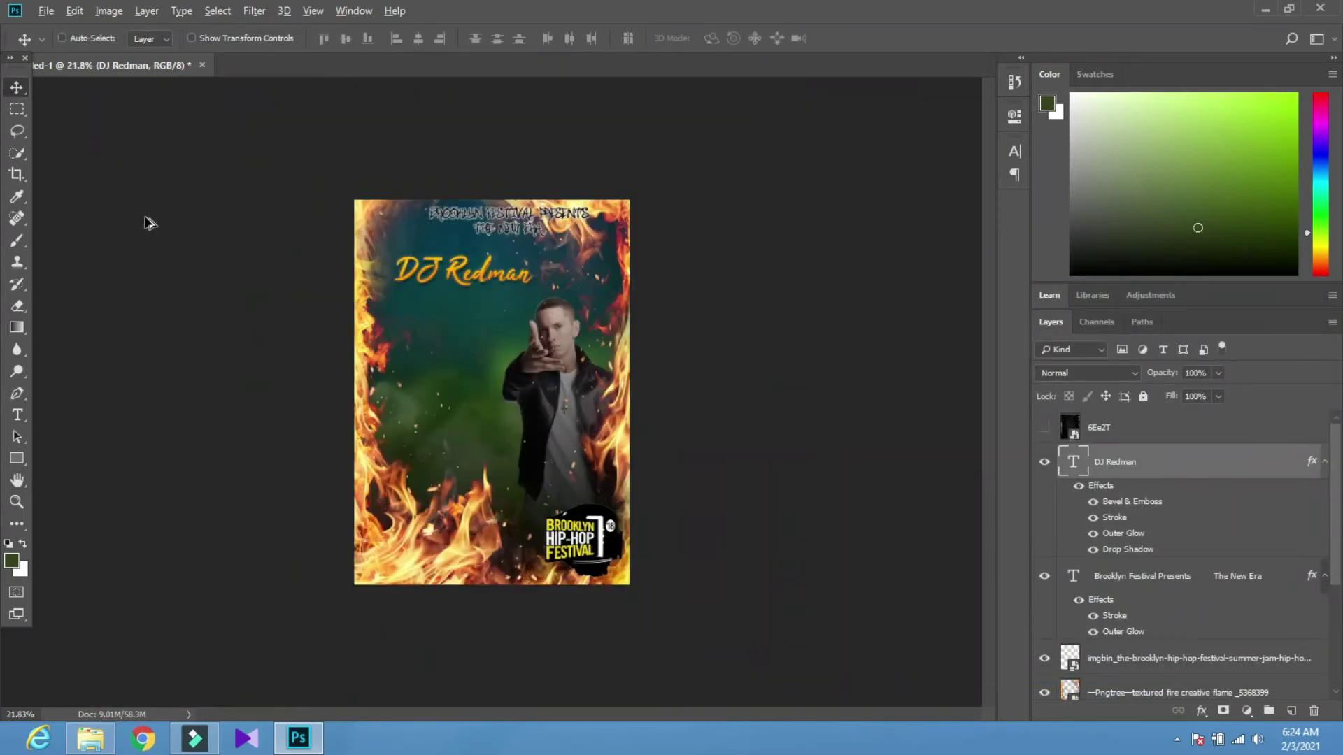
pyautogui.scroll(2, 149, 222)
# Move the festival logo to the bottom left and DJ Redman beside it at bottom right
pyautogui.moveTo(407, 248); pyautogui.dragTo(550, 461)
pyautogui.hotkey('ctrl', 'z')
pyautogui.moveTo(570, 568); pyautogui.dragTo(386, 573)
pyautogui.moveTo(519, 413); pyautogui.dragTo(559, 581)
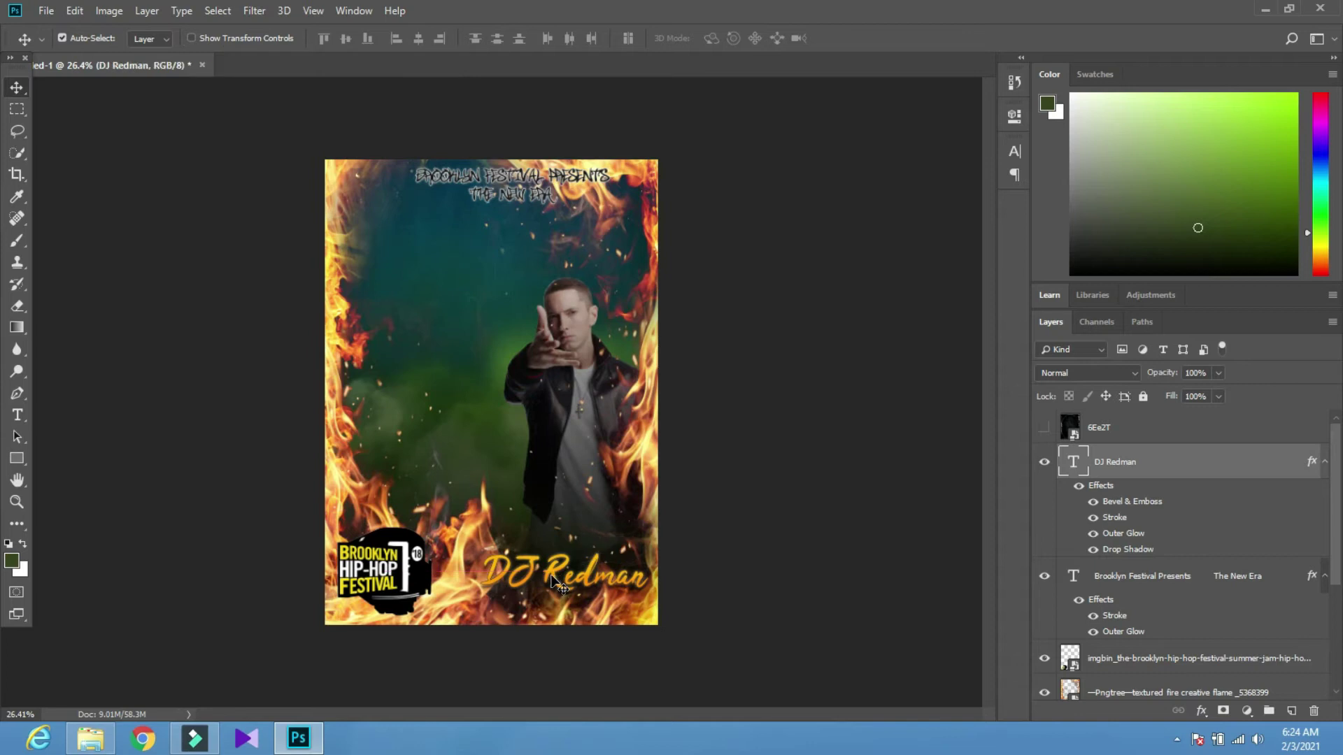
pyautogui.scroll(2, 553, 579)
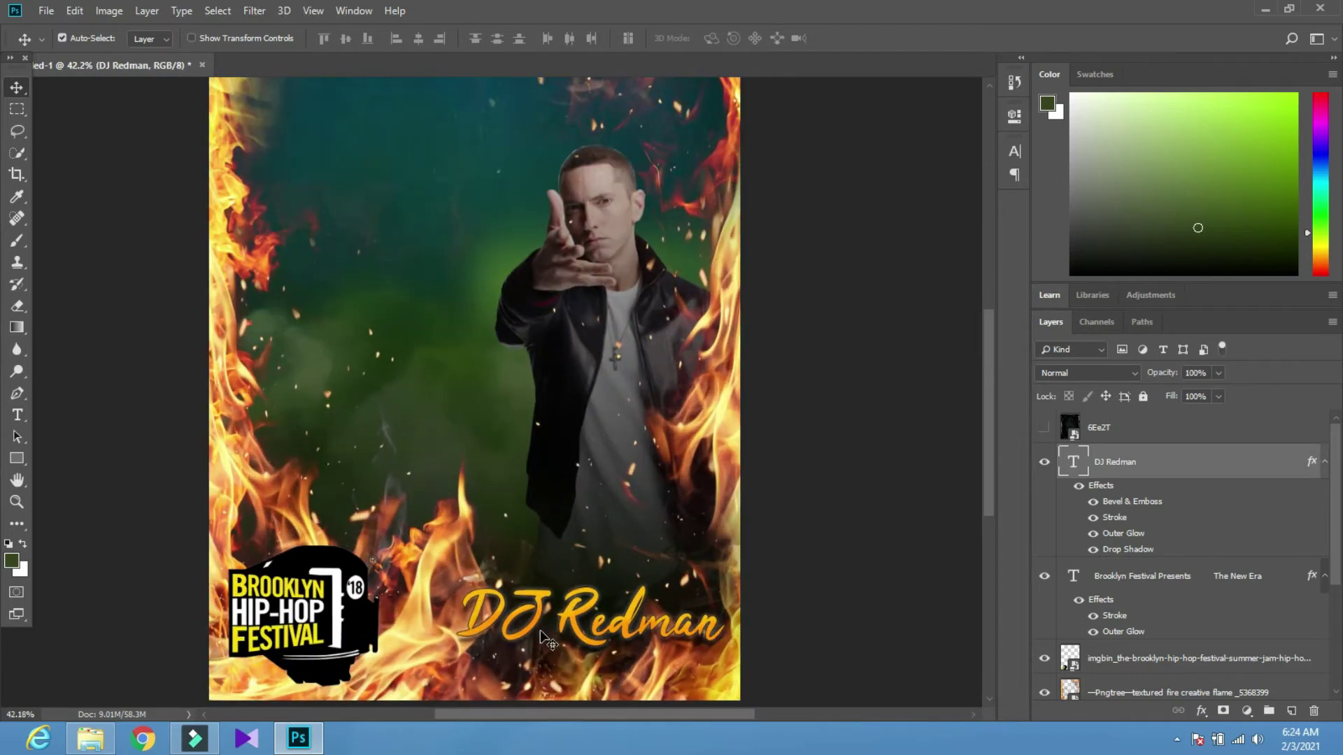
# Change the DJ Redman text colour to white, ffffff
pyautogui.press('t')
pyautogui.click(719, 38)
pyautogui.write('ffffff')
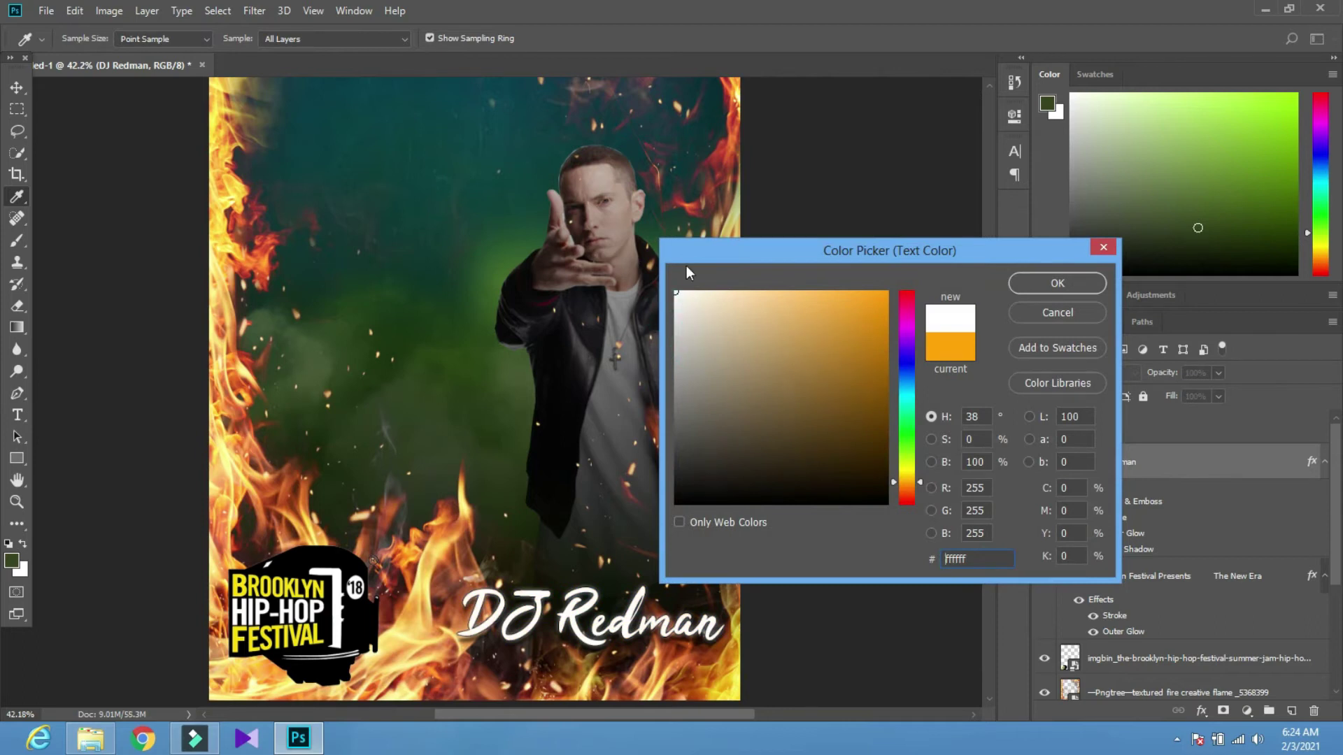
pyautogui.click(1021, 281)
pyautogui.scroll(-2, 343, 477)
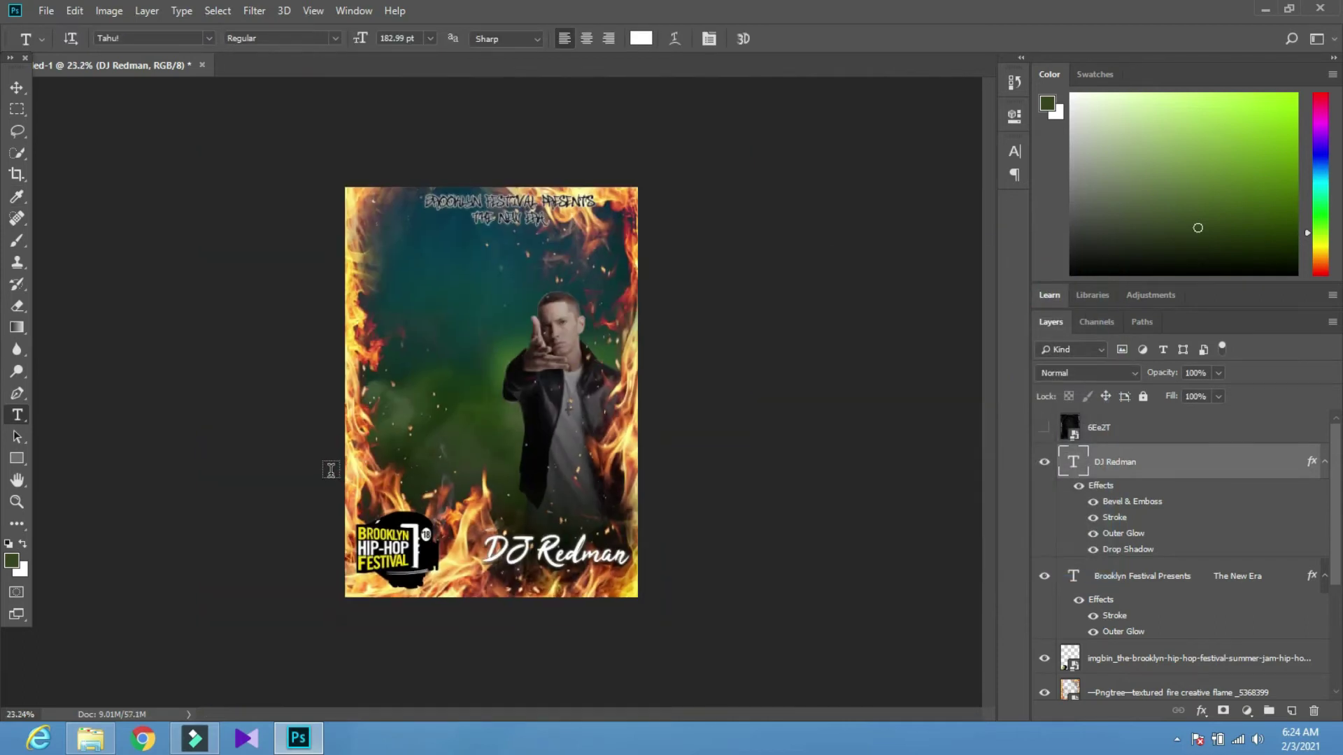
pyautogui.scroll(1, 195, 301)
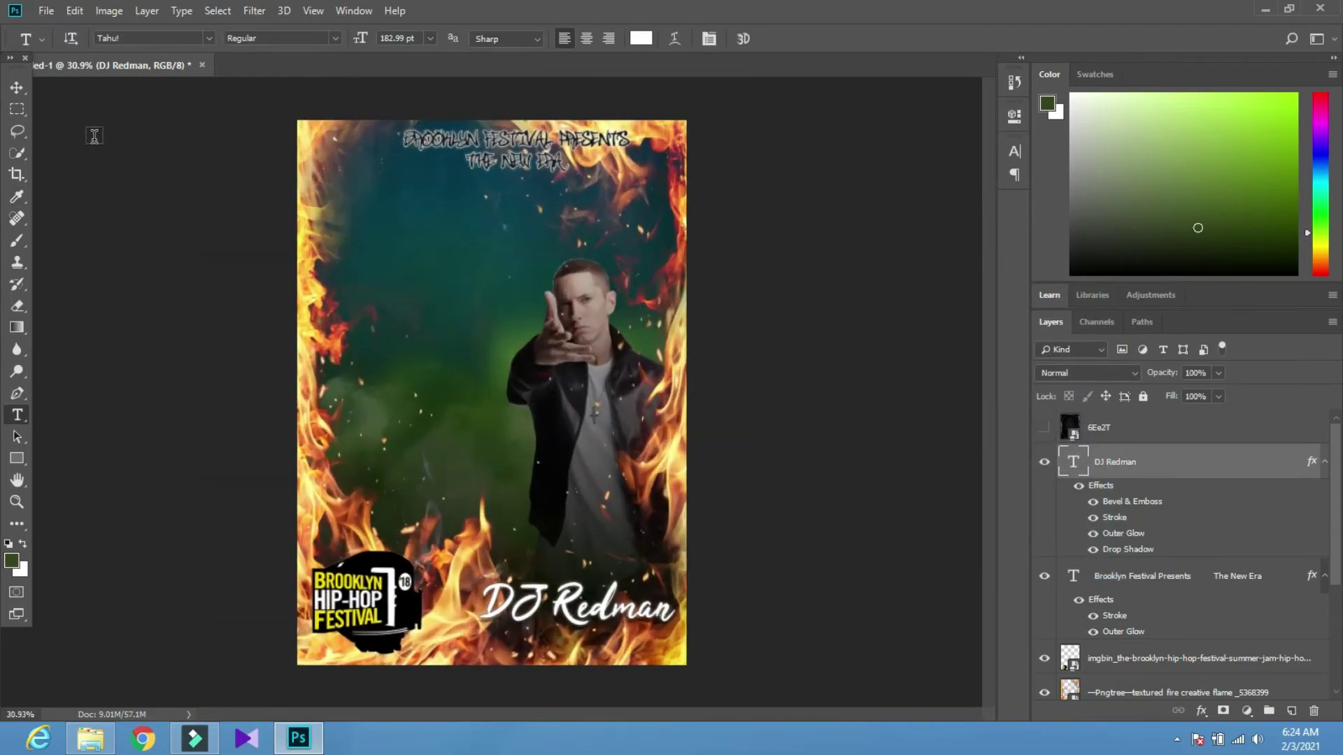
# Briefly show and then hide the 6Ee2T texture layer
pyautogui.click(17, 88)
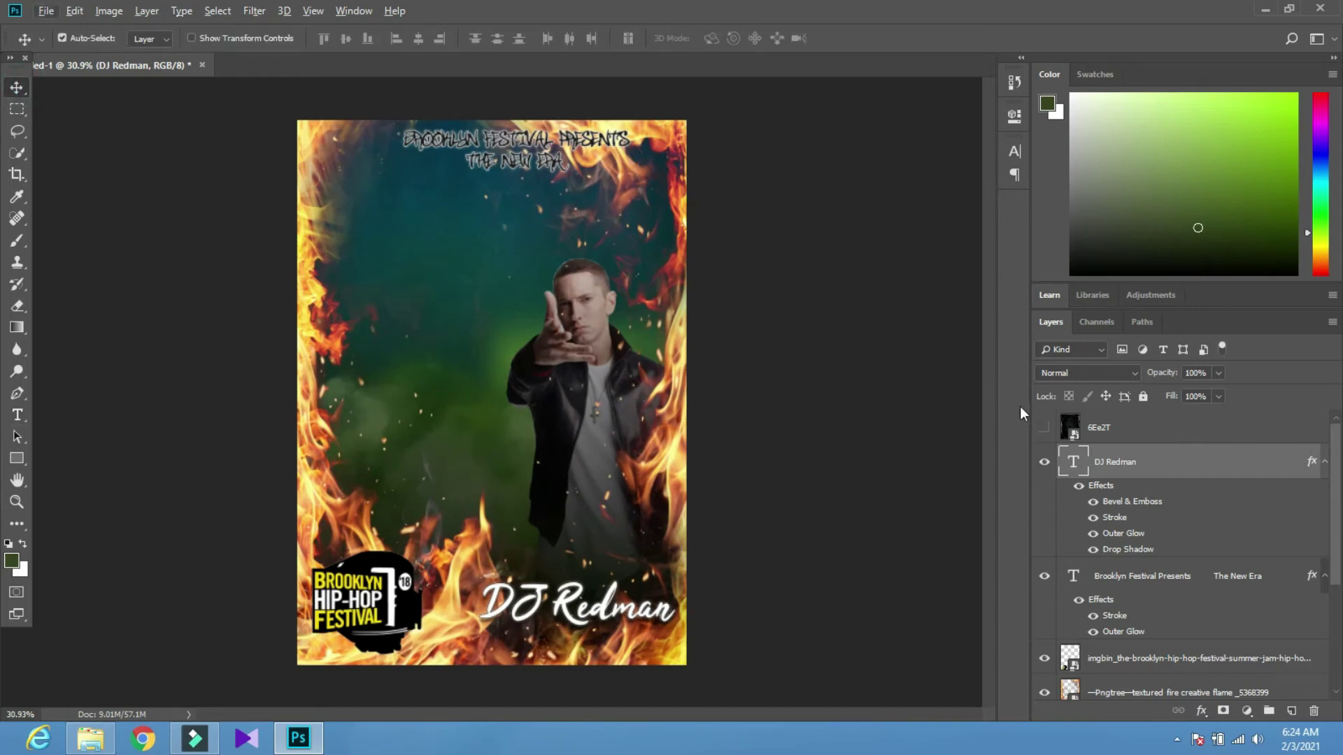
pyautogui.click(1043, 427)
pyautogui.click(1043, 431)
pyautogui.scroll(-1, 456, 414)
pyautogui.press('t')
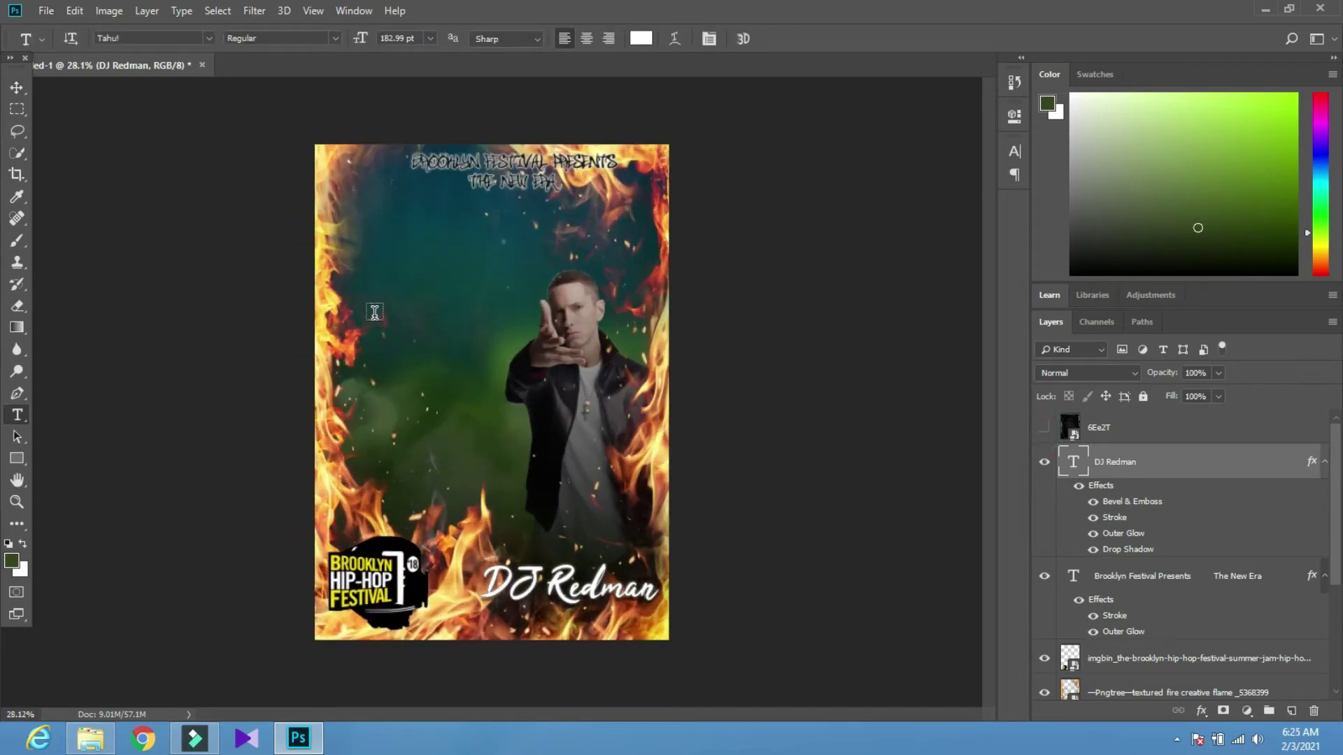
# Add 'At 10 PM' text on the poster's left and set it to Metropolis Bold
pyautogui.click(378, 334)
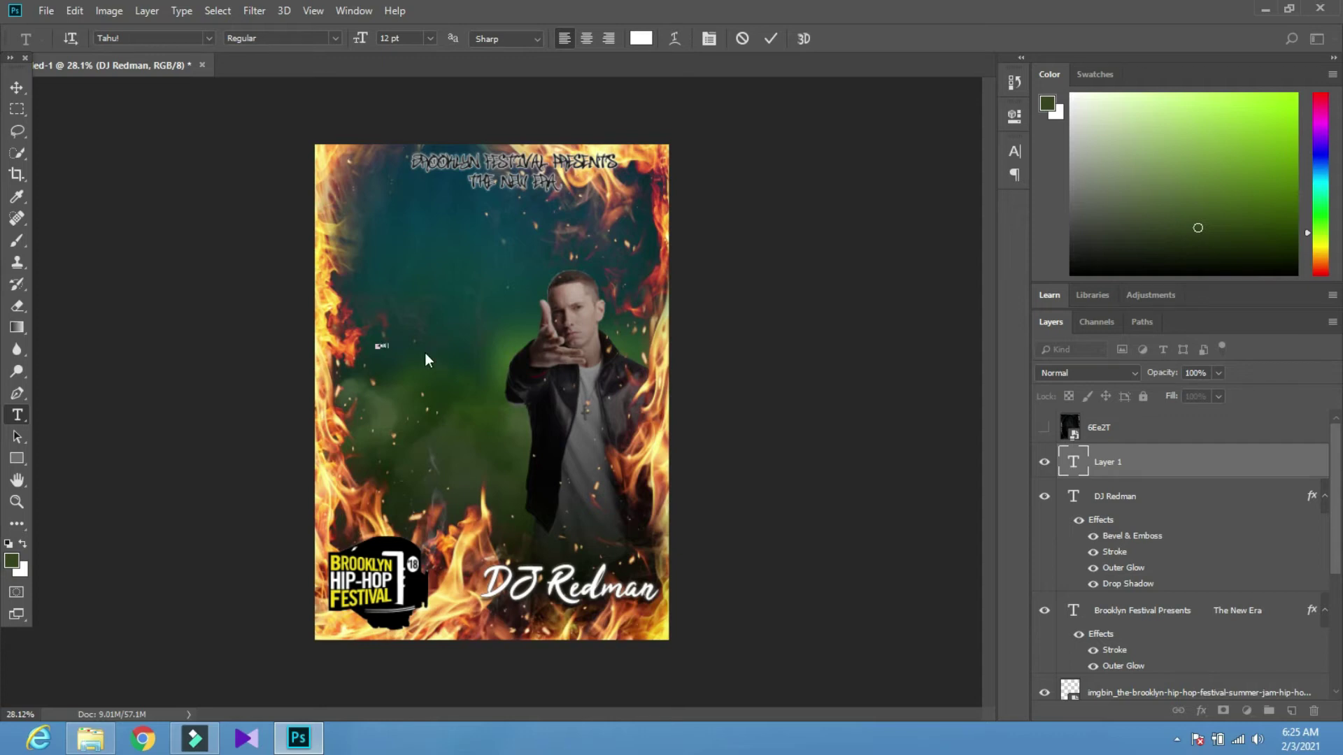
pyautogui.click(18, 88)
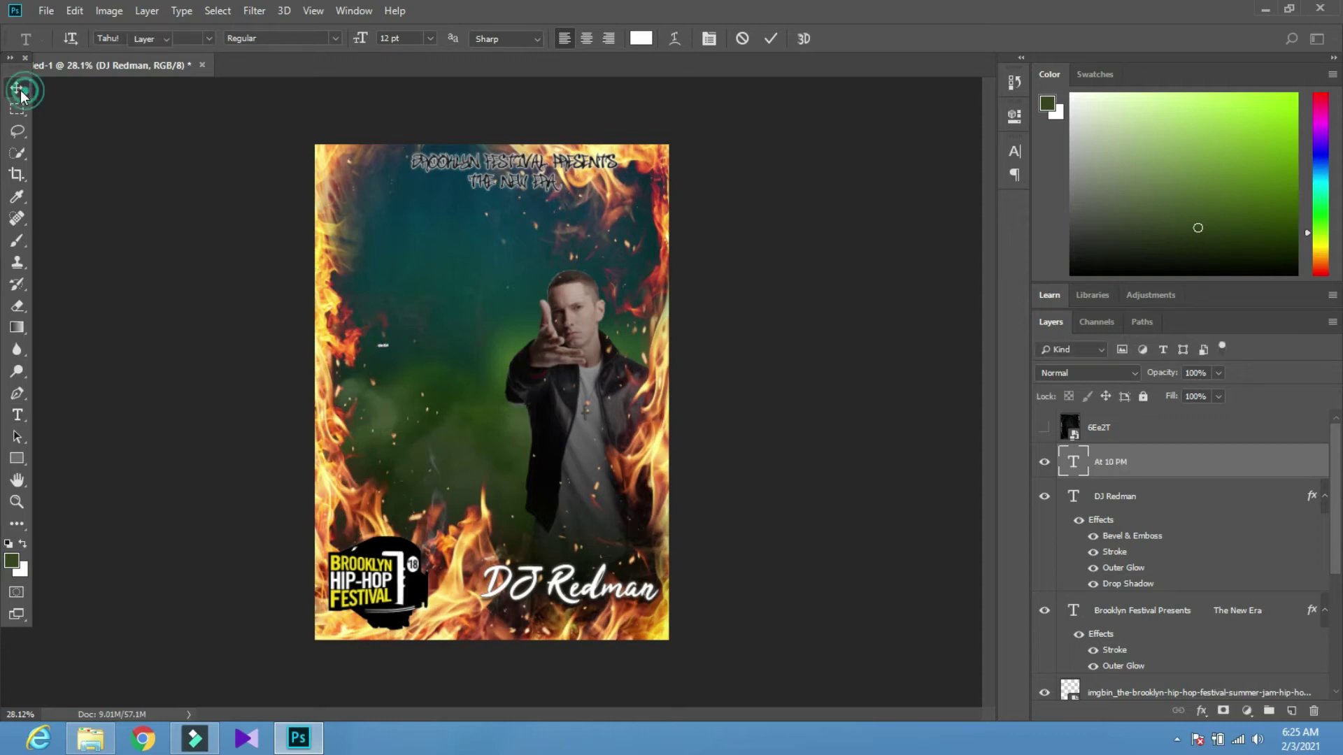
pyautogui.press('t')
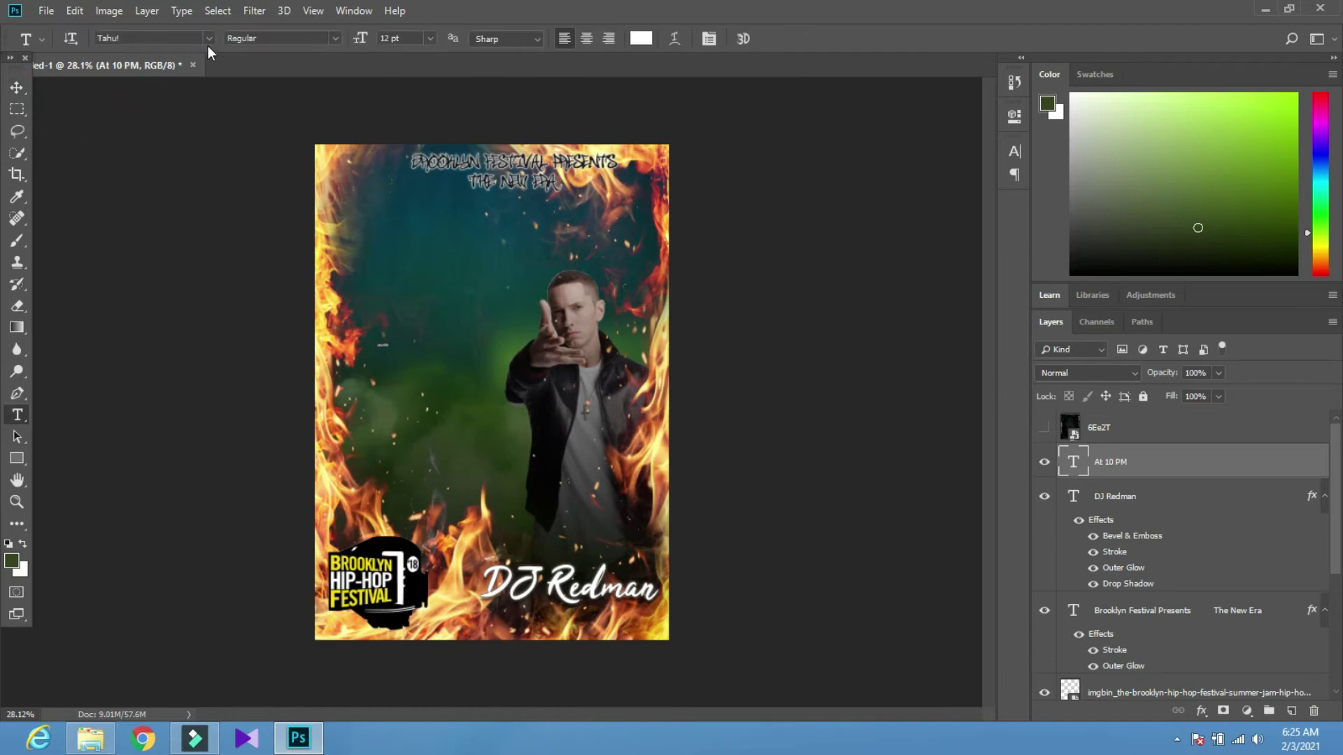
pyautogui.click(209, 39)
pyautogui.click(133, 126)
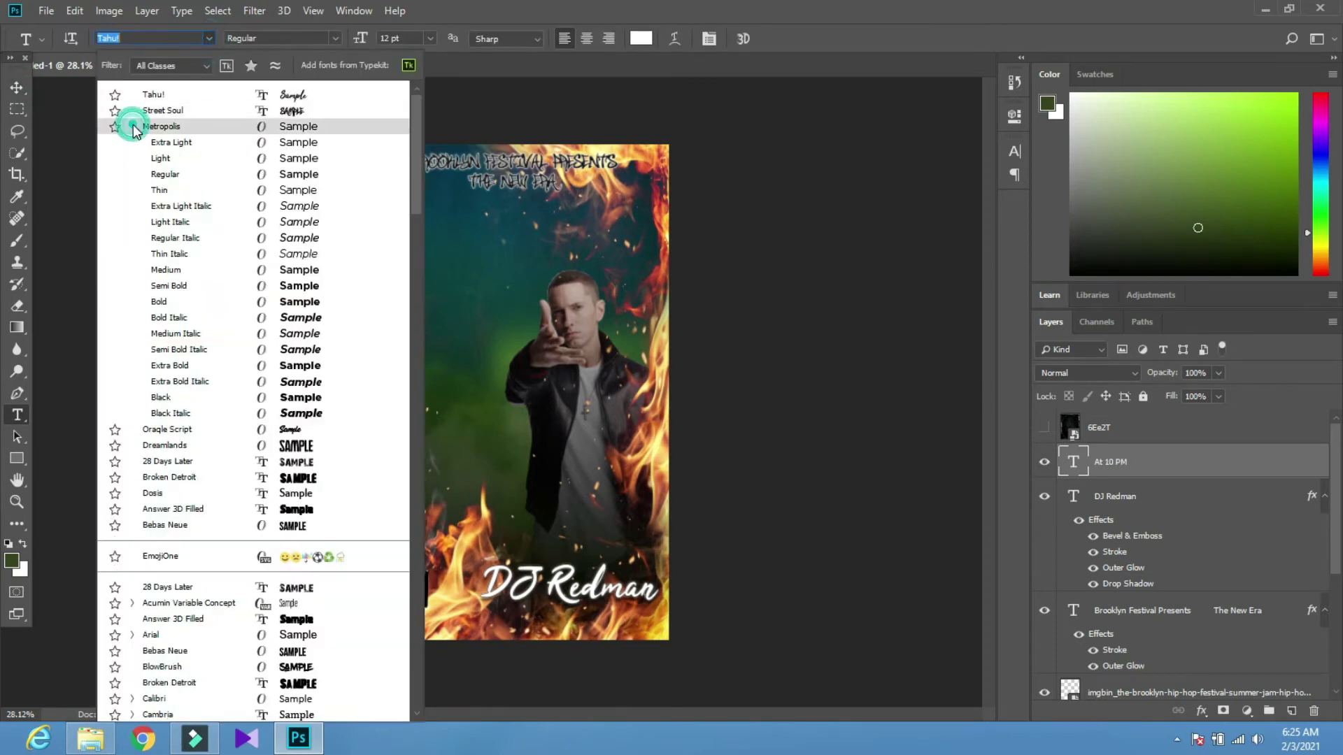
pyautogui.click(242, 301)
# Scale the At 10 PM text up to headline size
pyautogui.press('ctrl')
pyautogui.hotkey('ctrl', 't')
pyautogui.moveTo(397, 353); pyautogui.dragTo(498, 375)
pyautogui.click(758, 38)
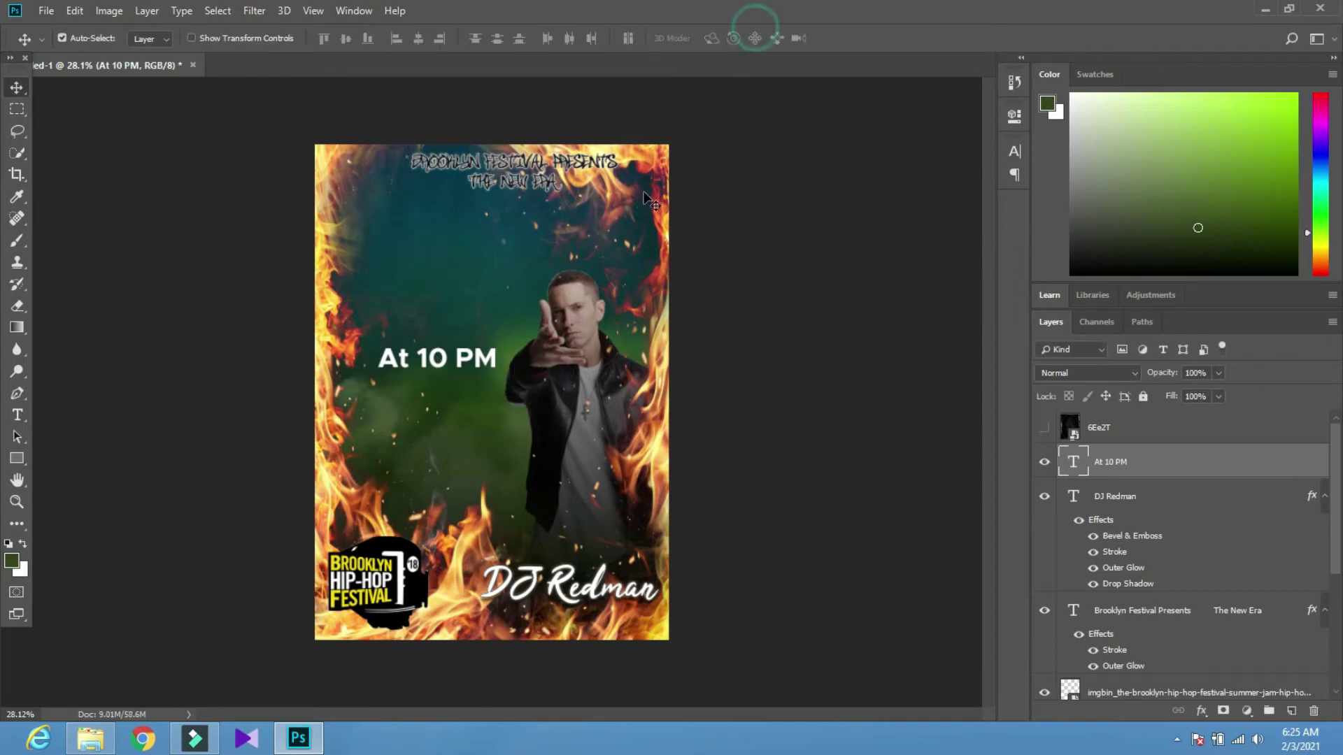
# Move the festival logo to the top-left corner
pyautogui.keyDown('ctrl'); pyautogui.click(412, 407); pyautogui.keyUp('ctrl')
pyautogui.moveTo(380, 570); pyautogui.dragTo(380, 217)
pyautogui.hotkey('ctrl', 't')
# Shrink the logo to 25.40% at top left and nudge At 10 PM up and left
pyautogui.moveTo(440, 160); pyautogui.dragTo(409, 193)
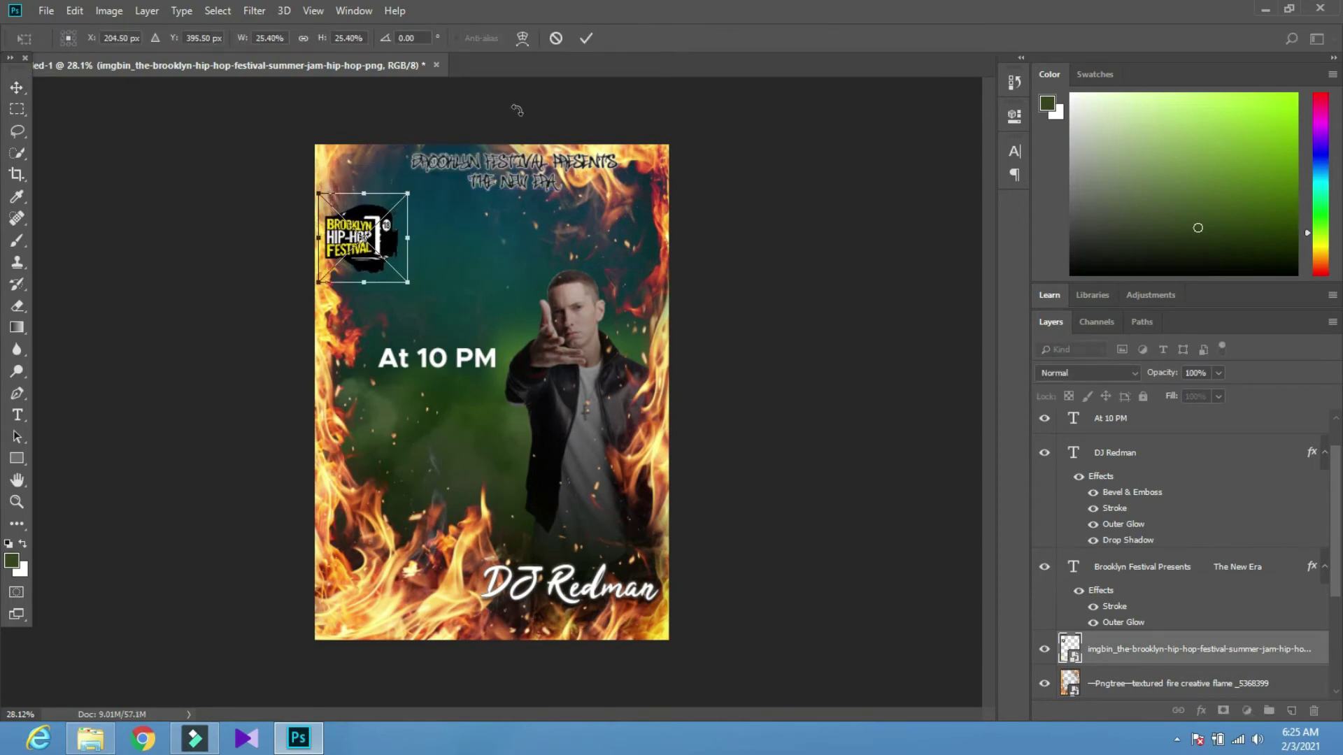
pyautogui.click(586, 39)
pyautogui.moveTo(351, 313); pyautogui.dragTo(368, 279)
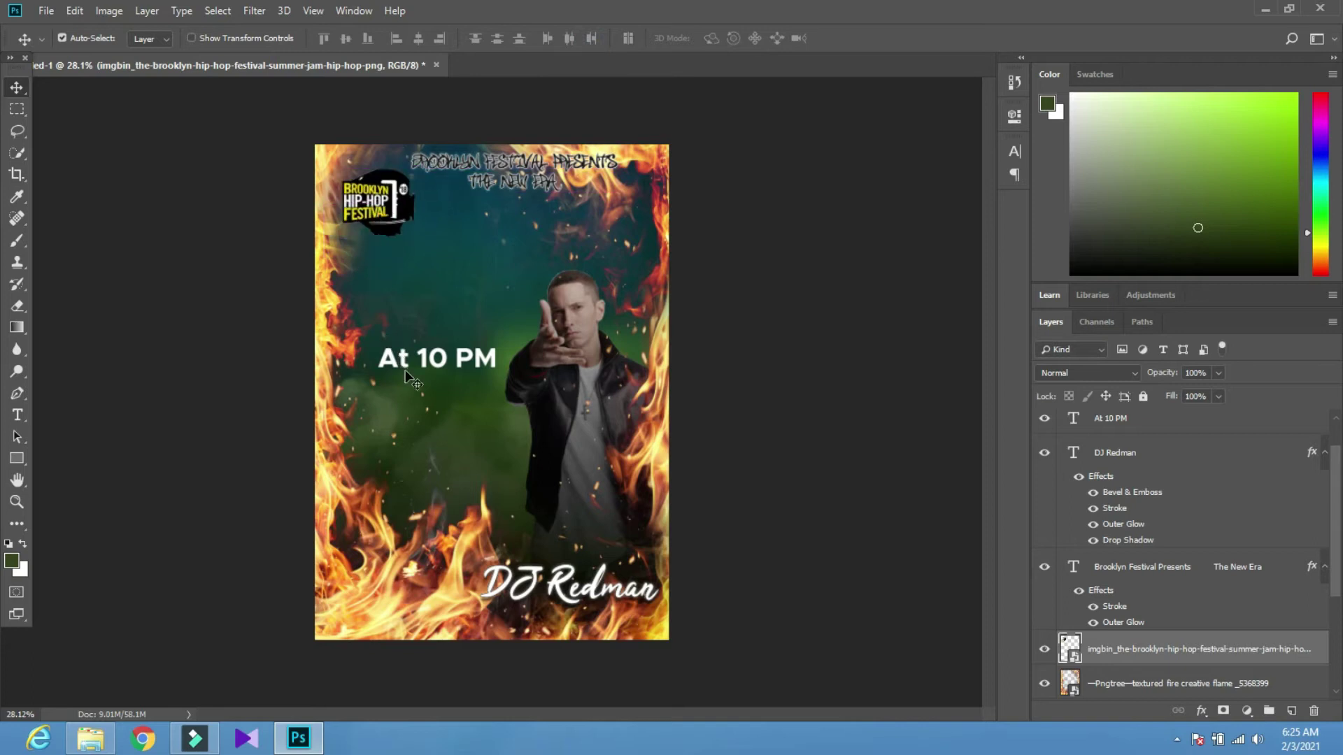
pyautogui.moveTo(438, 358); pyautogui.dragTo(410, 344)
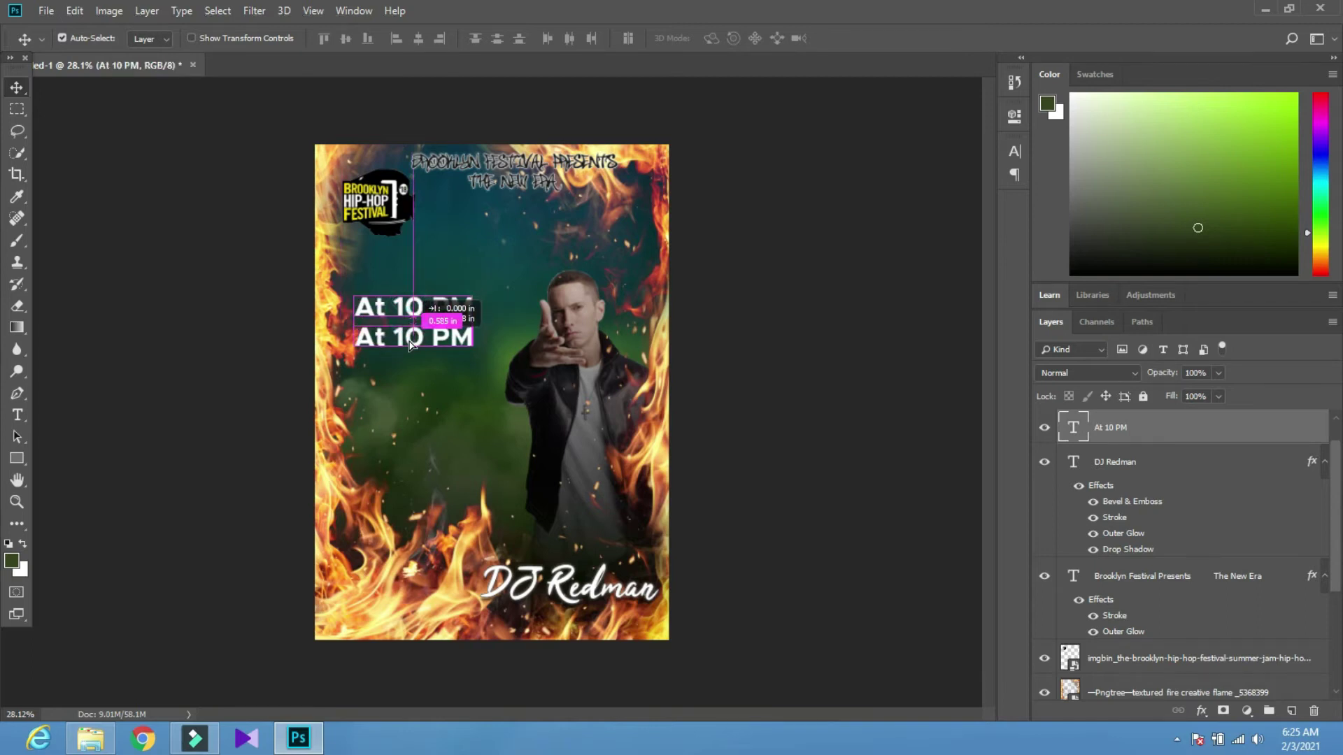
# Create a two-thirds-size 'New City Era' line from a copy of At 10 PM, beneath it
pyautogui.press('t')
pyautogui.tripleClick(416, 335)
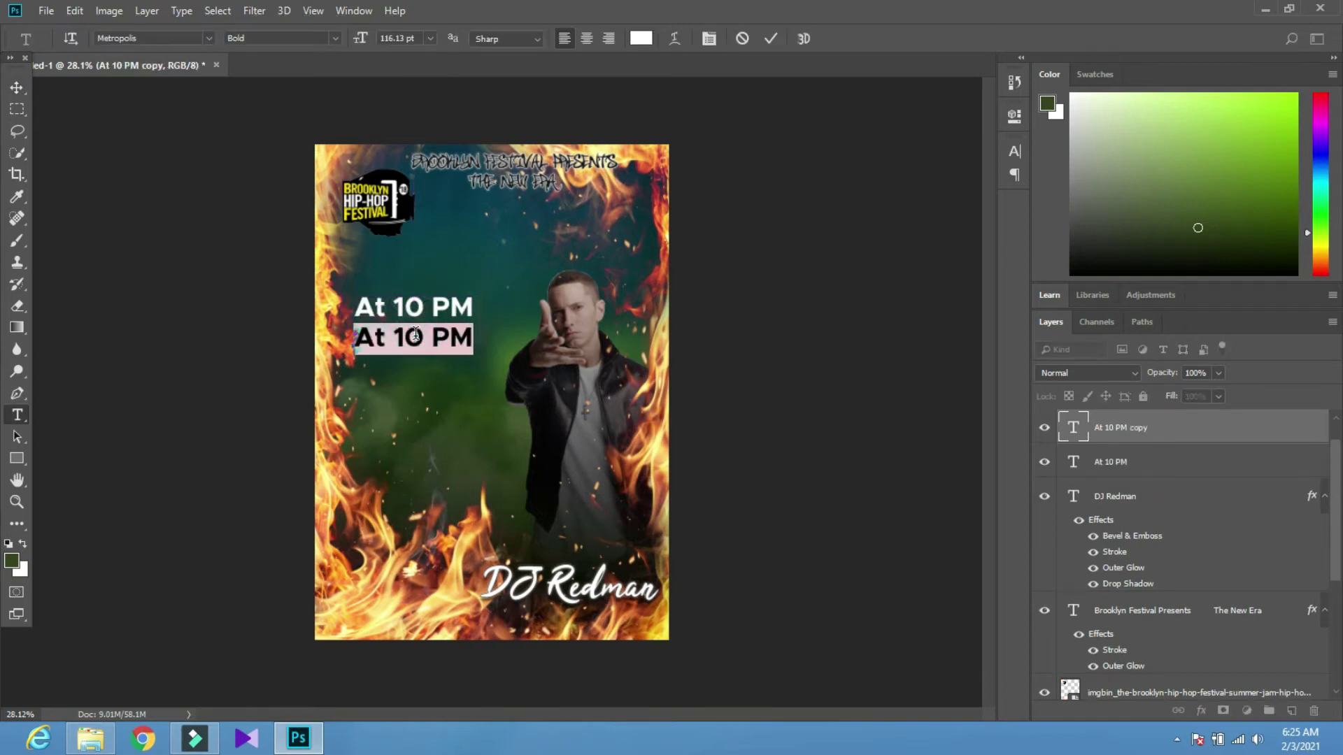
pyautogui.write('New City Era')
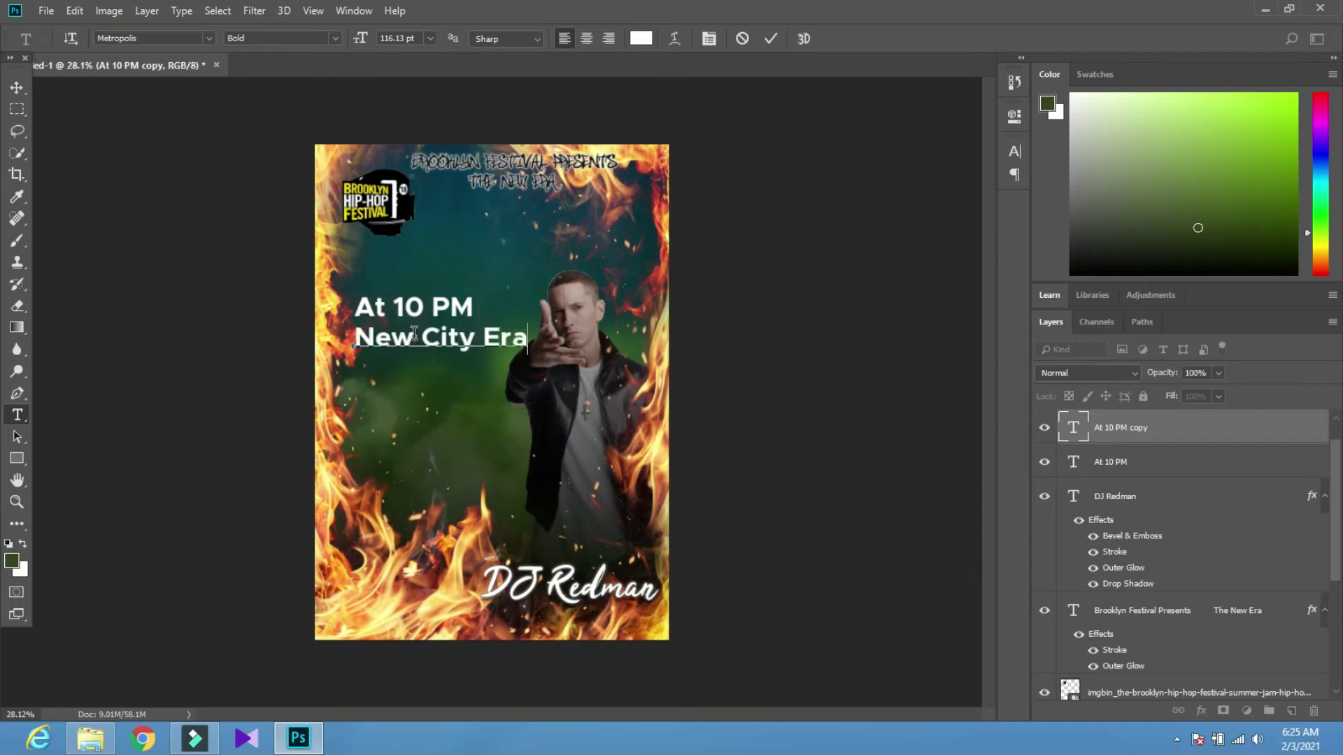
pyautogui.click(17, 87)
pyautogui.hotkey('ctrl', 't')
pyautogui.moveTo(530, 317); pyautogui.dragTo(410, 333)
pyautogui.click(758, 39)
pyautogui.click(402, 355)
# Add an empty Layer 1 above the New City Era layer
pyautogui.scroll(2, 1140, 472)
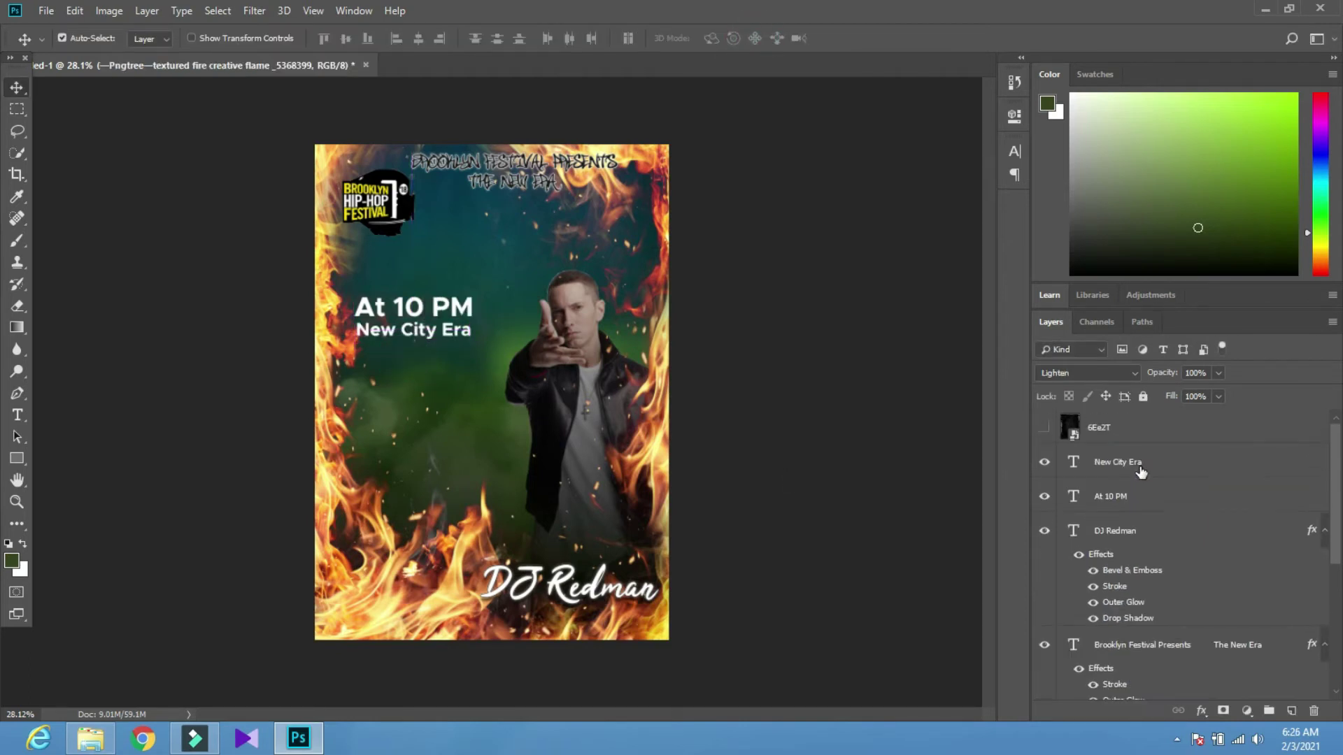
pyautogui.click(1164, 428)
pyautogui.click(1192, 463)
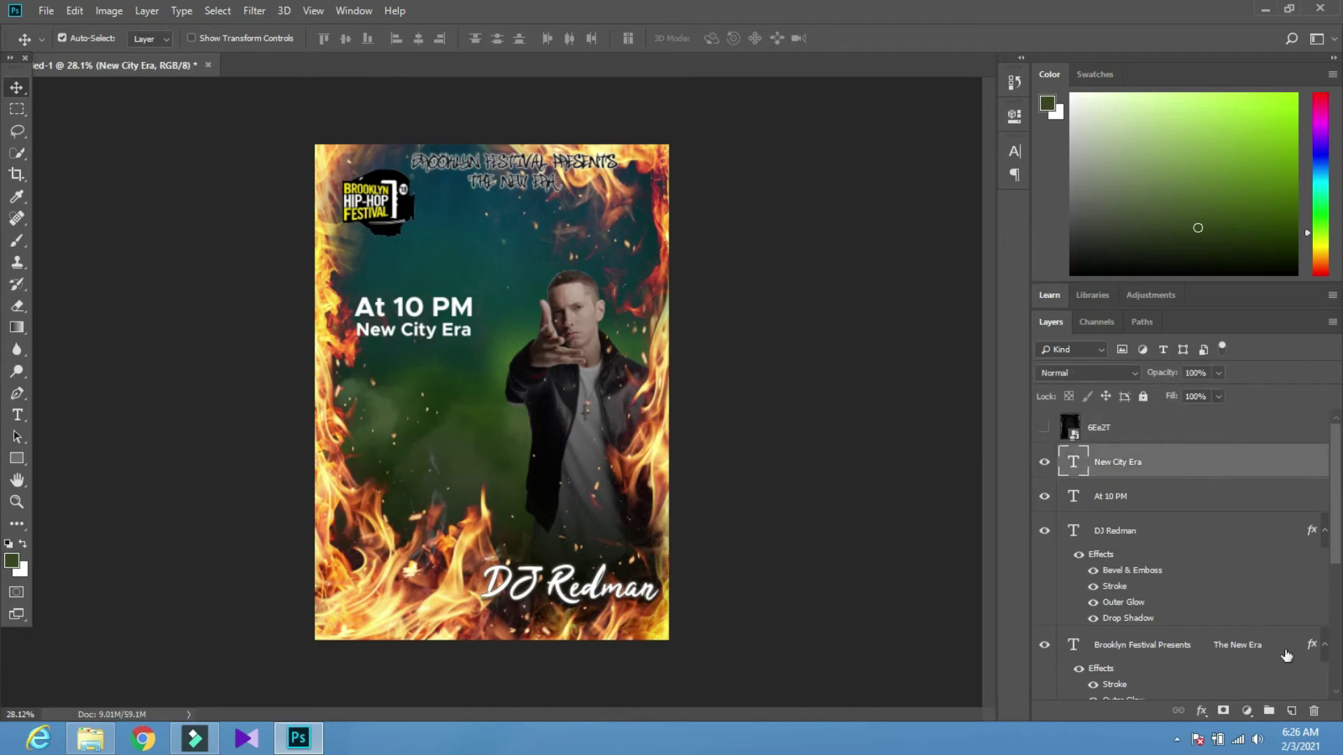
pyautogui.click(1292, 712)
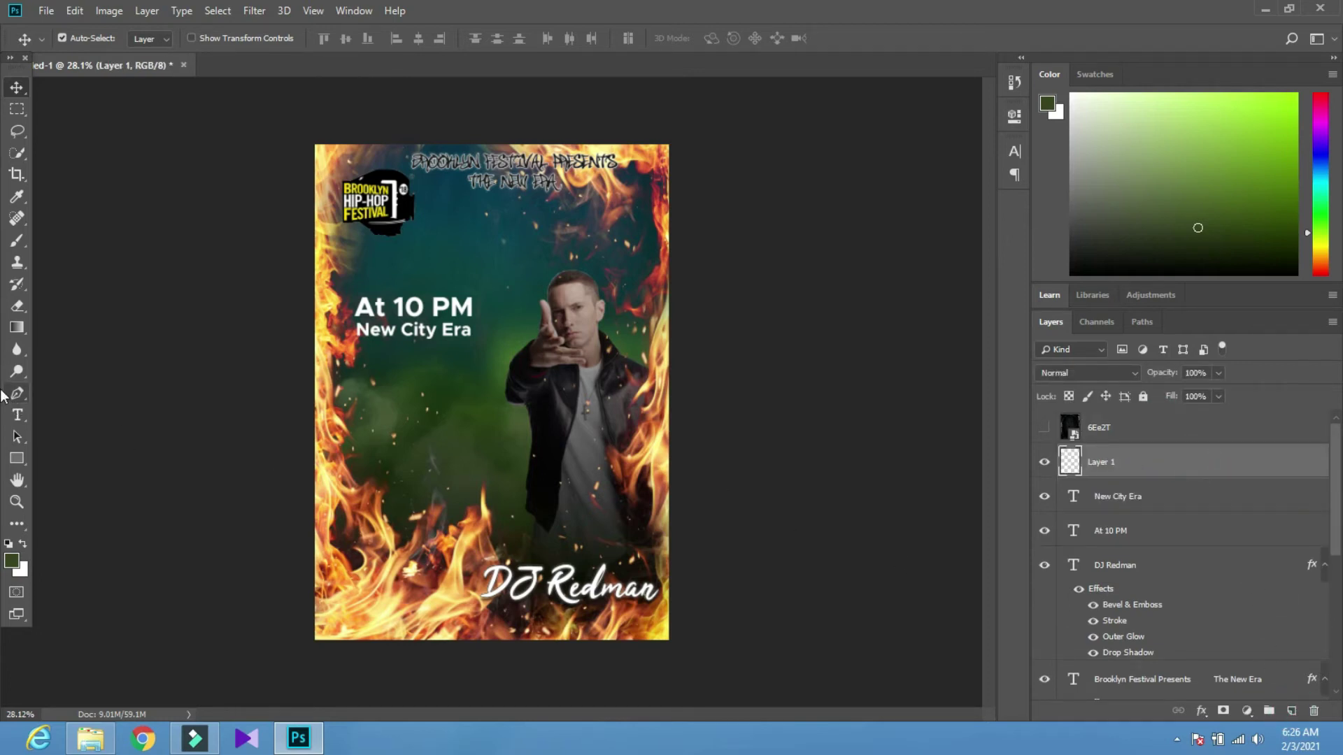
# Draw a thin rectangle bar just above 'At 10 PM' and fill it white
pyautogui.press('u')
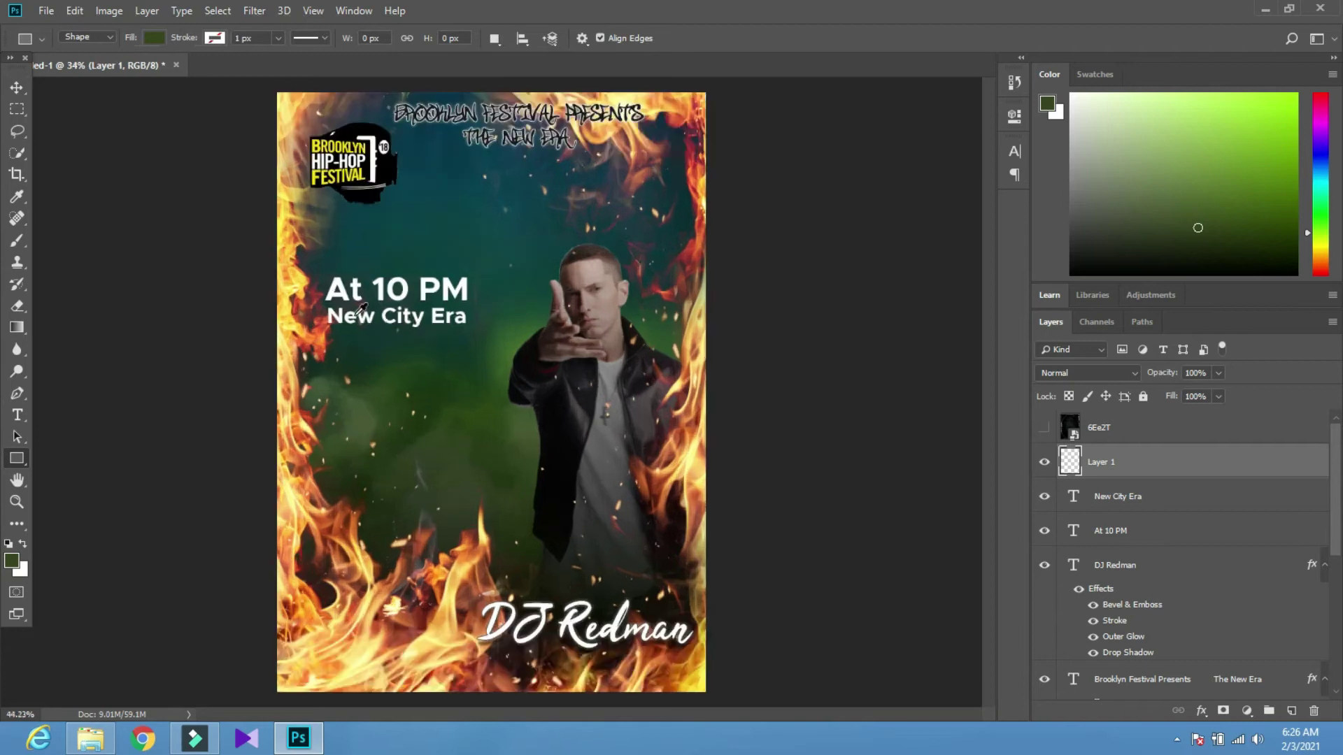
pyautogui.scroll(5, 353, 335)
pyautogui.moveTo(293, 205); pyautogui.dragTo(604, 207)
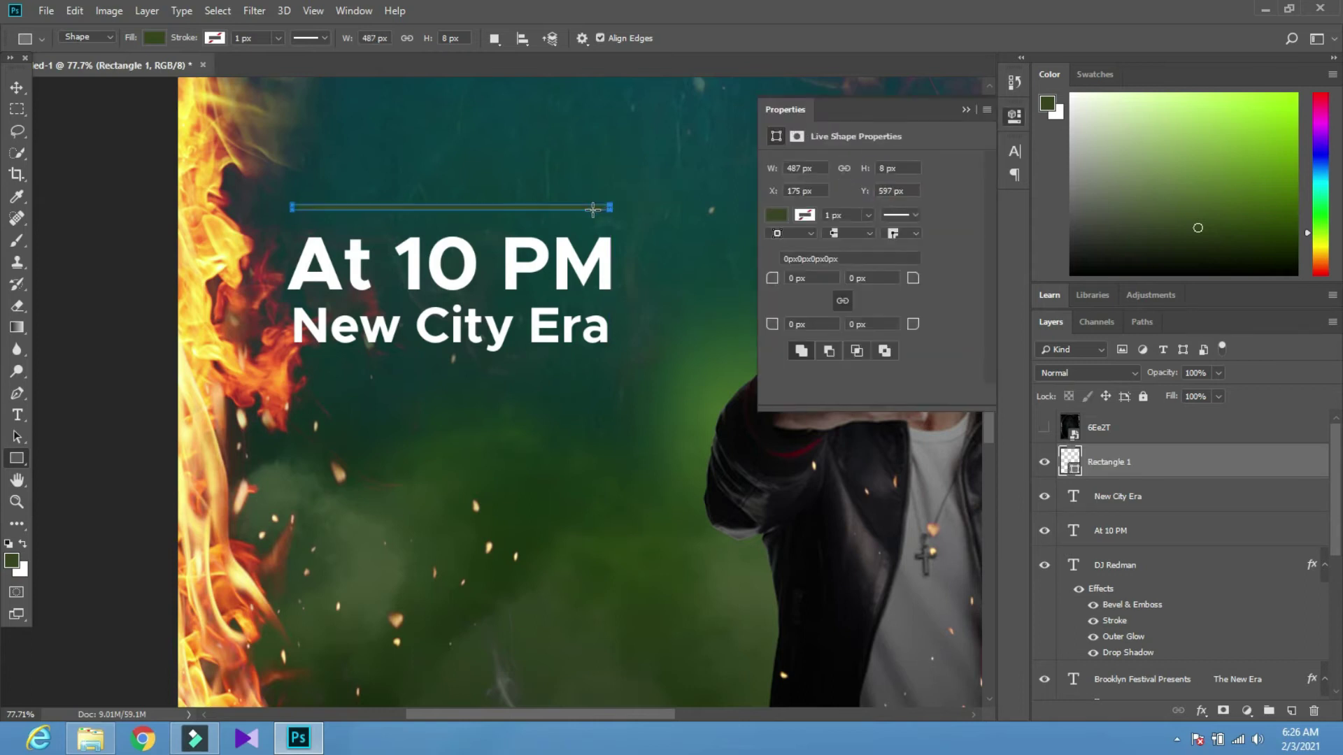
pyautogui.click(780, 215)
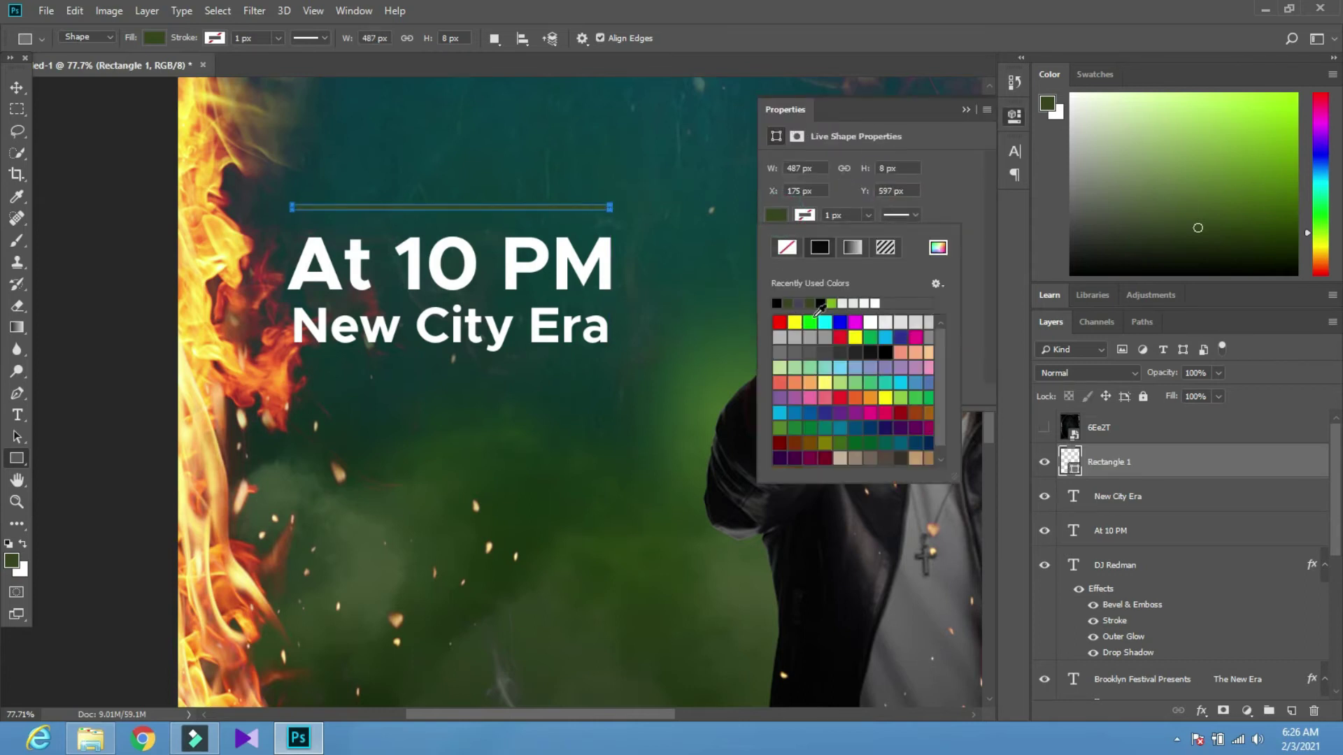
pyautogui.click(870, 322)
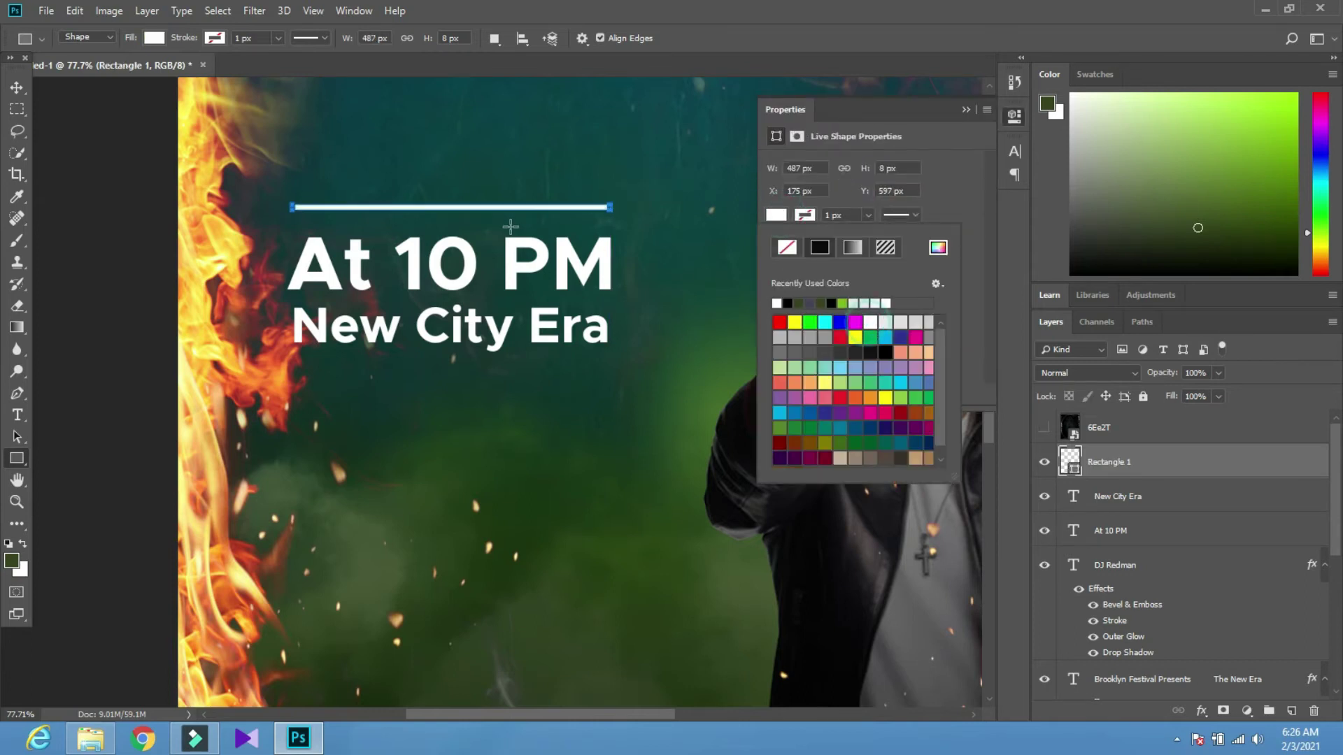
pyautogui.click(12, 87)
# Select the white bar and nudge it left and down into place
pyautogui.click(16, 87)
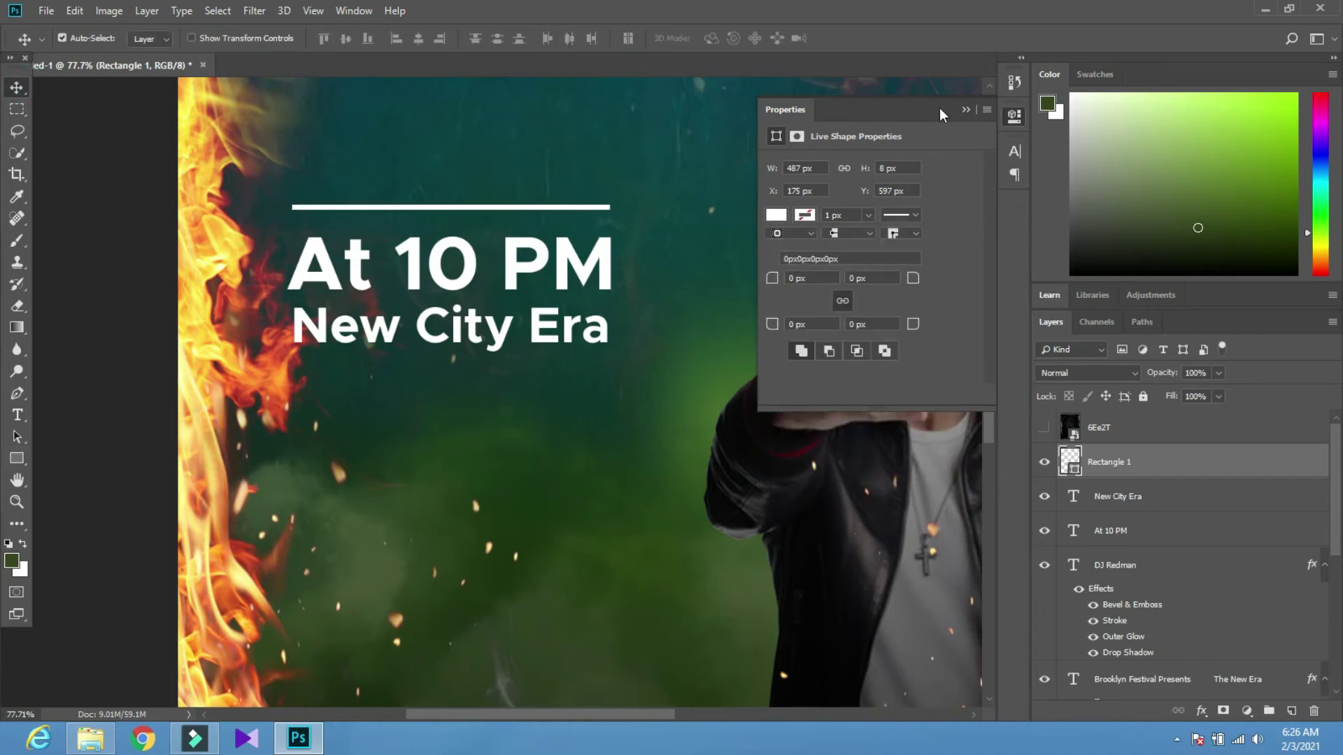
pyautogui.click(965, 110)
pyautogui.scroll(-3, 251, 141)
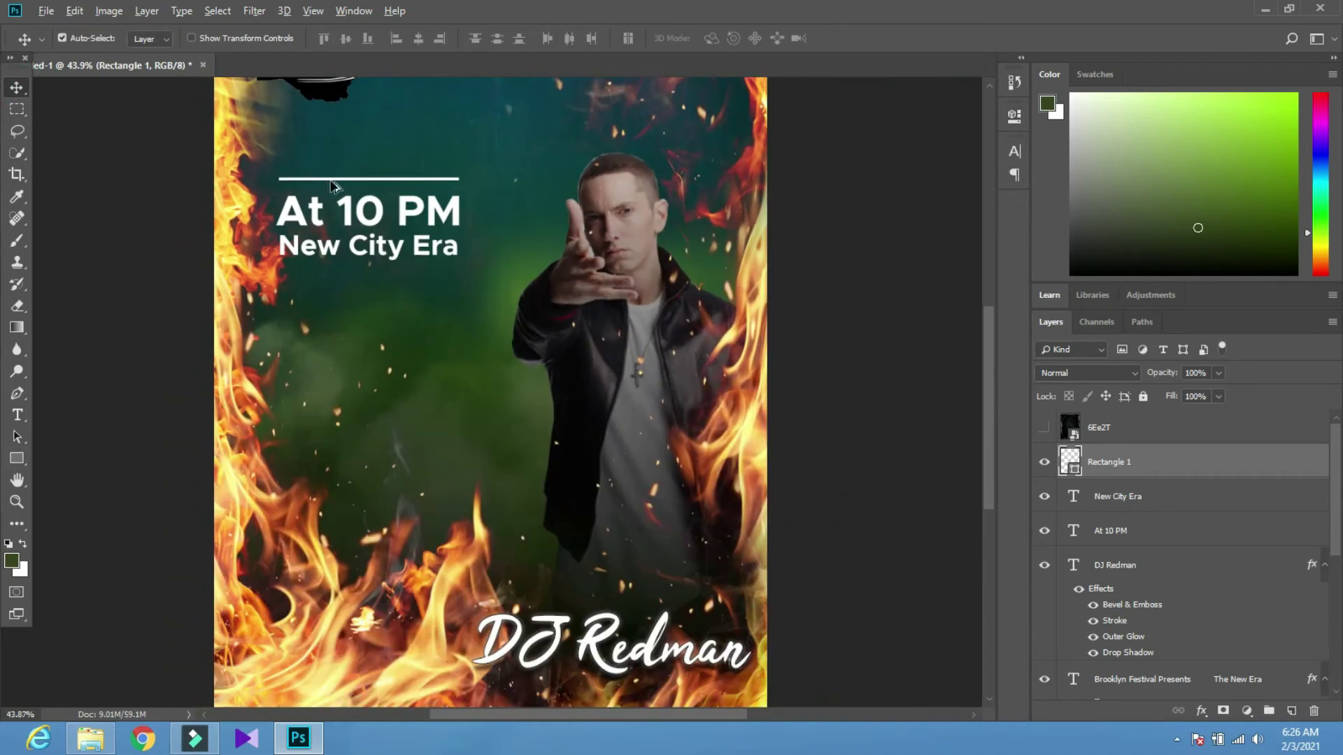
pyautogui.click(358, 187)
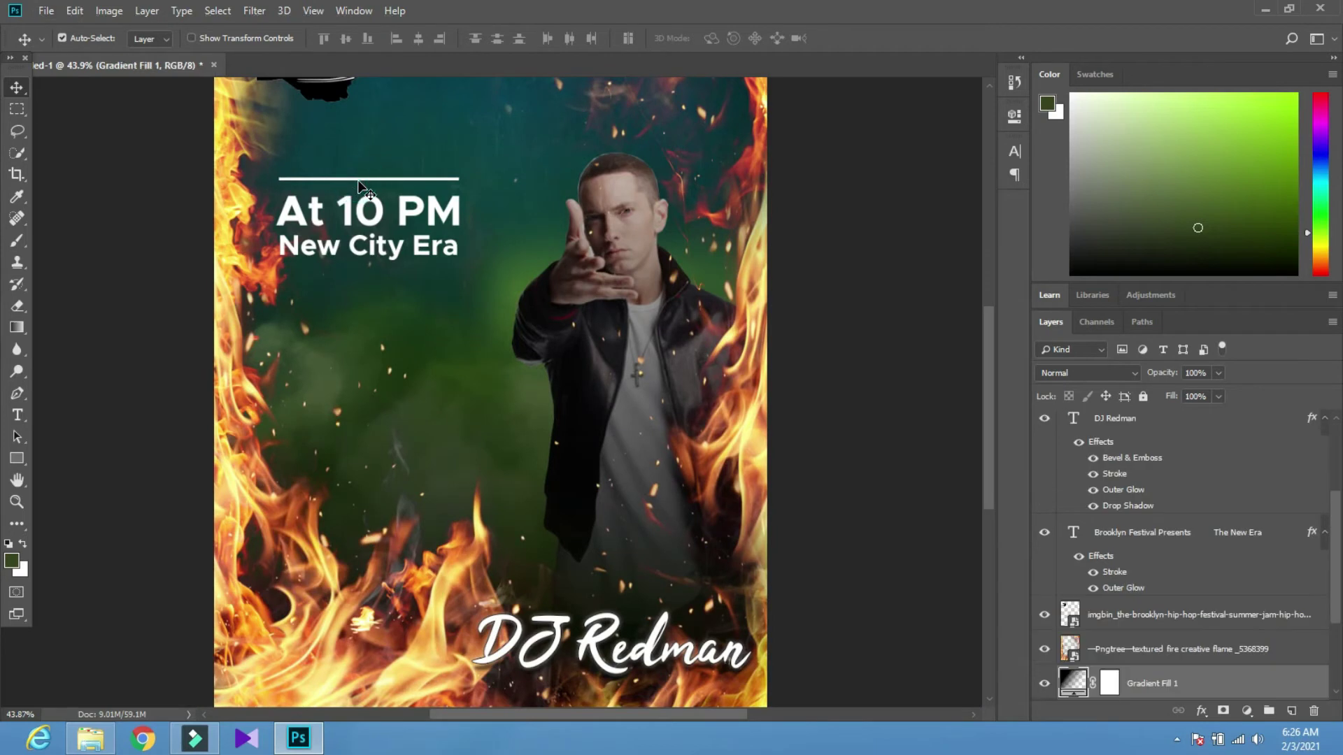
pyautogui.scroll(1, 359, 187)
pyautogui.click(358, 195)
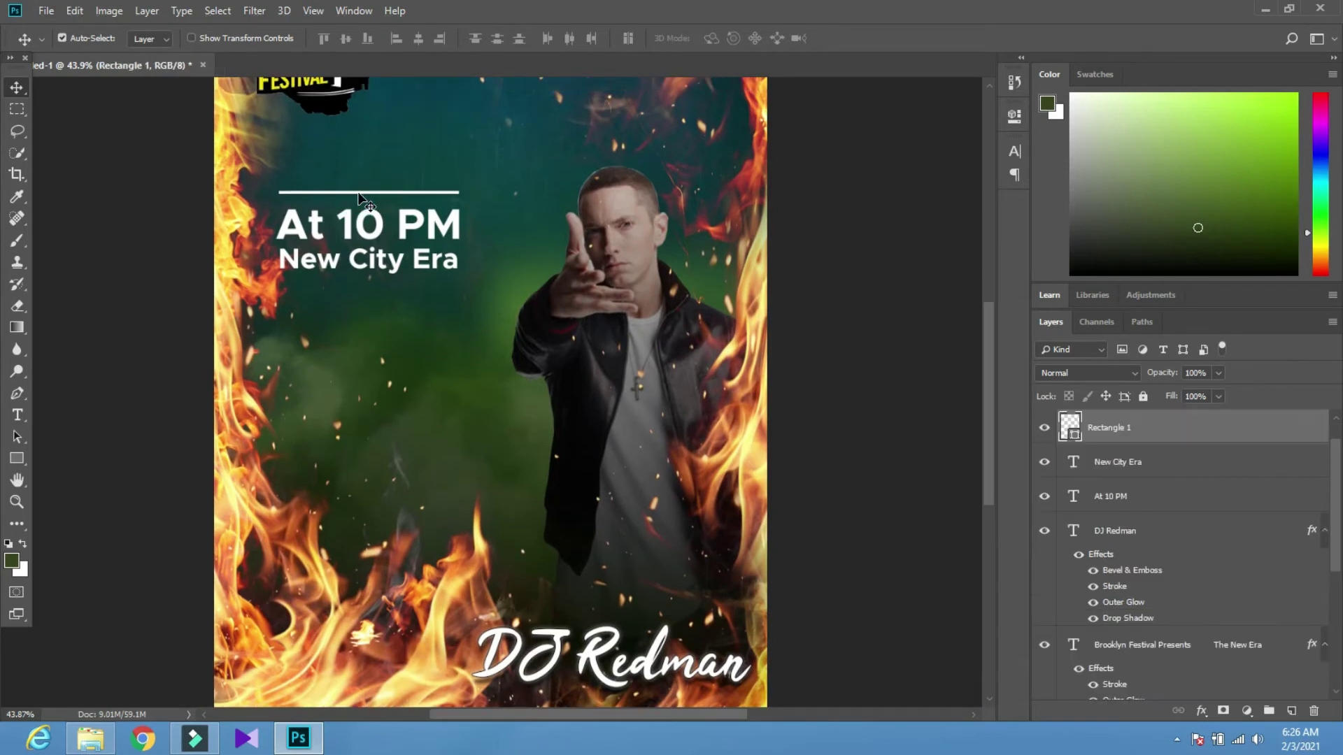
pyautogui.press('Left')
pyautogui.press('Down')
pyautogui.press('Down')
pyautogui.press('Down')
pyautogui.press('Down')
pyautogui.press('Down')
pyautogui.press('Down')
pyautogui.press('Down')
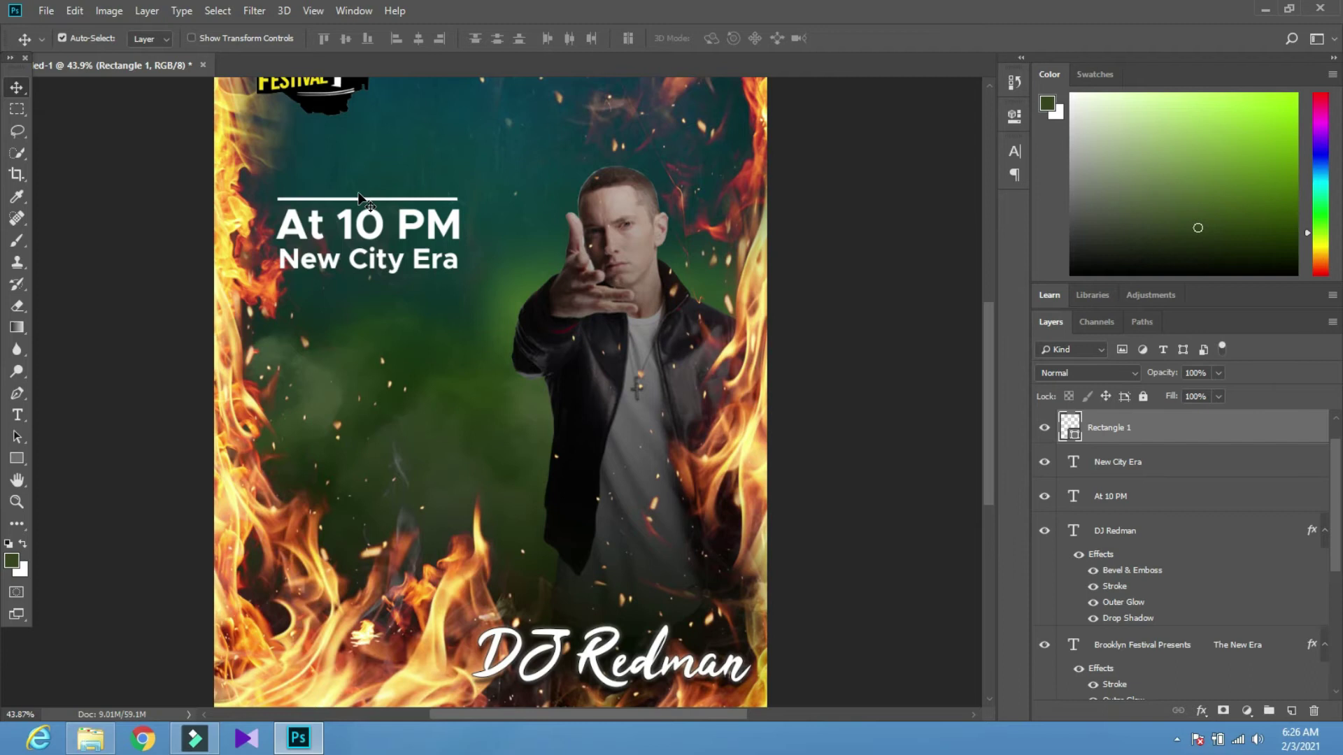
pyautogui.scroll(-7, 341, 203)
pyautogui.scroll(4, 330, 209)
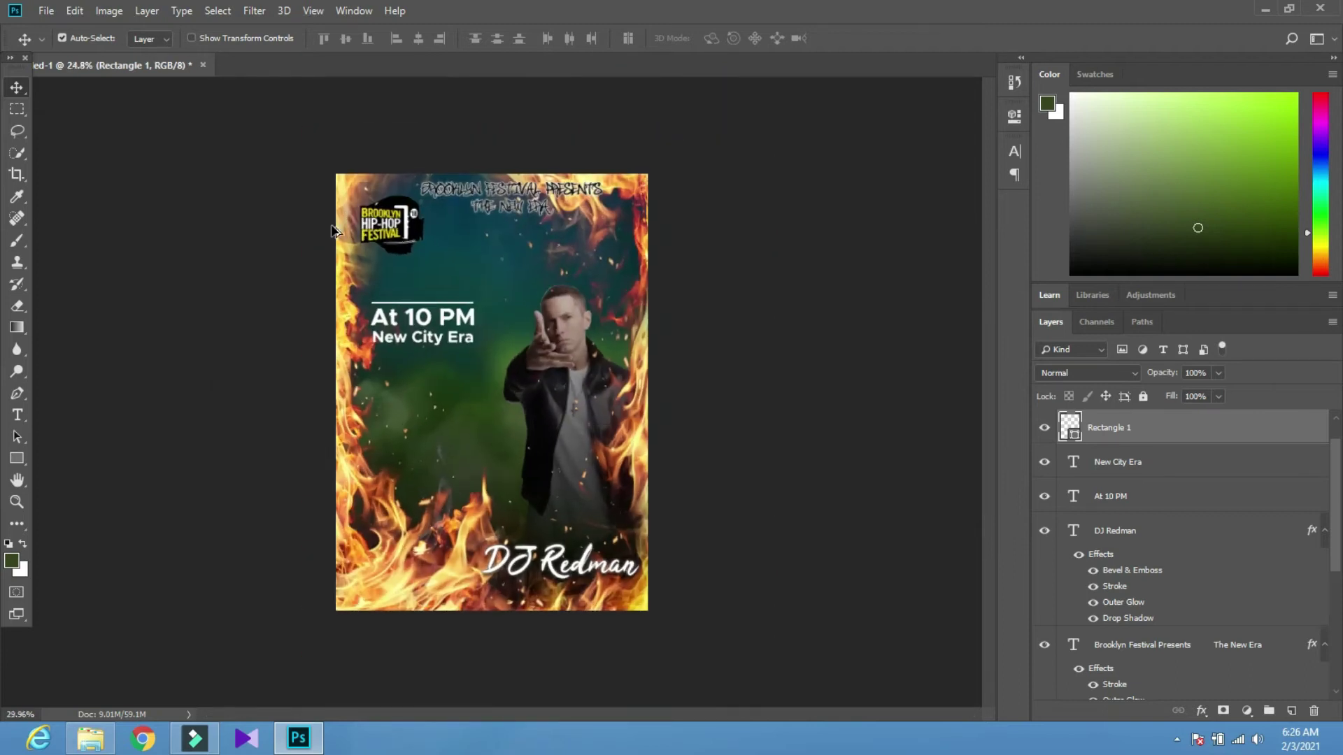
# Move DJ Redman up below New City Era and scale it to about 83%
pyautogui.moveTo(540, 618); pyautogui.dragTo(382, 397)
pyautogui.scroll(-3, 489, 476)
pyautogui.scroll(2, 419, 395)
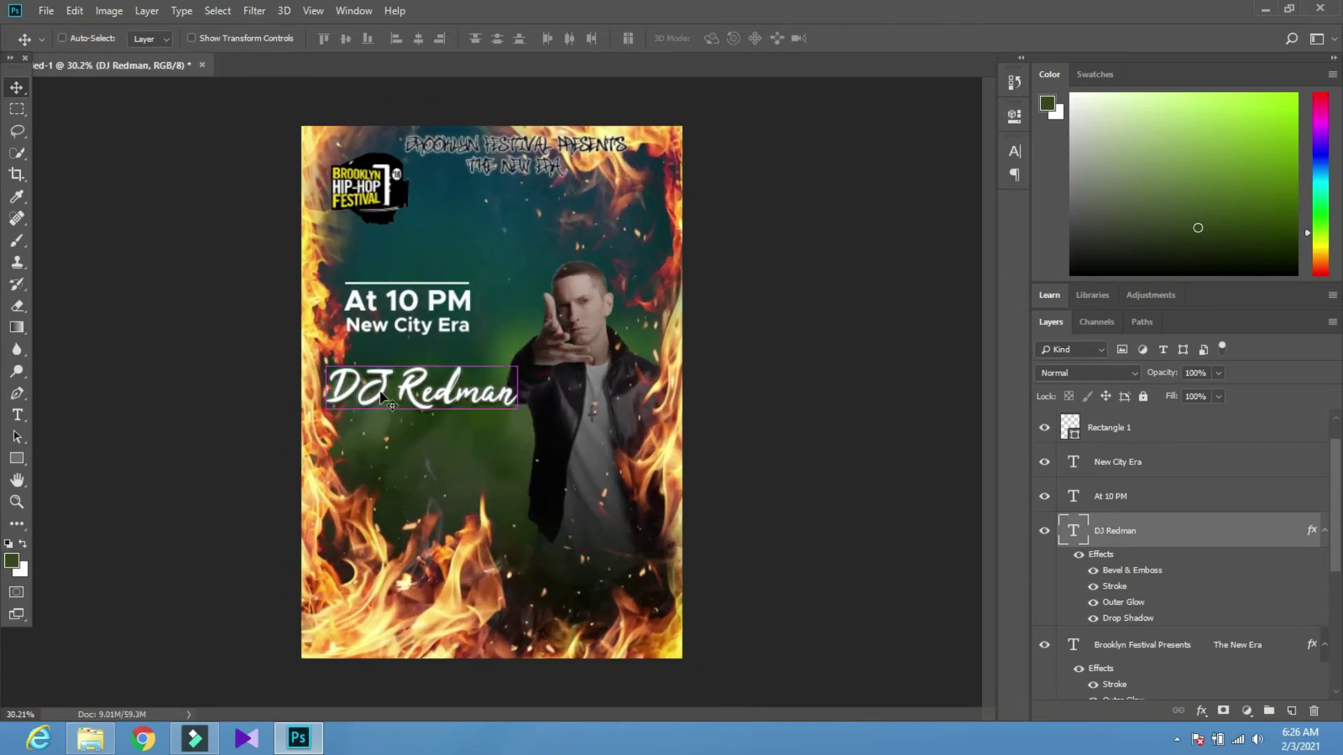
pyautogui.hotkey('ctrl', 't')
pyautogui.moveTo(516, 363); pyautogui.dragTo(433, 412)
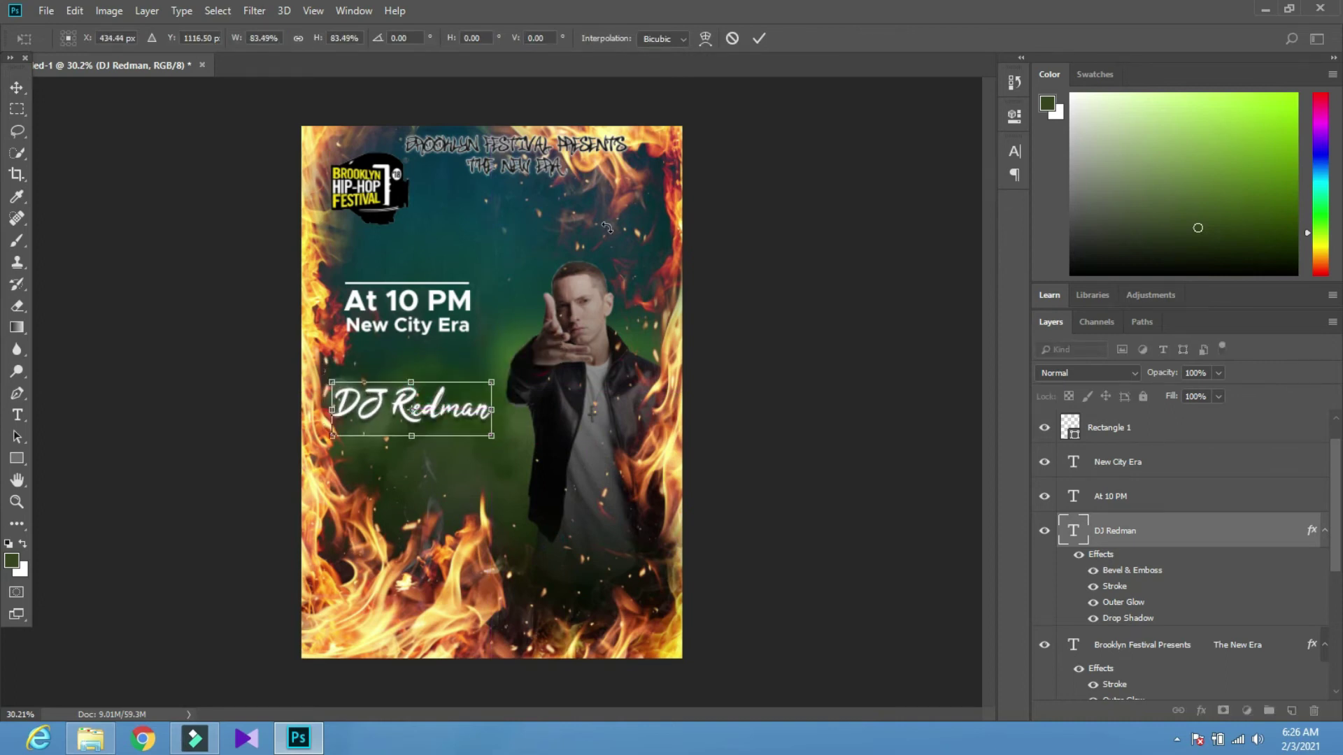
pyautogui.click(764, 39)
pyautogui.moveTo(432, 417); pyautogui.dragTo(443, 470)
# Nudge the white line, At 10 PM and New City Era down together as one block
pyautogui.click(415, 330)
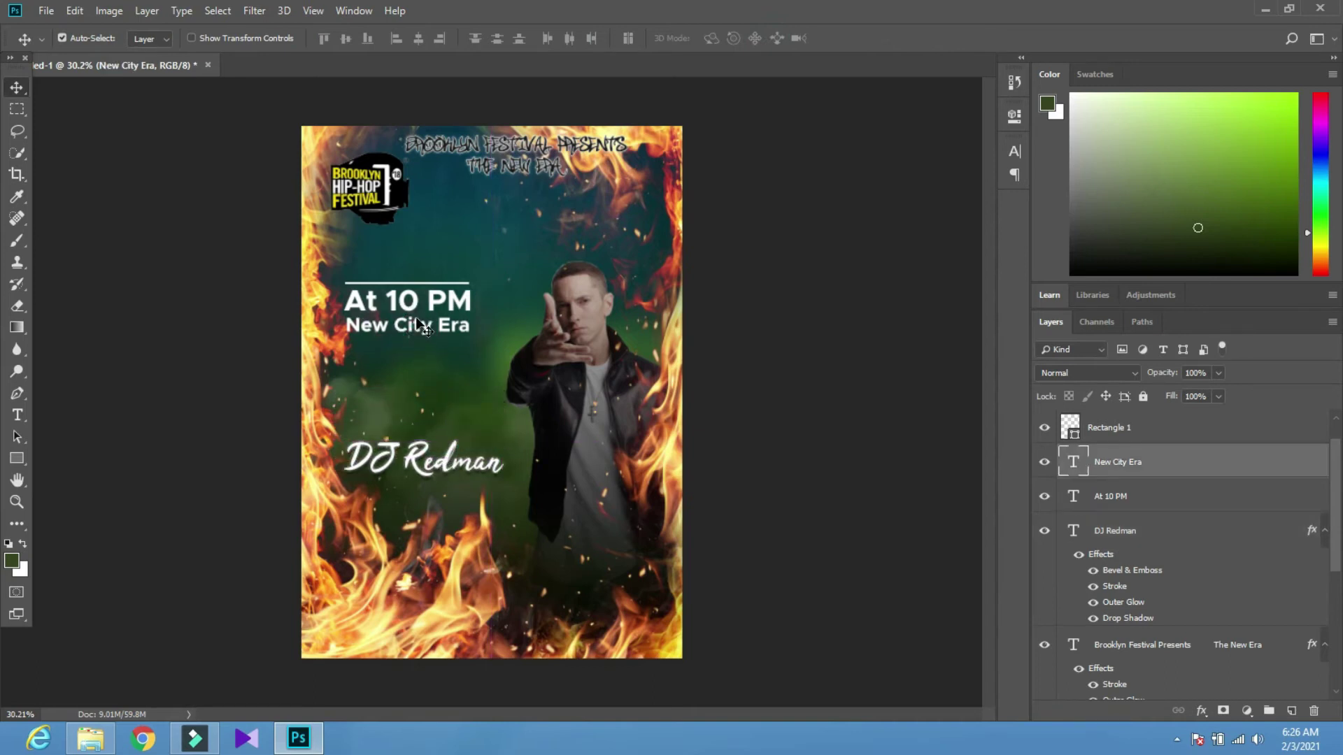
pyautogui.keyDown('shift'); pyautogui.click(416, 297); pyautogui.keyUp('shift')
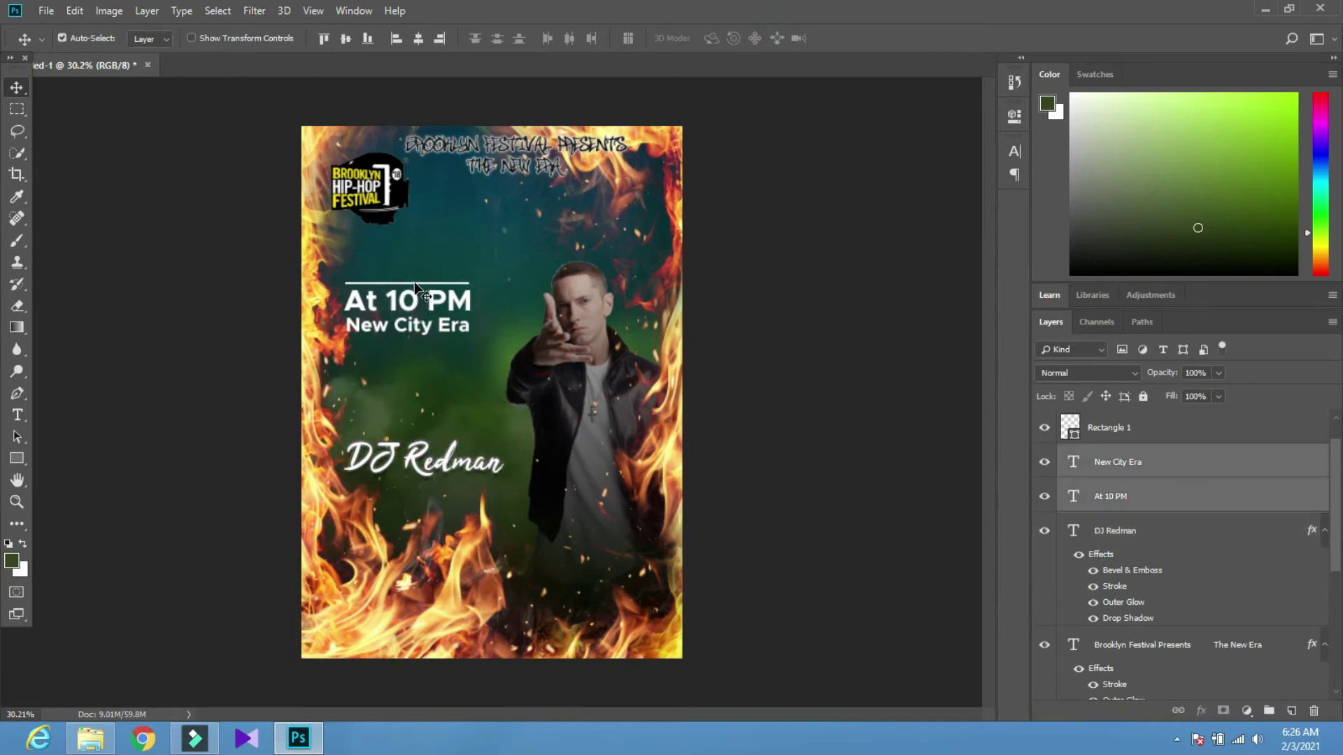
pyautogui.keyDown('shift'); pyautogui.click(415, 285); pyautogui.keyUp('shift')
pyautogui.hotkey('shift', 'Down')
pyautogui.hotkey('shift', 'Down')
pyautogui.hotkey('shift', 'Down')
pyautogui.hotkey('shift', 'Down')
pyautogui.hotkey('shift', 'Down')
pyautogui.hotkey('shift', 'Down')
pyautogui.hotkey('shift', 'Down')
pyautogui.hotkey('shift', 'Down')
pyautogui.hotkey('shift', 'Down')
pyautogui.hotkey('shift', 'Down')
pyautogui.hotkey('shift', 'Down')
pyautogui.hotkey('shift', 'Down')
pyautogui.hotkey('shift', 'Down')
pyautogui.hotkey('shift', 'Down')
pyautogui.hotkey('shift', 'Down')
pyautogui.hotkey('shift', 'Down')
pyautogui.hotkey('shift', 'Down')
pyautogui.hotkey('shift', 'Down')
pyautogui.hotkey('shift', 'Down')
pyautogui.hotkey('shift', 'Down')
pyautogui.hotkey('shift', 'Down')
pyautogui.hotkey('shift', 'Down')
pyautogui.hotkey('shift', 'Down')
pyautogui.hotkey('shift', 'Down')
pyautogui.hotkey('shift', 'Down')
pyautogui.hotkey('shift', 'Down')
pyautogui.hotkey('shift', 'Down')
pyautogui.hotkey('shift', 'Down')
pyautogui.hotkey('shift', 'Down')
pyautogui.hotkey('shift', 'Down')
pyautogui.hotkey('shift', 'Down')
pyautogui.hotkey('shift', 'Down')
pyautogui.hotkey('shift', 'Down')
pyautogui.hotkey('shift', 'Down')
pyautogui.hotkey('shift', 'Down')
pyautogui.hotkey('shift', 'Down')
pyautogui.hotkey('shift', 'Down')
pyautogui.hotkey('shift', 'Down')
pyautogui.hotkey('shift', 'Down')
pyautogui.hotkey('shift', 'Down')
pyautogui.hotkey('shift', 'Down')
pyautogui.hotkey('shift', 'Right')
pyautogui.hotkey('shift', 'Right')
pyautogui.hotkey('shift', 'Right')
pyautogui.hotkey('shift', 'Right')
pyautogui.hotkey('shift', 'Right')
pyautogui.hotkey('shift', 'Right')
pyautogui.hotkey('shift', 'Up')
pyautogui.click(437, 329)
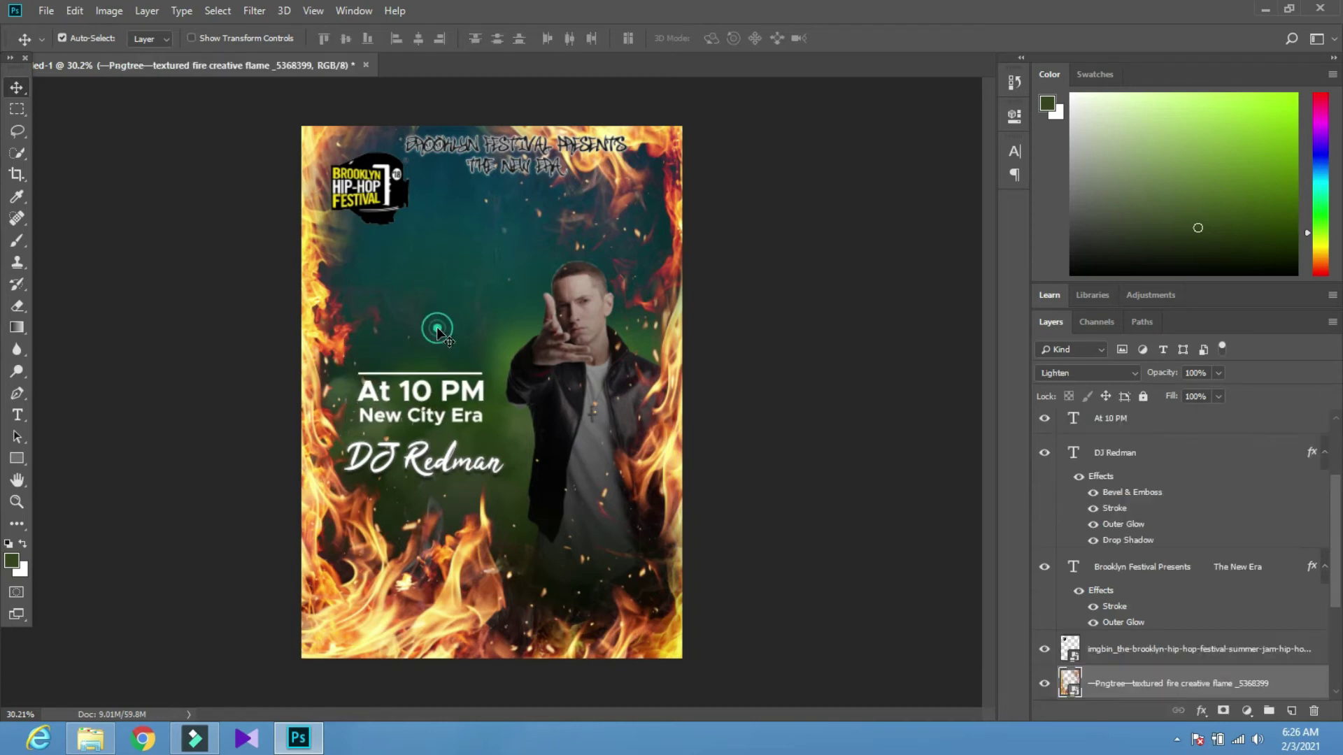
pyautogui.click(427, 397)
# Colour the At 10 PM text orange
pyautogui.press('t')
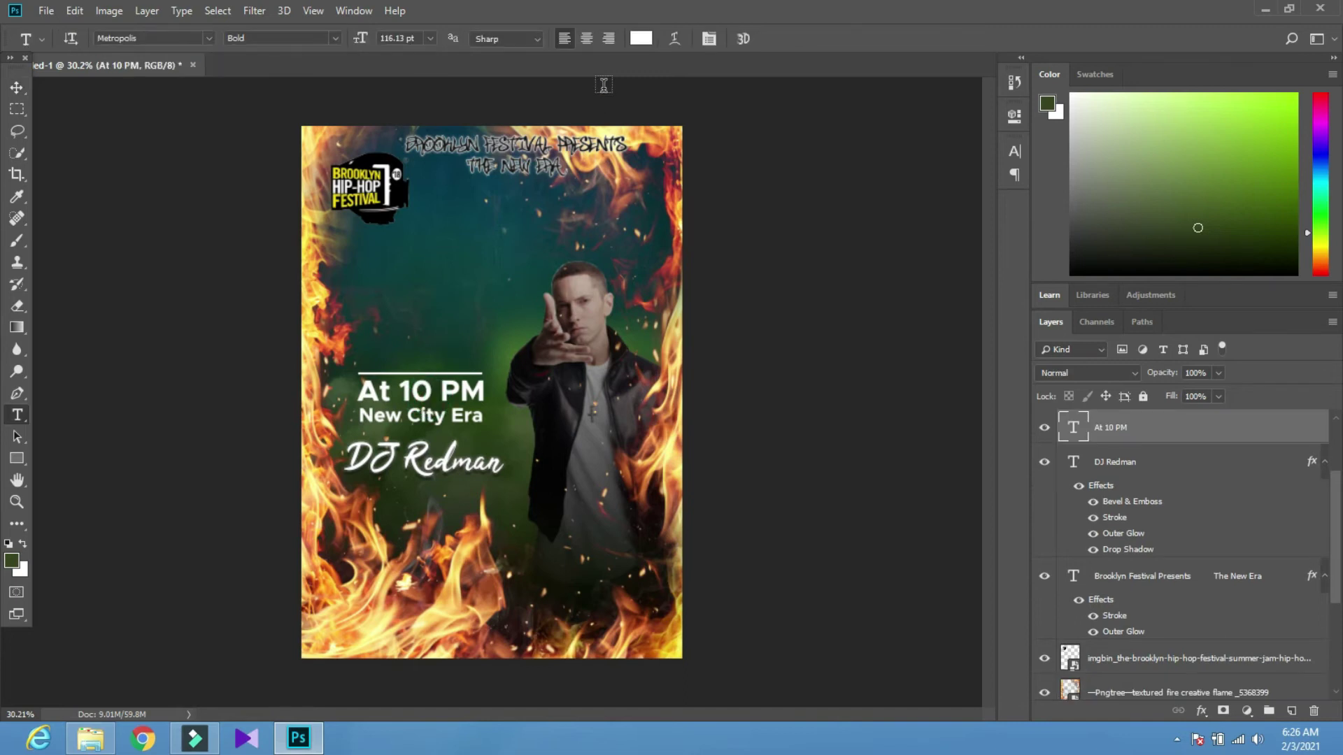
pyautogui.click(641, 38)
pyautogui.click(840, 431)
pyautogui.click(908, 484)
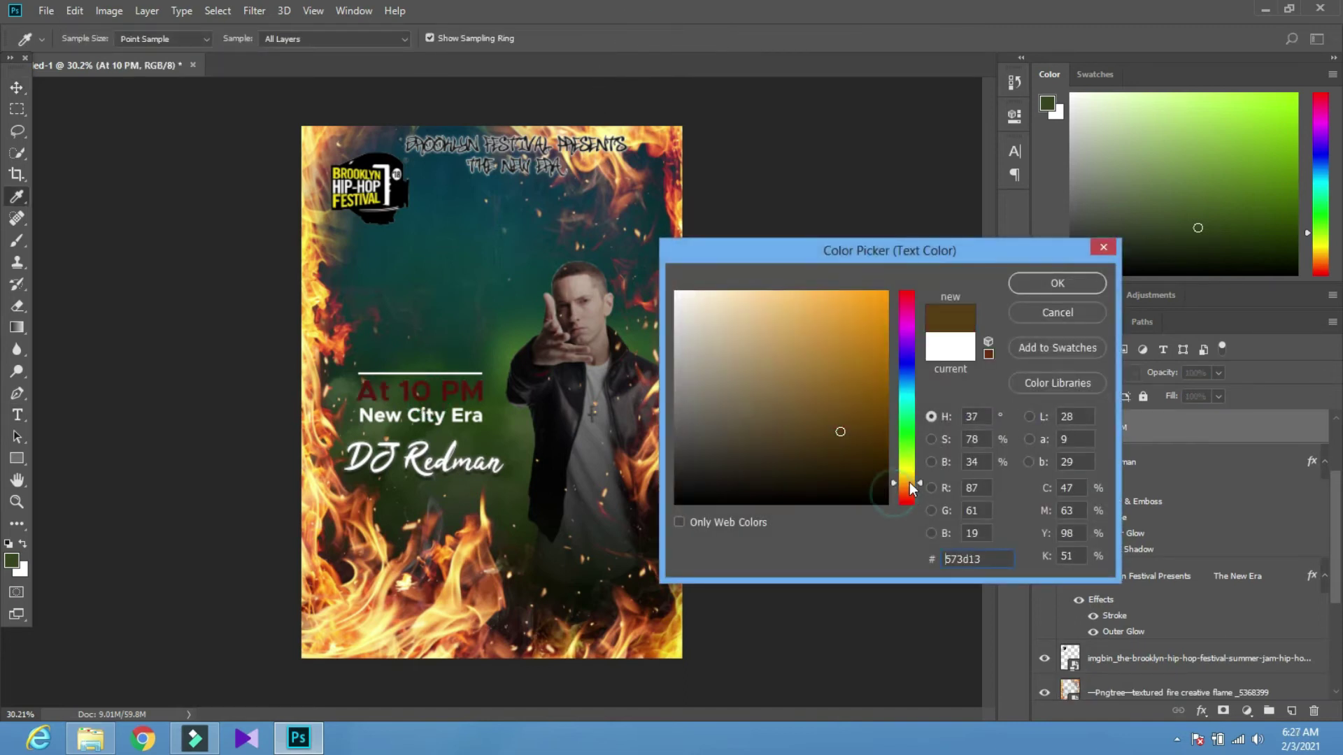
pyautogui.moveTo(870, 370); pyautogui.dragTo(903, 293)
pyautogui.moveTo(895, 490); pyautogui.dragTo(903, 486)
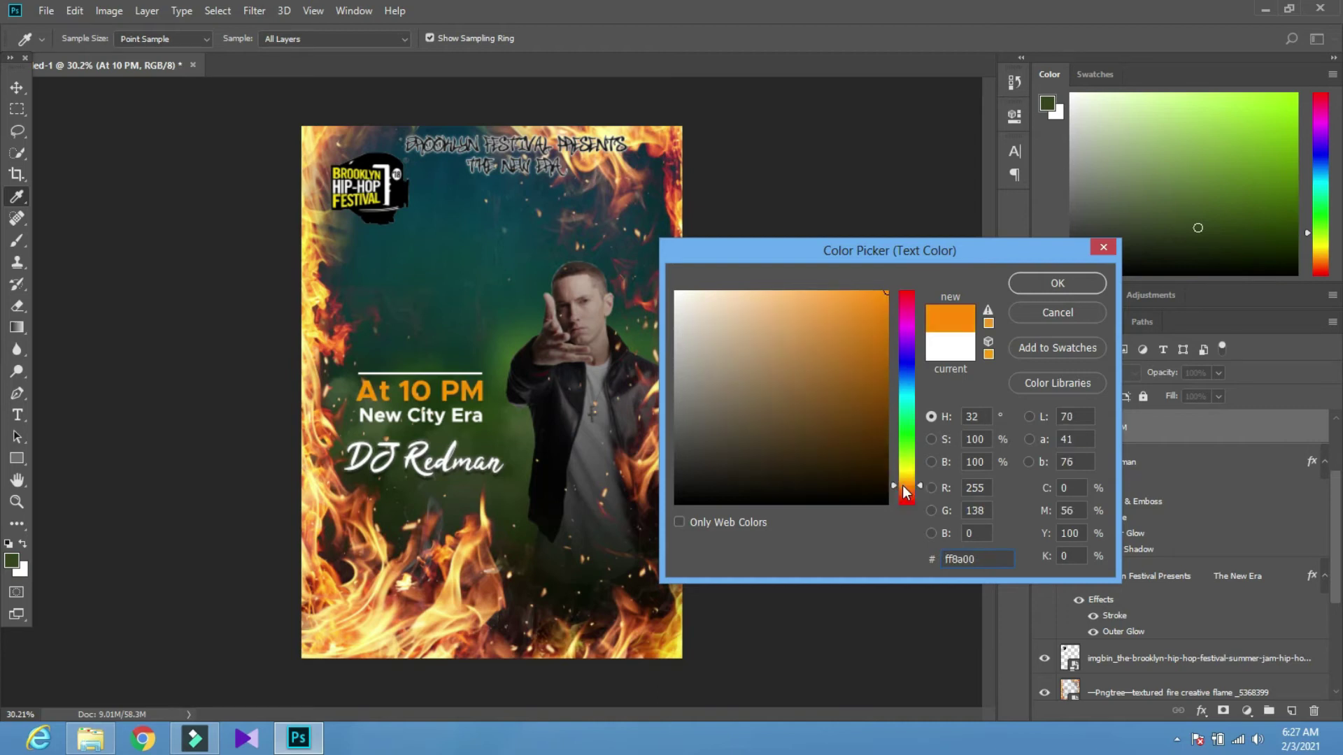
pyautogui.click(1058, 280)
# Give New City Era the same orange, sampled from At 10 PM
pyautogui.press('v')
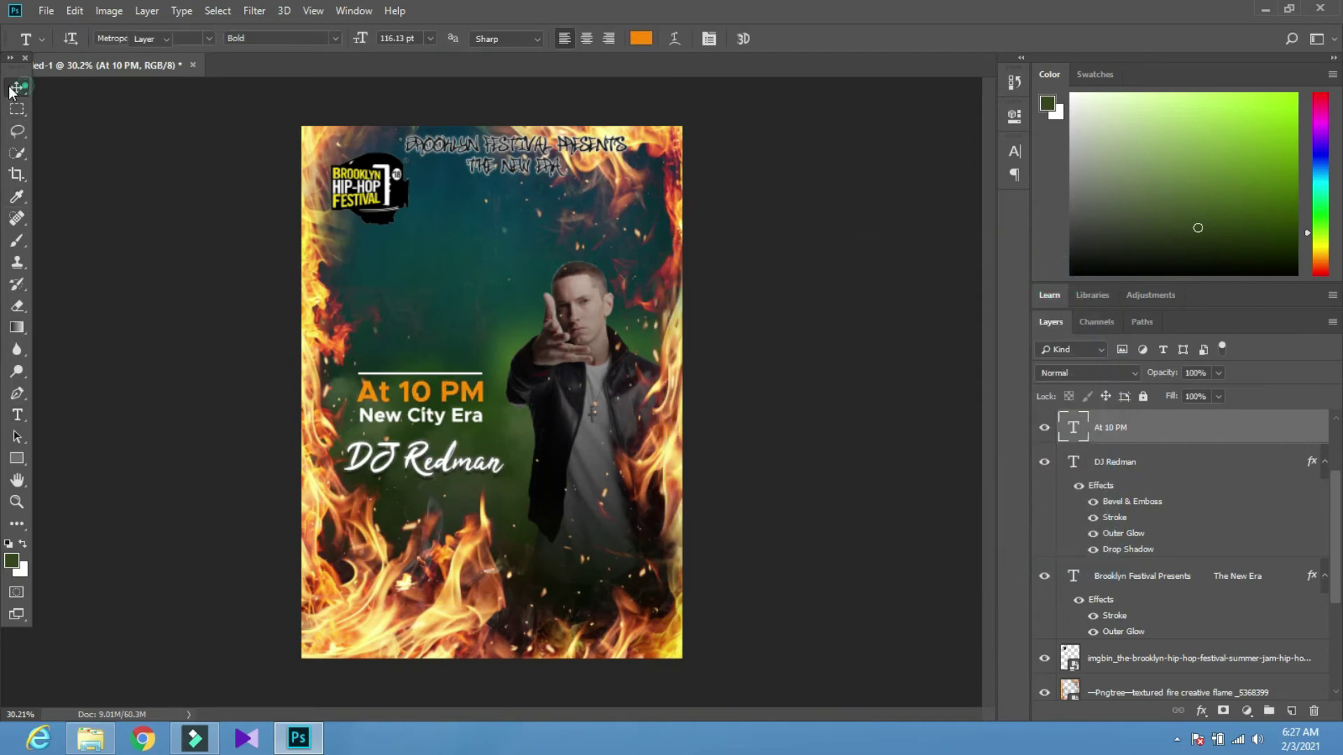
pyautogui.scroll(3, 417, 428)
pyautogui.scroll(6, 417, 428)
pyautogui.click(418, 428)
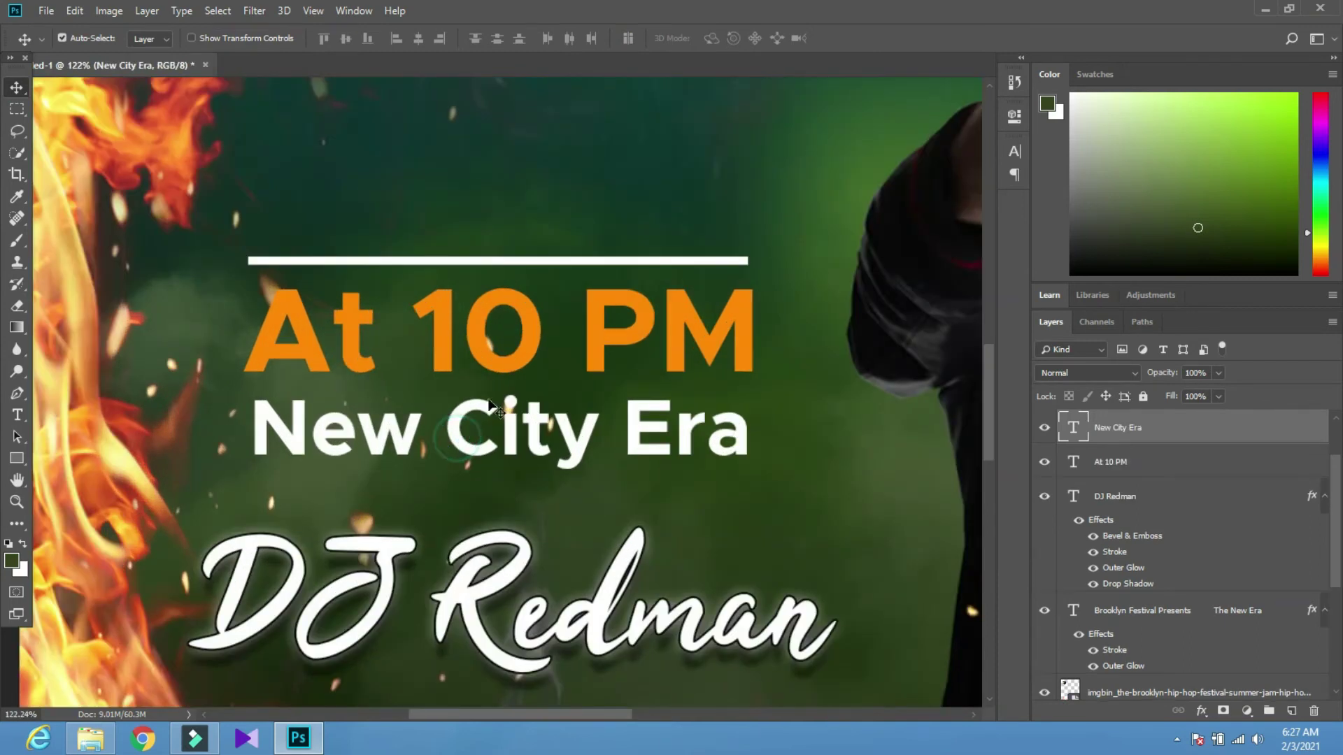
pyautogui.press('t')
pyautogui.click(642, 38)
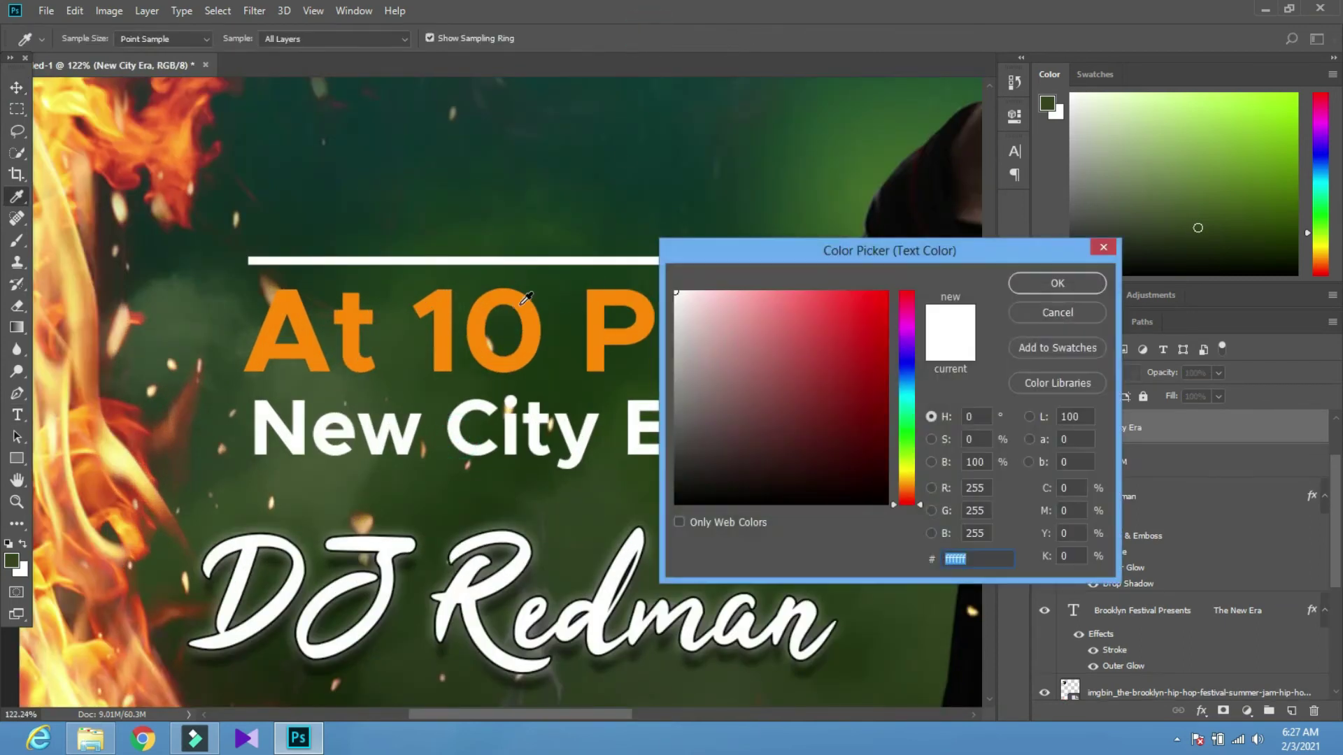
pyautogui.click(522, 303)
pyautogui.click(1058, 282)
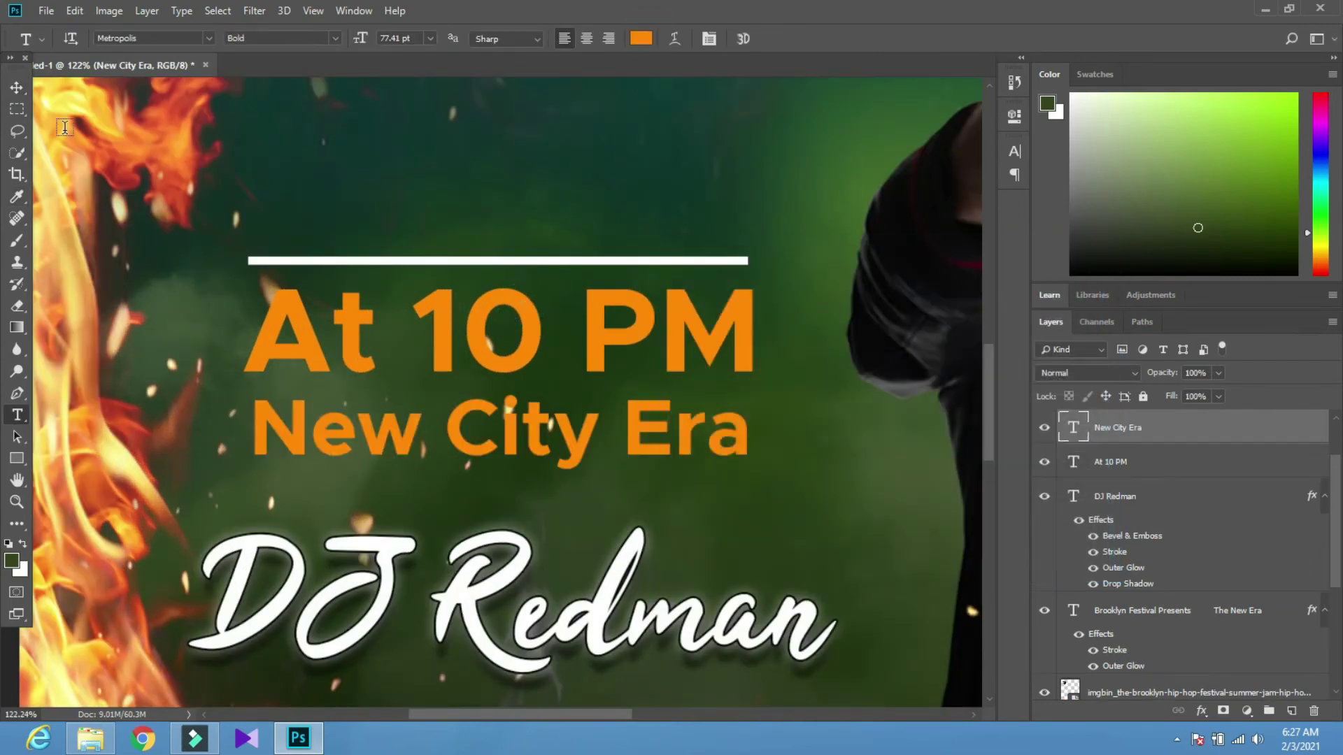
pyautogui.click(16, 87)
pyautogui.click(444, 344)
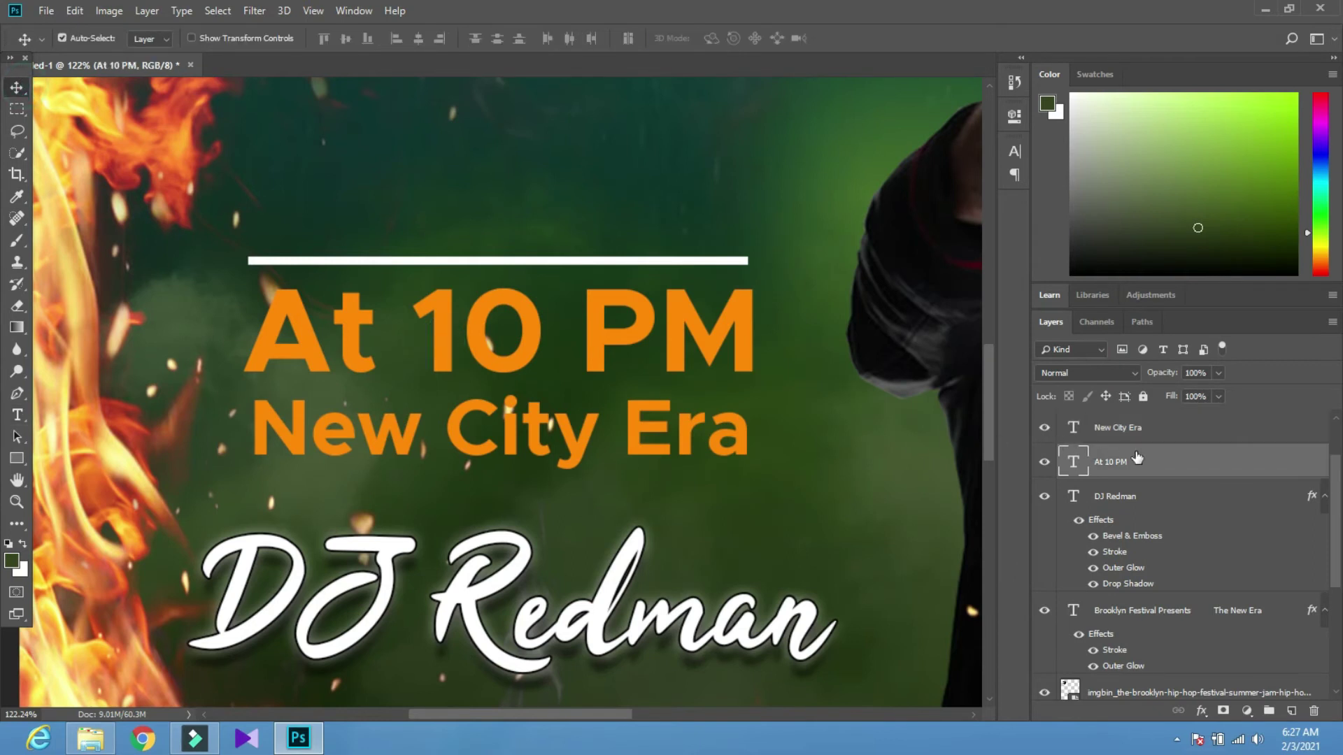
# Add a white Stroke to the At 10 PM layer style
pyautogui.doubleClick(1147, 459)
pyautogui.click(717, 425)
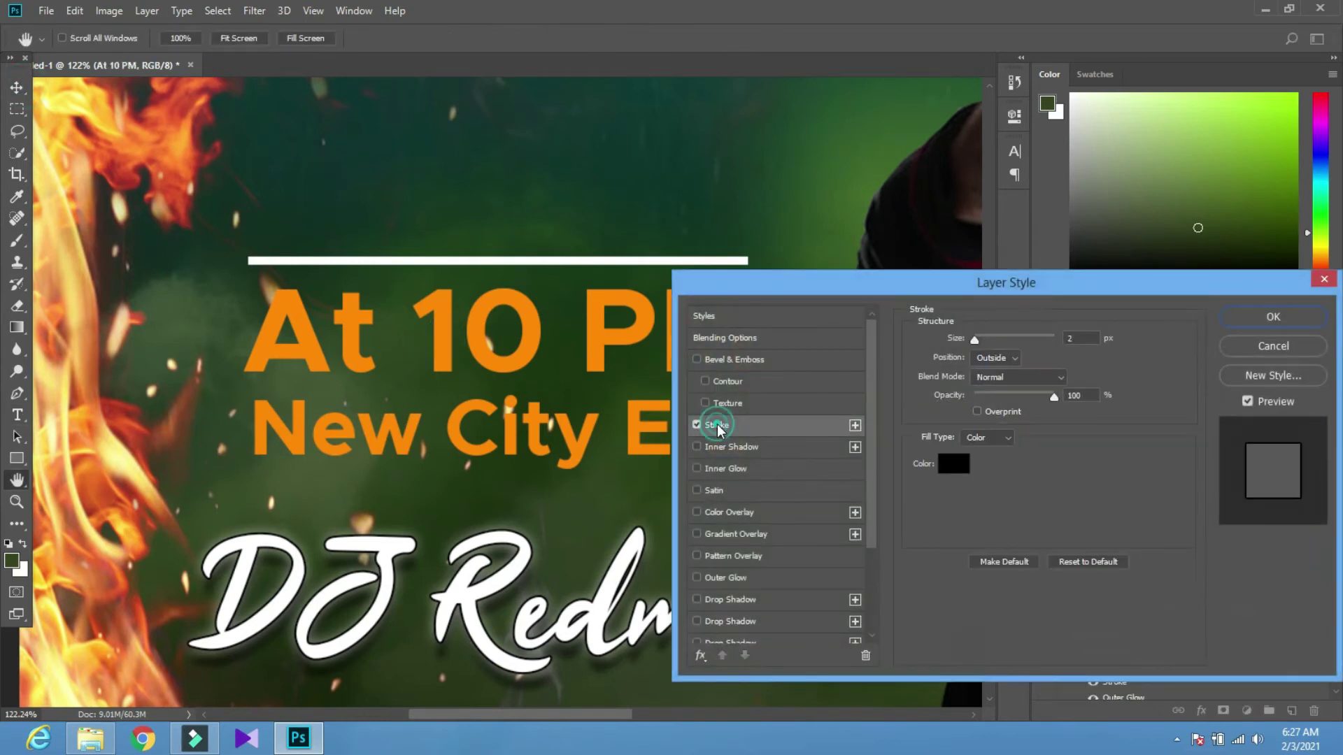
pyautogui.click(946, 463)
pyautogui.click(676, 292)
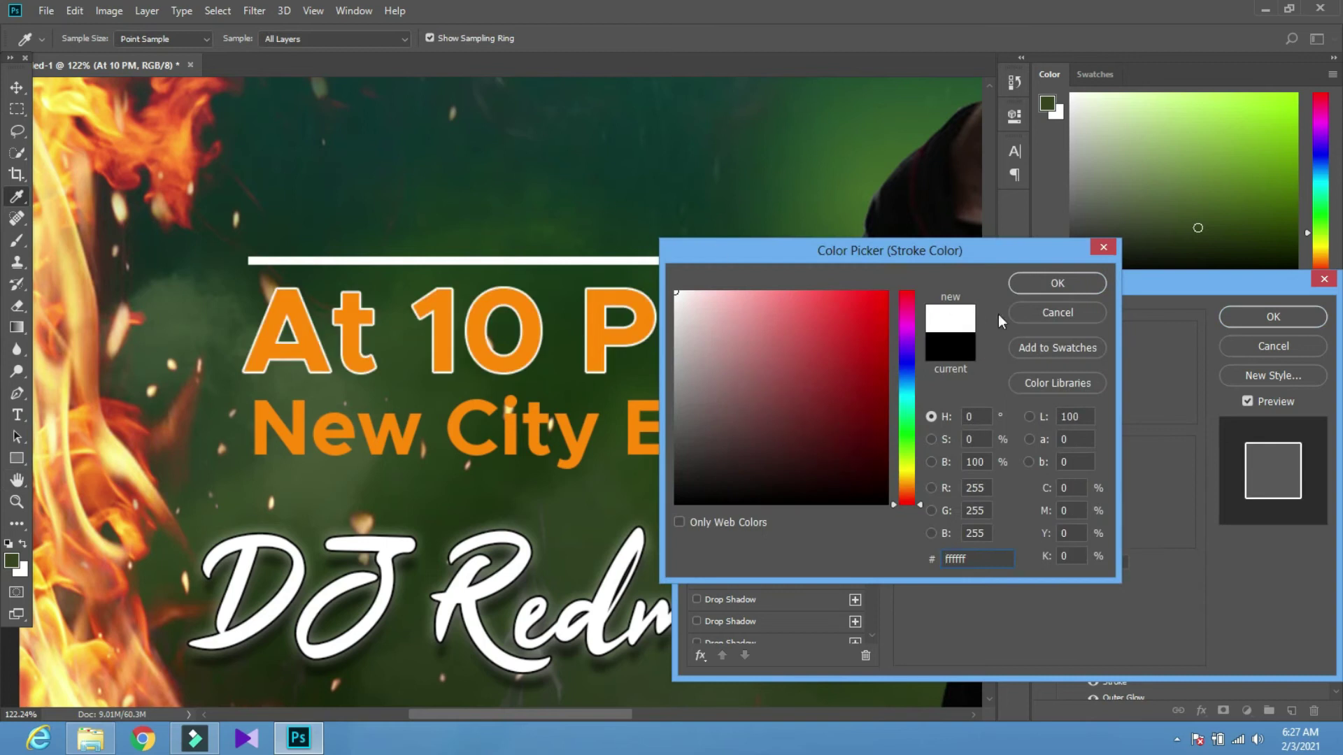
pyautogui.click(1054, 287)
# Add an Outer Glow, apply the effects, and copy them onto New City Era
pyautogui.click(697, 425)
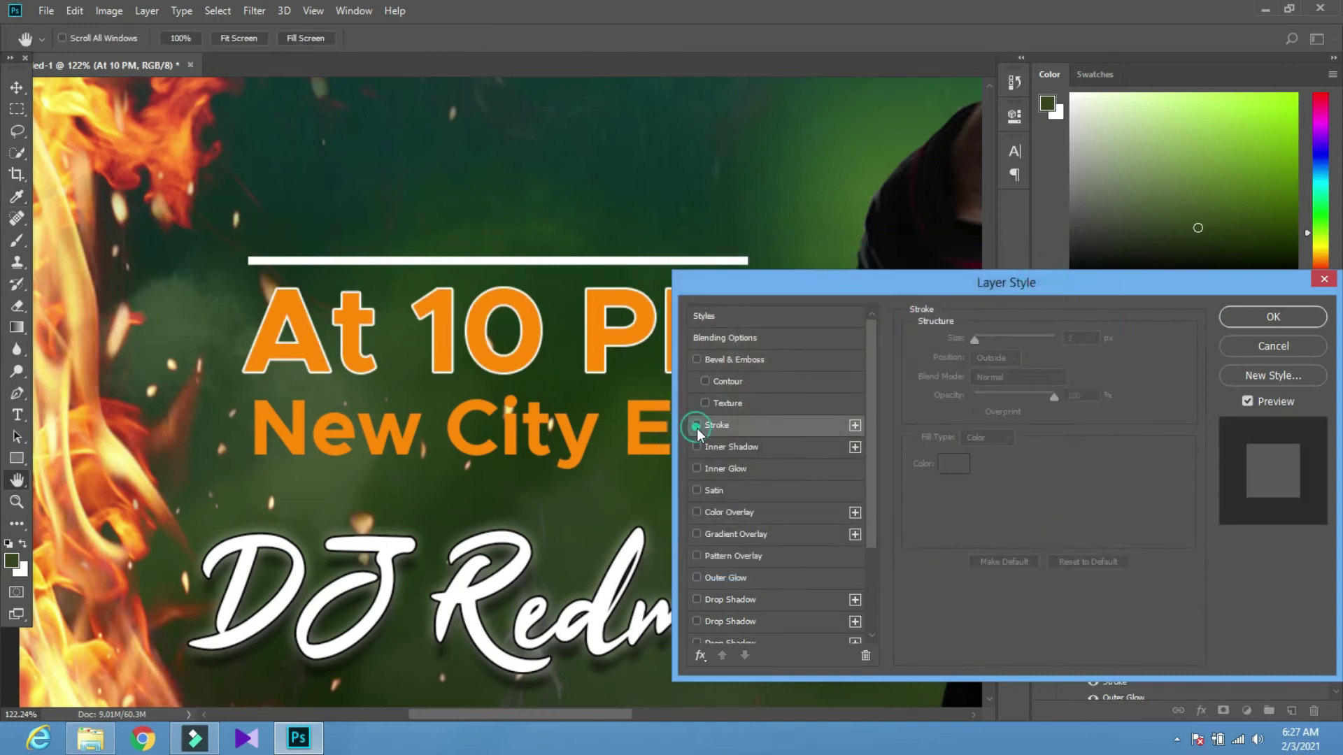
pyautogui.click(697, 577)
pyautogui.click(697, 575)
pyautogui.click(698, 572)
pyautogui.click(696, 427)
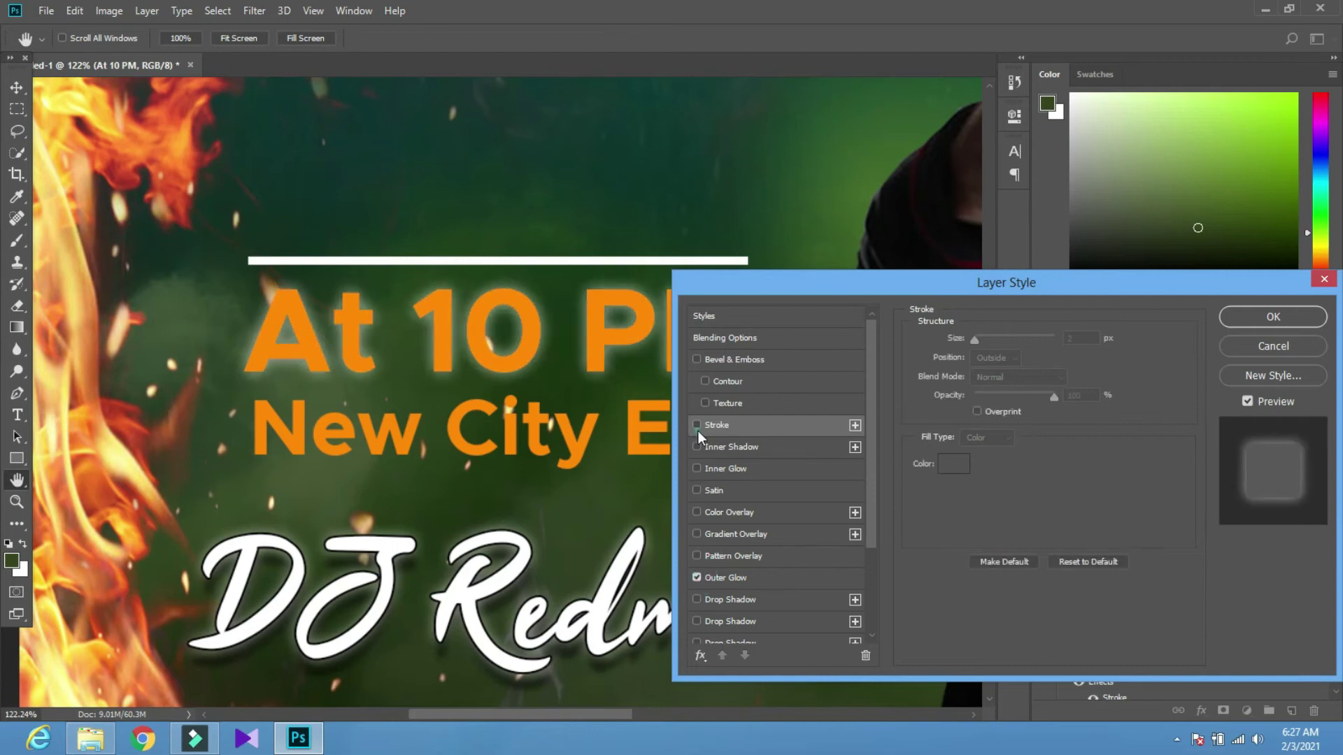
pyautogui.click(1233, 316)
pyautogui.moveTo(1103, 492); pyautogui.dragTo(1119, 430)
pyautogui.scroll(-5, 743, 444)
# Nudge DJ Redman slightly lower and duplicate it below the original
pyautogui.scroll(-2, 743, 444)
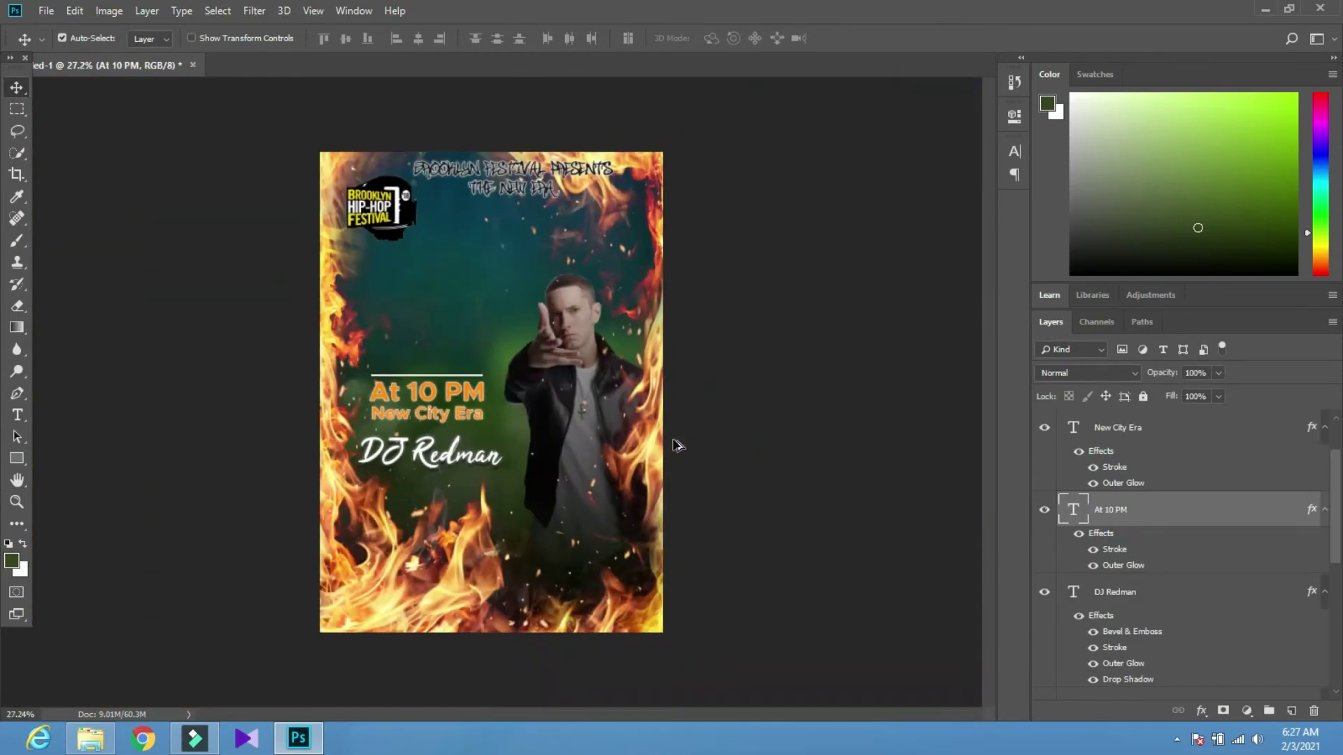
pyautogui.scroll(2, 490, 483)
pyautogui.moveTo(404, 452); pyautogui.dragTo(406, 462)
pyautogui.moveTo(404, 468); pyautogui.dragTo(400, 534)
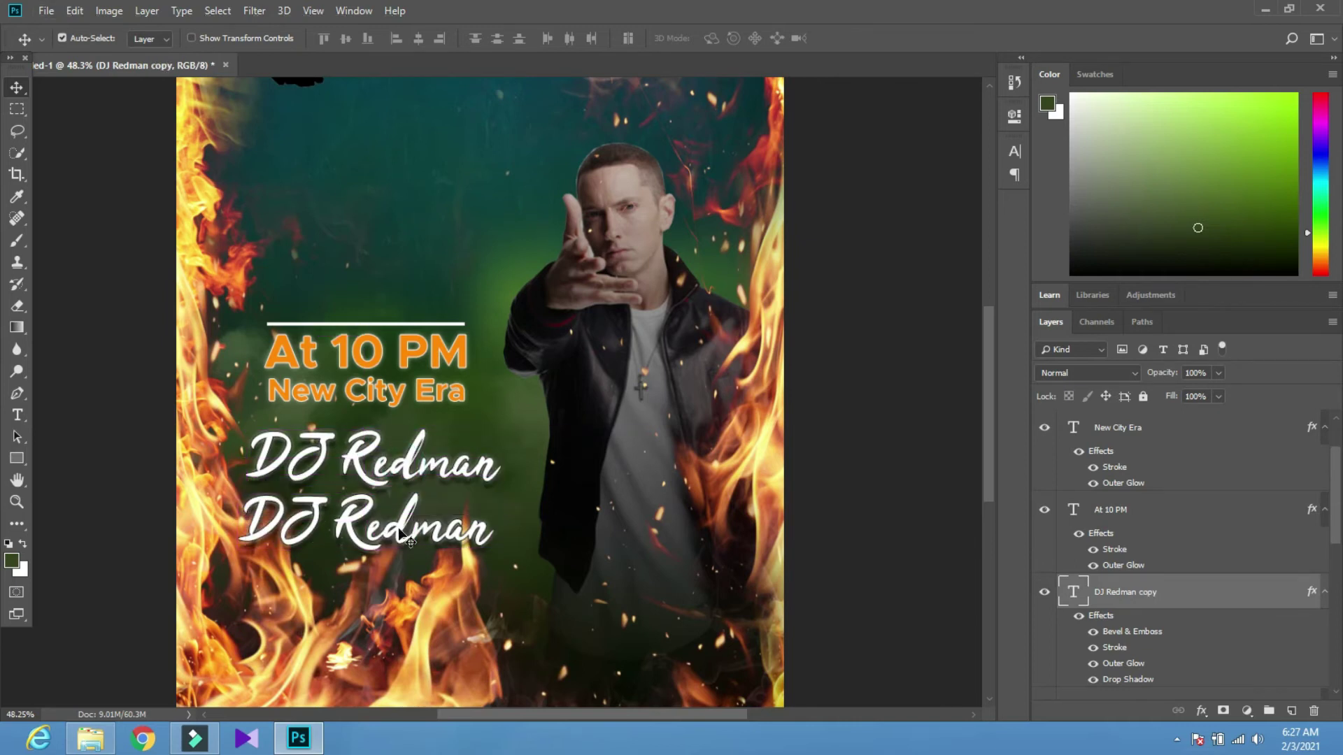
# Retype the copy as 'Brand Ceremony of' with a person's name on a second line
pyautogui.press('t')
pyautogui.doubleClick(398, 526)
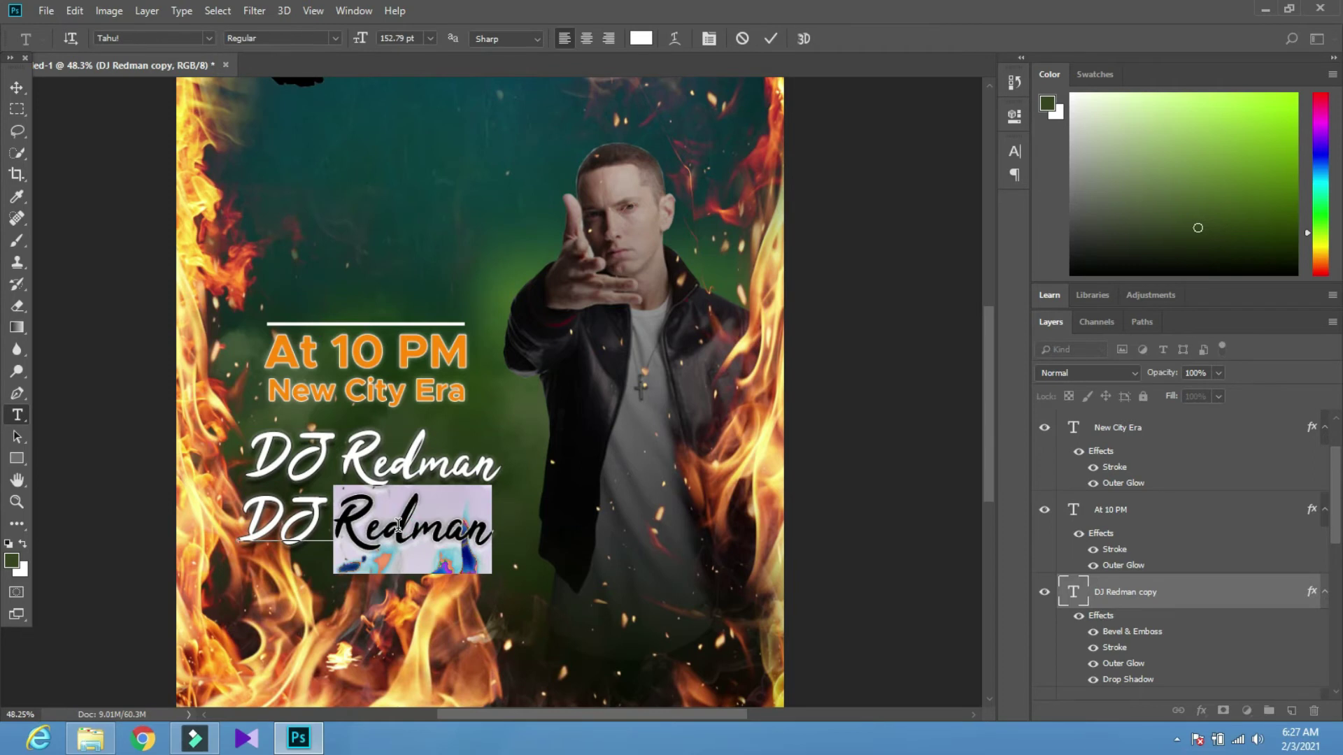
pyautogui.press('BackSpace')
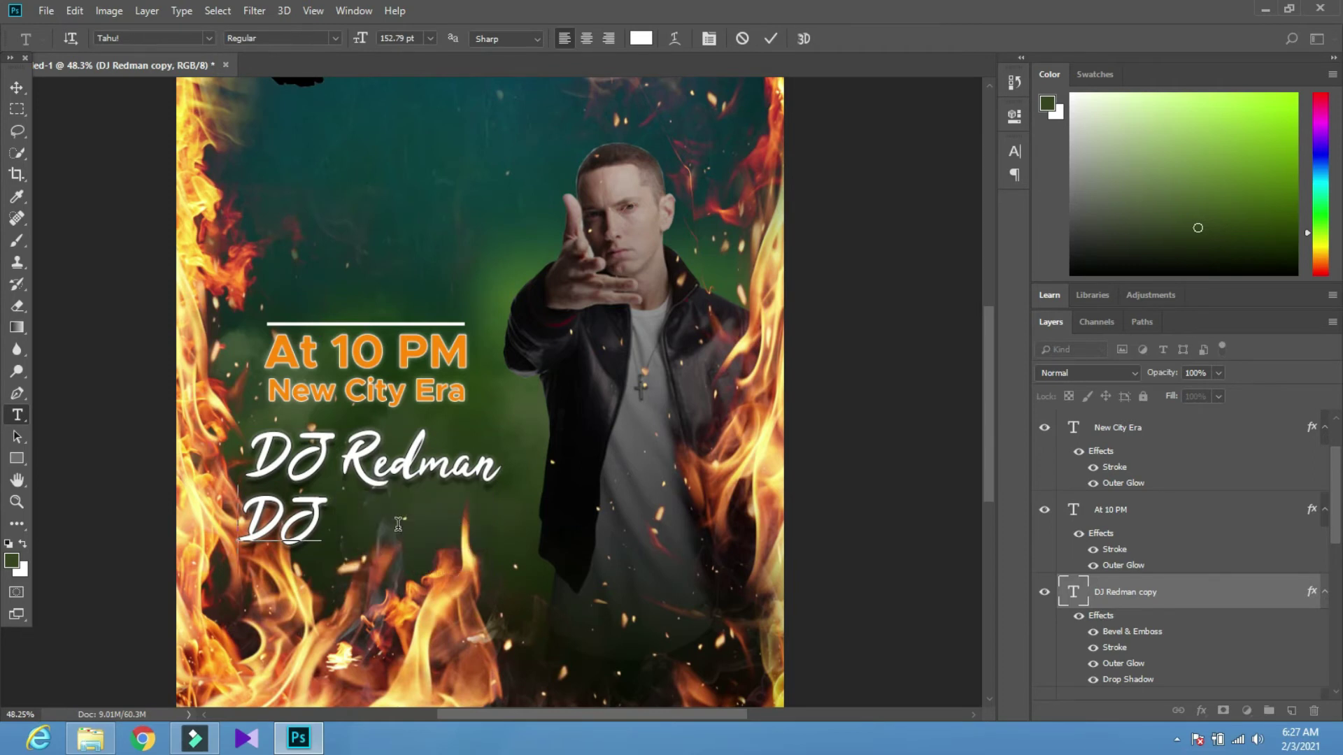
pyautogui.press('BackSpace')
pyautogui.press('BackSpace')
pyautogui.press('BackSpace')
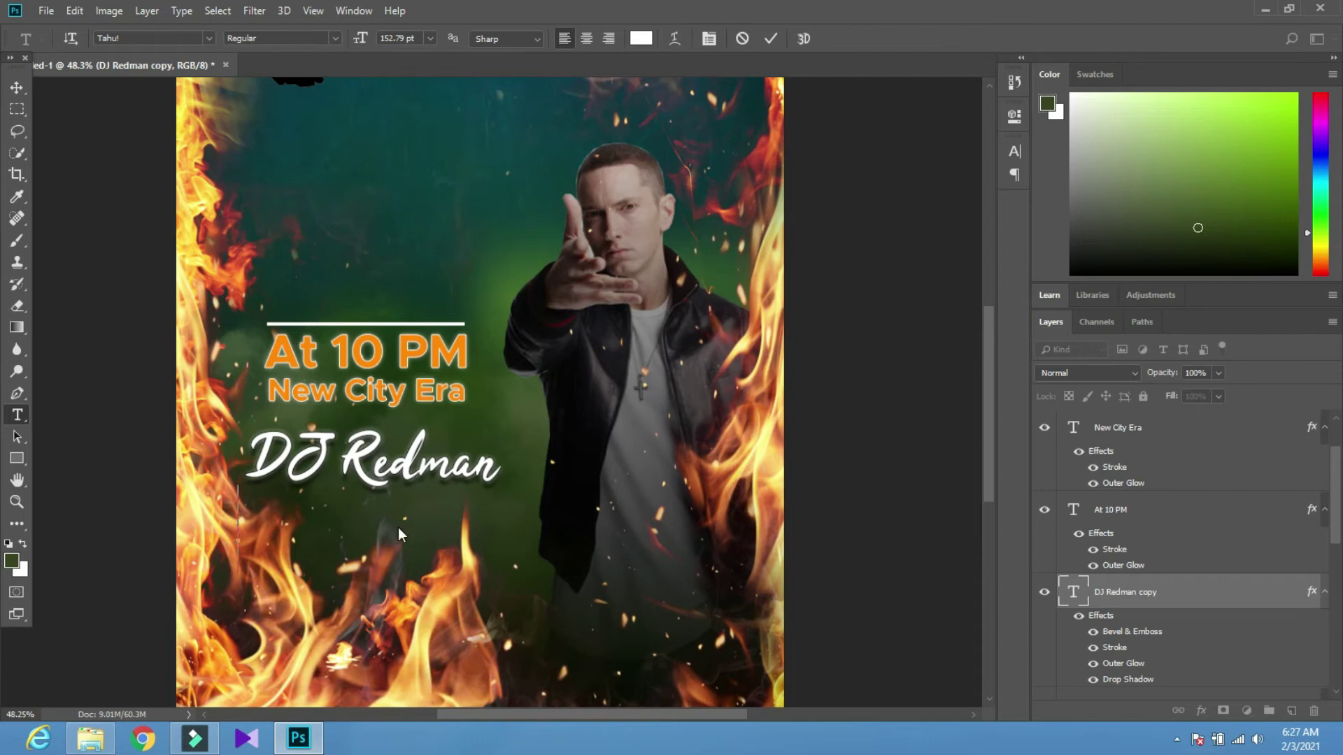
pyautogui.write('Brand')
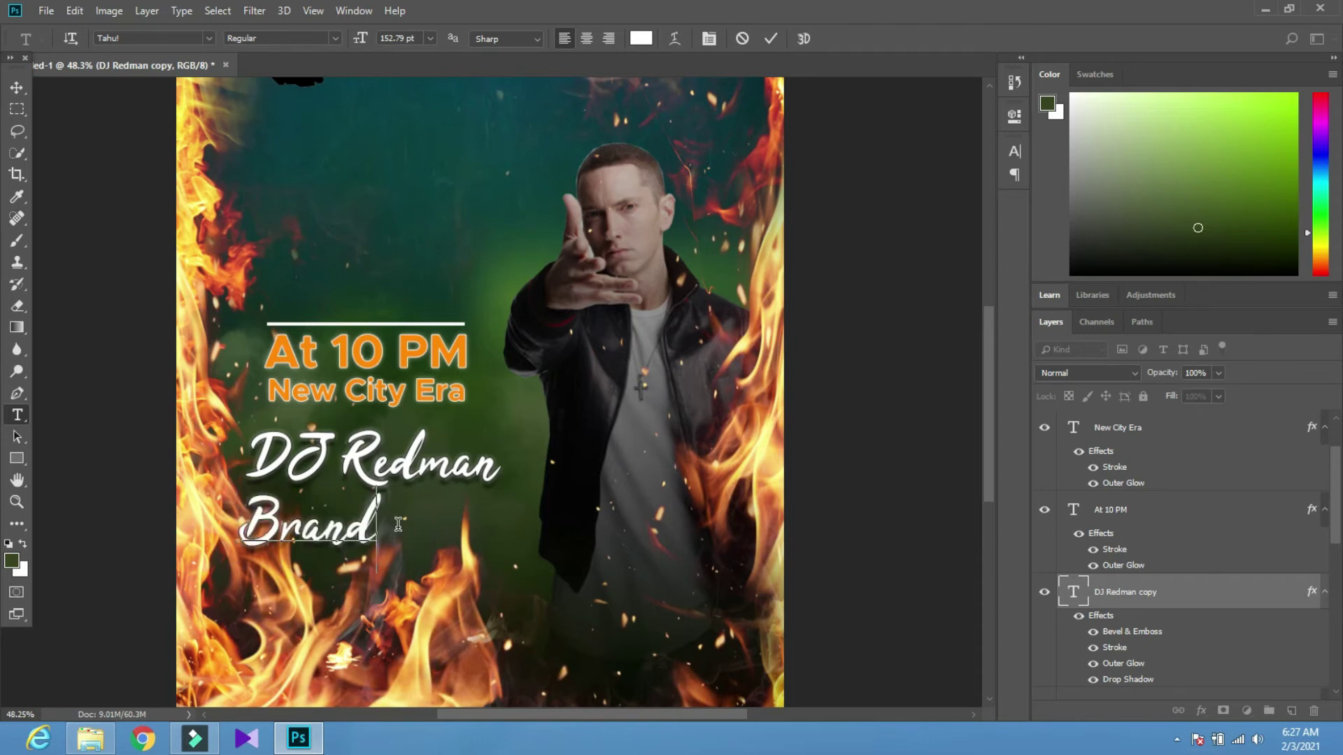
pyautogui.write(' Ceremon')
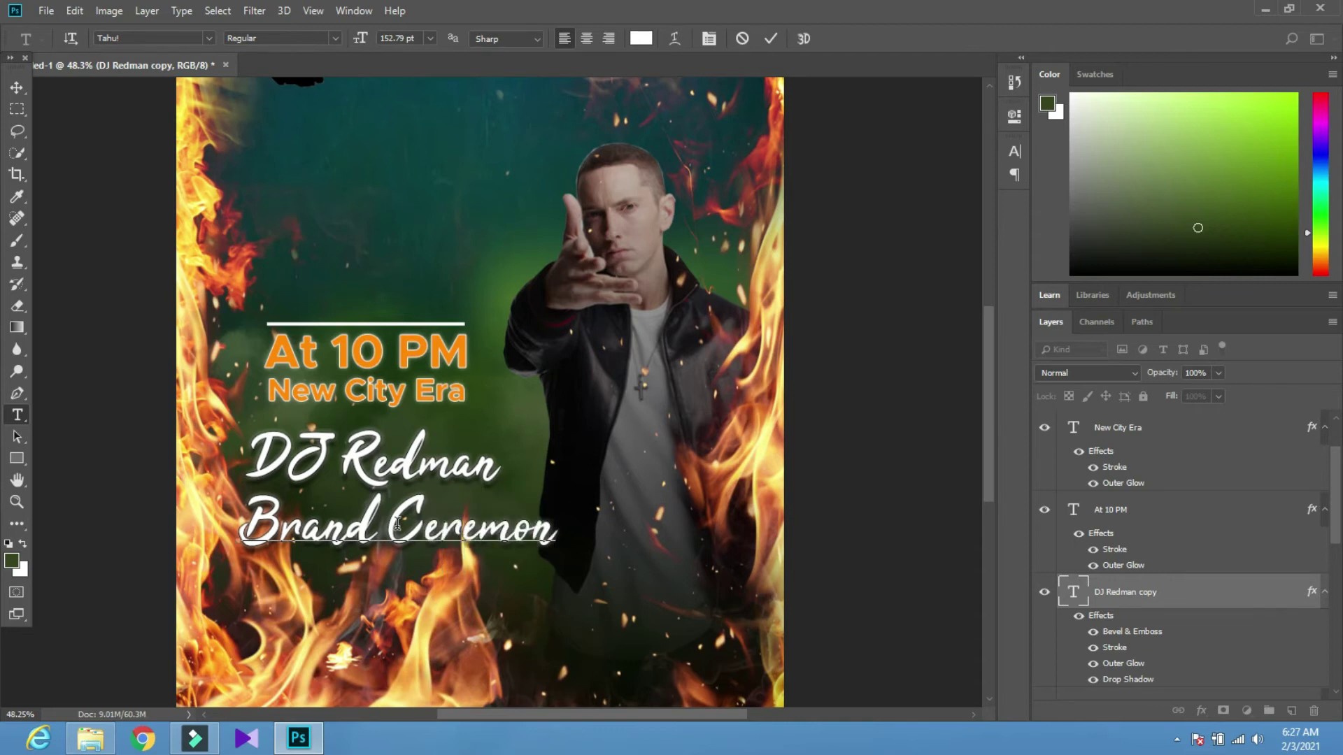
pyautogui.write('y of')
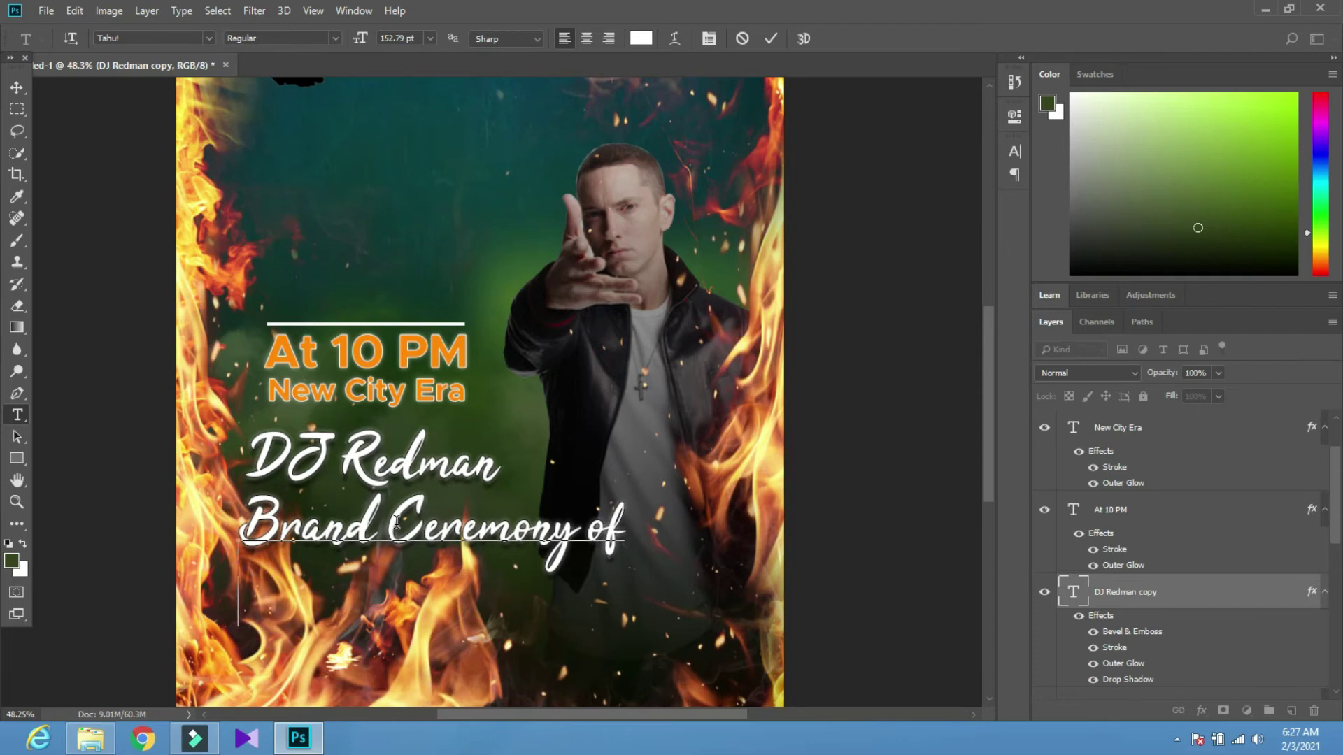
pyautogui.press('Return')
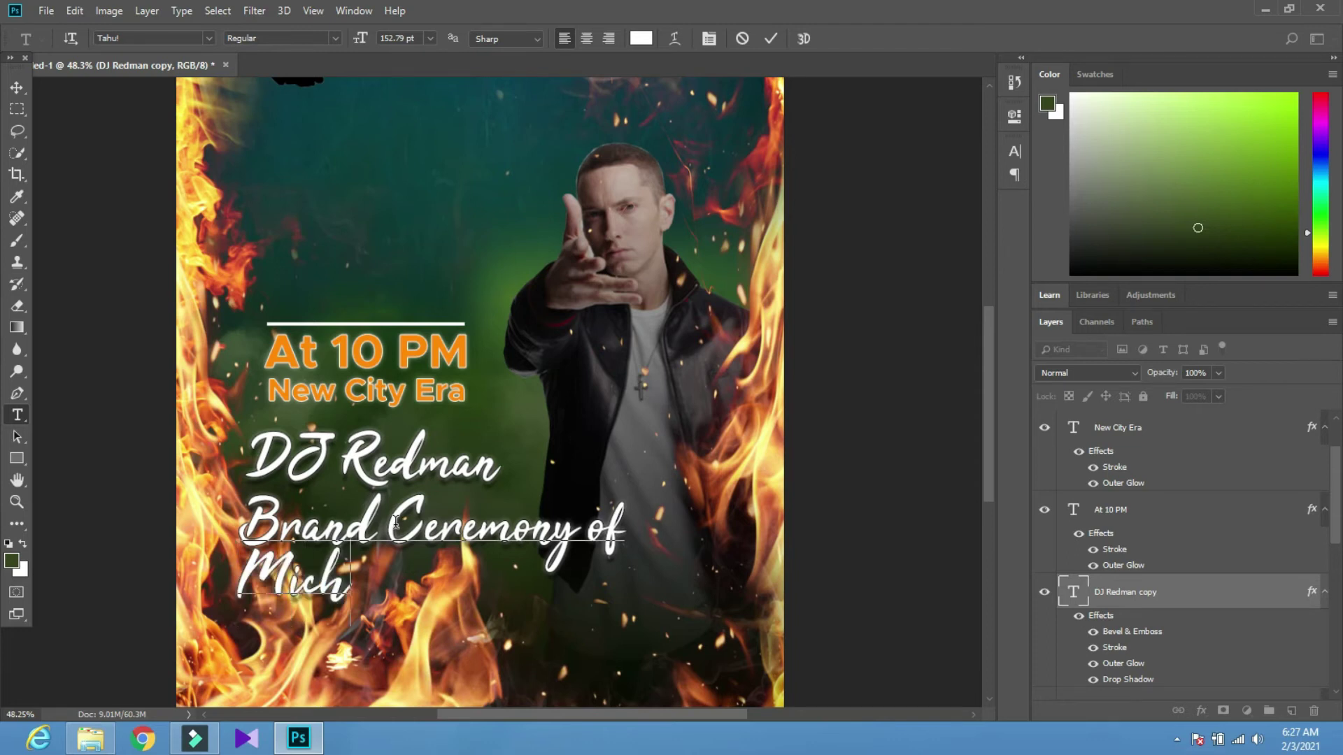
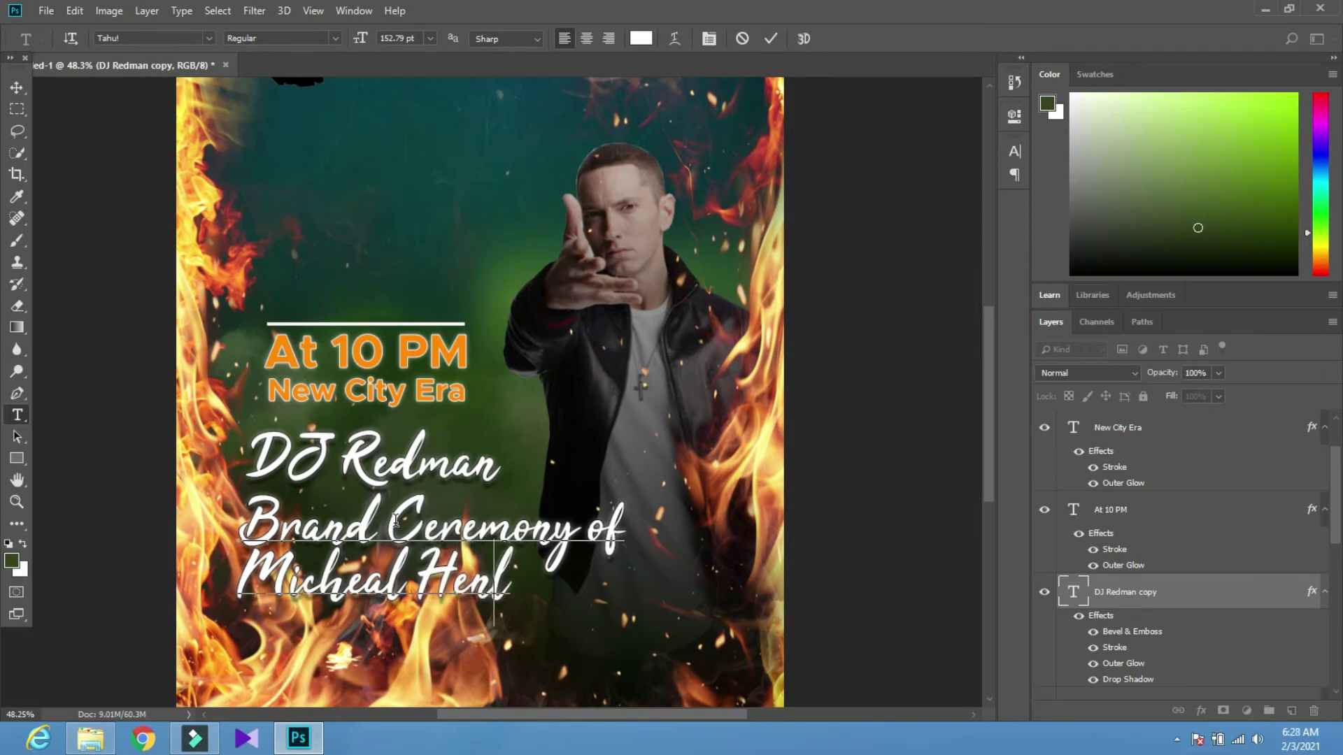
# Commit the ceremony text and move it to the poster's bottom
pyautogui.click(17, 88)
pyautogui.scroll(-3, 317, 544)
pyautogui.moveTo(381, 529); pyautogui.dragTo(394, 588)
# Try several colours for the ceremony title, settling on black
pyautogui.press('t')
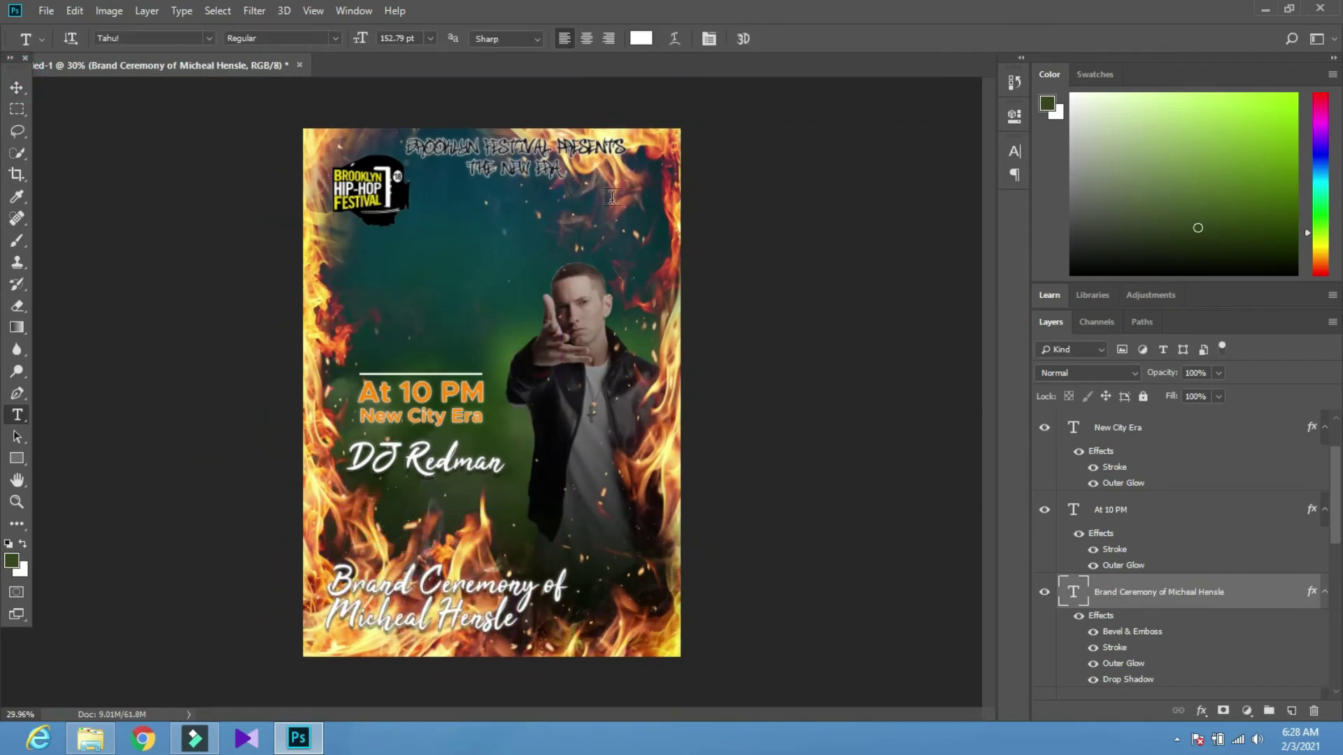
pyautogui.click(643, 38)
pyautogui.moveTo(747, 357); pyautogui.dragTo(697, 514)
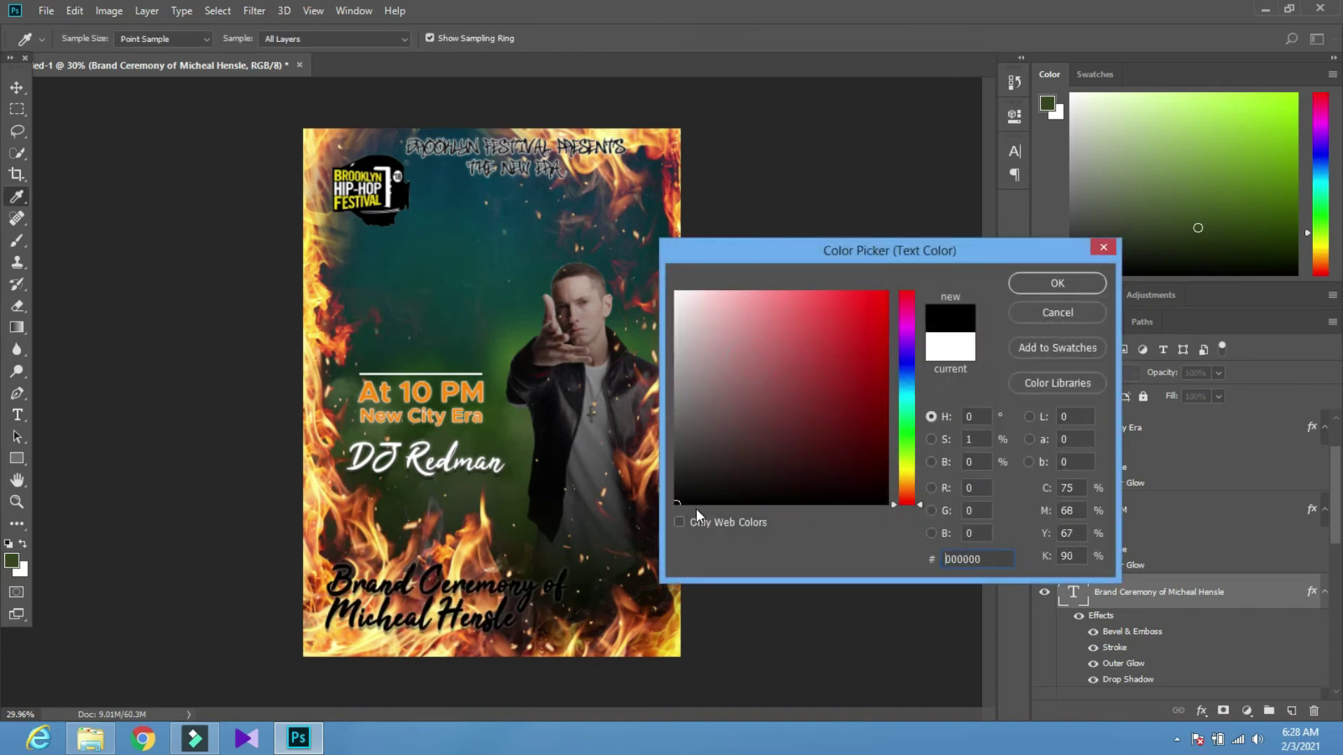
pyautogui.click(680, 501)
pyautogui.moveTo(906, 484)
pyautogui.mouseDown()
pyautogui.moveTo(906, 350)
pyautogui.moveTo(907, 386)
pyautogui.moveTo(907, 367)
pyautogui.mouseUp()
pyautogui.moveTo(789, 396); pyautogui.dragTo(859, 305)
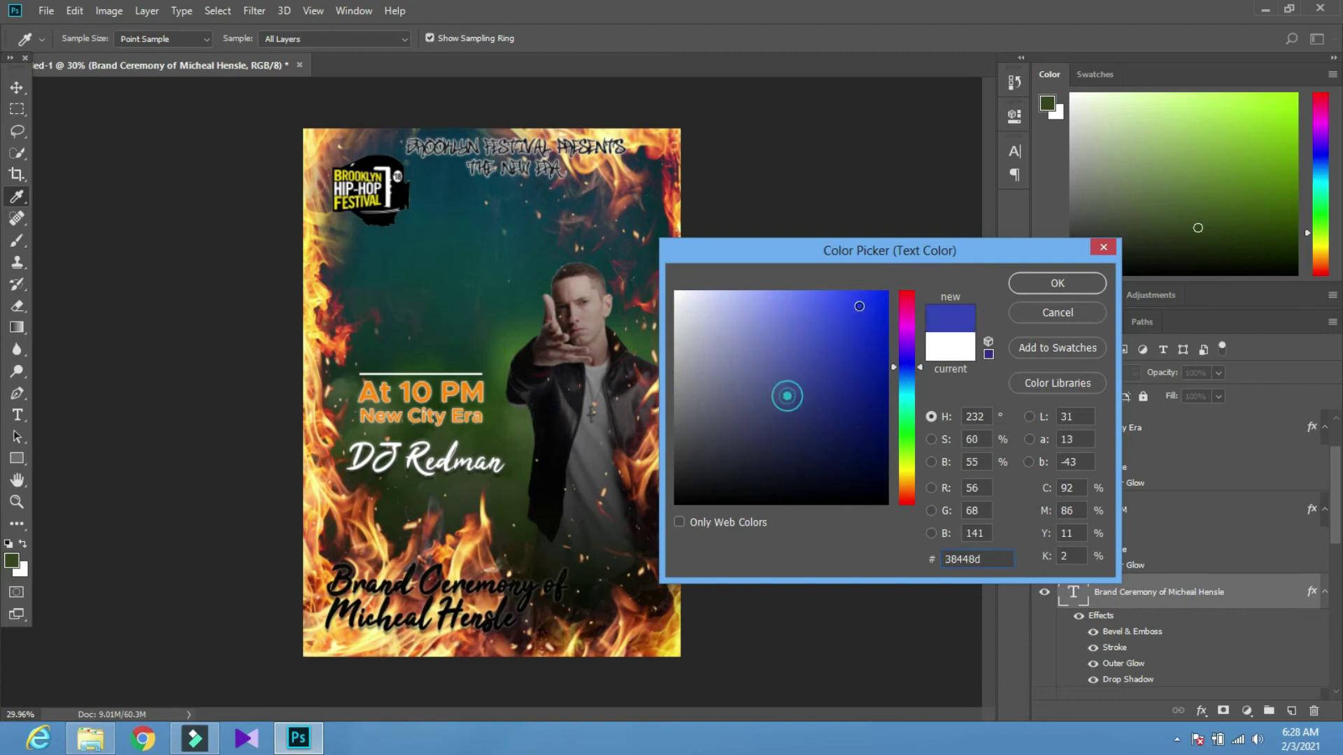
pyautogui.moveTo(808, 389)
pyautogui.mouseDown()
pyautogui.moveTo(812, 455)
pyautogui.moveTo(722, 458)
pyautogui.moveTo(666, 509)
pyautogui.mouseUp()
pyautogui.click(1028, 291)
# Check the title's Layer Style stroke stays white, discarding a trial orange stroke
pyautogui.scroll(5, 403, 616)
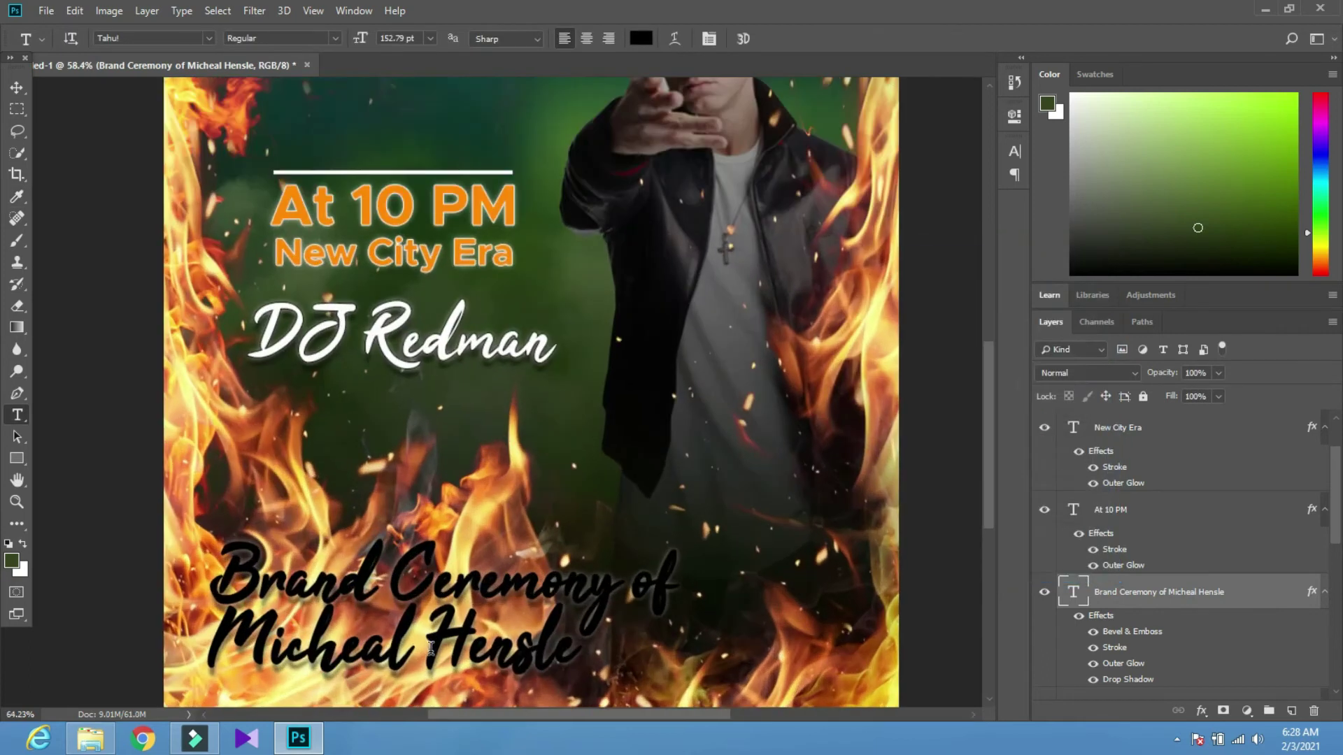
pyautogui.press('z')
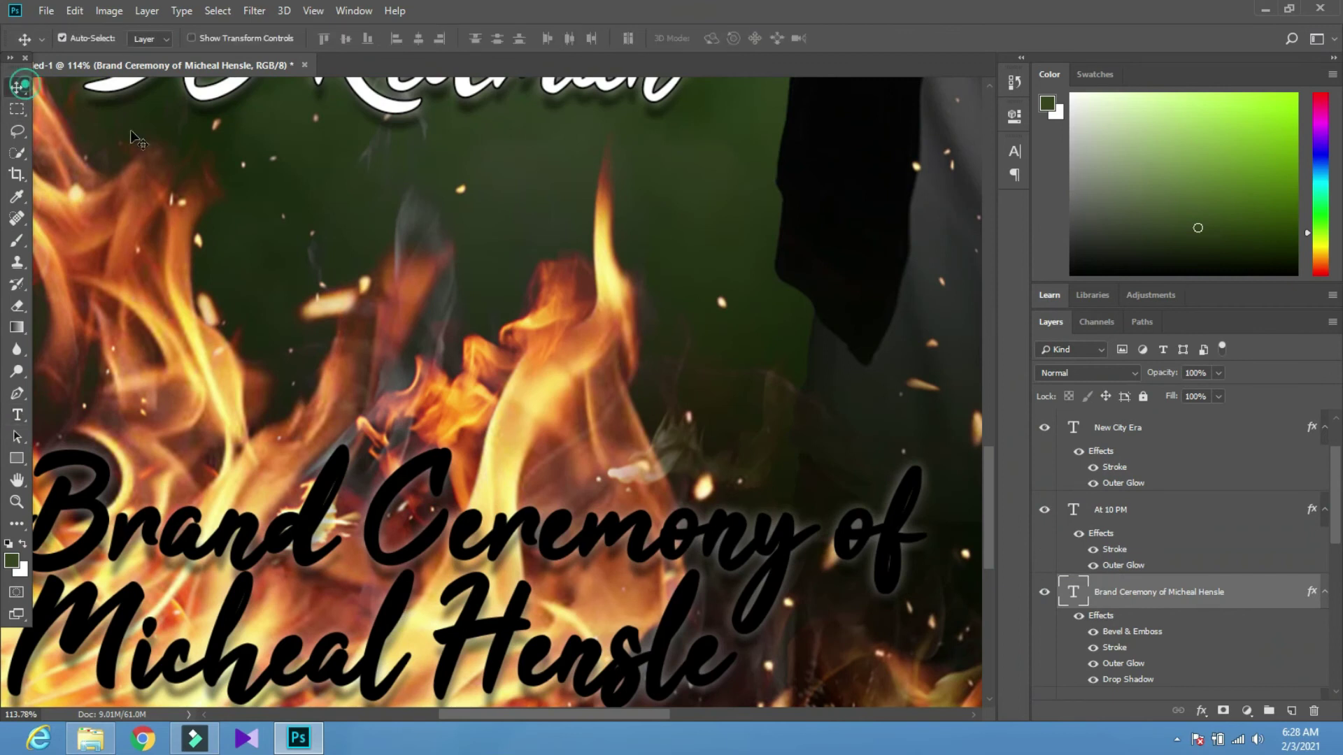
pyautogui.doubleClick(1242, 595)
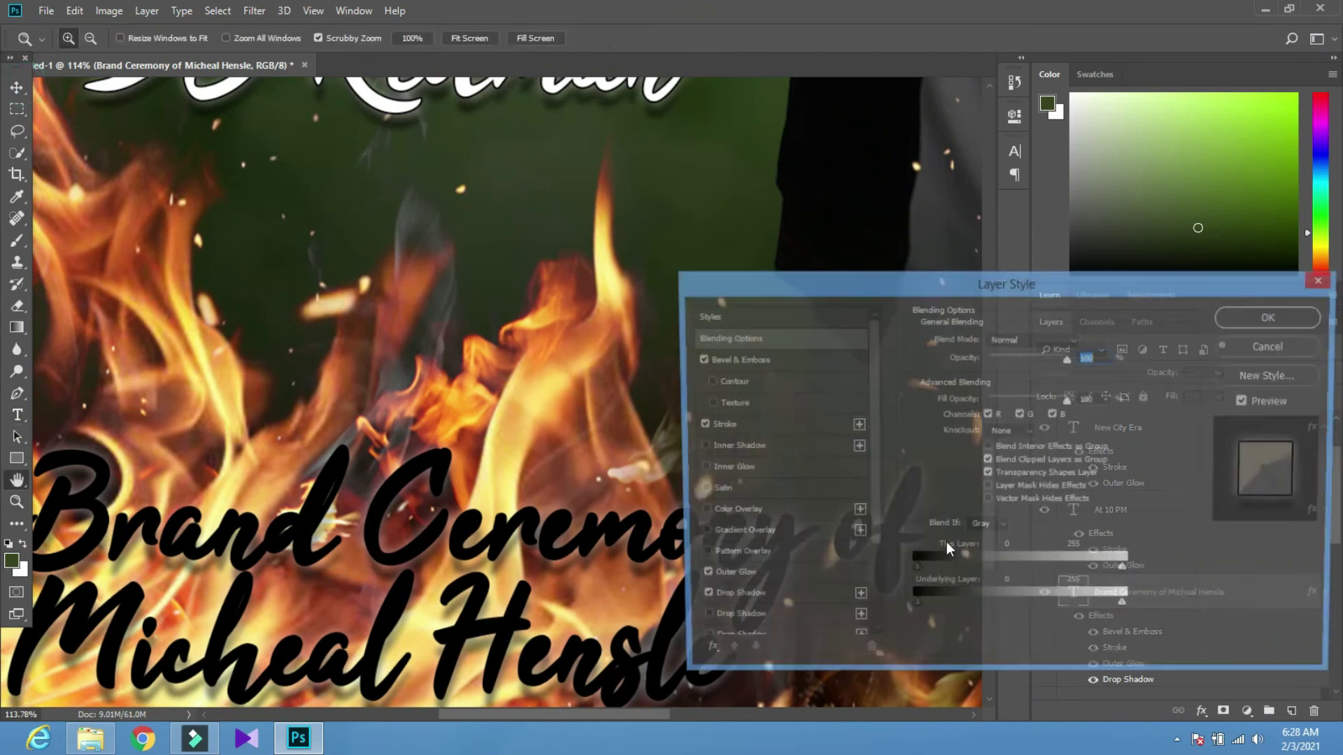
pyautogui.click(714, 428)
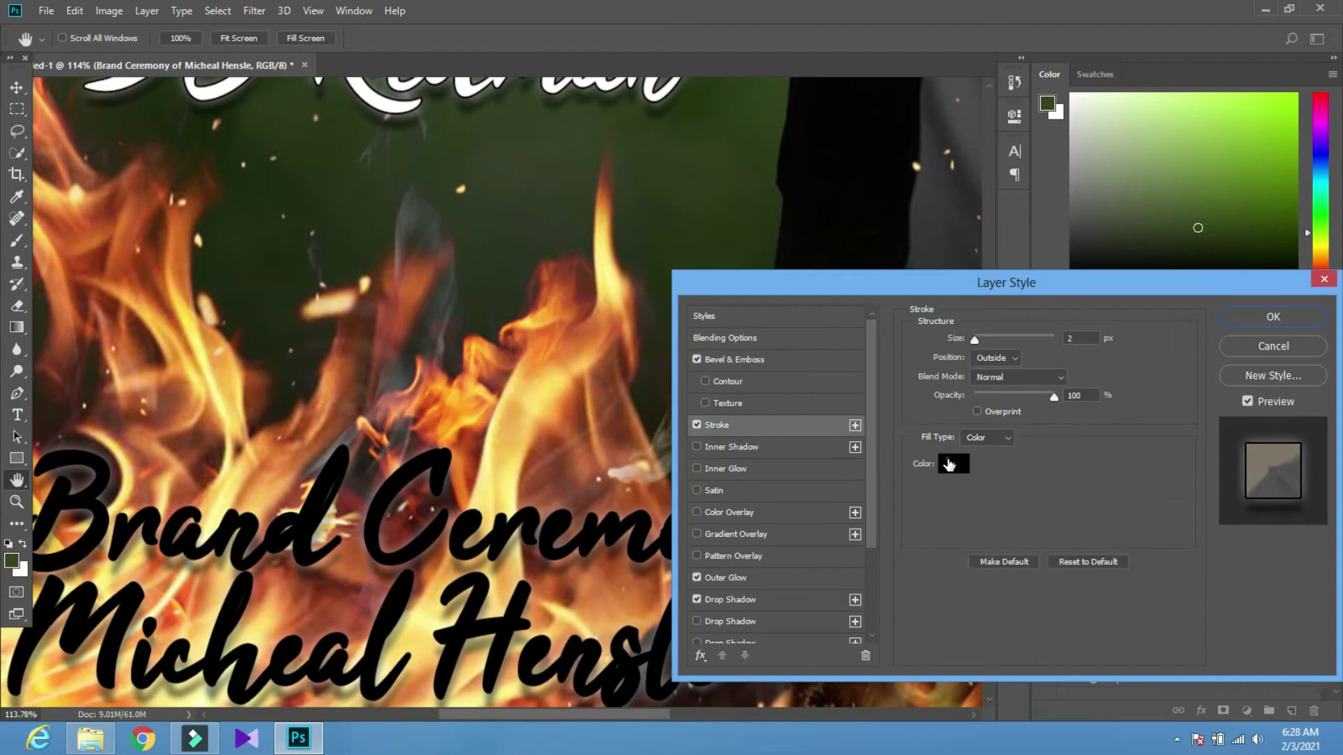
pyautogui.click(948, 462)
pyautogui.write('f1dce6')
pyautogui.moveTo(693, 302); pyautogui.dragTo(669, 287)
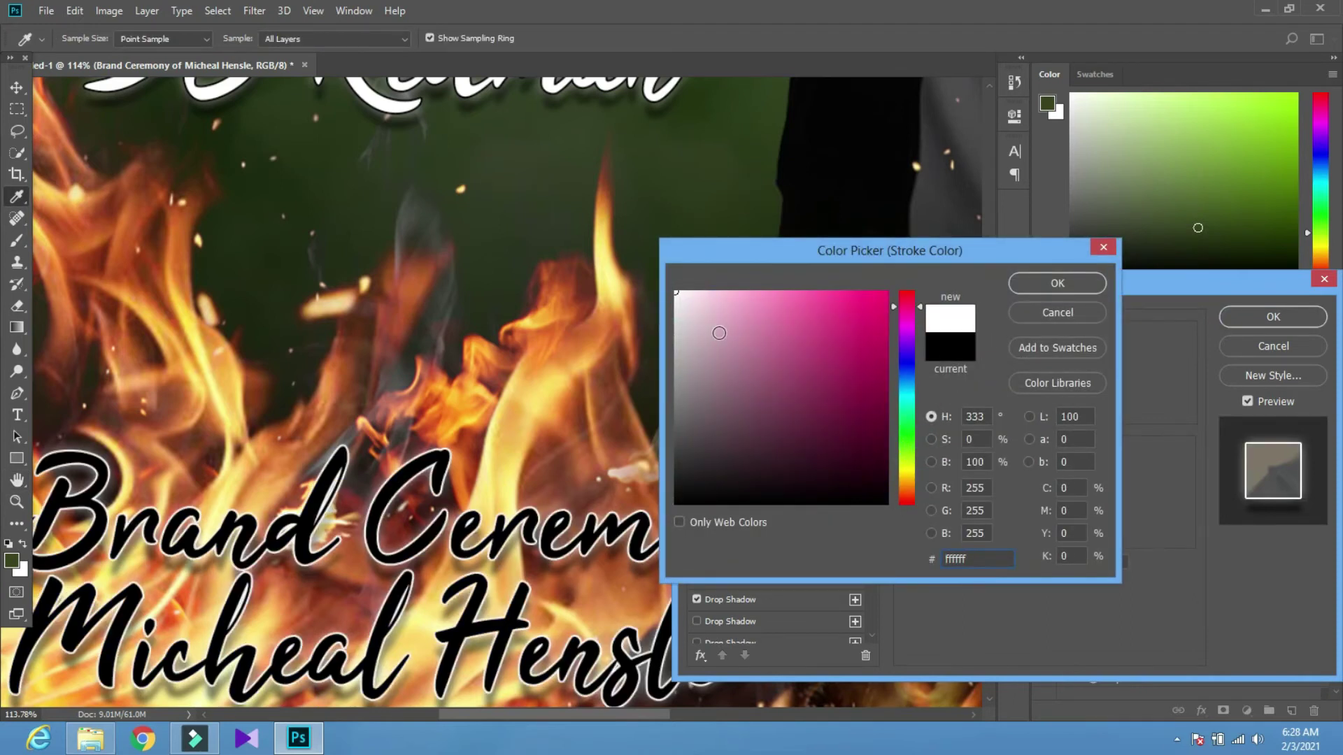
pyautogui.click(1056, 283)
pyautogui.click(947, 460)
pyautogui.click(907, 484)
pyautogui.moveTo(846, 403); pyautogui.dragTo(917, 271)
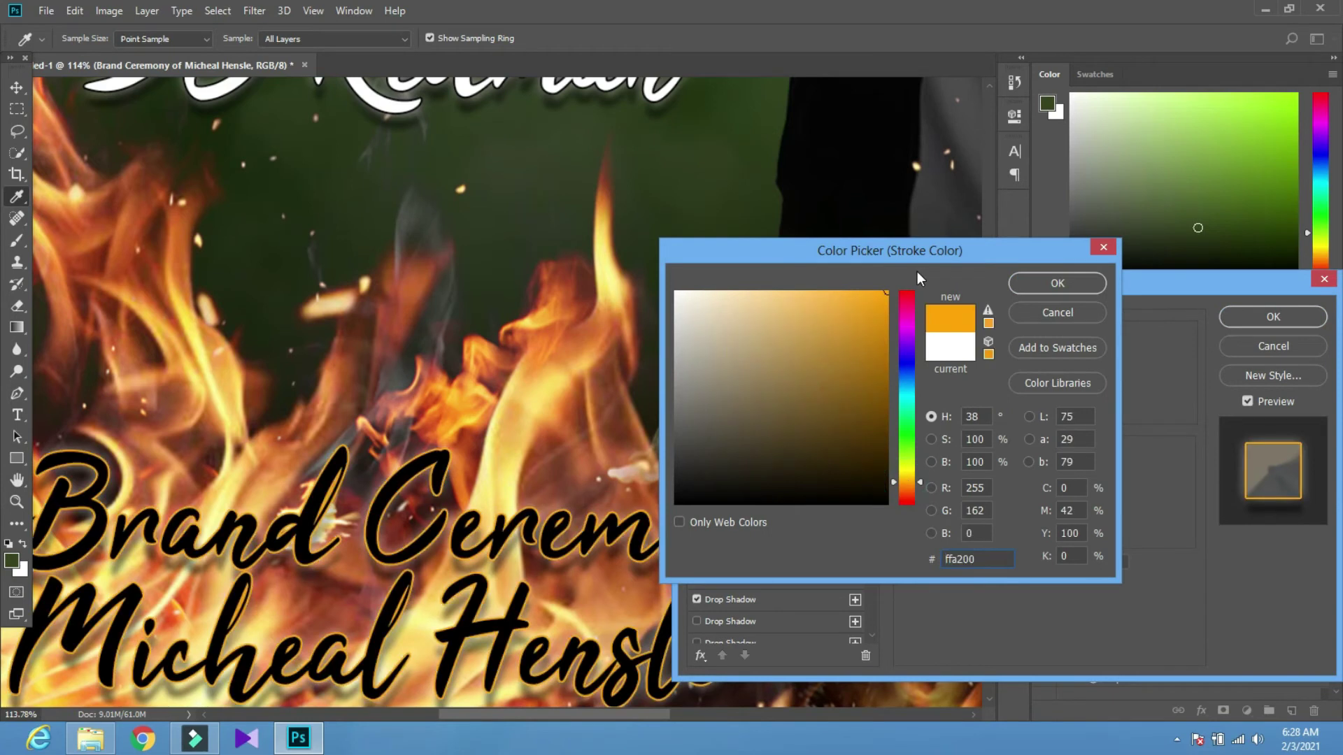
pyautogui.click(1058, 312)
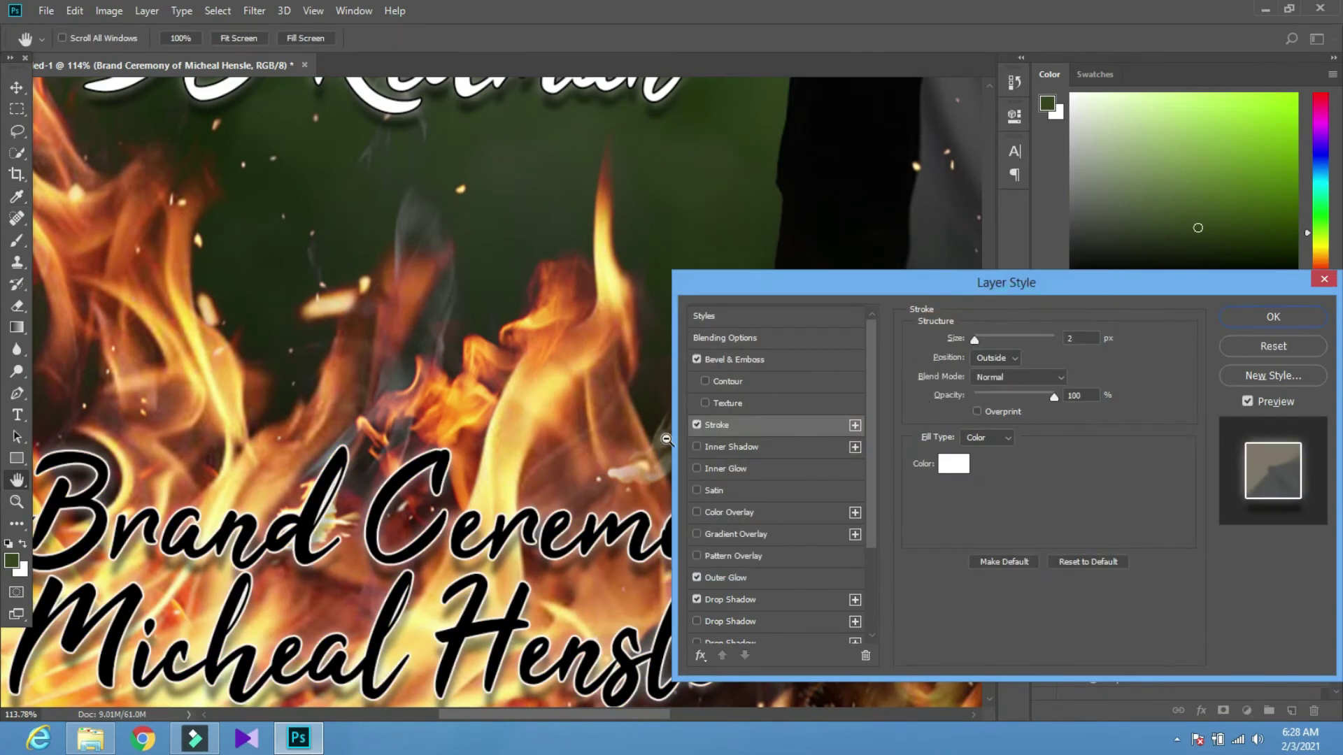
pyautogui.click(1269, 316)
# Fit the poster in view and set the ceremony title's fill to red (ff0000)
pyautogui.press('z')
pyautogui.hotkey('ctrl', '0')
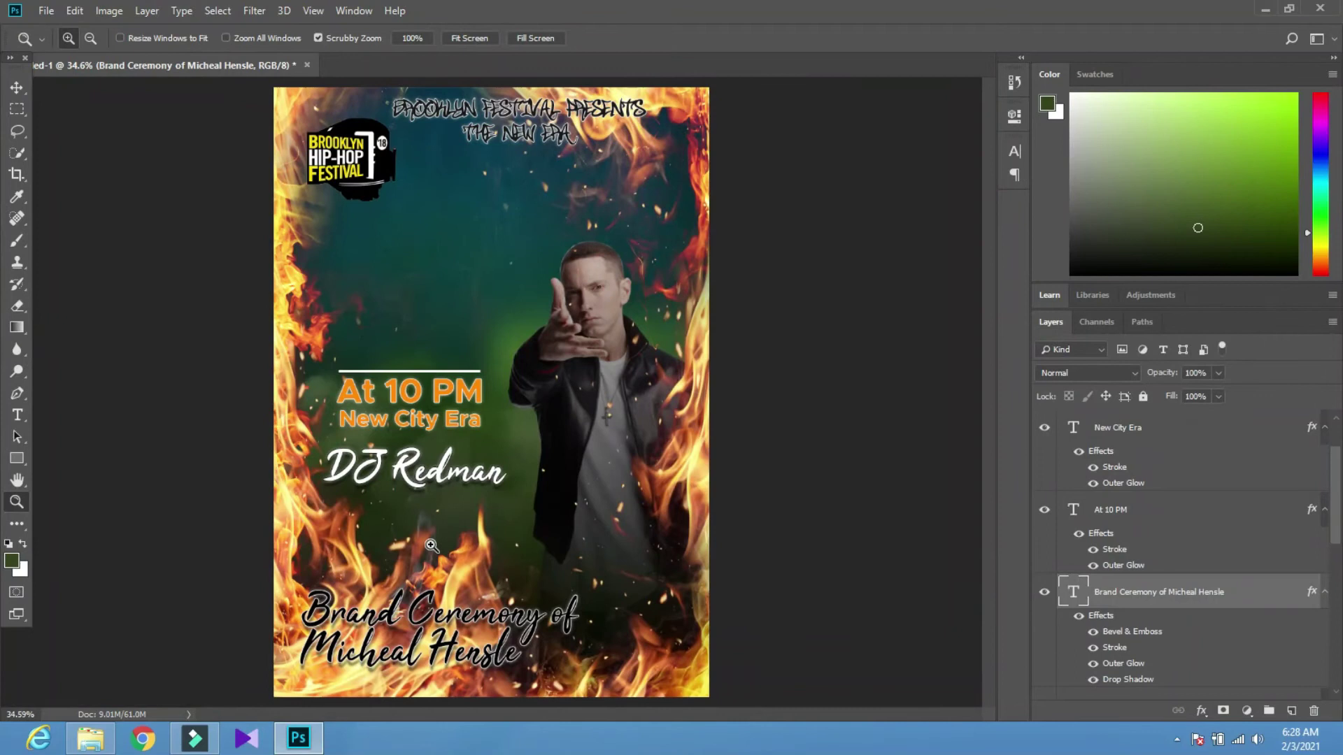
pyautogui.press('t')
pyautogui.click(650, 42)
pyautogui.click(754, 355)
pyautogui.moveTo(909, 426)
pyautogui.mouseDown()
pyautogui.moveTo(907, 492)
pyautogui.moveTo(875, 381)
pyautogui.moveTo(901, 278)
pyautogui.mouseUp()
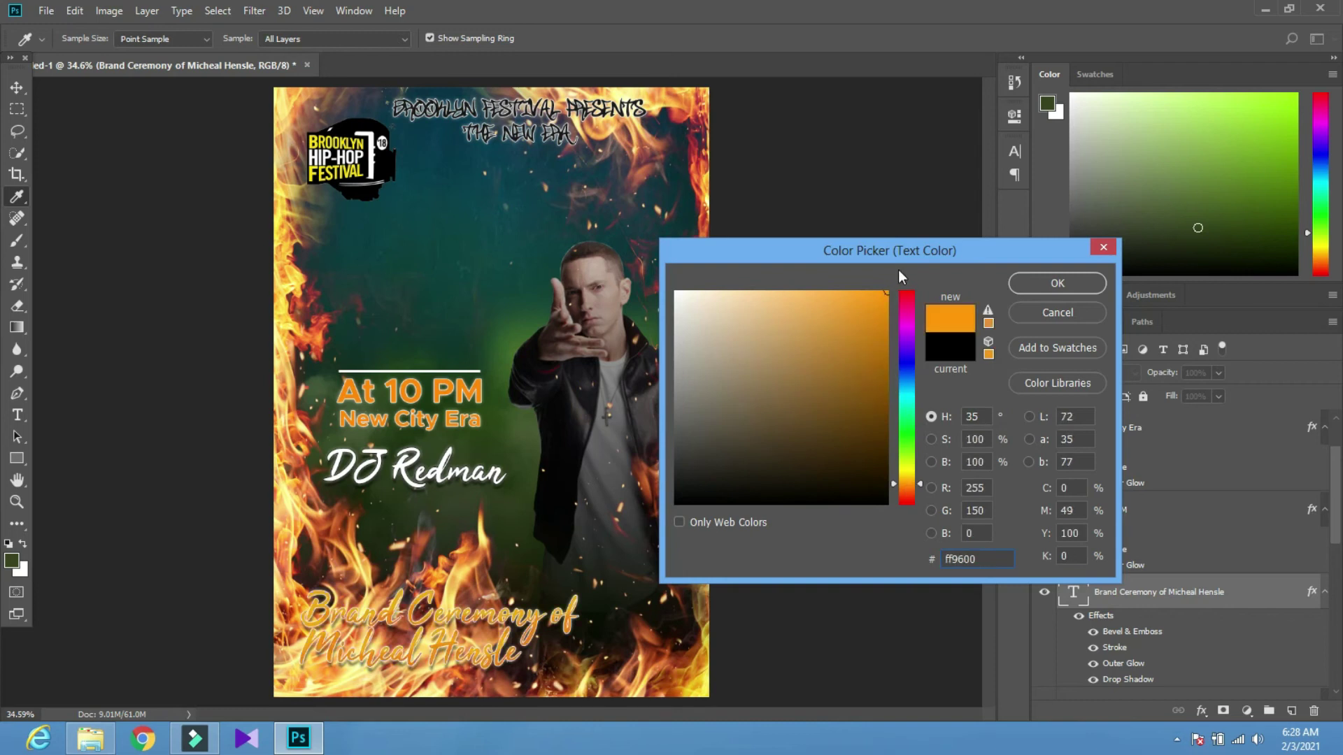
pyautogui.moveTo(906, 483); pyautogui.dragTo(895, 514)
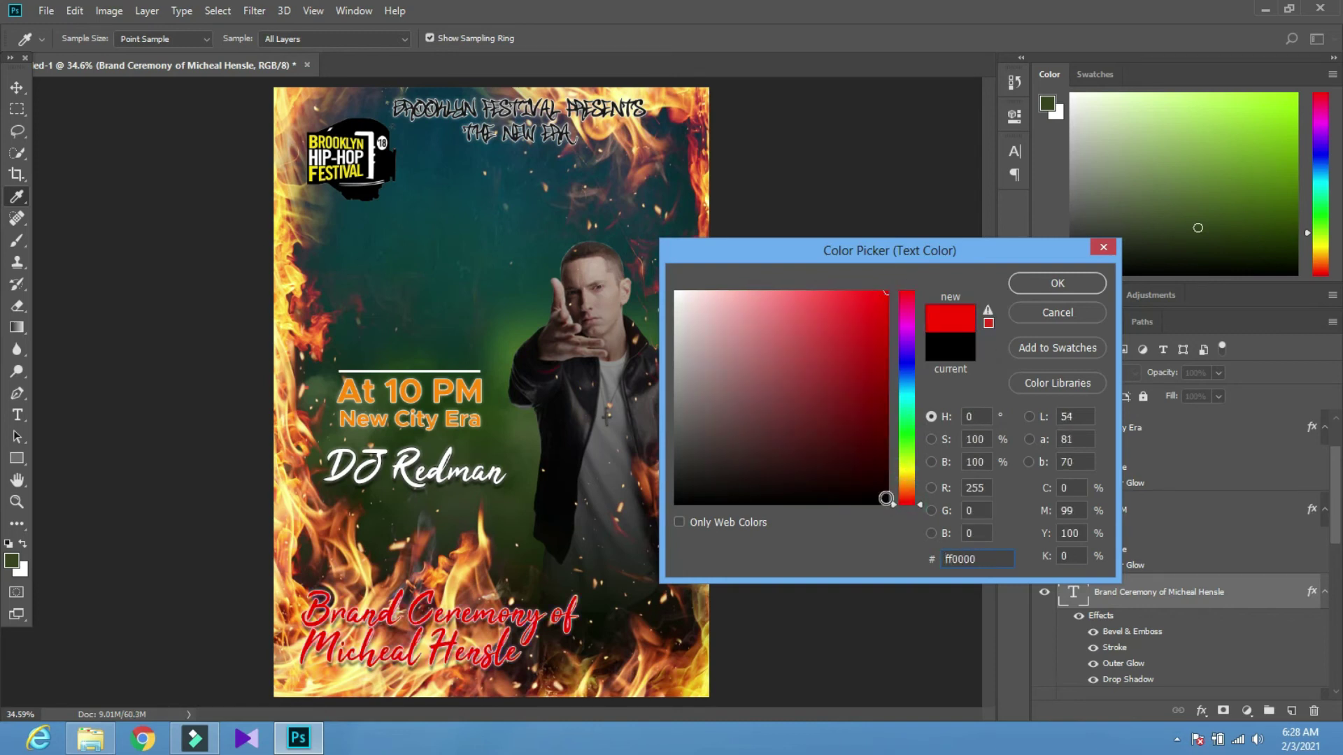
pyautogui.click(1022, 289)
pyautogui.press('v')
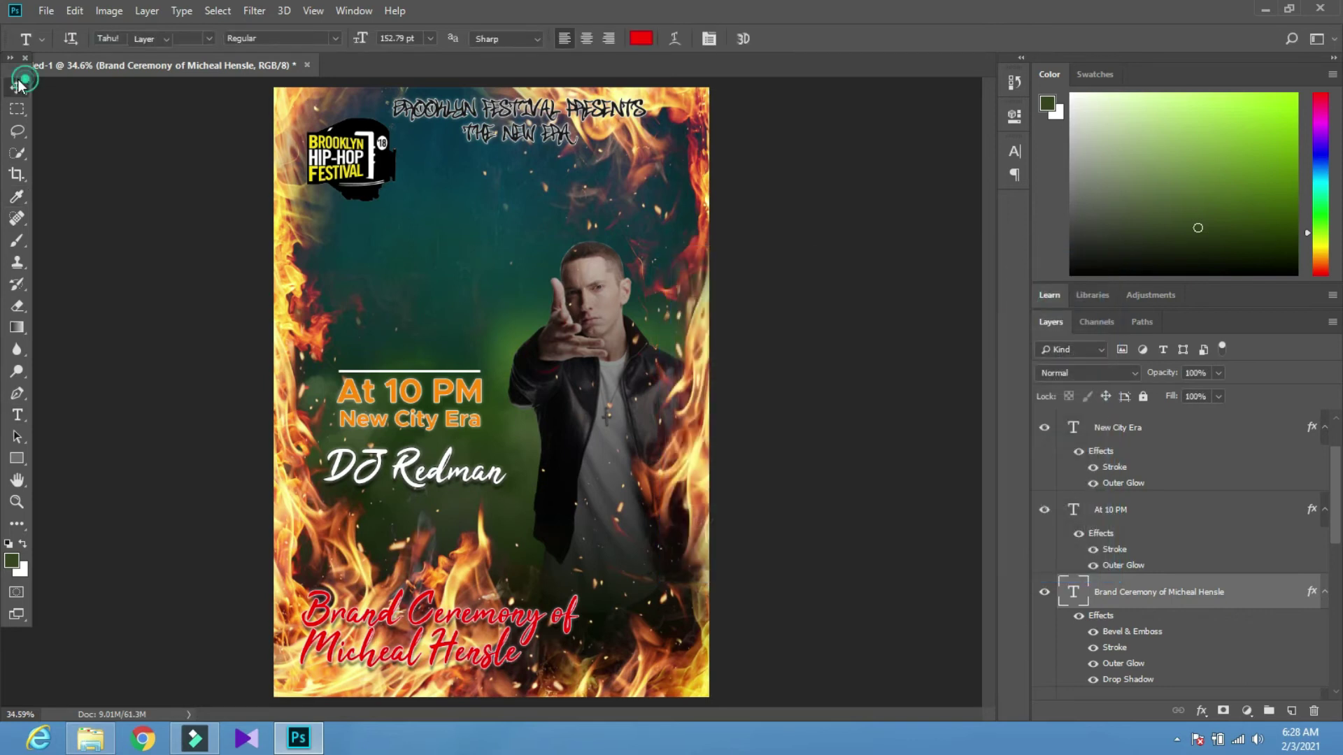
pyautogui.scroll(3, 480, 604)
pyautogui.scroll(-1, 343, 595)
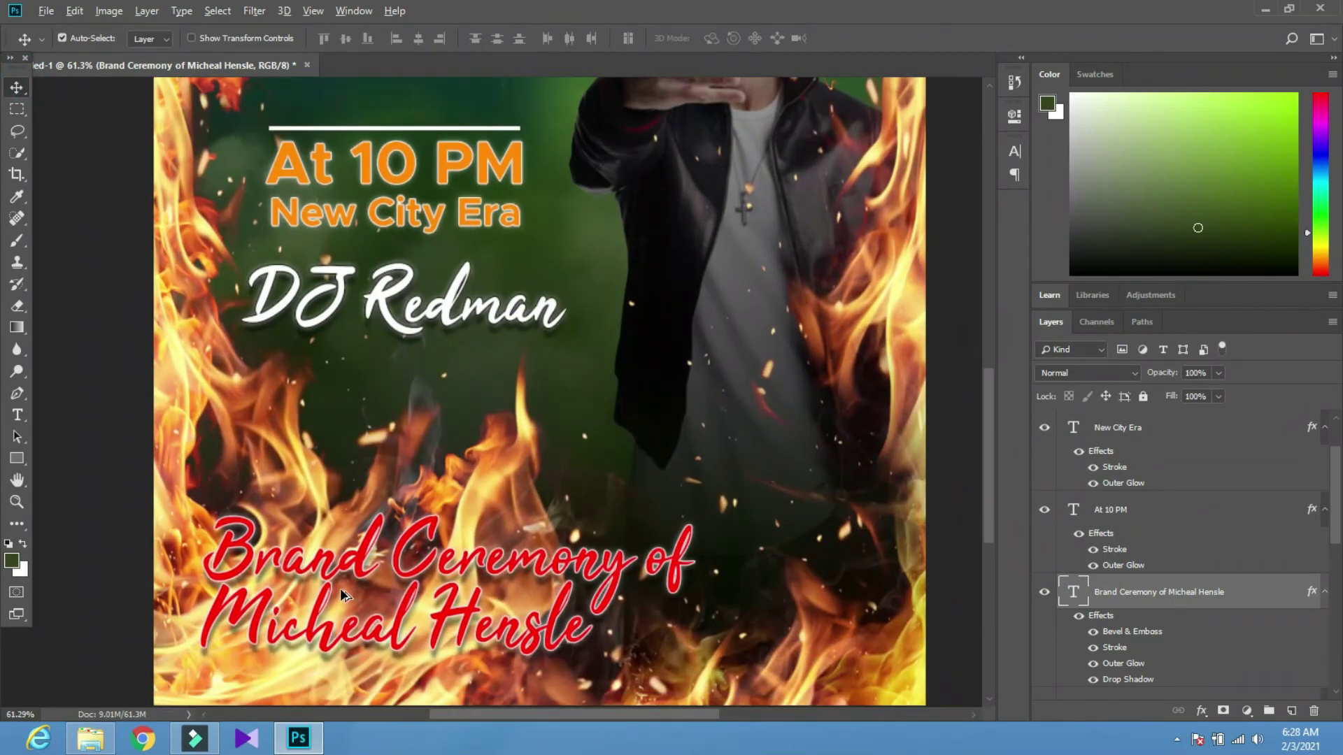
pyautogui.scroll(-2, 340, 589)
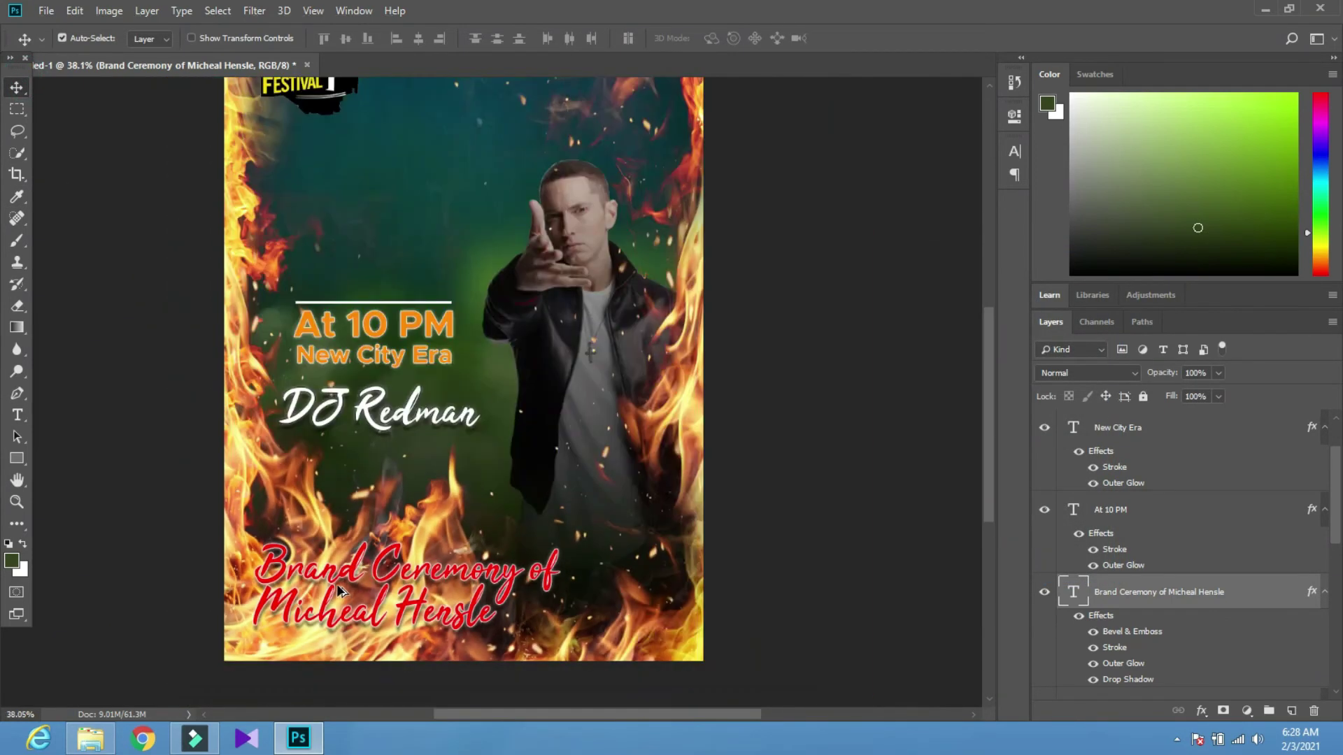
# Duplicate the white line down near the bottom and stretch it wider
pyautogui.click(360, 305)
pyautogui.click(363, 306)
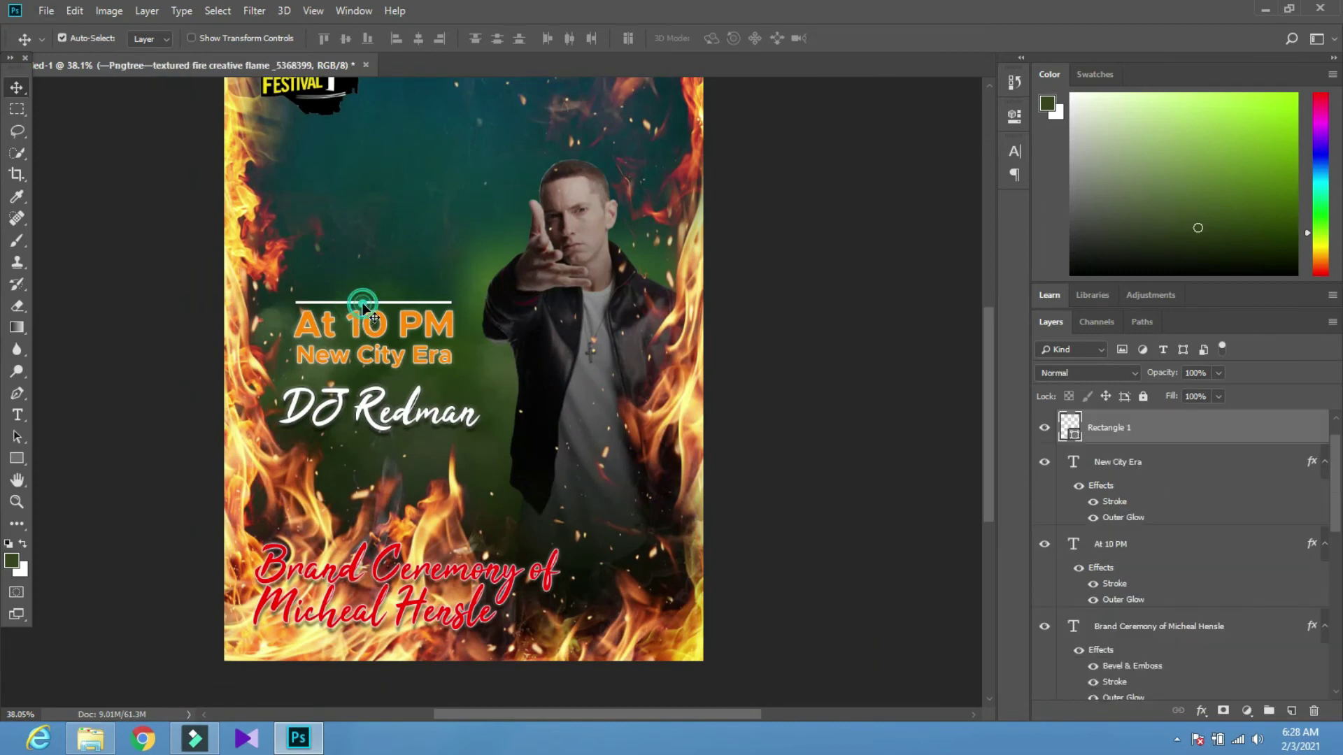
pyautogui.moveTo(363, 306); pyautogui.dragTo(376, 537)
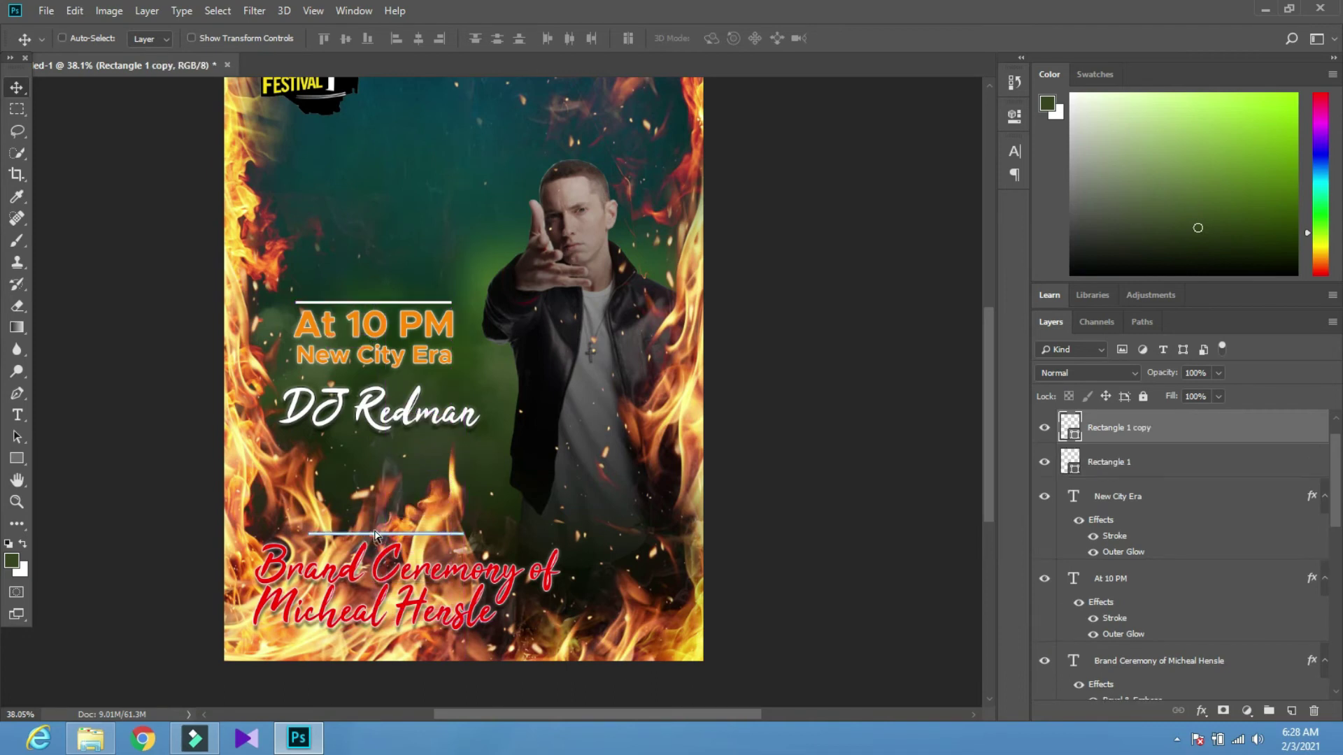
pyautogui.hotkey('ctrl', 't')
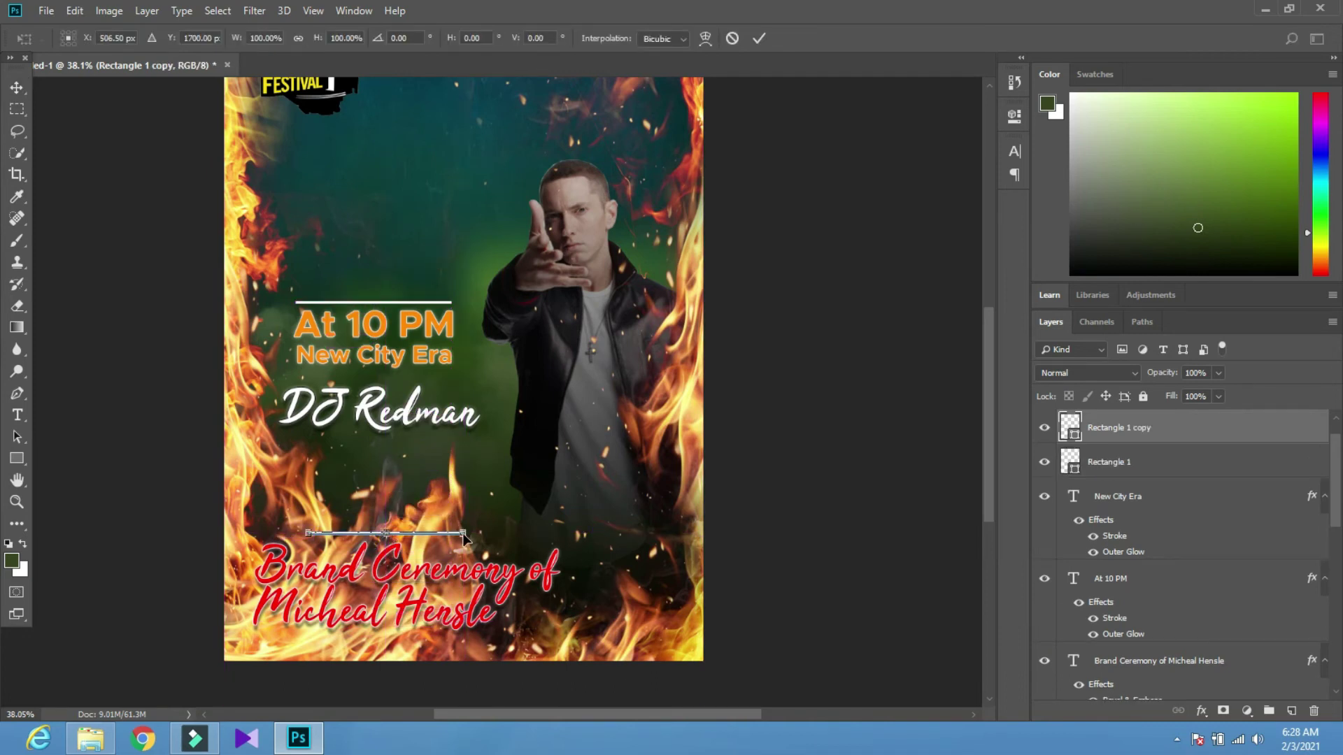
pyautogui.moveTo(463, 531); pyautogui.dragTo(702, 512)
pyautogui.click(762, 29)
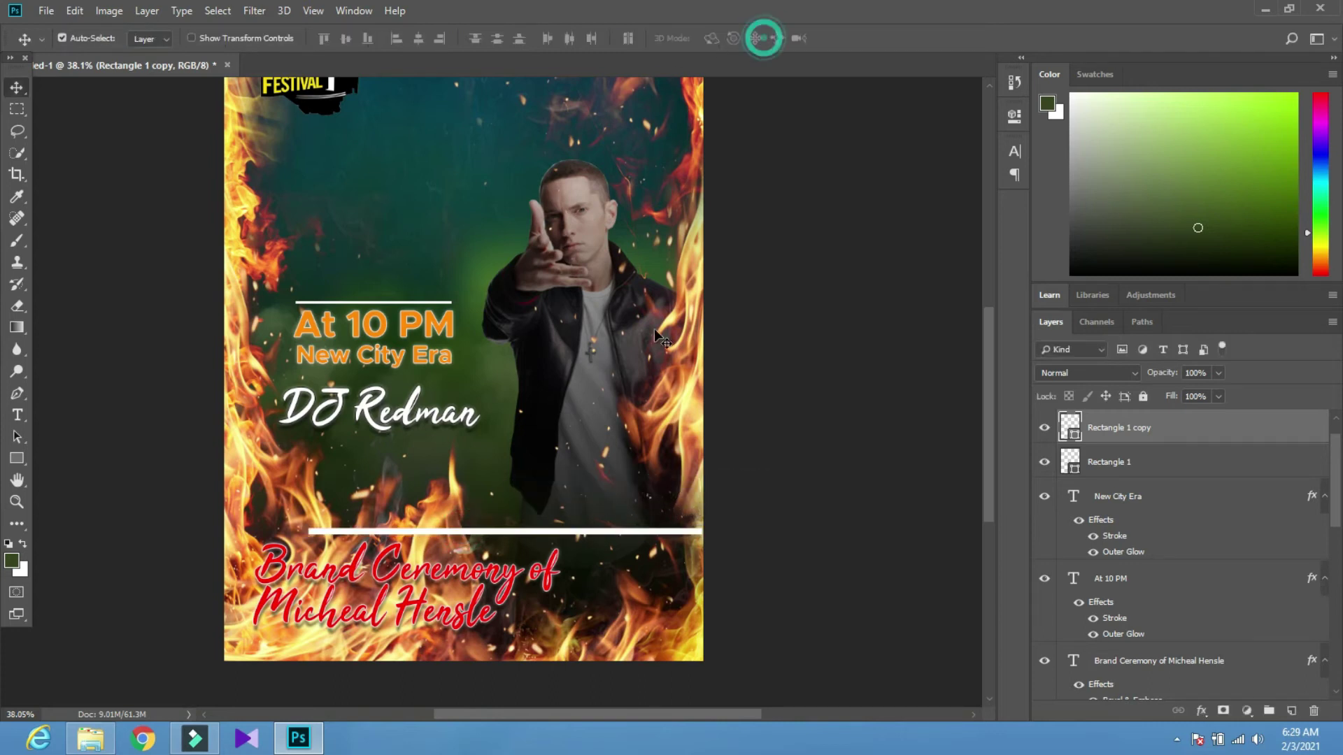
pyautogui.moveTo(546, 535); pyautogui.dragTo(510, 661)
# Centre the bottom line horizontally on the canvas, nudge it up, and halve its thickness
pyautogui.hotkey('ctrl', 'a')
pyautogui.click(418, 38)
pyautogui.hotkey('ctrl', 'd')
pyautogui.press('Up')
pyautogui.press('Up')
pyautogui.press('Up')
pyautogui.press('Up')
pyautogui.press('Up')
pyautogui.press('Up')
pyautogui.press('Up')
pyautogui.press('Up')
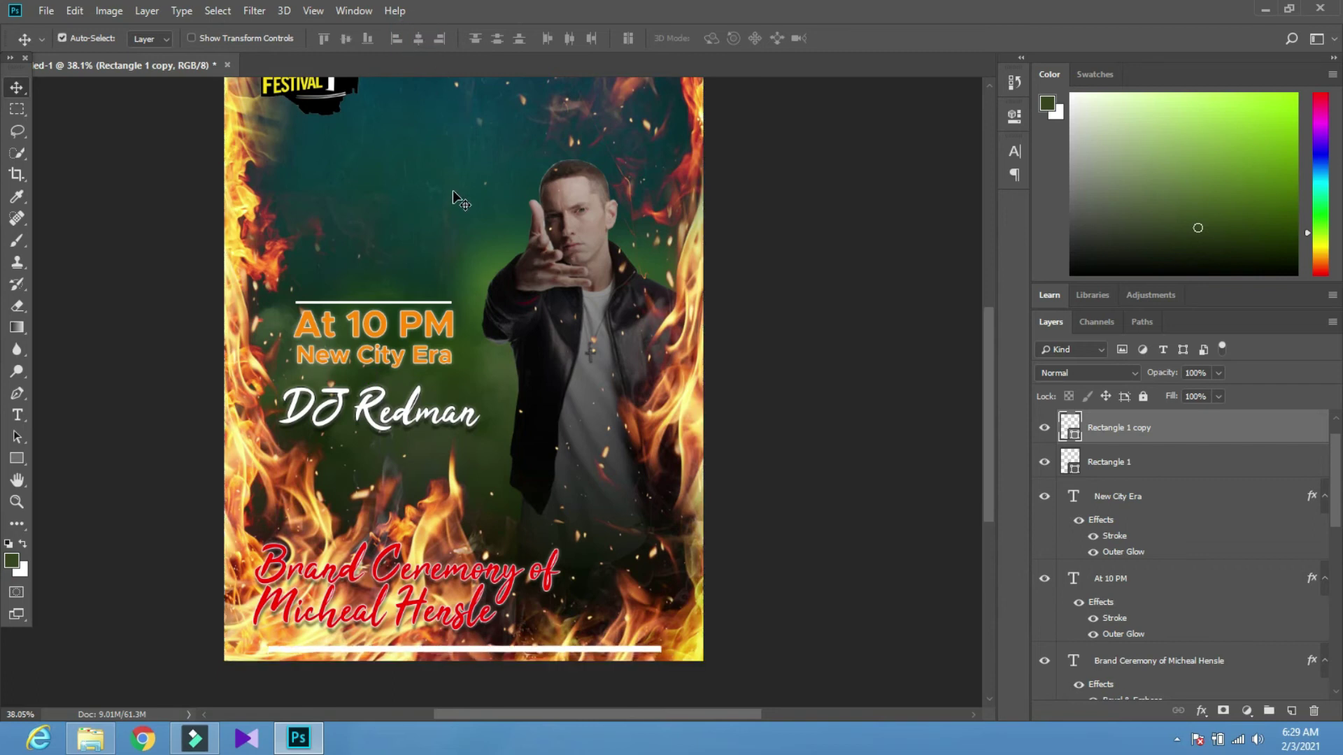
pyautogui.hotkey('ctrl', 't')
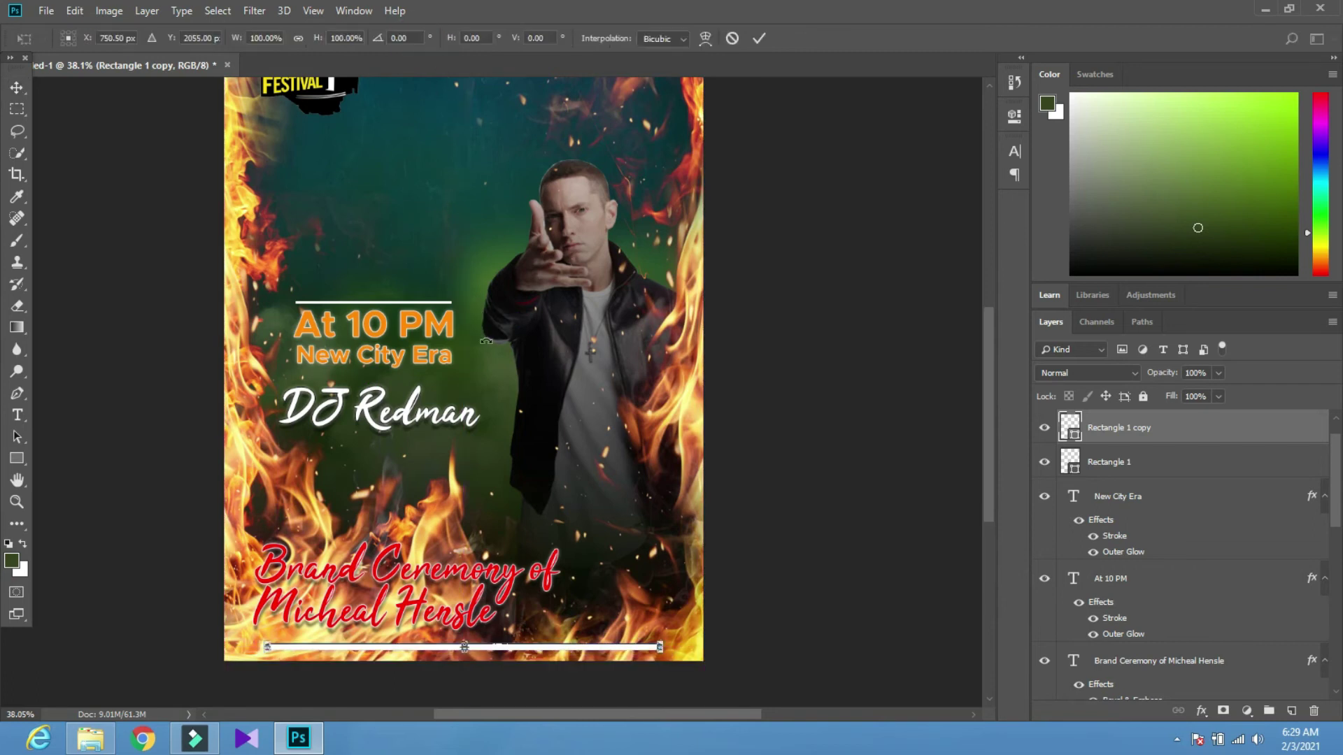
pyautogui.moveTo(459, 642); pyautogui.dragTo(460, 645)
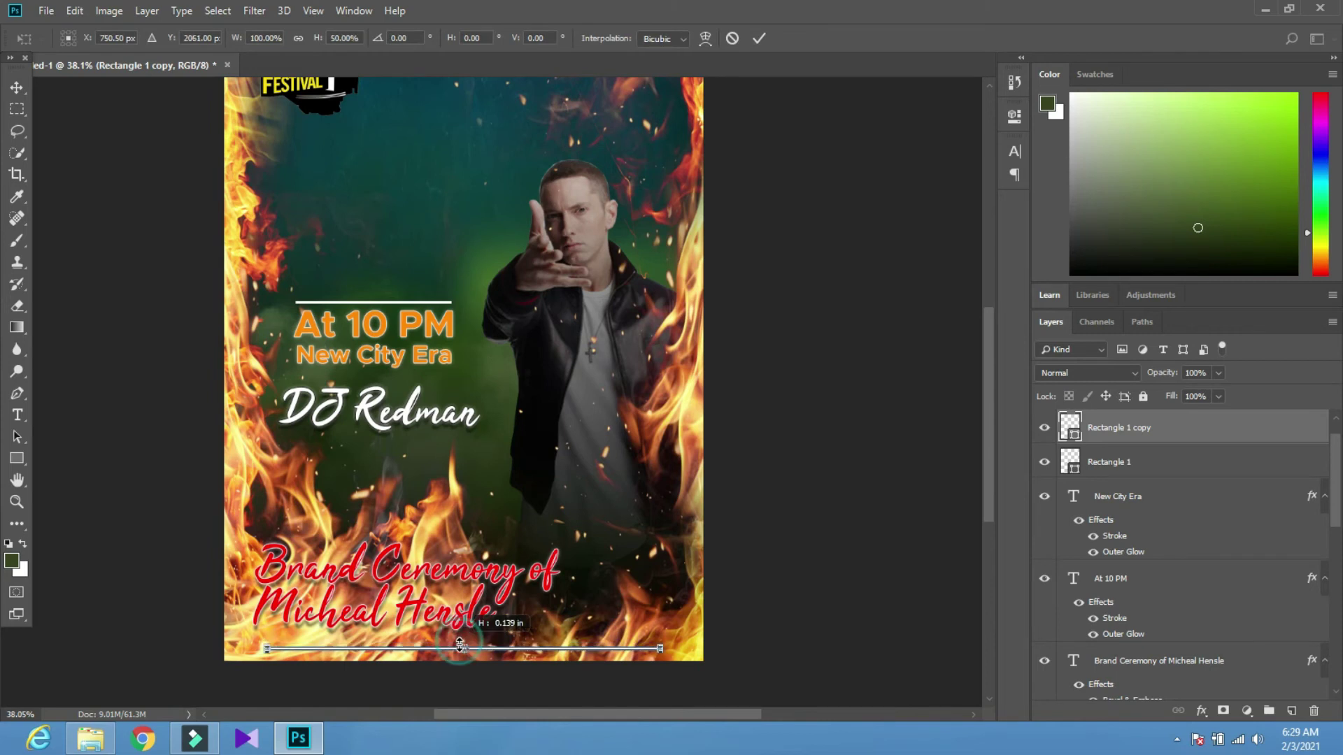
pyautogui.click(759, 38)
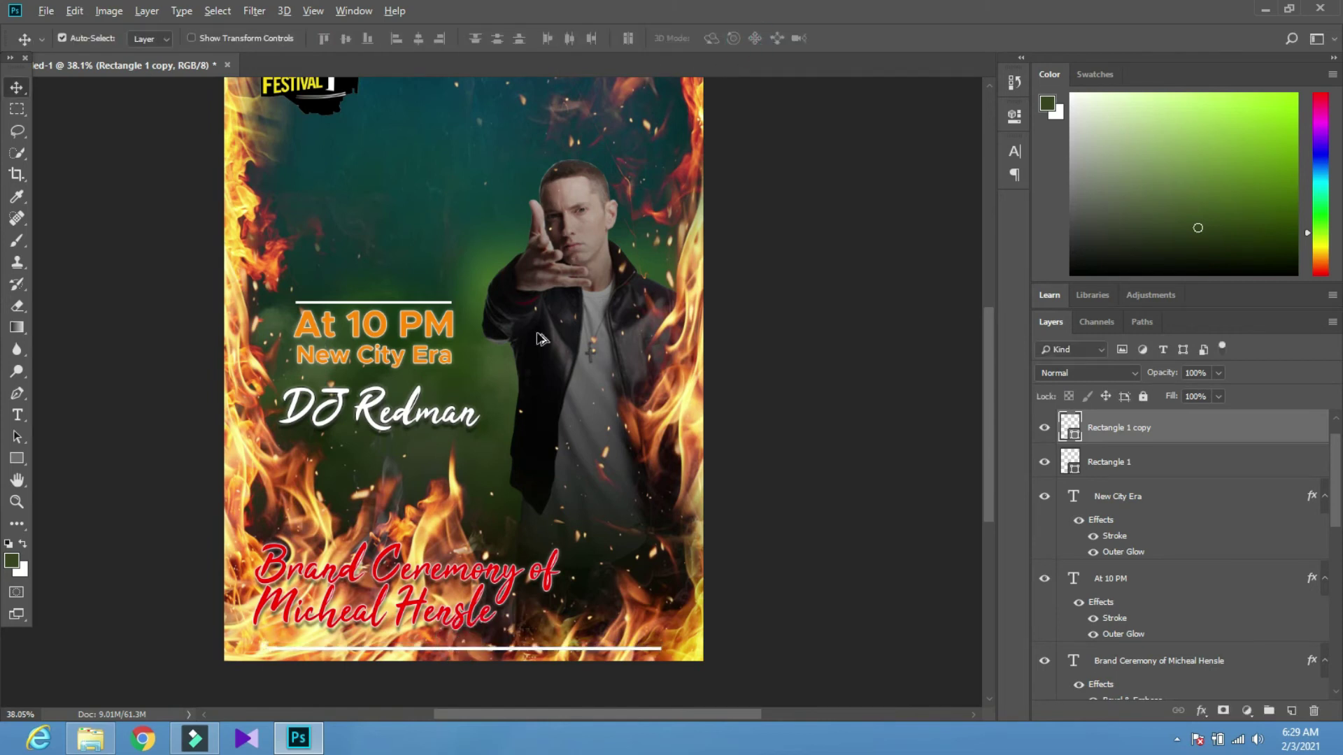
# Group the layers down to the wall texture, then ungroup them again
pyautogui.scroll(-3, 504, 549)
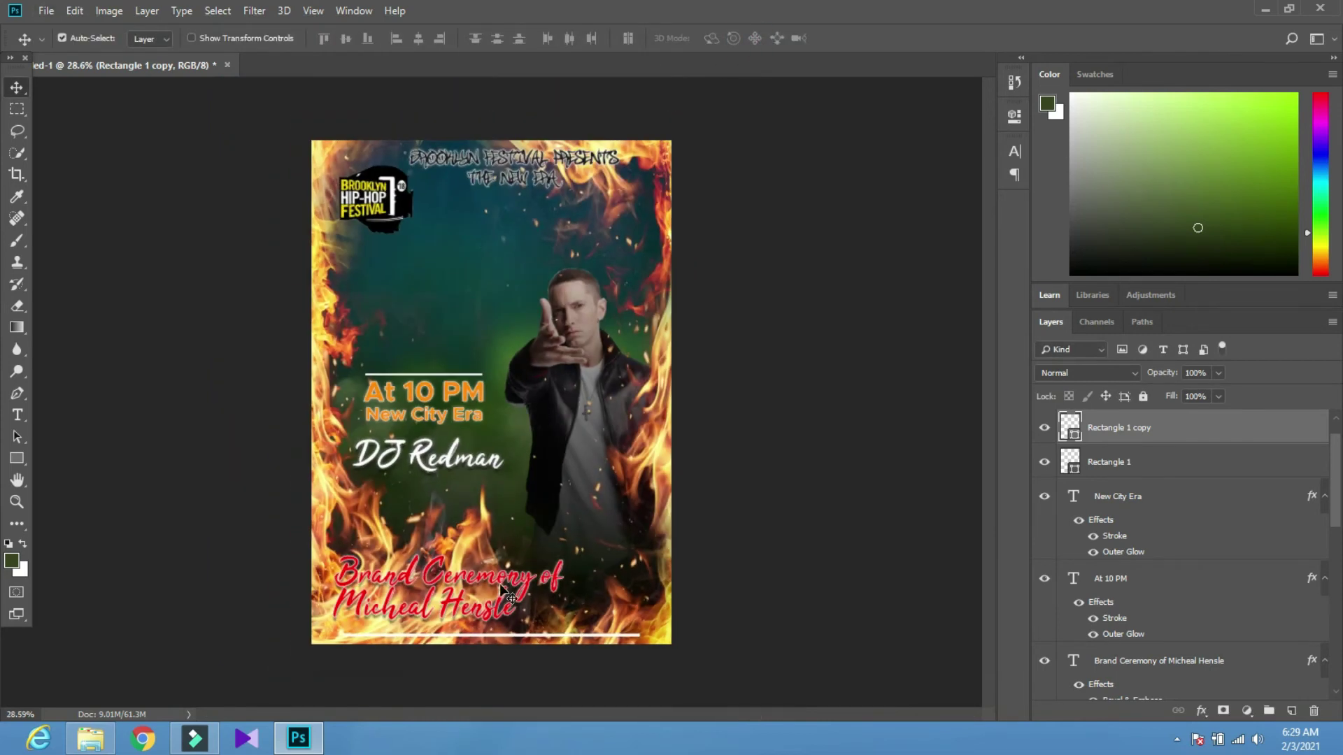
pyautogui.scroll(2, 490, 210)
pyautogui.scroll(-2, 458, 448)
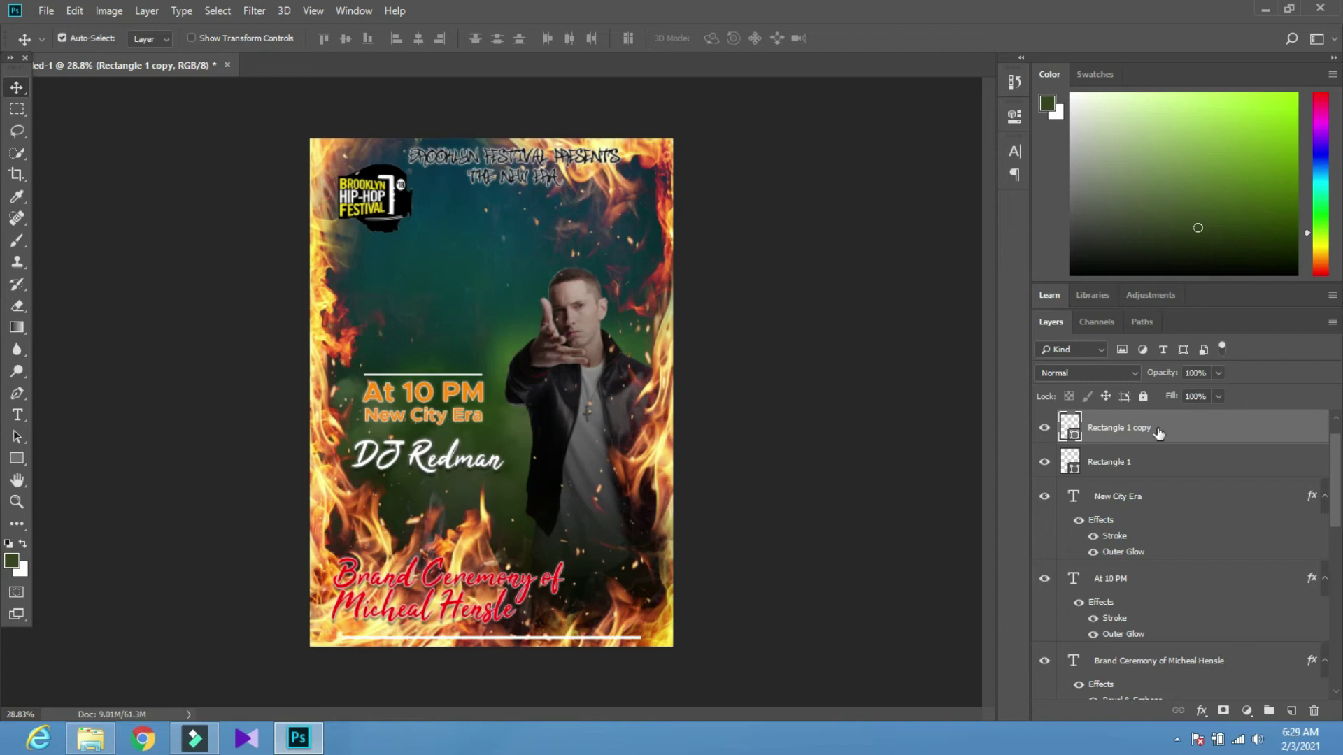
pyautogui.scroll(-2, 489, 371)
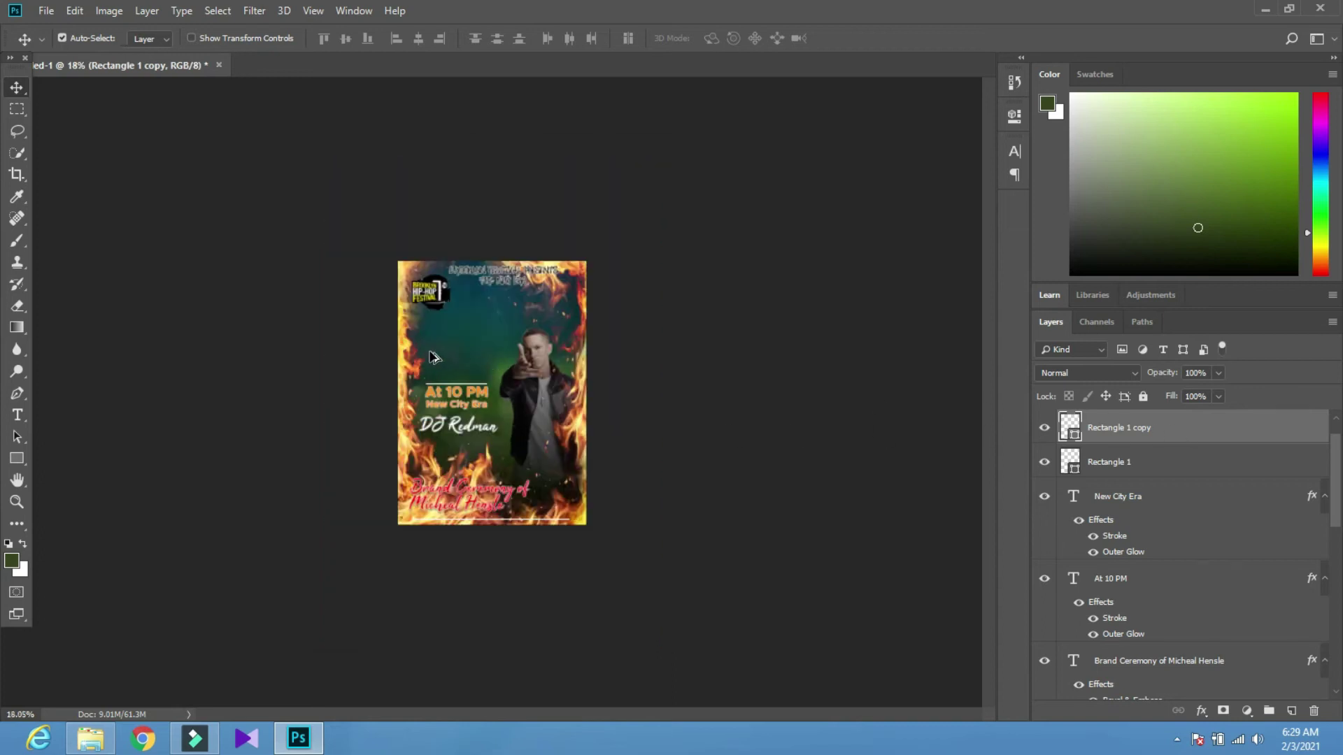
pyautogui.scroll(2, 476, 374)
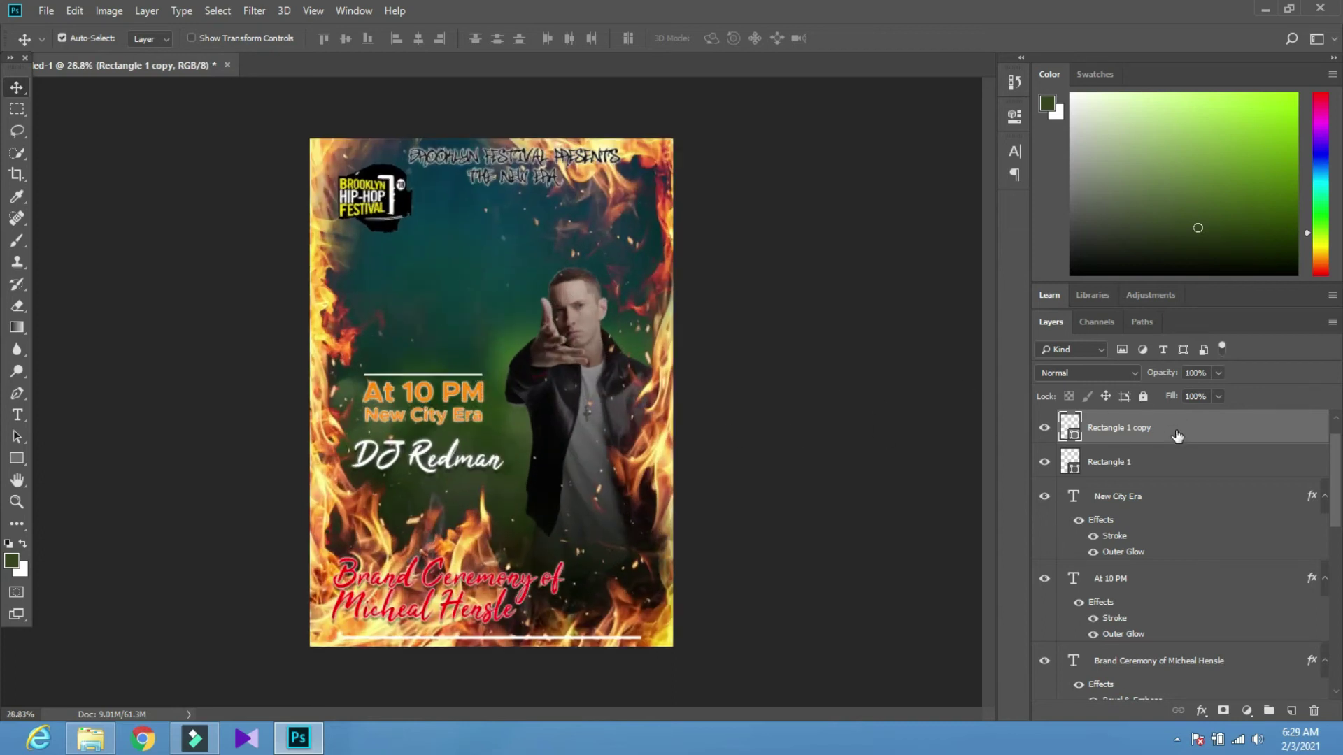
pyautogui.scroll(-5, 1177, 435)
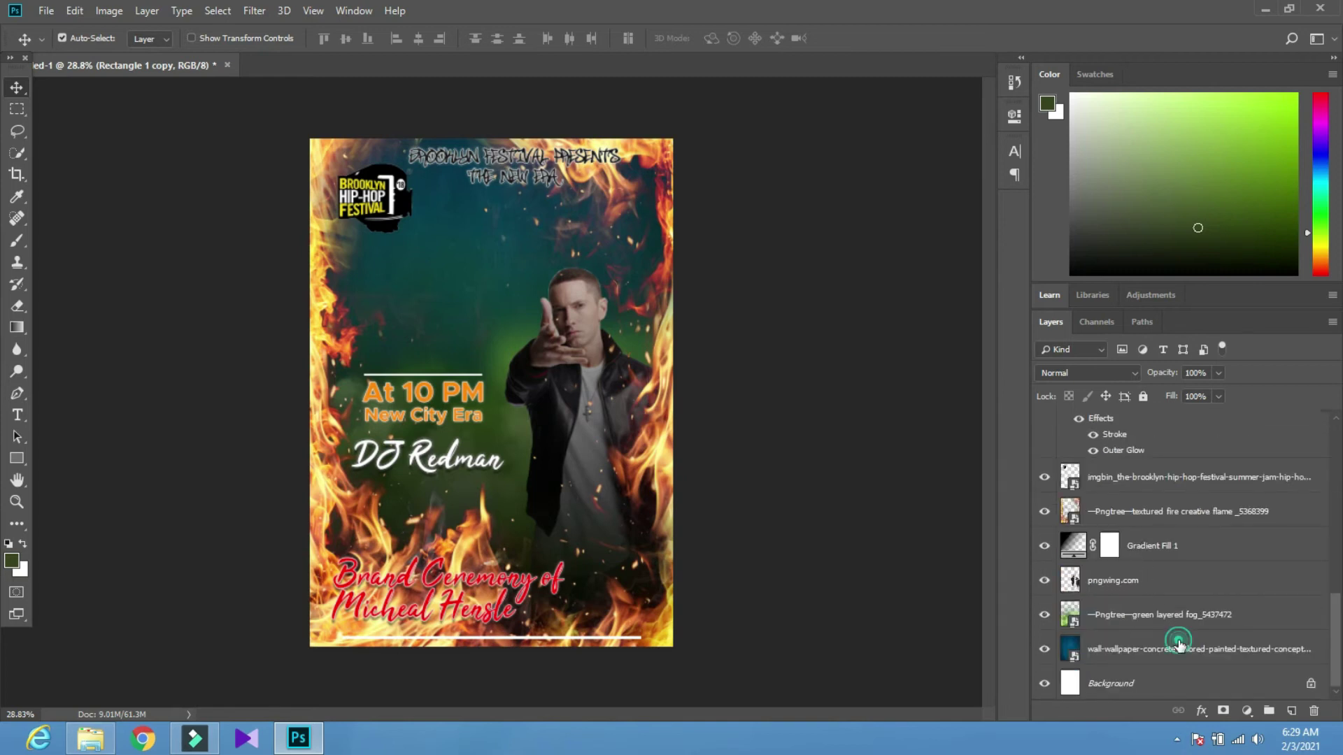
pyautogui.keyDown('shift'); pyautogui.click(1177, 641); pyautogui.keyUp('shift')
pyautogui.hotkey('ctrl', 'g')
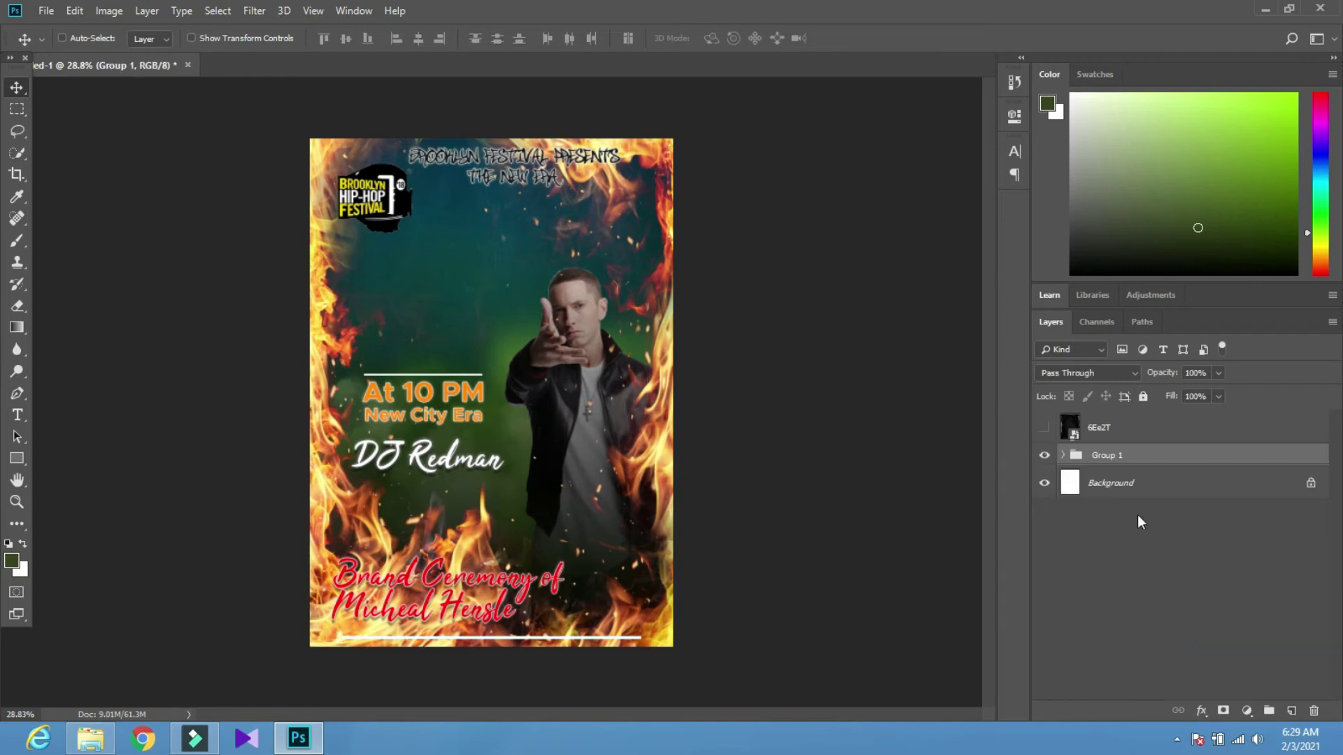
pyautogui.hotkey('ctrl', 'shift', 'g')
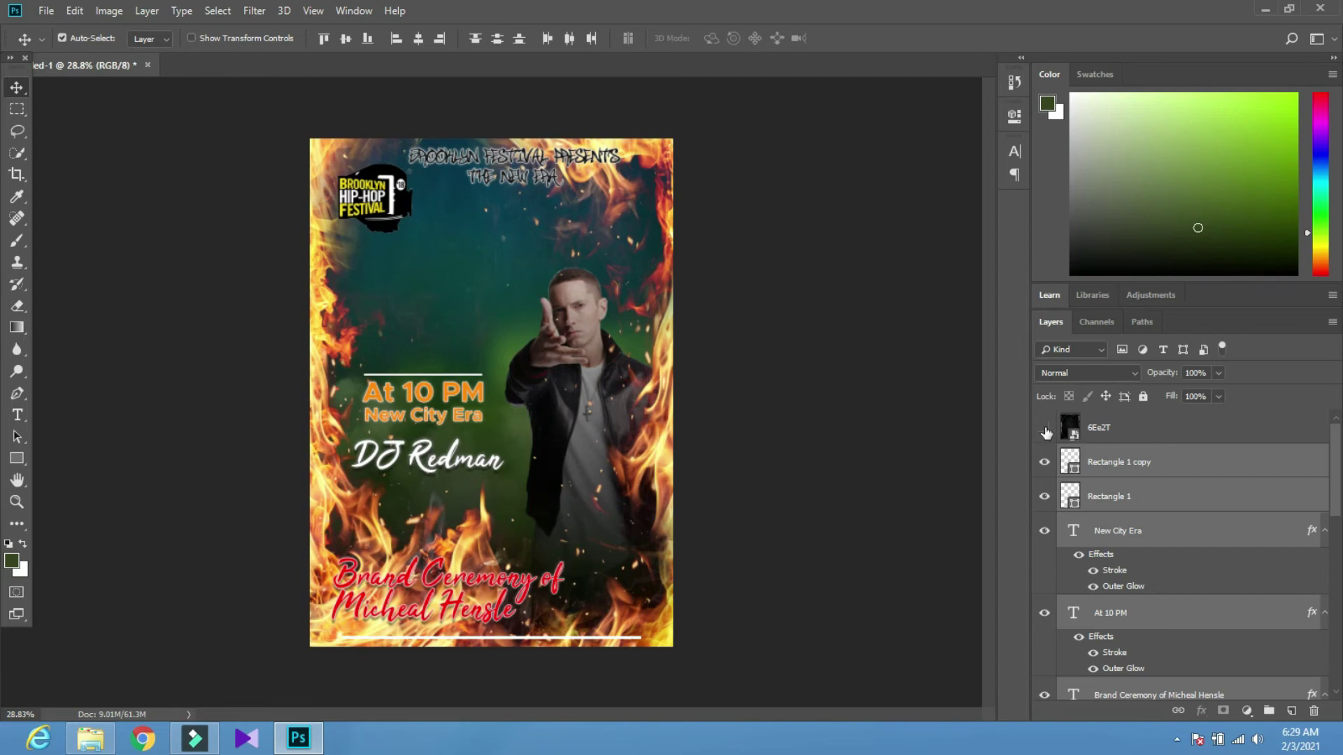
# Show and select the 6Ee2T texture layer, then expand the collapsed side panels
pyautogui.click(1045, 432)
pyautogui.click(1128, 434)
pyautogui.scroll(-5, 1125, 490)
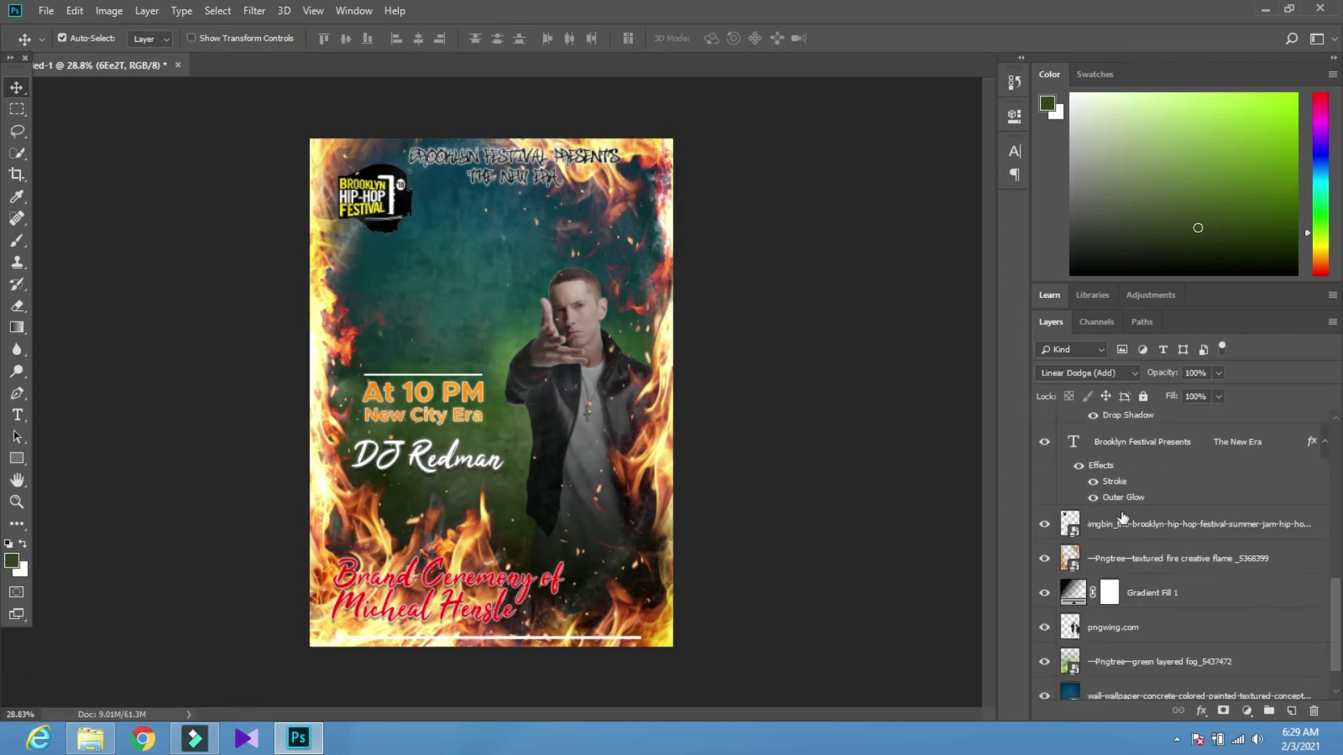
pyautogui.scroll(-1, 1121, 518)
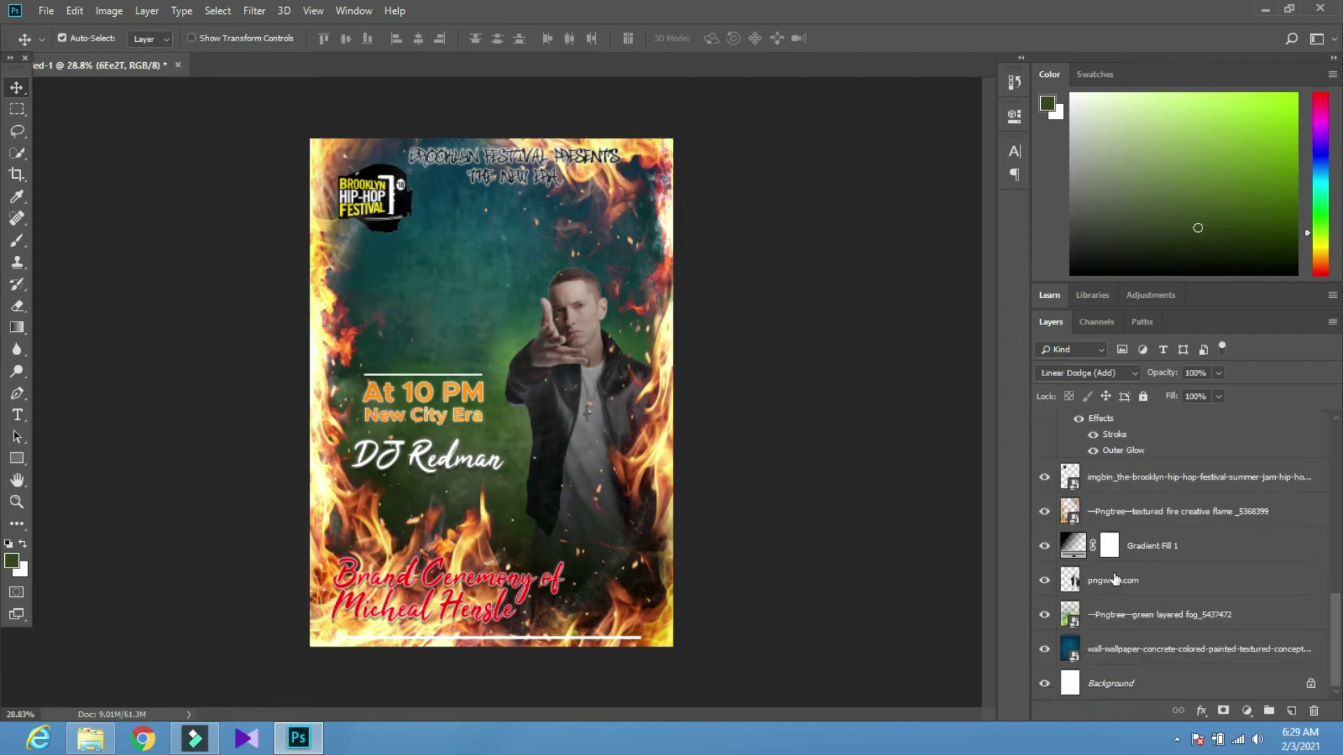
pyautogui.keyDown('shift'); pyautogui.click(1141, 651); pyautogui.keyUp('shift')
pyautogui.click(1011, 505)
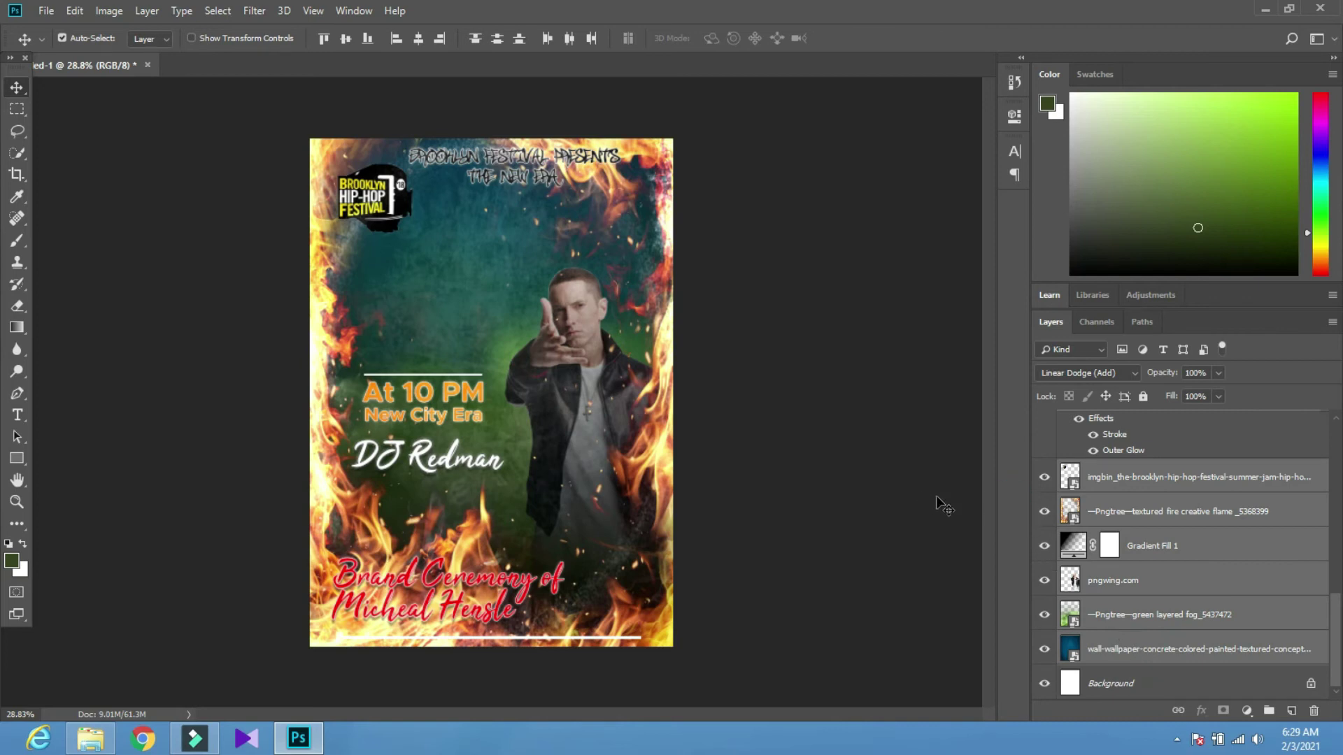
pyautogui.click(996, 511)
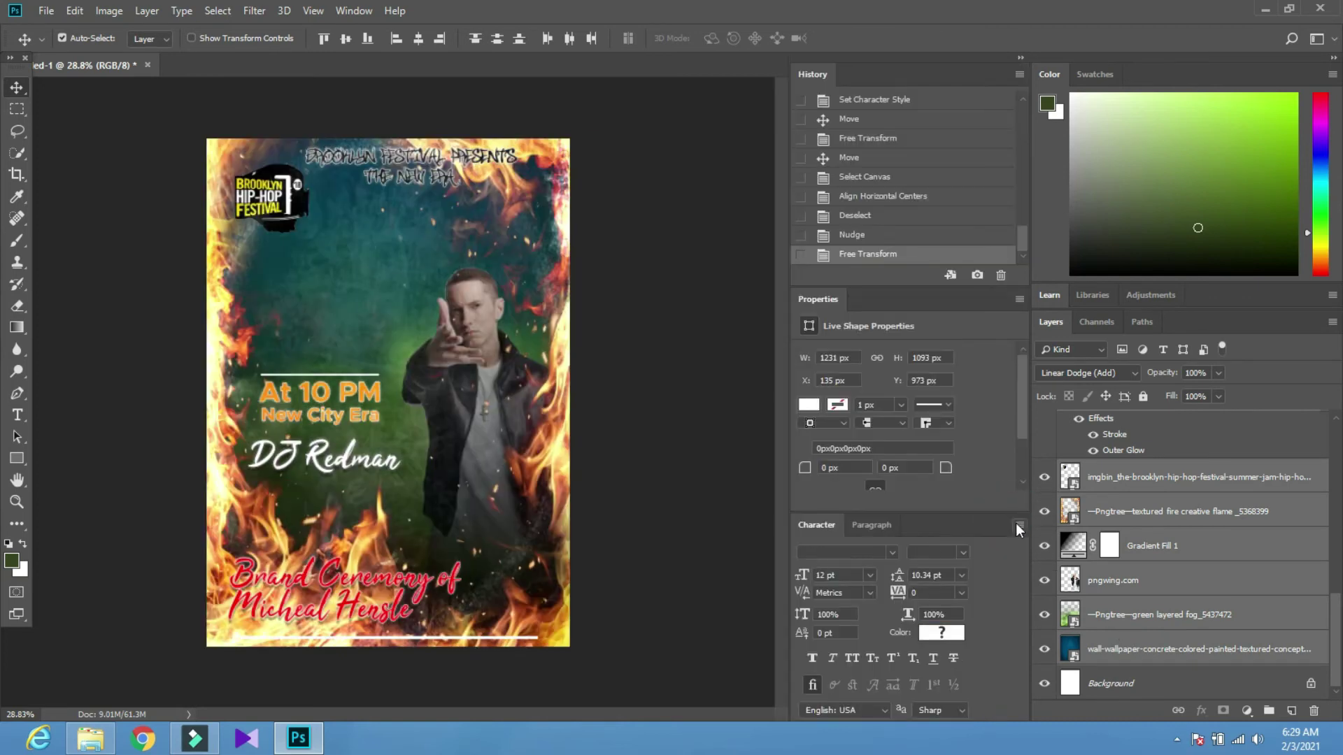
# Close the Character, Paragraph and Properties panels and collapse the History panel
pyautogui.click(1018, 525)
pyautogui.click(1105, 491)
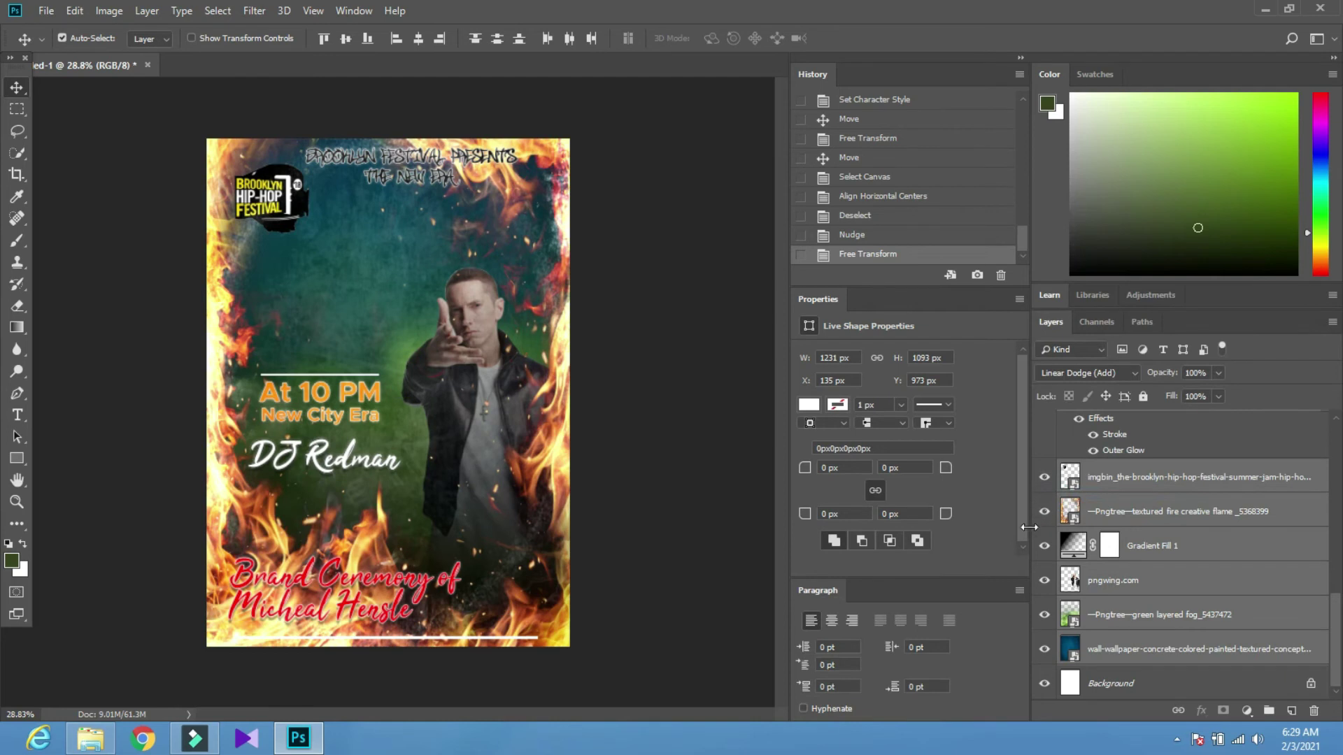
pyautogui.click(1019, 589)
pyautogui.click(1060, 575)
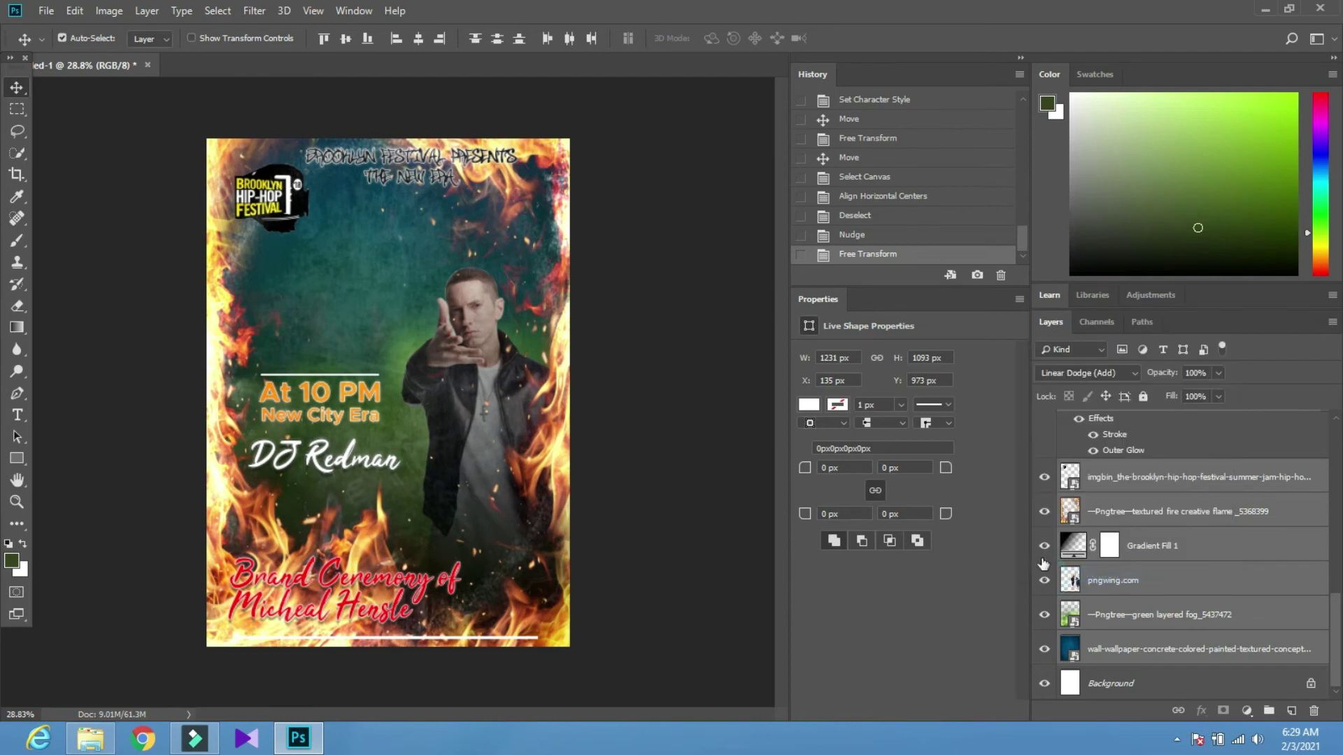
pyautogui.click(1019, 299)
pyautogui.click(1070, 330)
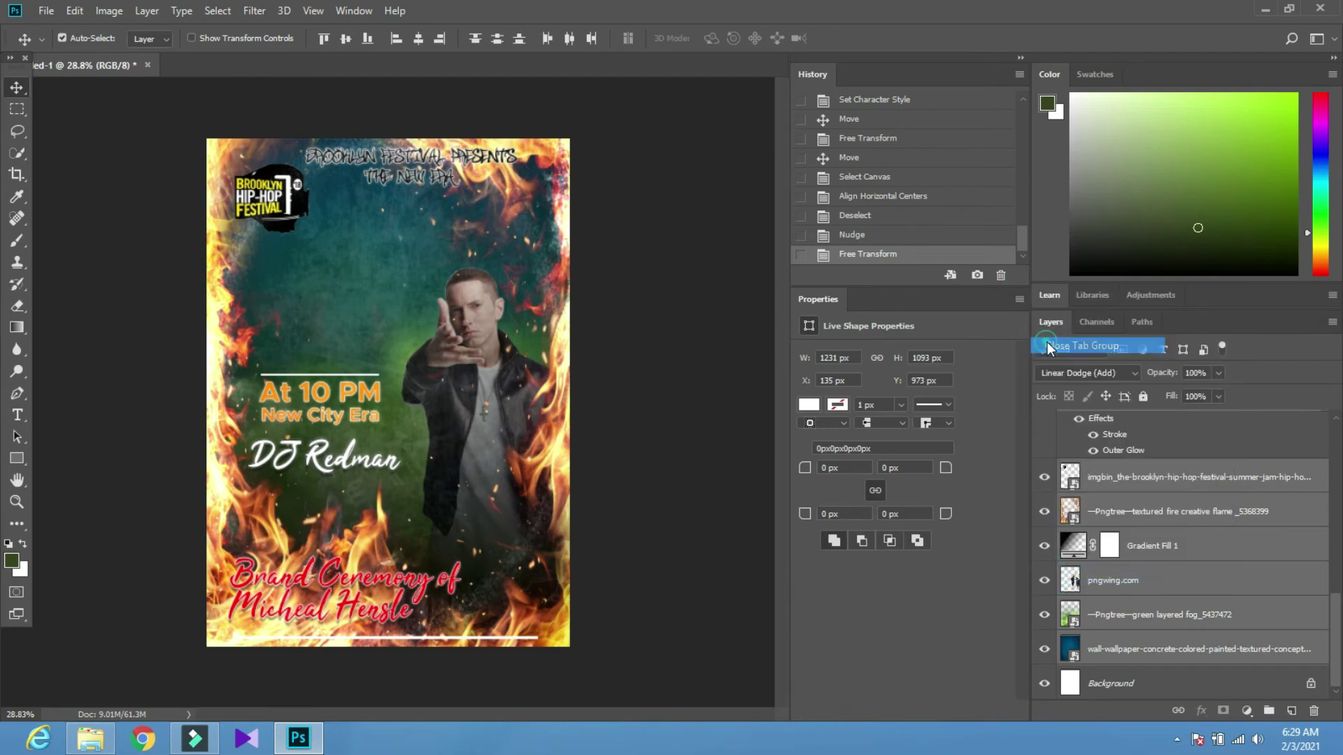
pyautogui.click(1020, 60)
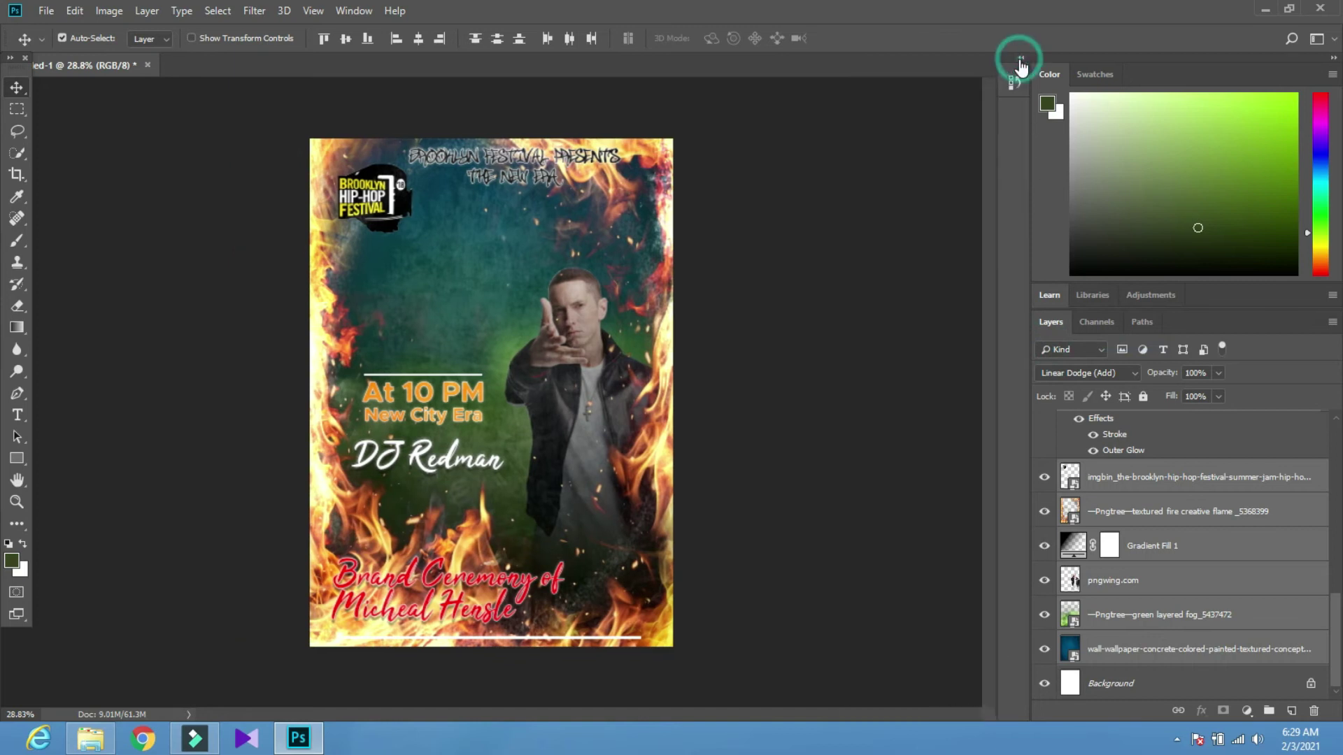
# Make the Brooklyn Festival Presents title layer visible on the poster
pyautogui.scroll(10, 1044, 434)
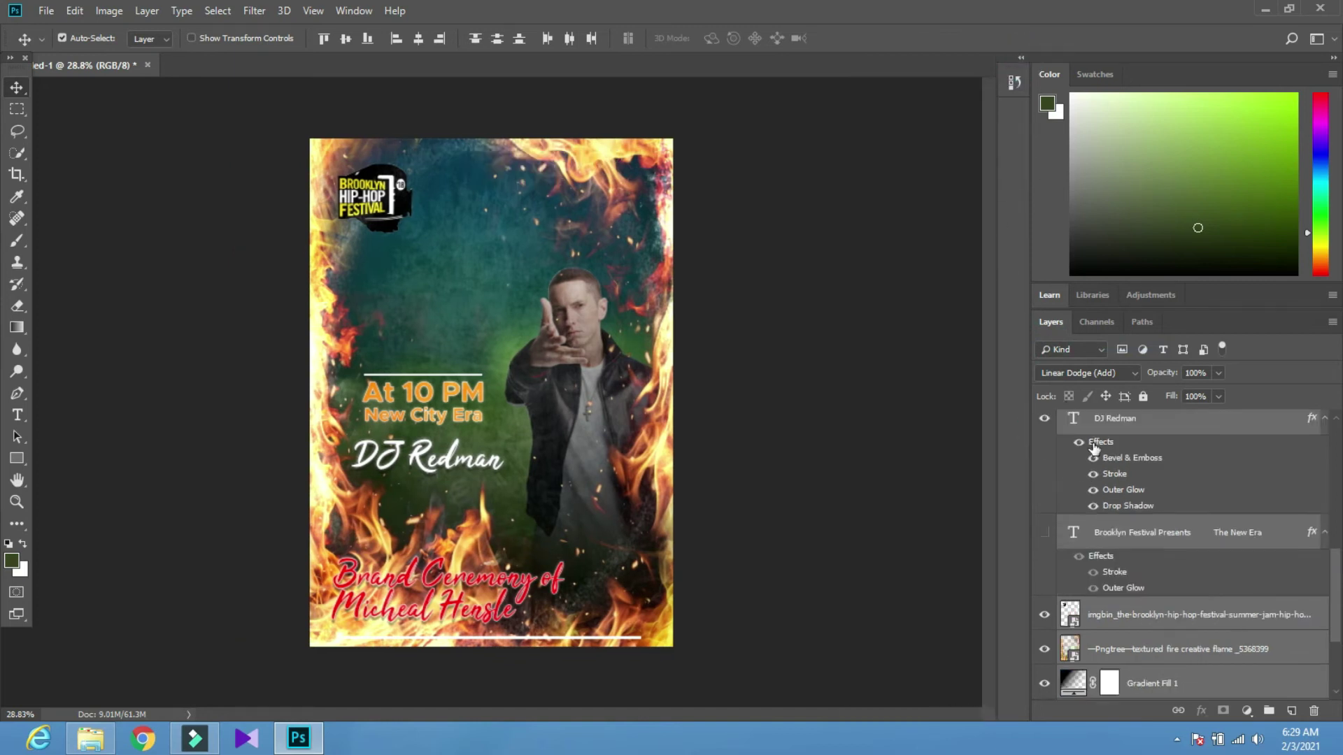
pyautogui.click(1136, 429)
pyautogui.scroll(-8, 1129, 437)
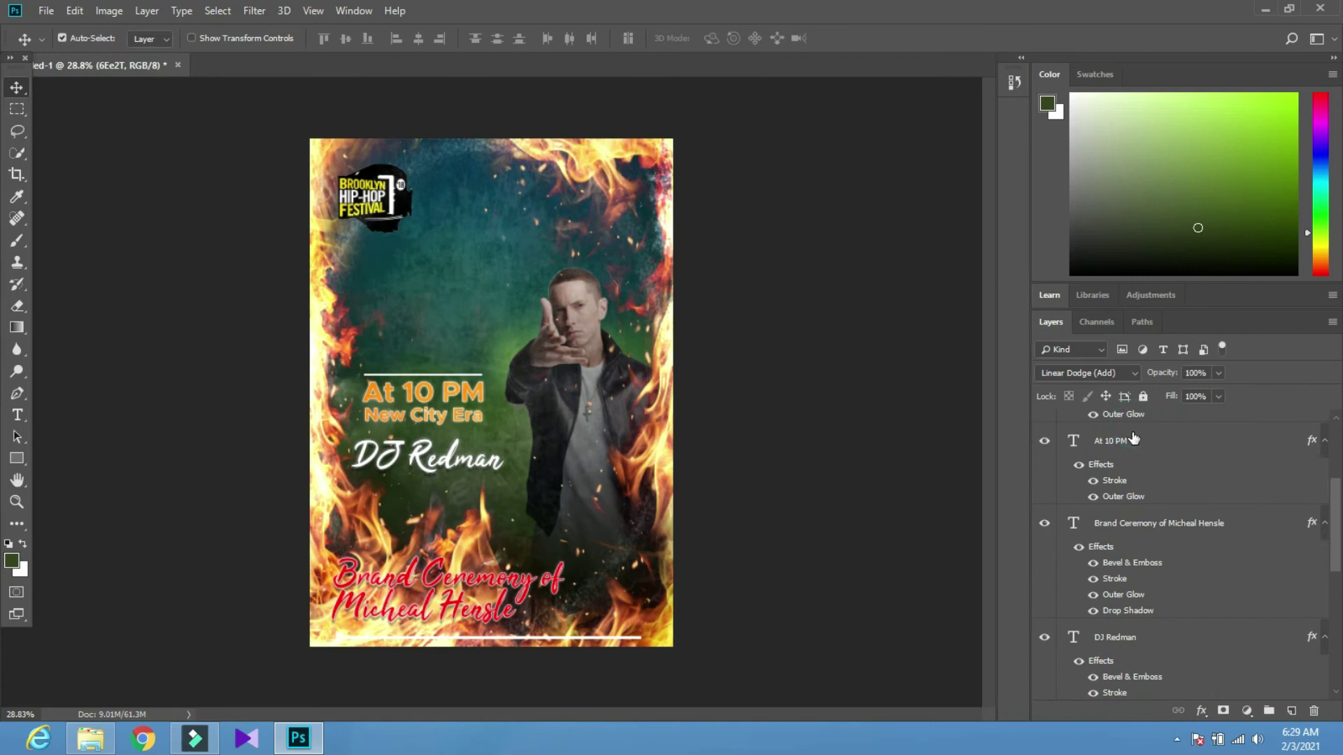
pyautogui.click(1046, 585)
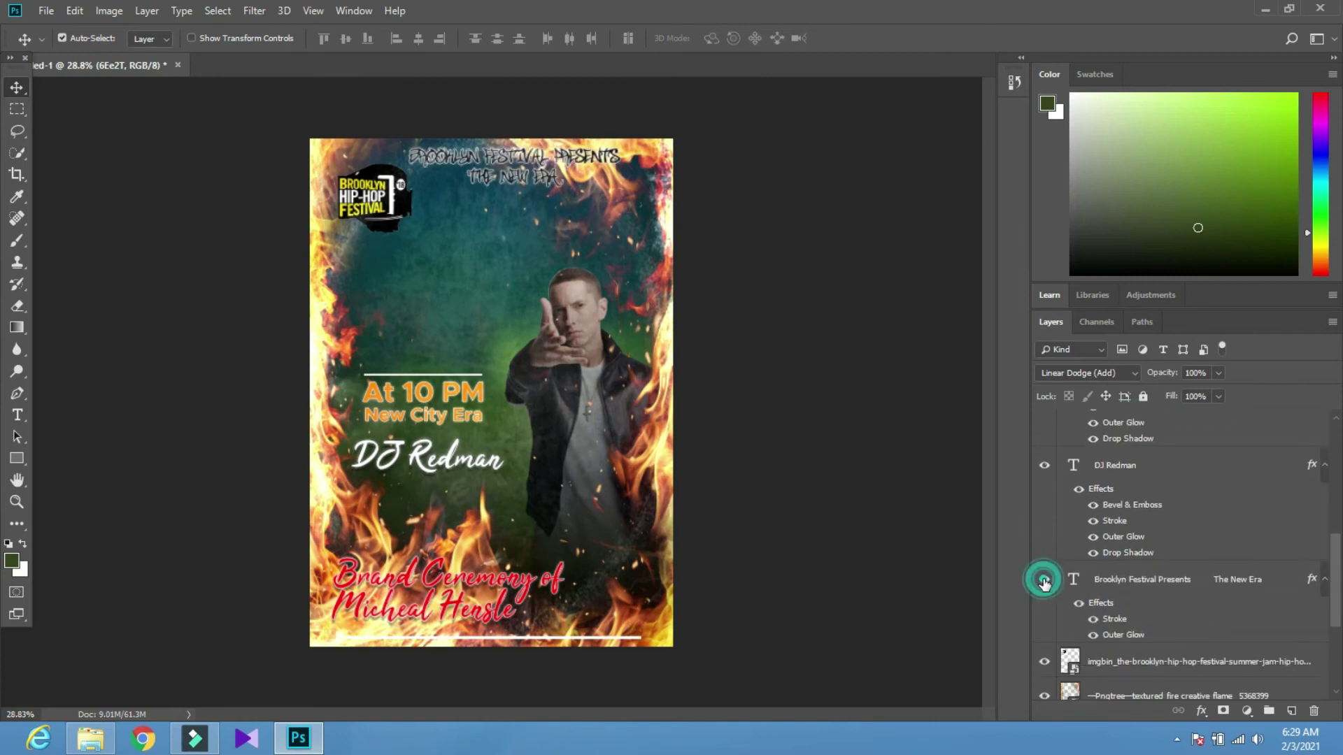
pyautogui.scroll(8, 1147, 476)
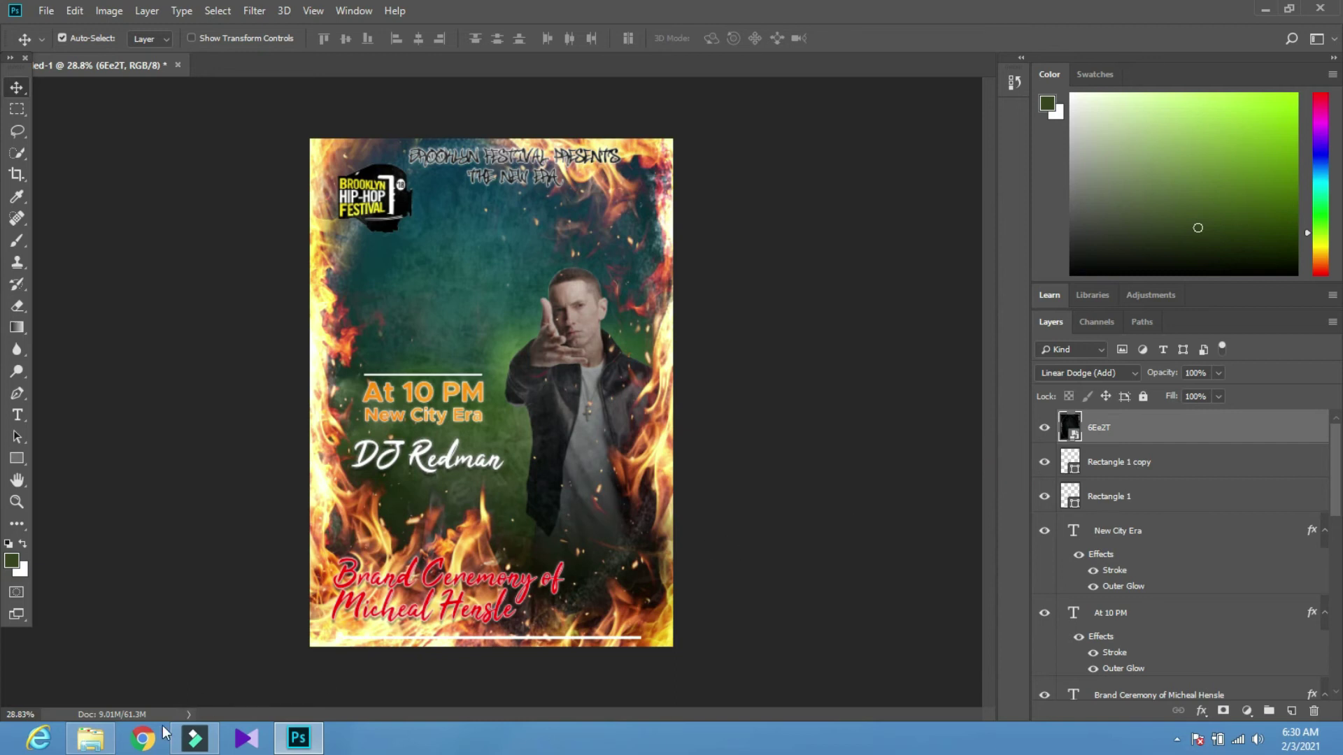
# In Chrome, search Google Images for 'parental advisory png'
pyautogui.click(142, 738)
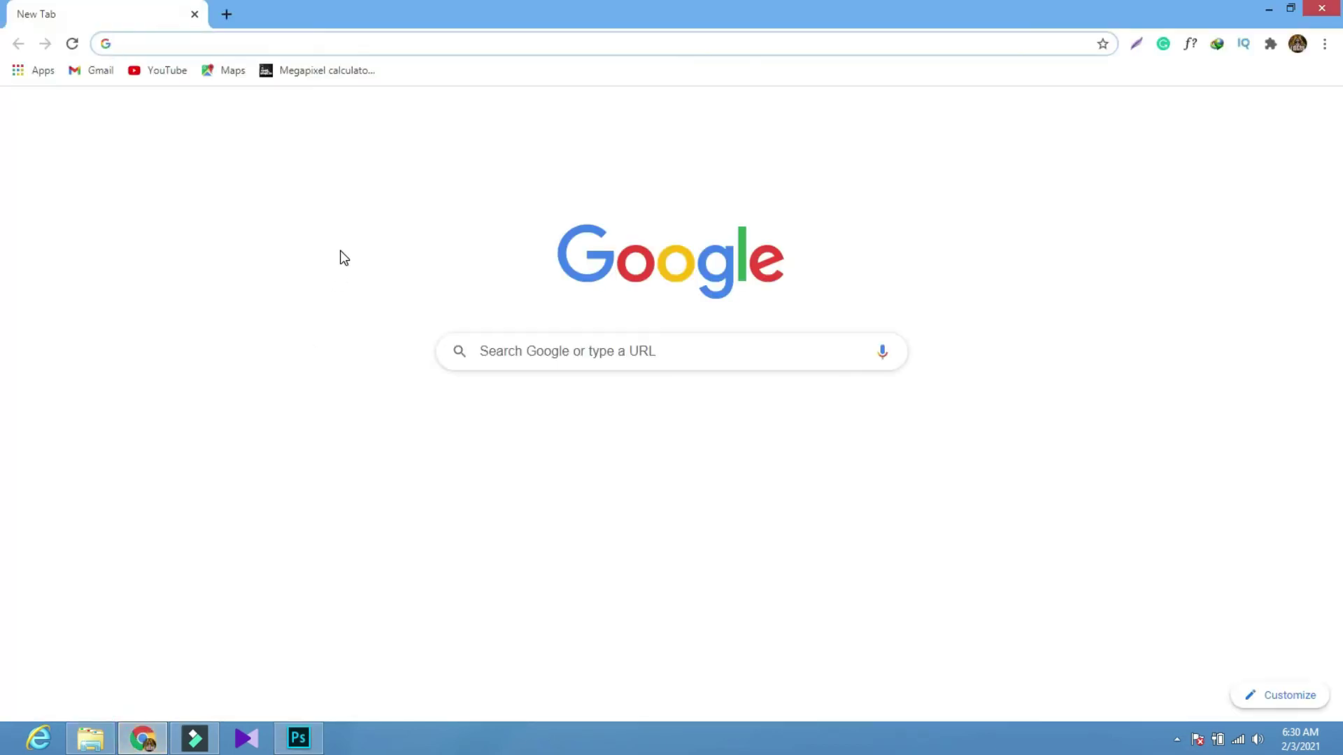
pyautogui.write('parental')
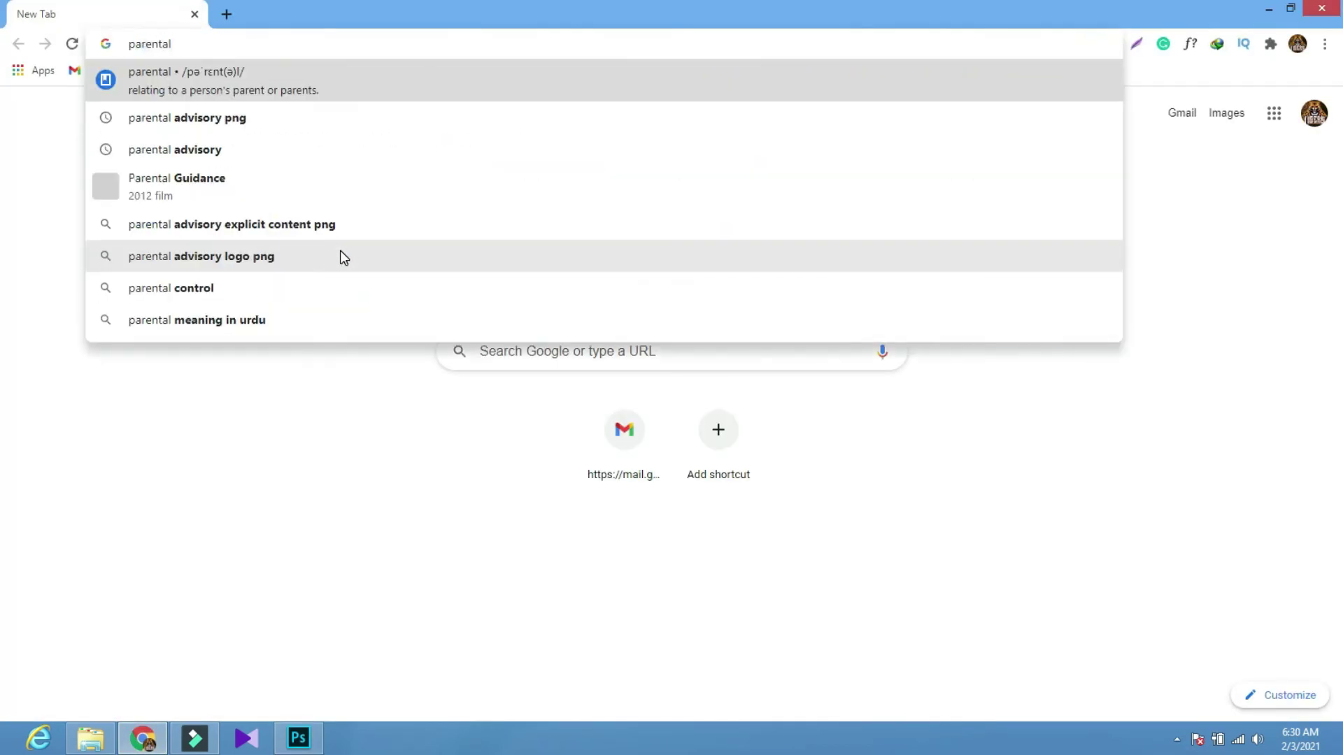
pyautogui.click(261, 120)
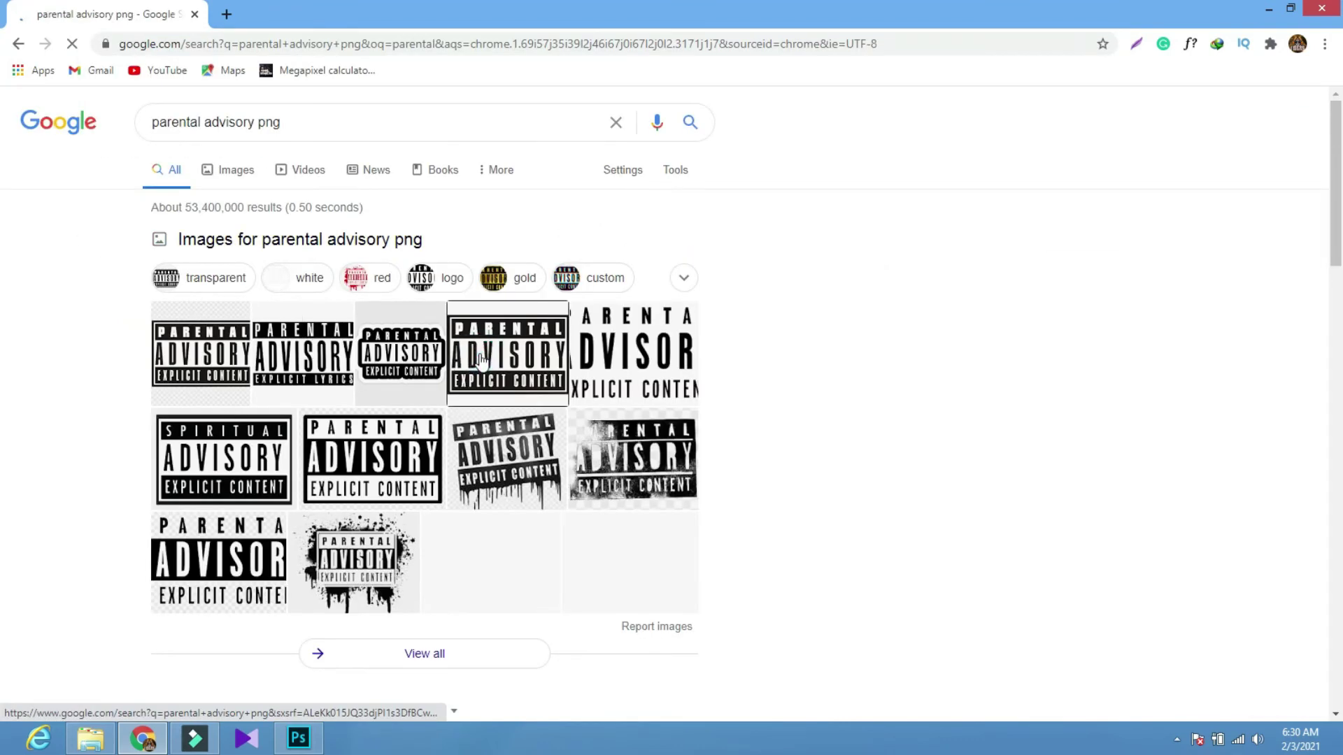
pyautogui.click(515, 358)
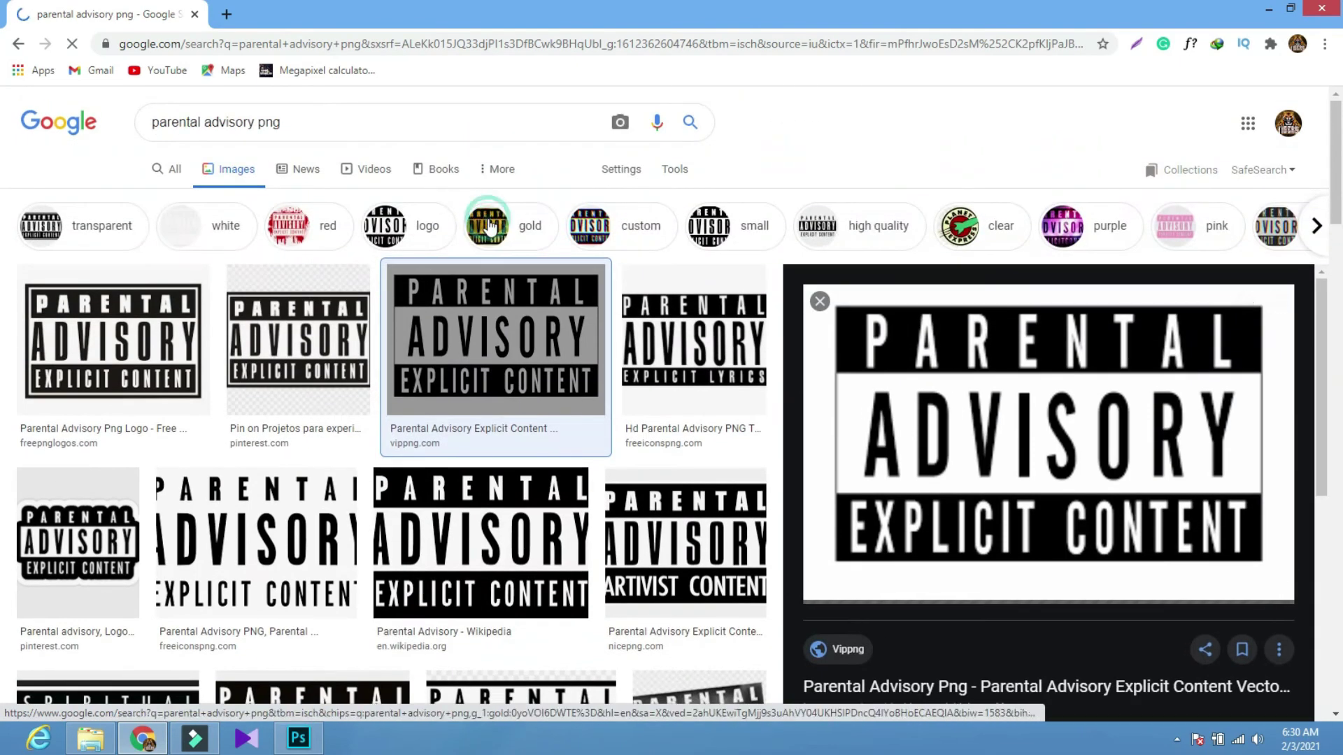
# Filter the results to gold and copy the black-and-gold Parental Advisory sticker image
pyautogui.click(490, 227)
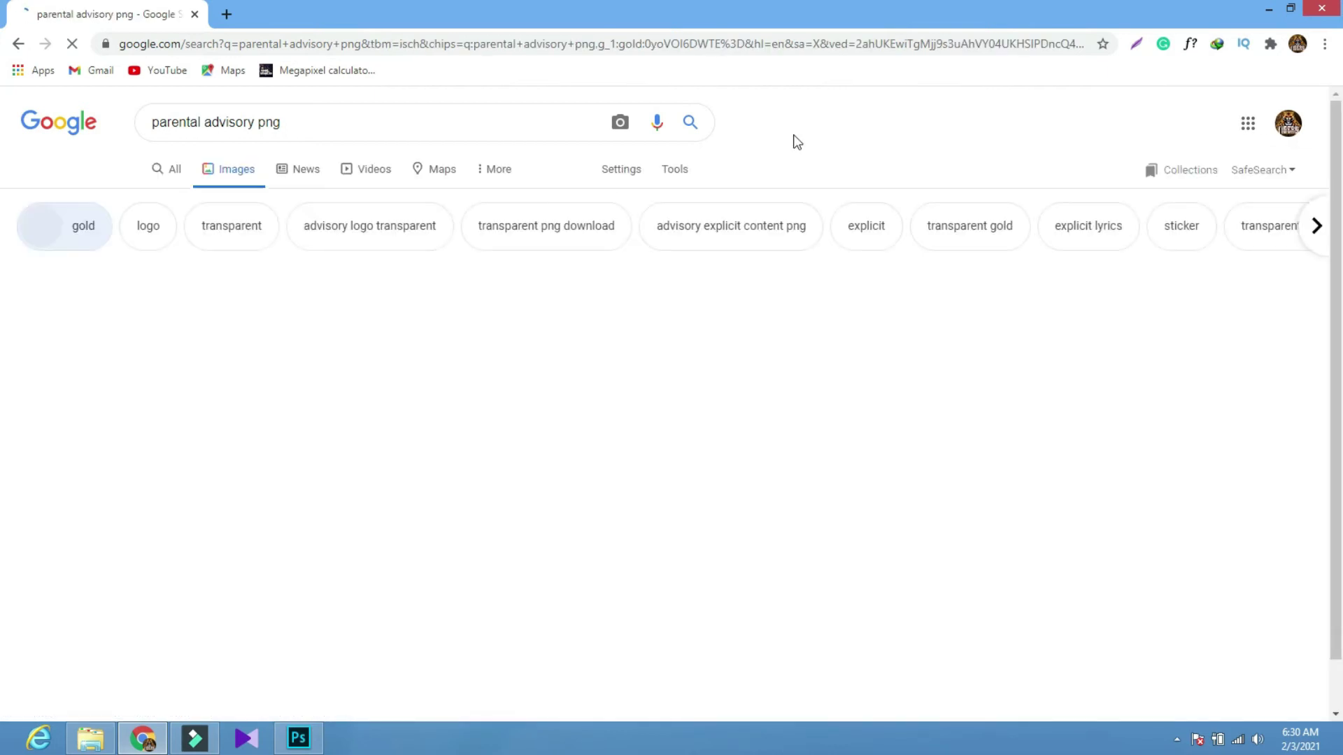
pyautogui.rightClick(141, 338)
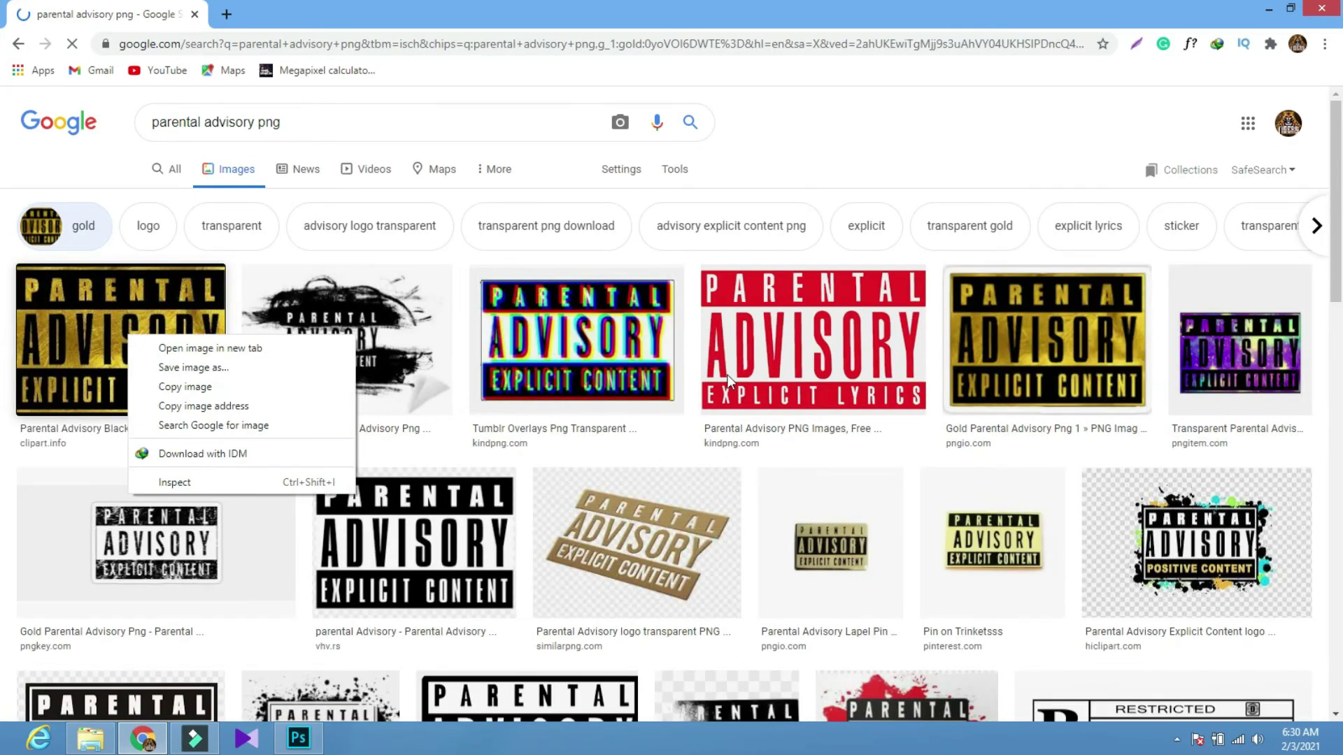
pyautogui.rightClick(1049, 320)
pyautogui.rightClick(146, 360)
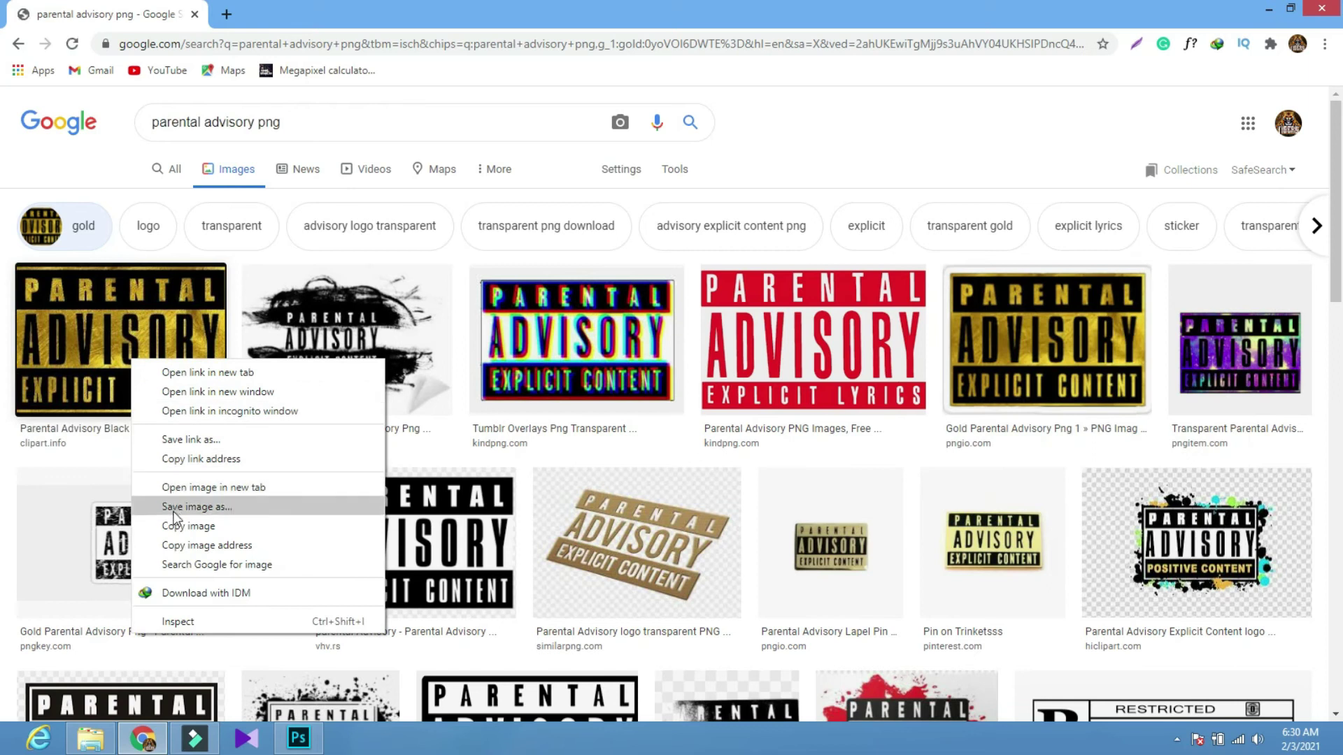
pyautogui.click(197, 506)
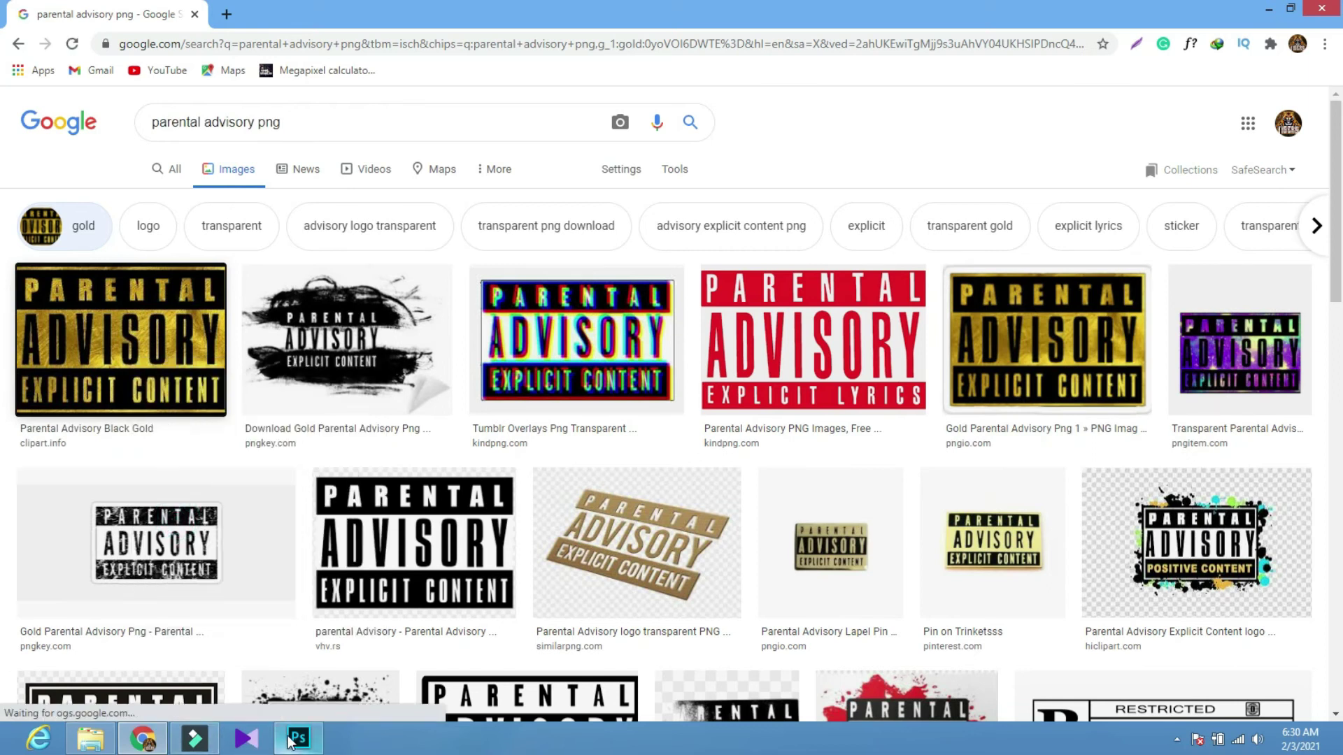
pyautogui.click(298, 737)
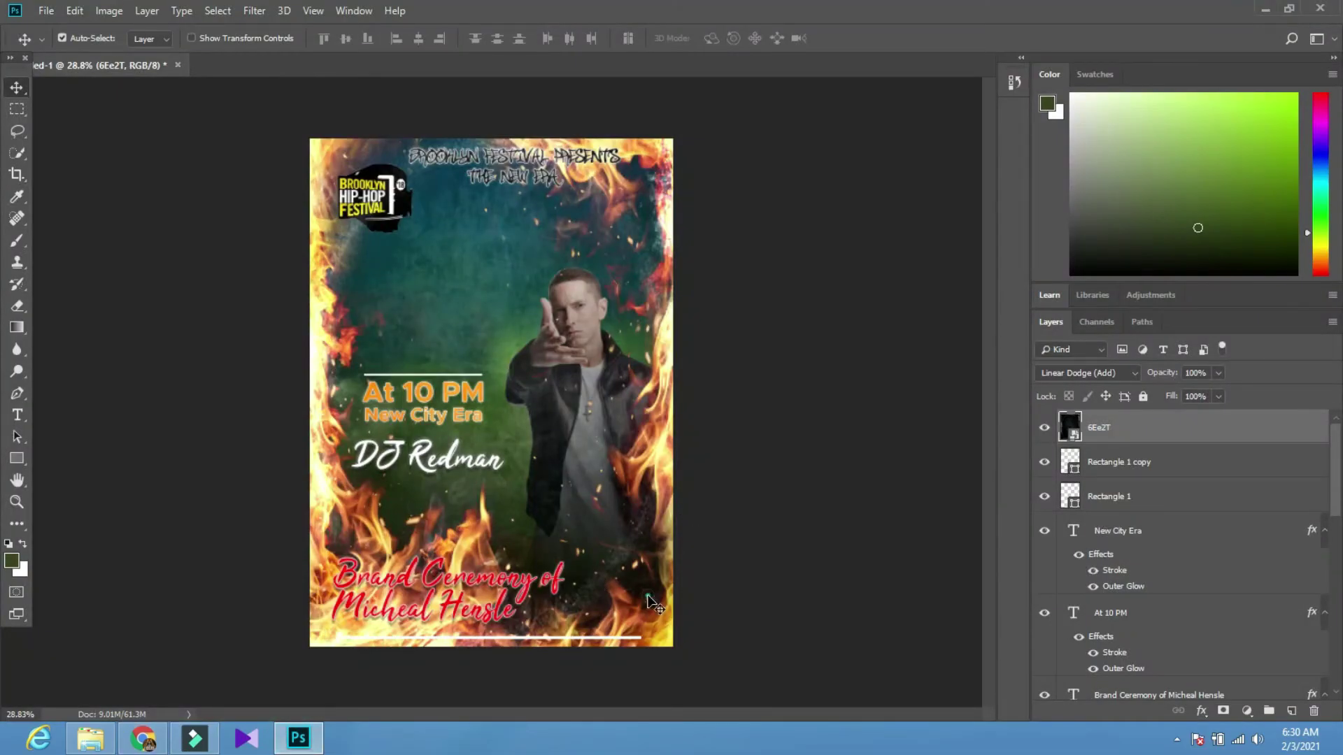
# Paste the gold Parental Advisory sticker near the poster's top and hide the grunge texture layer
pyautogui.hotkey('ctrl', 'v')
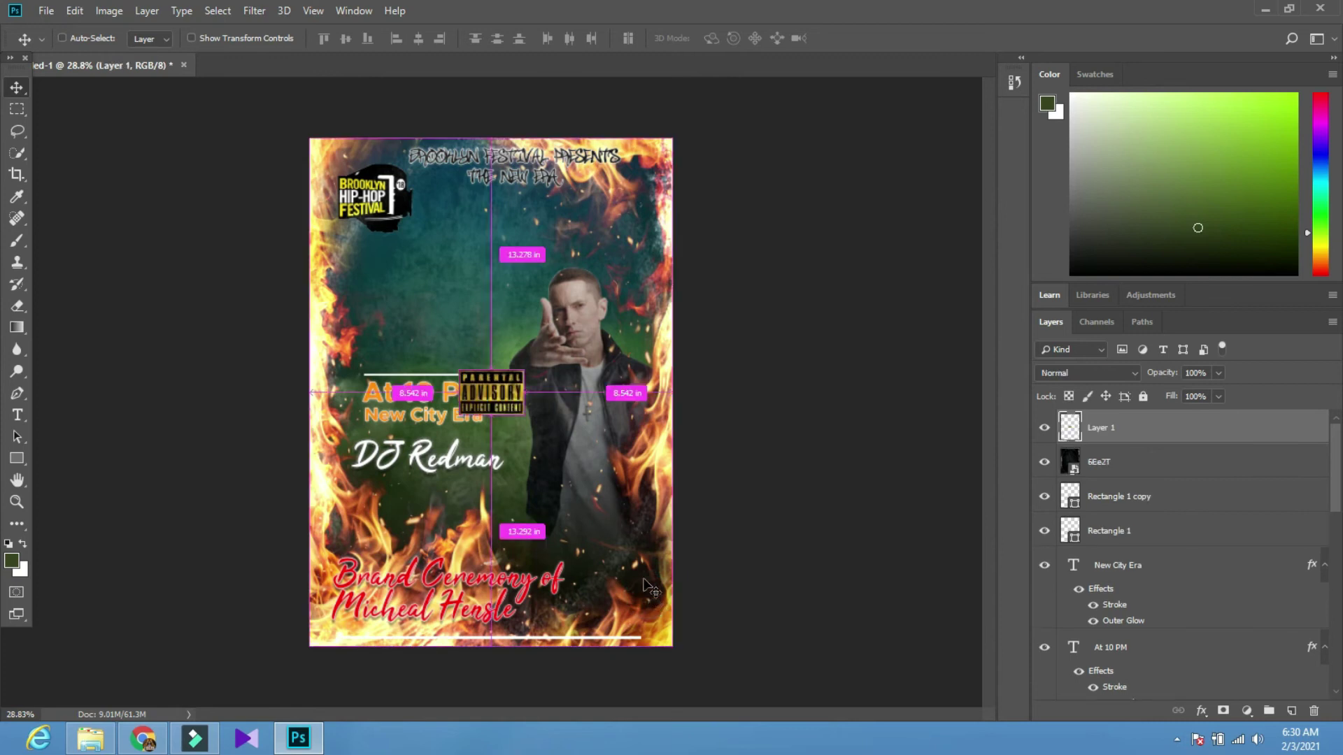
pyautogui.moveTo(492, 383)
pyautogui.mouseDown()
pyautogui.moveTo(552, 447)
pyautogui.moveTo(537, 313)
pyautogui.moveTo(461, 260)
pyautogui.mouseUp()
pyautogui.click(378, 202)
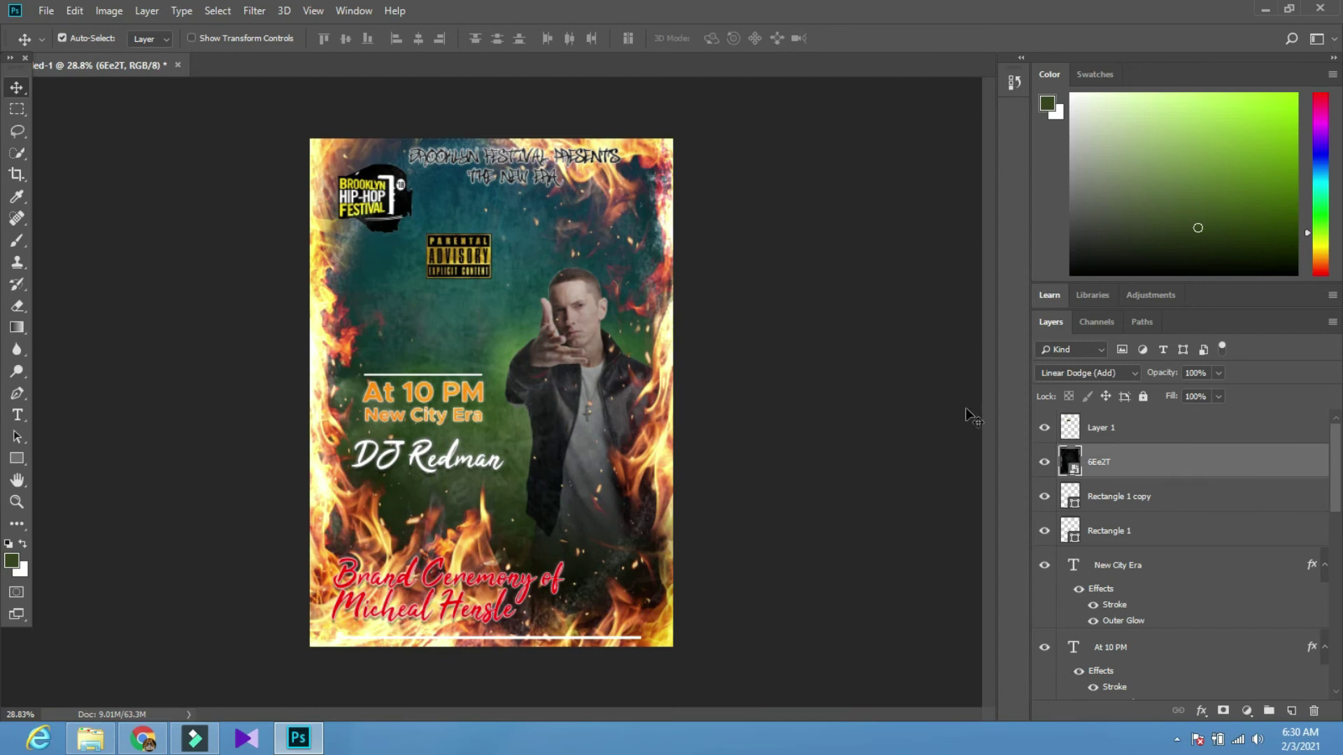
pyautogui.click(1045, 461)
# Move the sticker into the poster's top-left corner
pyautogui.click(365, 201)
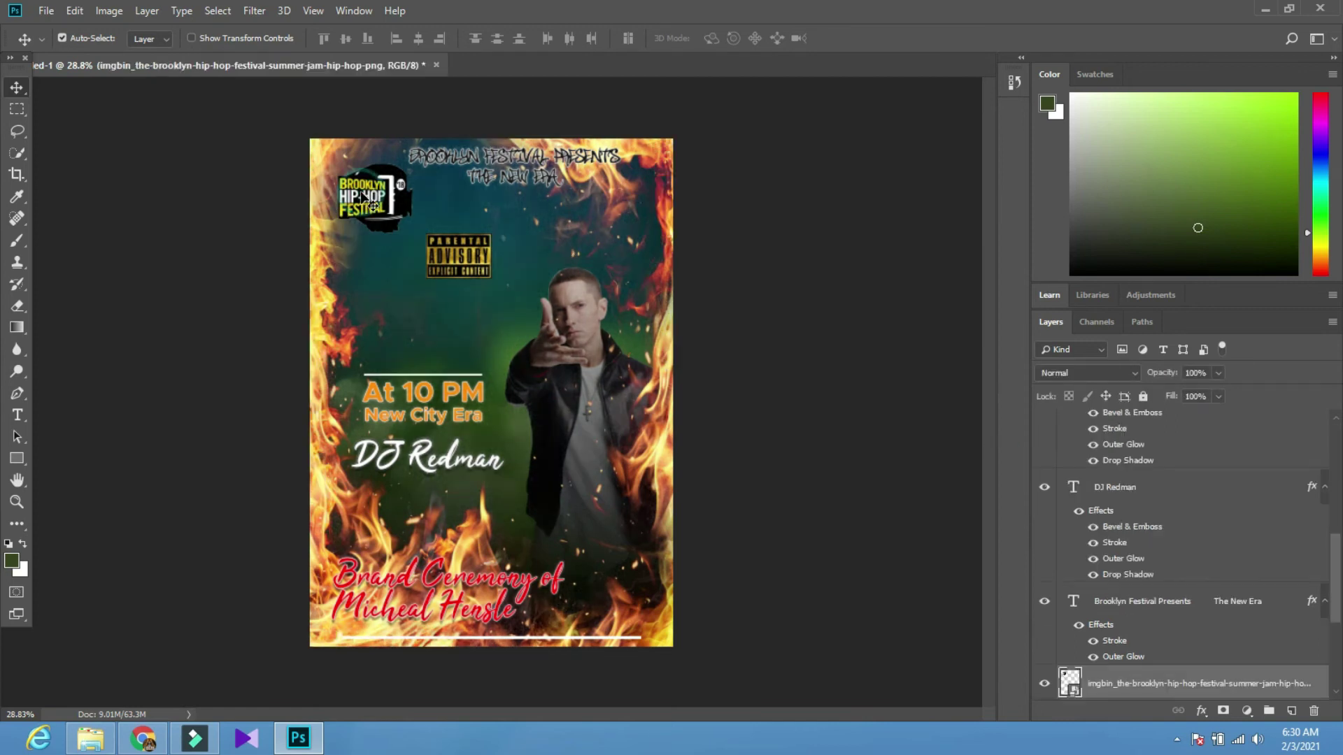
pyautogui.moveTo(451, 257); pyautogui.dragTo(355, 168)
pyautogui.scroll(5, 483, 133)
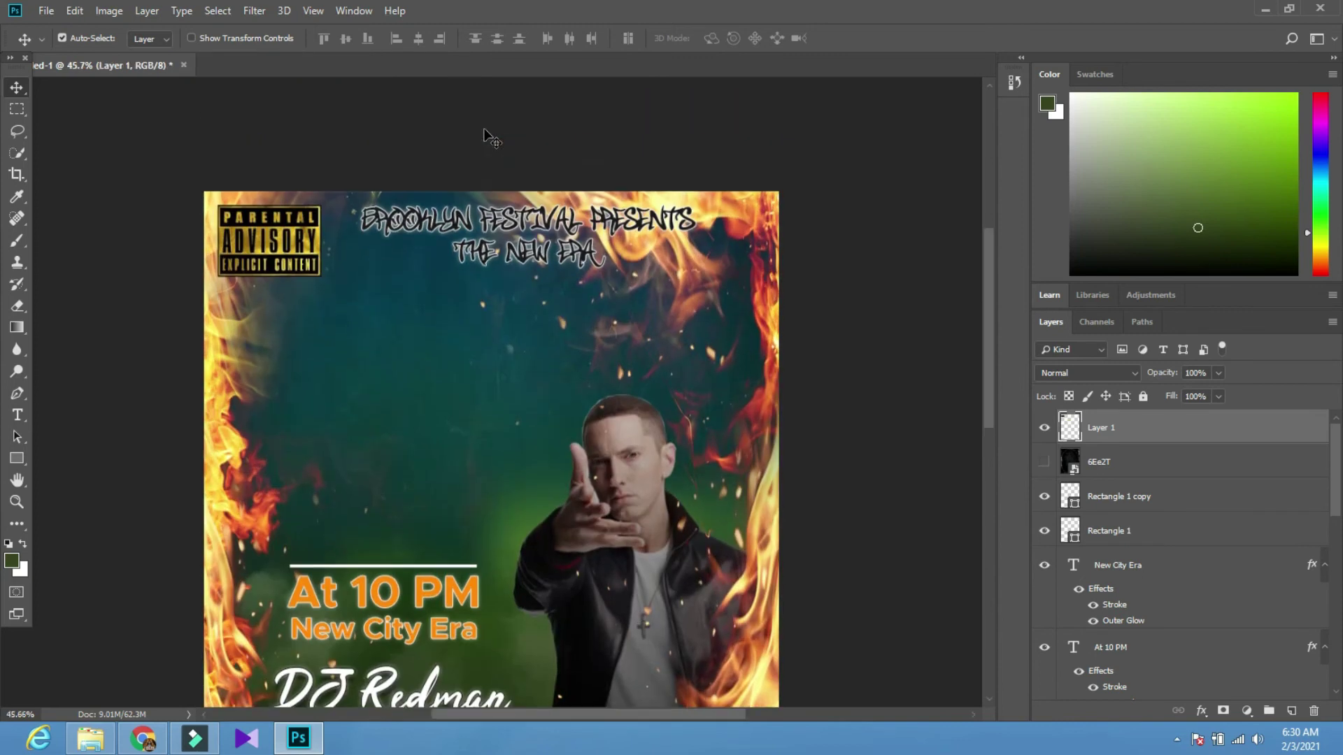
pyautogui.scroll(1, 456, 225)
pyautogui.scroll(-1, 474, 209)
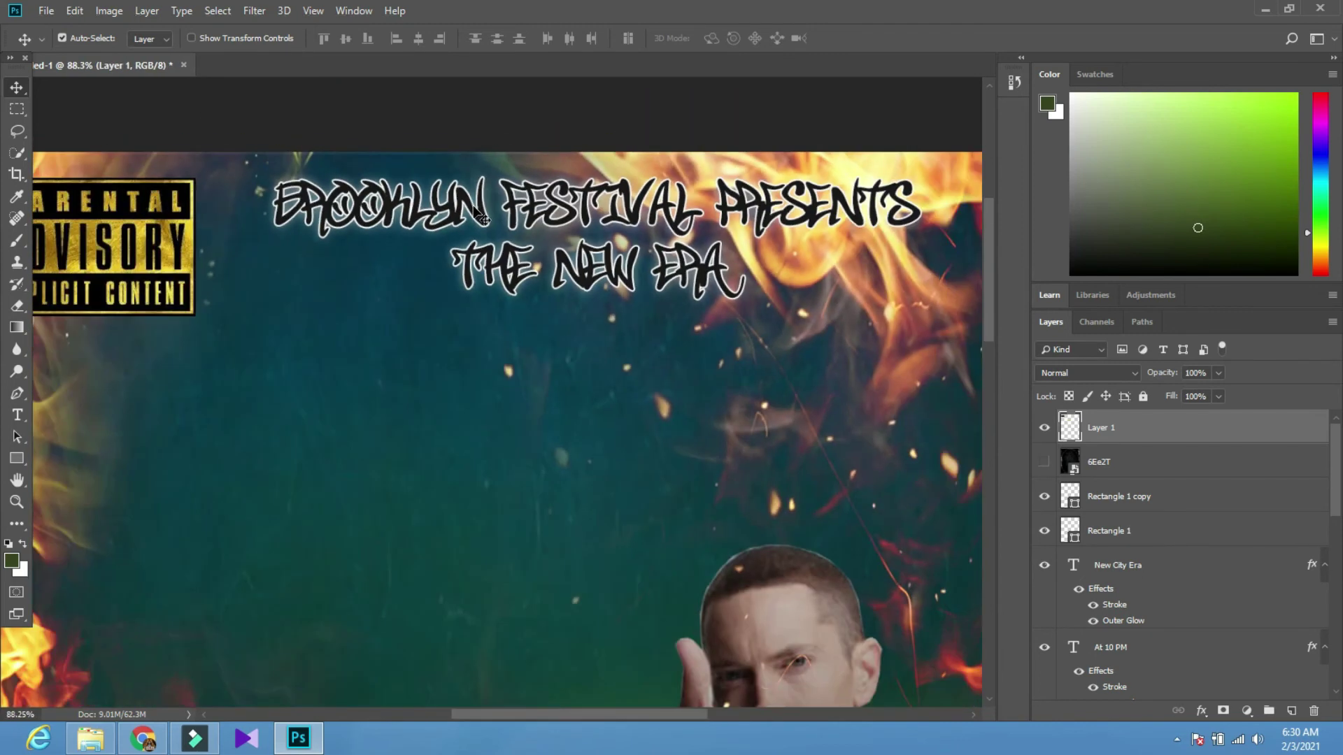
pyautogui.click(473, 207)
# Set the Brooklyn Festival Presents title font to Dreamlands
pyautogui.press('t')
pyautogui.click(209, 39)
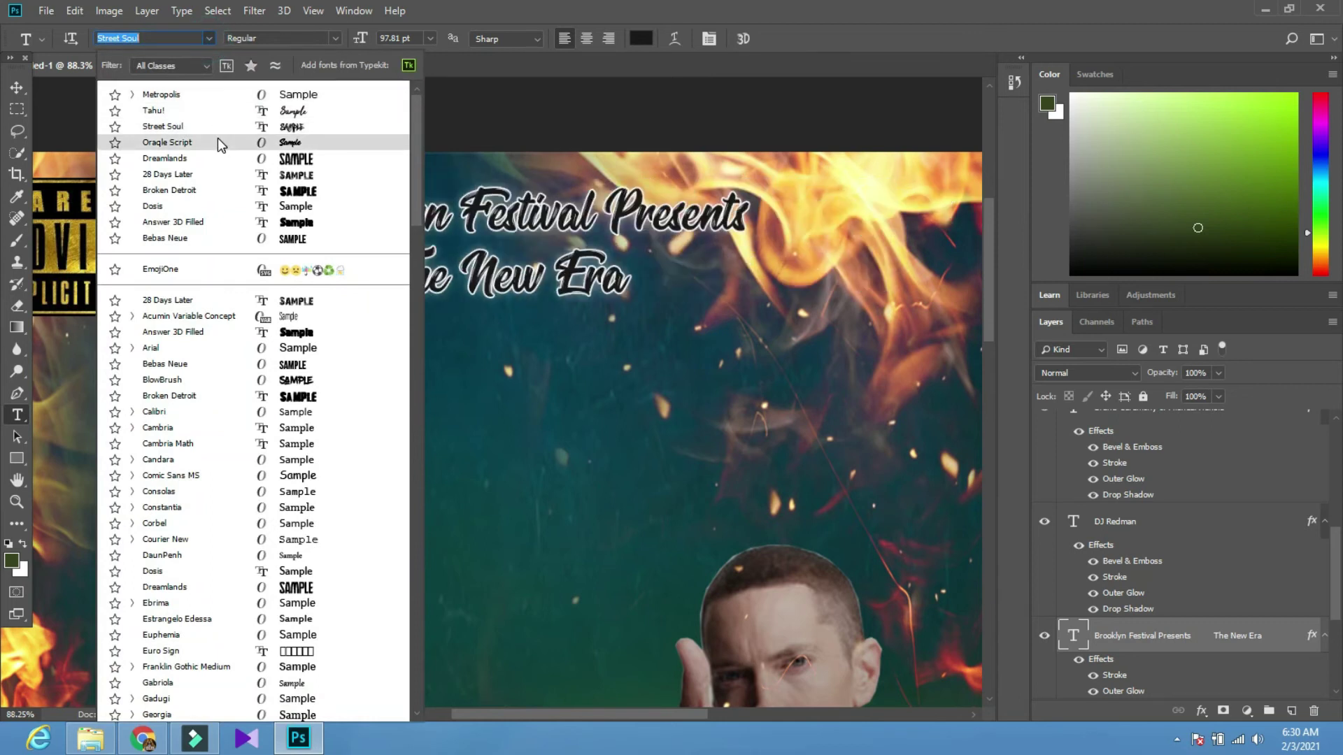
pyautogui.click(218, 161)
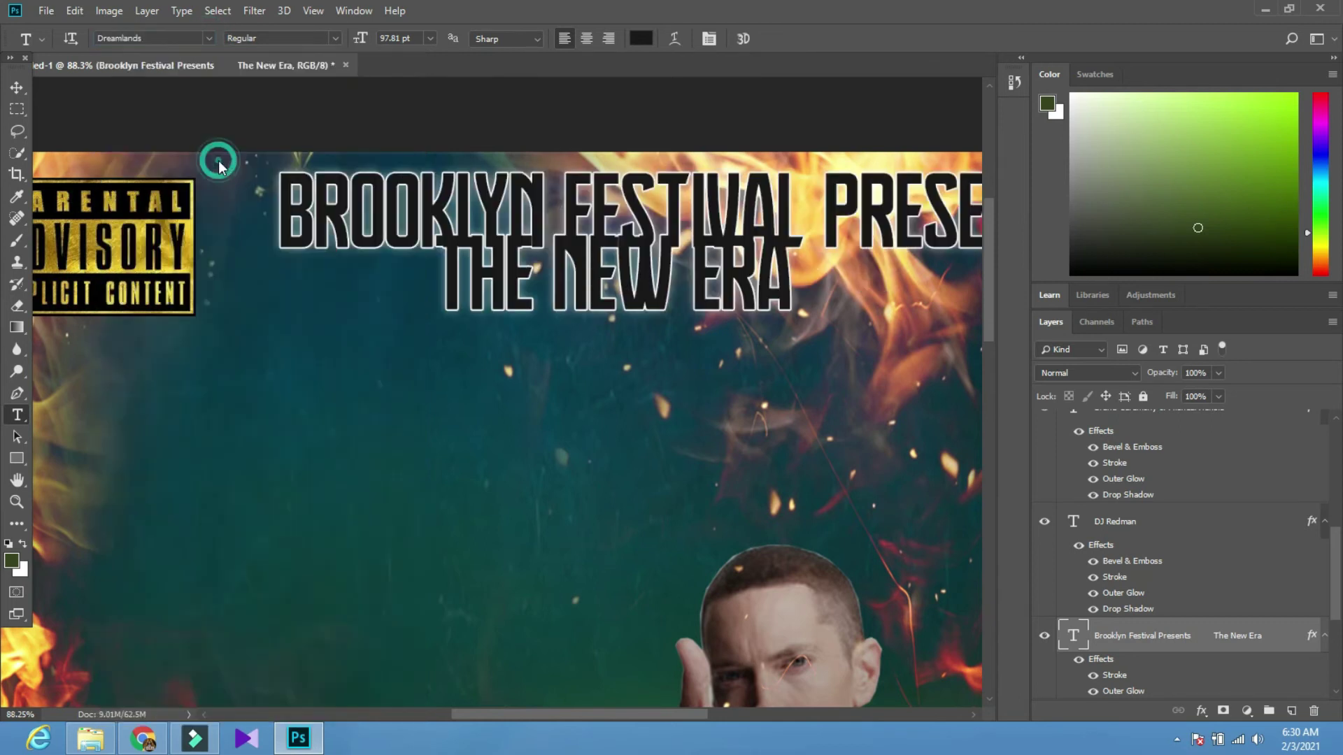
pyautogui.scroll(-3, 217, 159)
pyautogui.click(24, 92)
# Increase the title's leading in the Character panel
pyautogui.press('t')
pyautogui.click(709, 40)
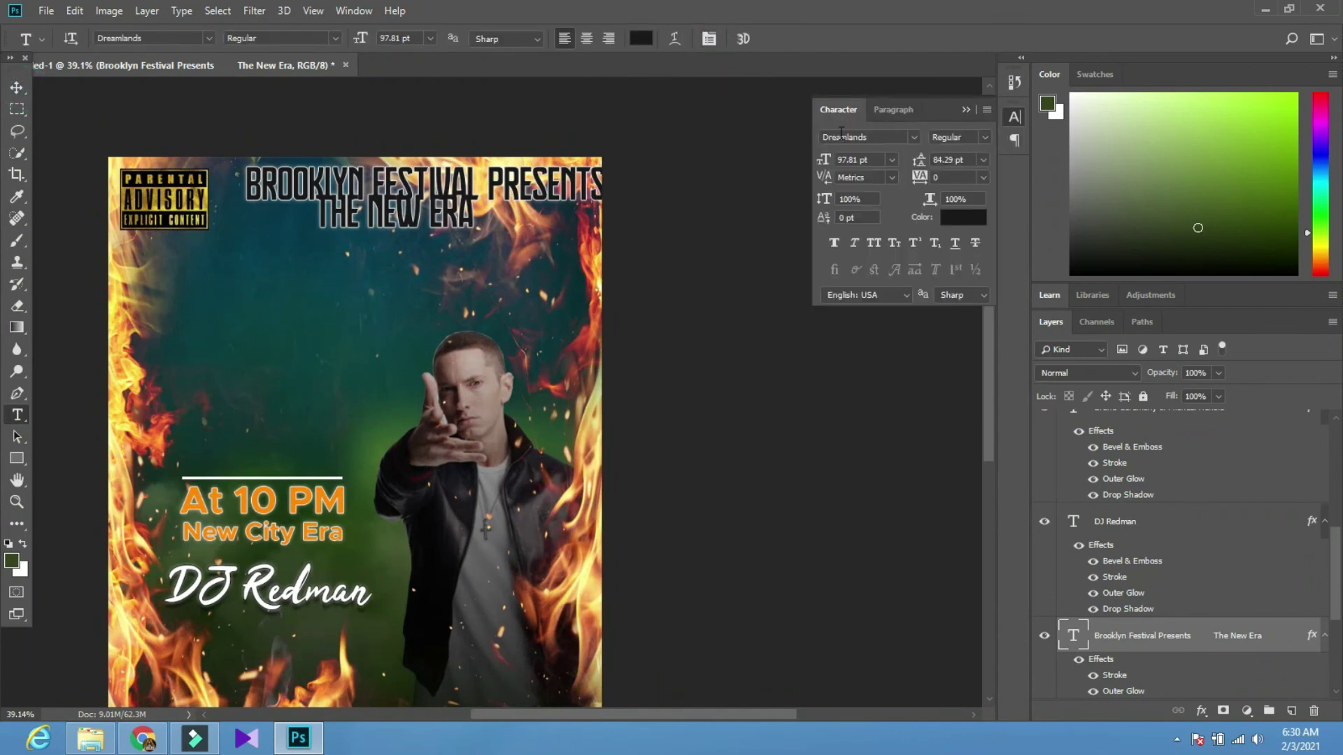
pyautogui.moveTo(914, 165); pyautogui.dragTo(950, 161)
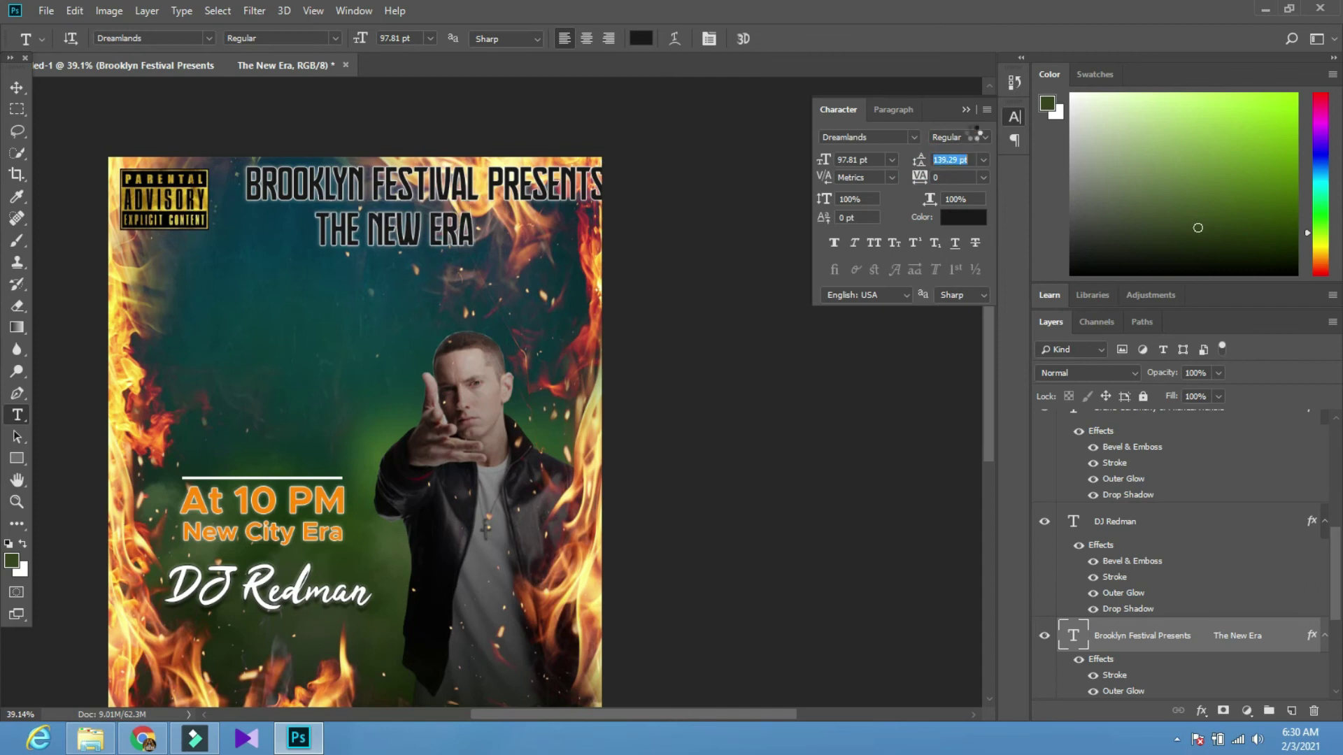
pyautogui.click(965, 111)
pyautogui.click(23, 85)
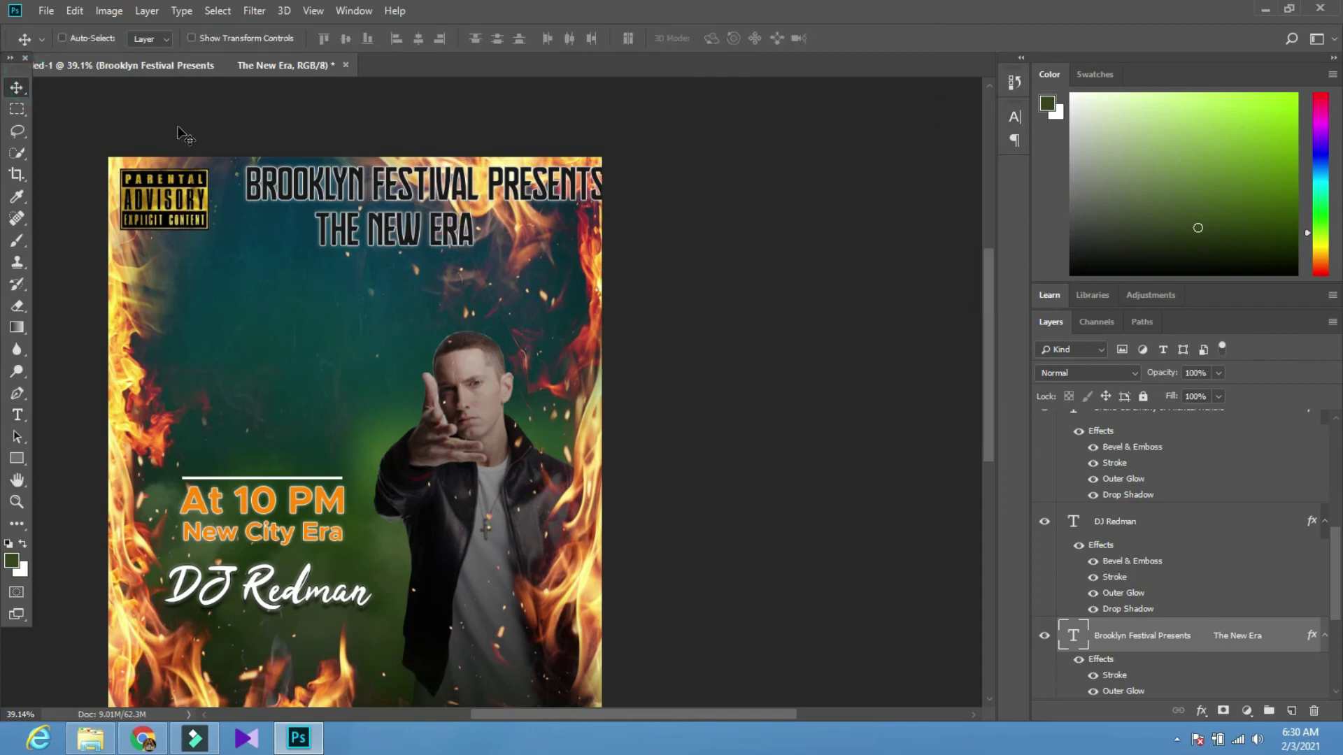
# Scale the title to about 82% and re-centre THE NEW ERA under the first line
pyautogui.hotkey('ctrl', 't')
pyautogui.moveTo(605, 167); pyautogui.dragTo(540, 182)
pyautogui.click(759, 39)
pyautogui.moveTo(444, 199); pyautogui.dragTo(419, 190)
pyautogui.press('t')
pyautogui.click(305, 215)
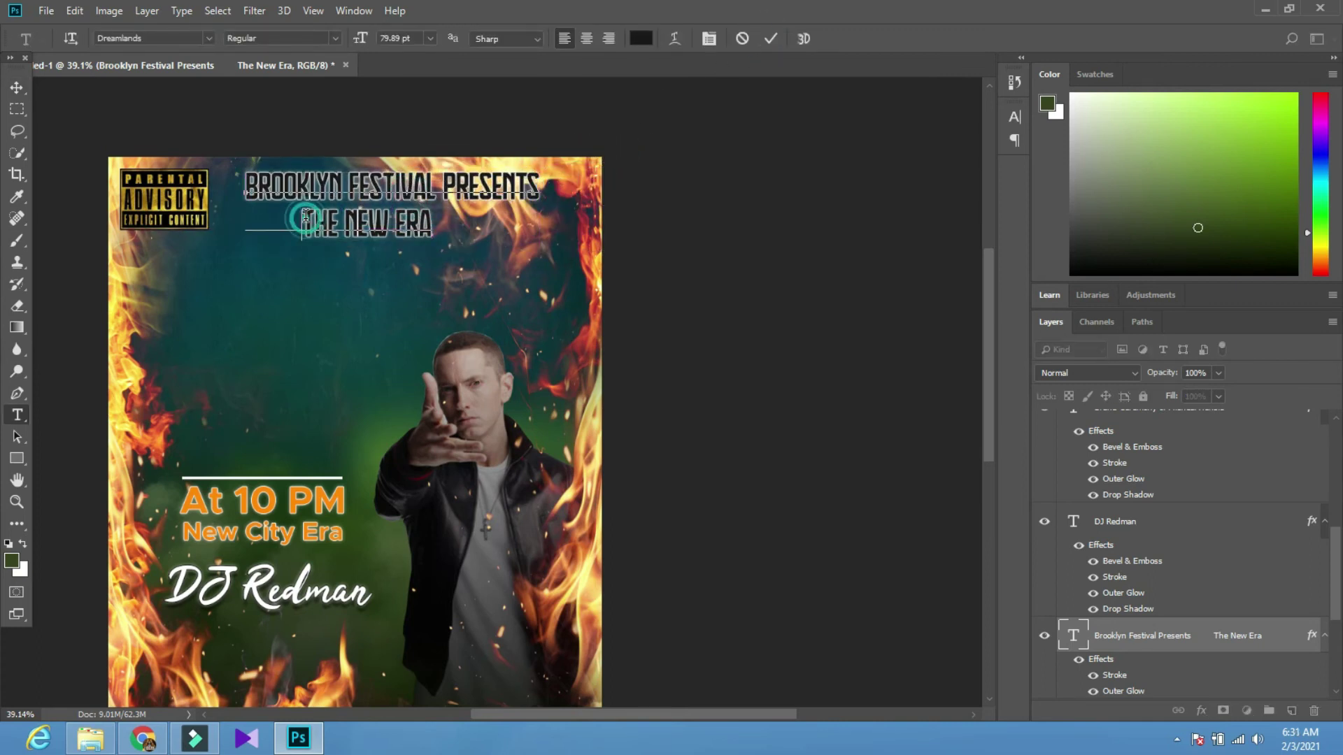
pyautogui.click(18, 88)
pyautogui.scroll(-2, 229, 198)
pyautogui.scroll(1, 519, 269)
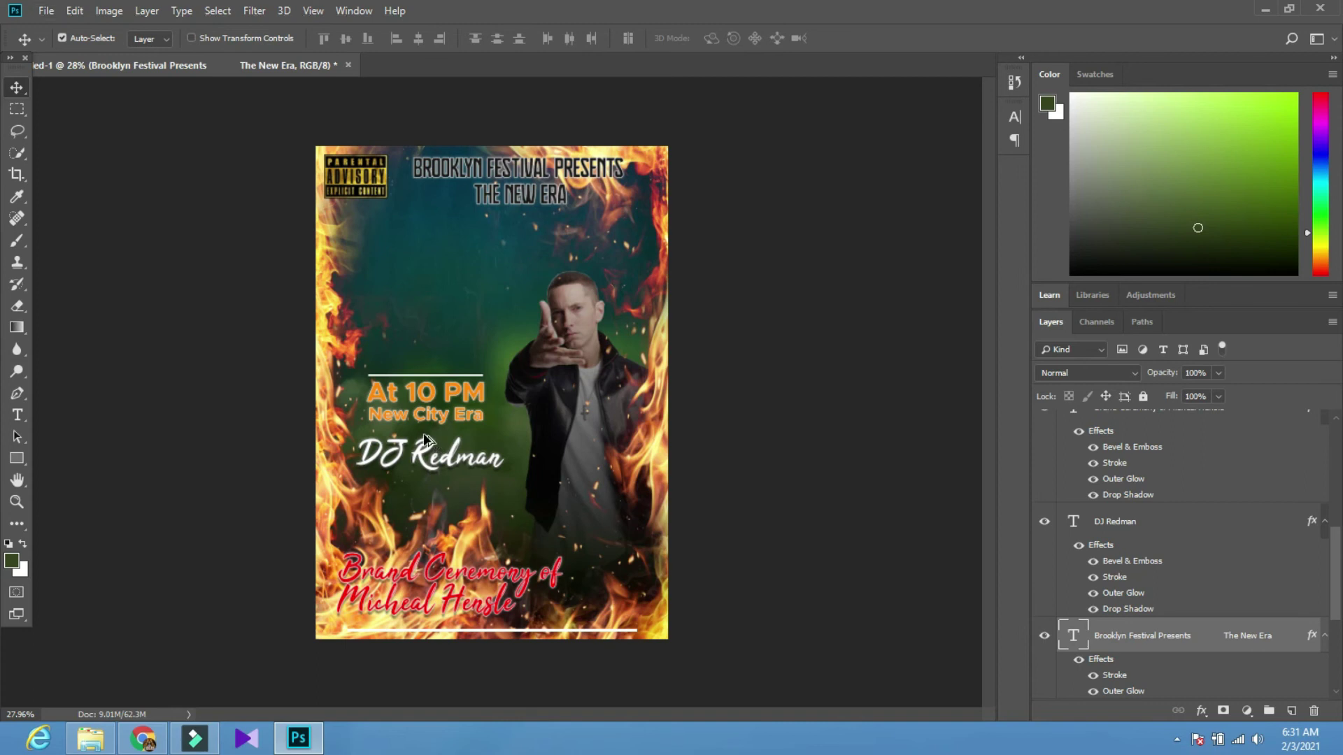
# Move the long white Rectangle 1 copy line from the bottom up to the top near the title
pyautogui.scroll(-1, 429, 451)
pyautogui.scroll(3, 429, 451)
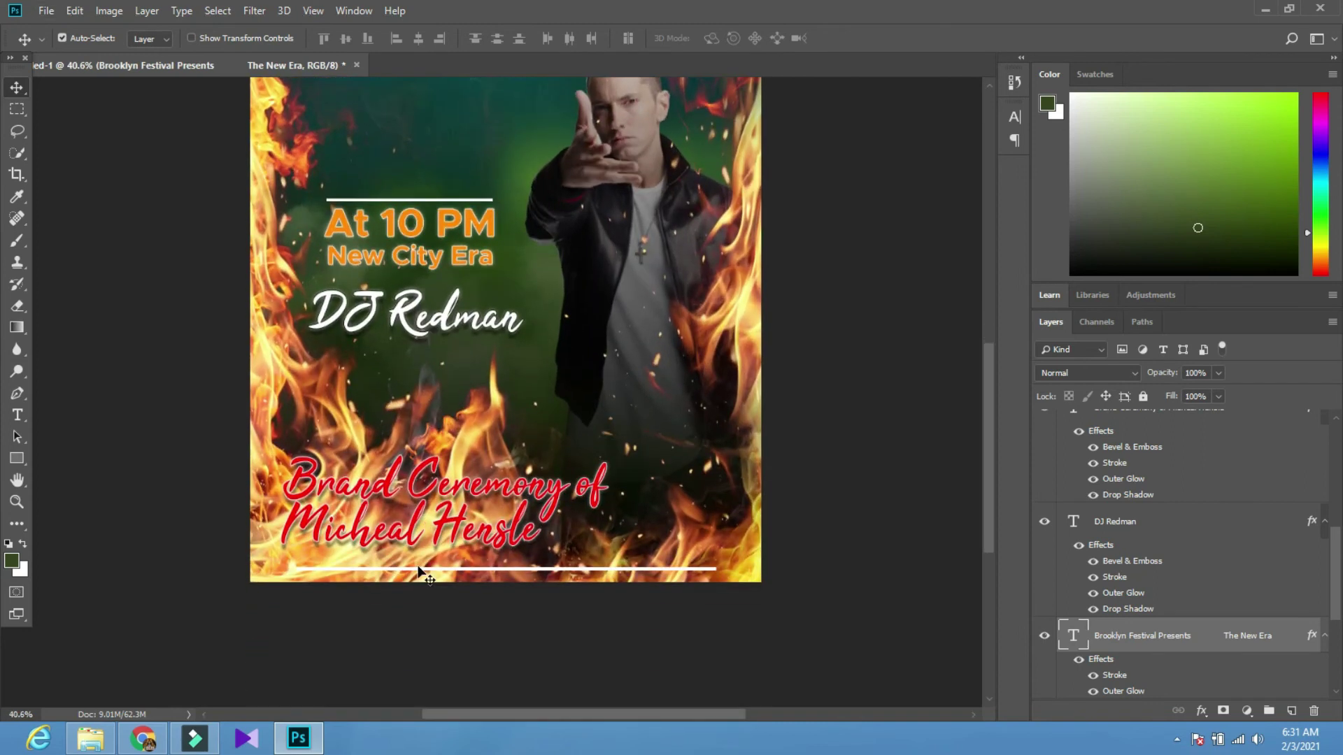
pyautogui.moveTo(430, 570); pyautogui.dragTo(463, 130)
pyautogui.scroll(3, 460, 140)
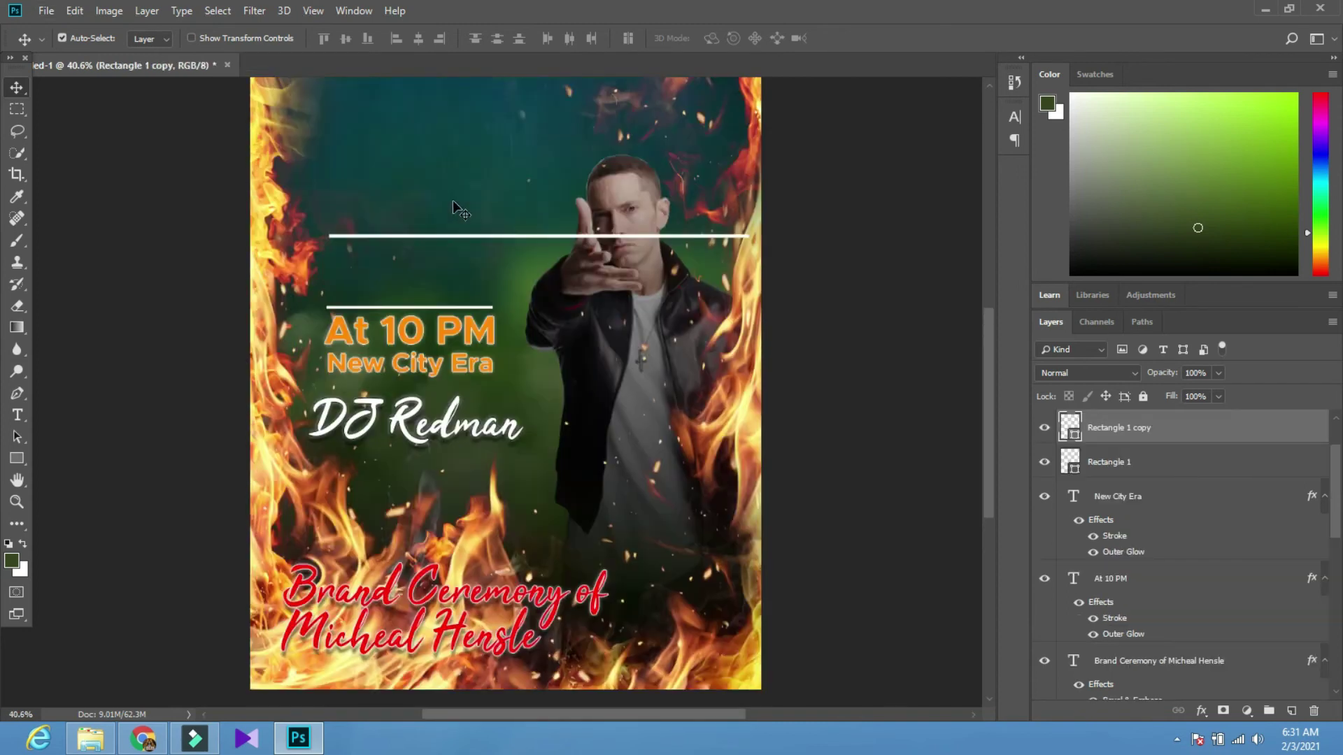
pyautogui.scroll(2, 458, 207)
pyautogui.moveTo(447, 439); pyautogui.dragTo(425, 186)
pyautogui.scroll(-3, 465, 238)
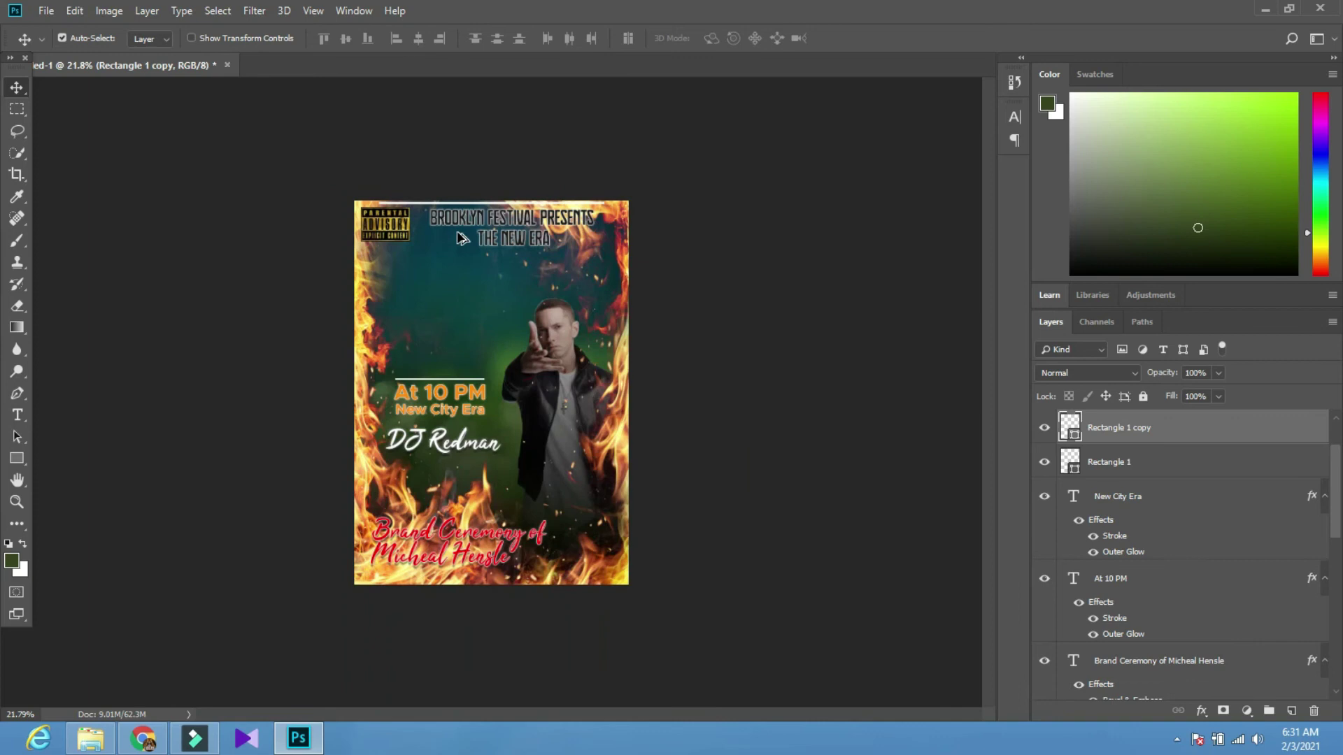
pyautogui.press('t')
pyautogui.click(642, 44)
# Set the text colour to near-black 0b0b0b
pyautogui.moveTo(644, 502); pyautogui.dragTo(596, 552)
pyautogui.click(677, 494)
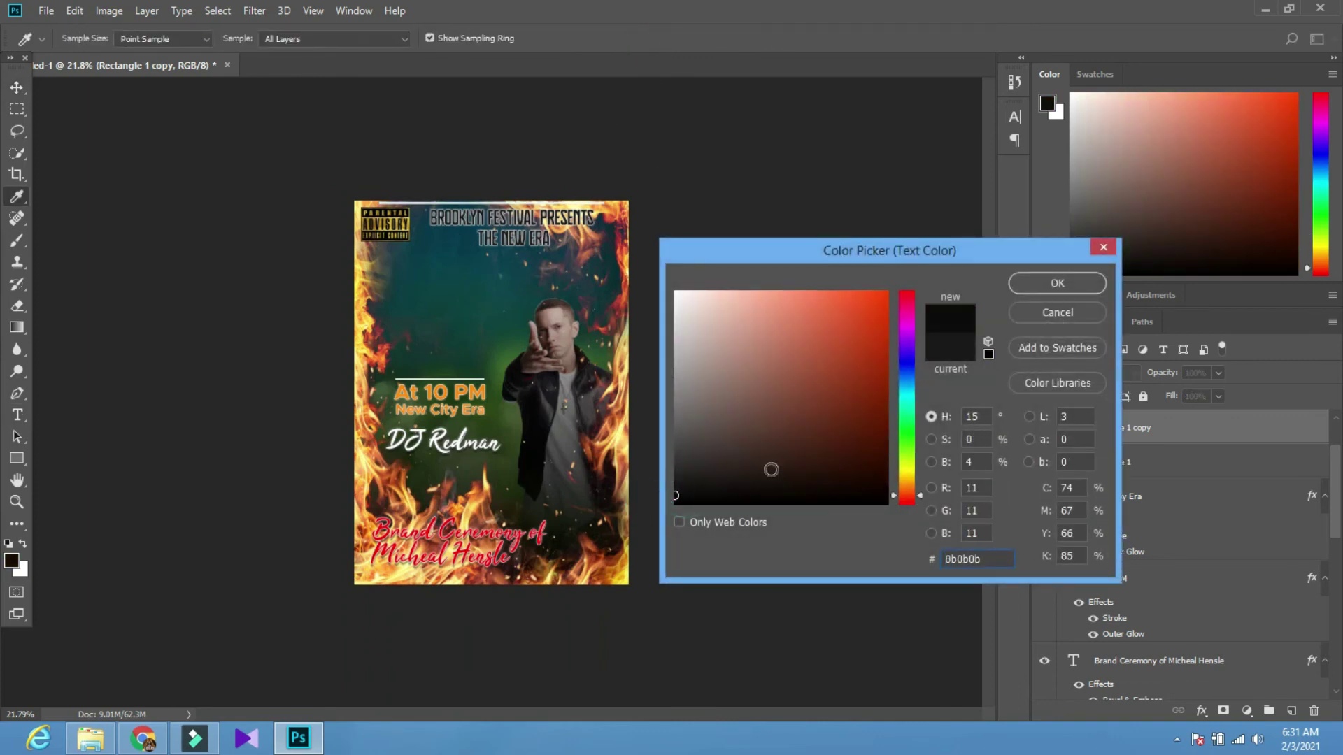
pyautogui.click(1014, 286)
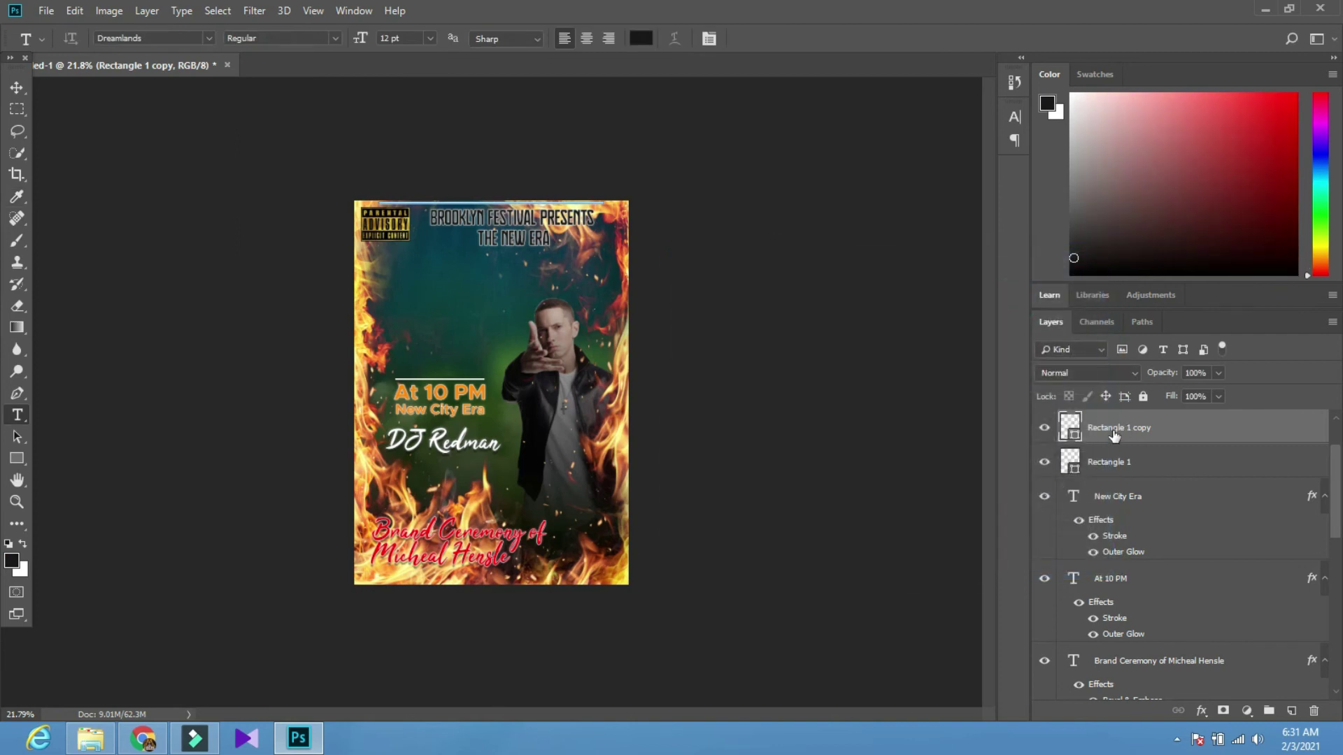
# Give the Rectangle 1 copy line a black Color Overlay and a Stroke layer style
pyautogui.click(1042, 431)
pyautogui.click(1042, 431)
pyautogui.click(1204, 432)
pyautogui.doubleClick(1204, 432)
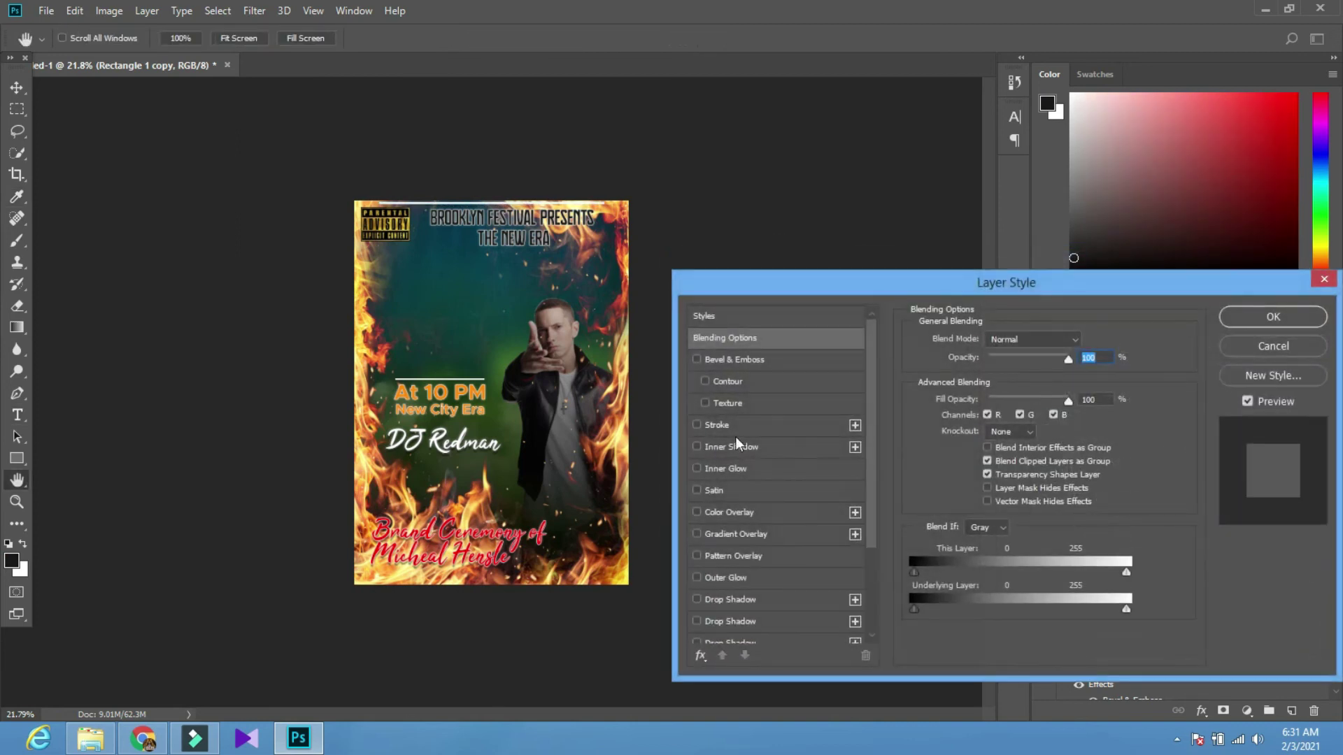
pyautogui.click(714, 514)
pyautogui.click(1090, 344)
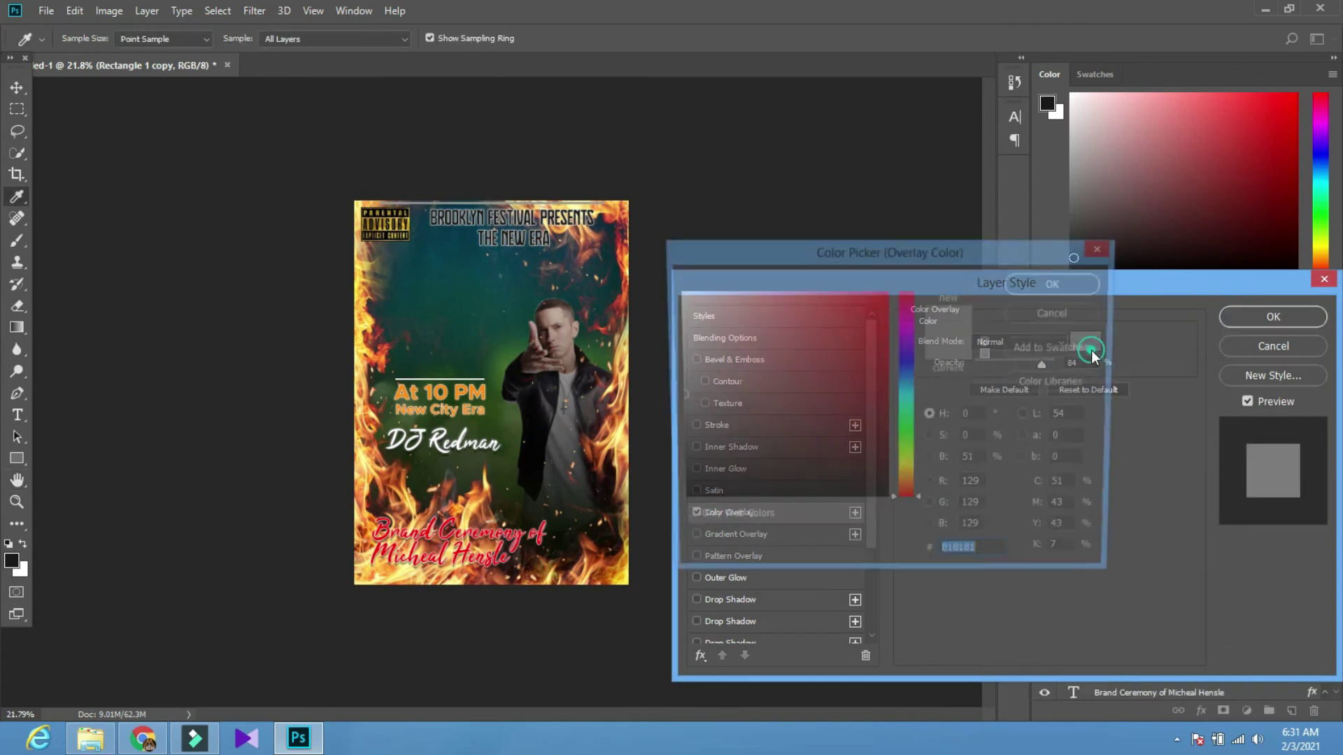
pyautogui.moveTo(665, 502); pyautogui.dragTo(638, 527)
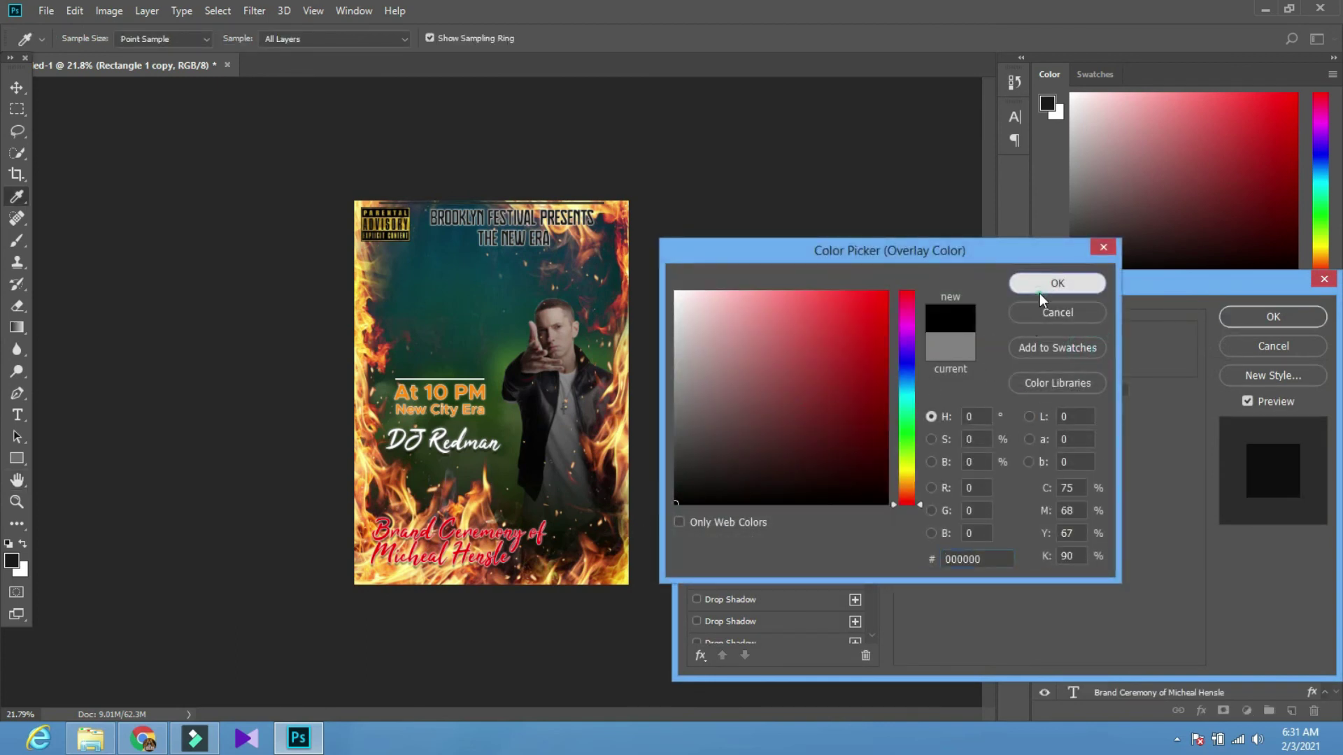
pyautogui.click(1056, 283)
pyautogui.click(698, 425)
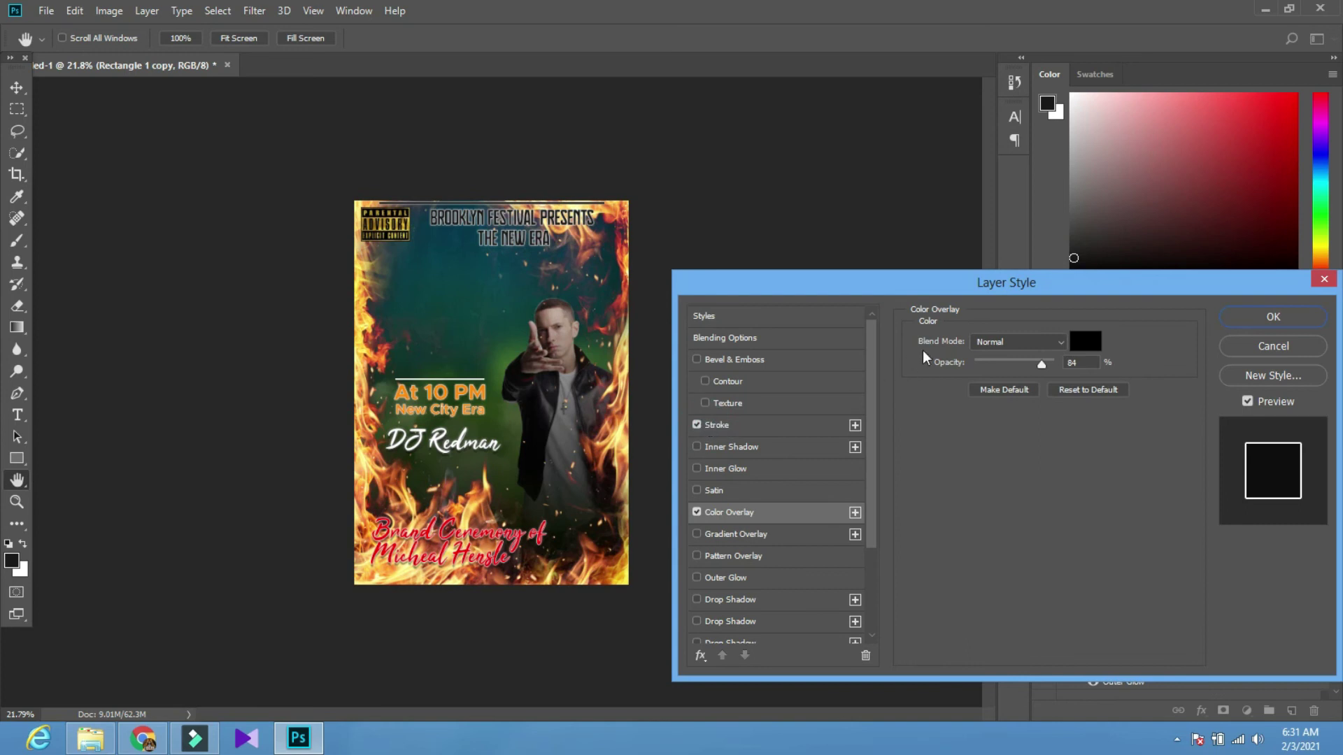
pyautogui.click(1273, 317)
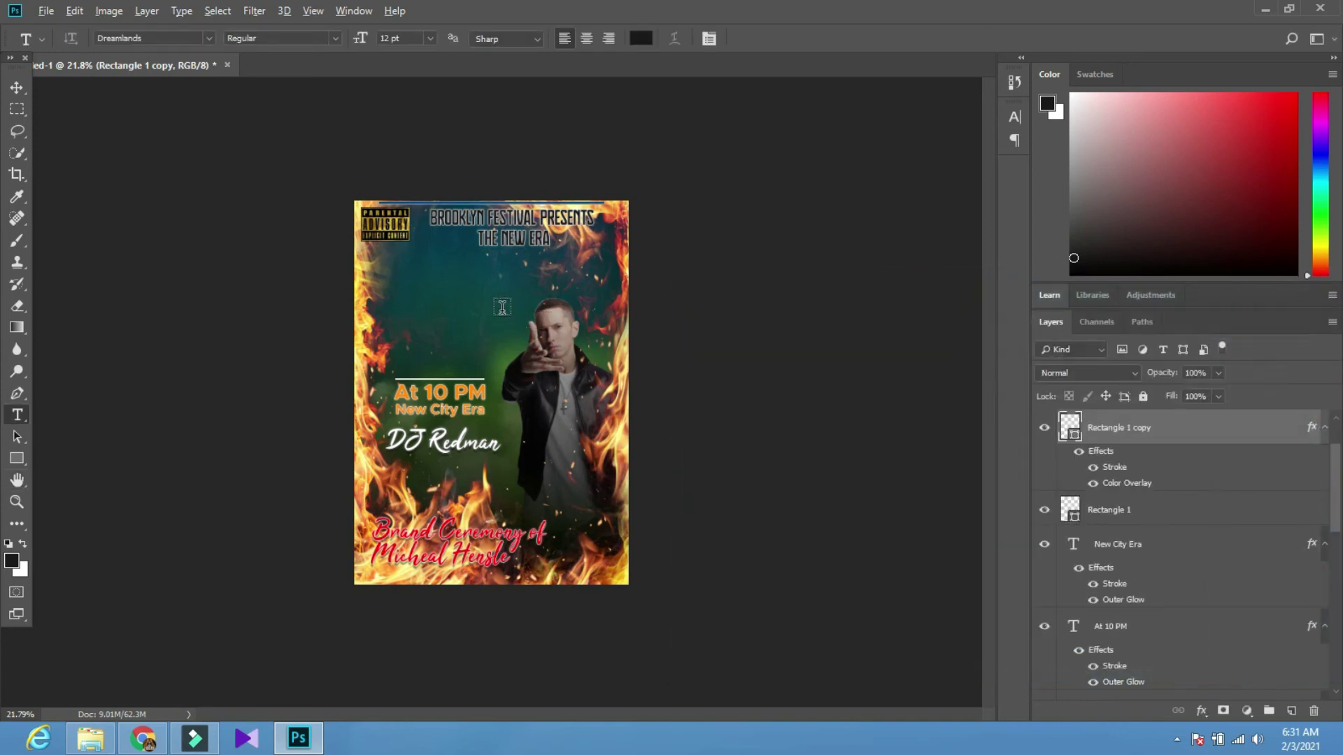
pyautogui.click(28, 84)
pyautogui.scroll(3, 467, 278)
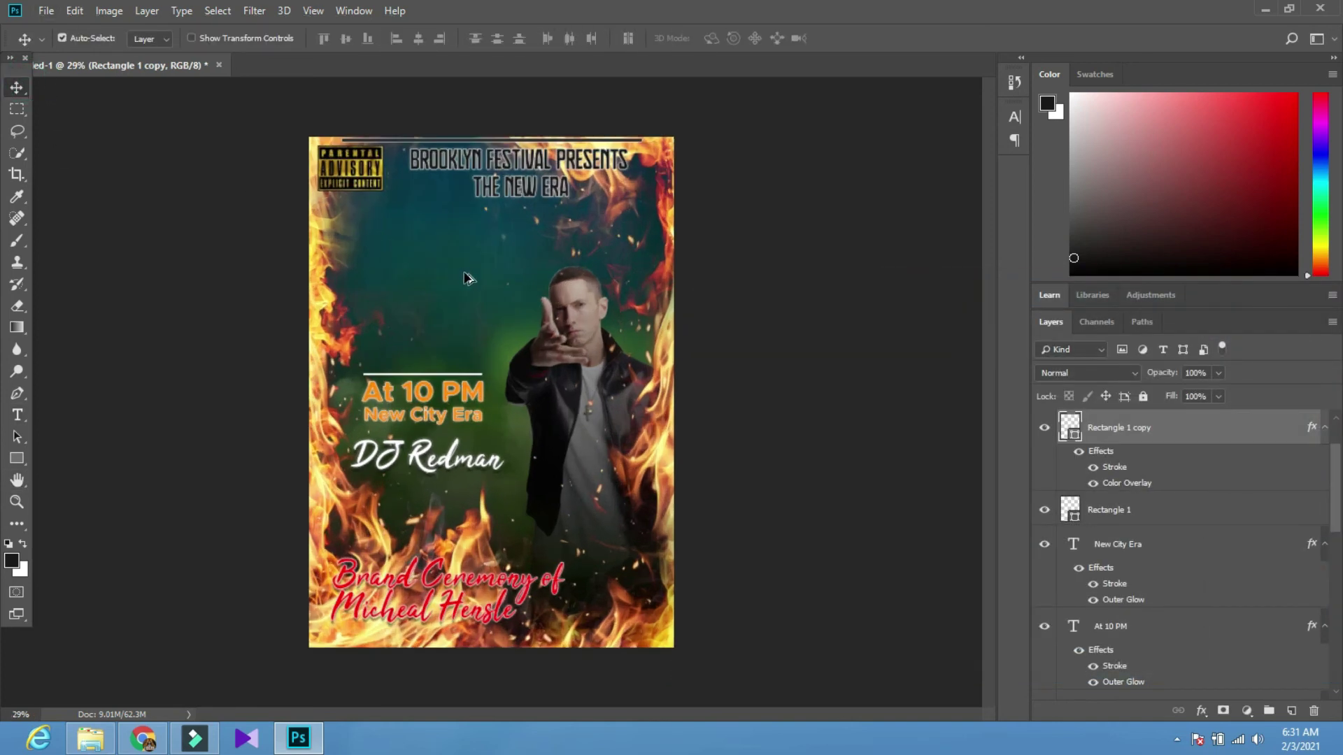
# Delete the dark top line, show the grunge texture again, and move the sticker beneath it
pyautogui.press('Delete')
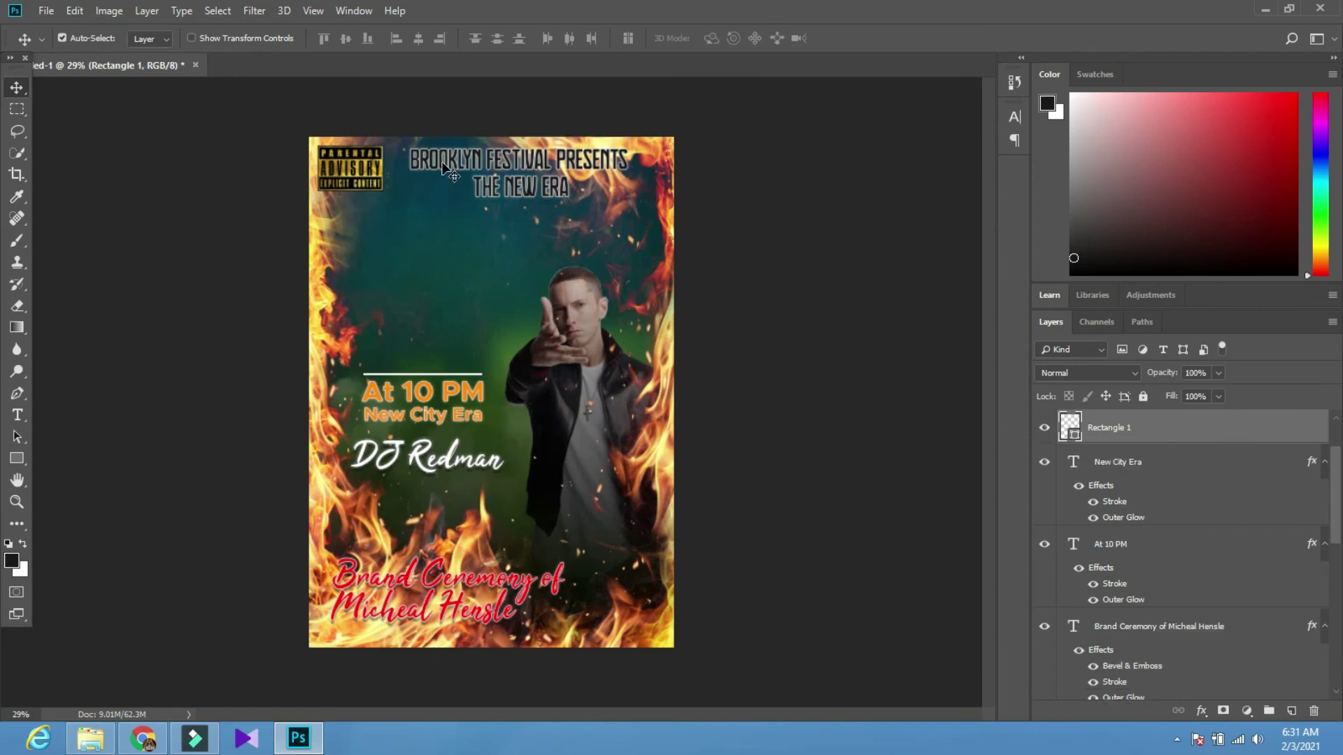
pyautogui.scroll(-3, 419, 425)
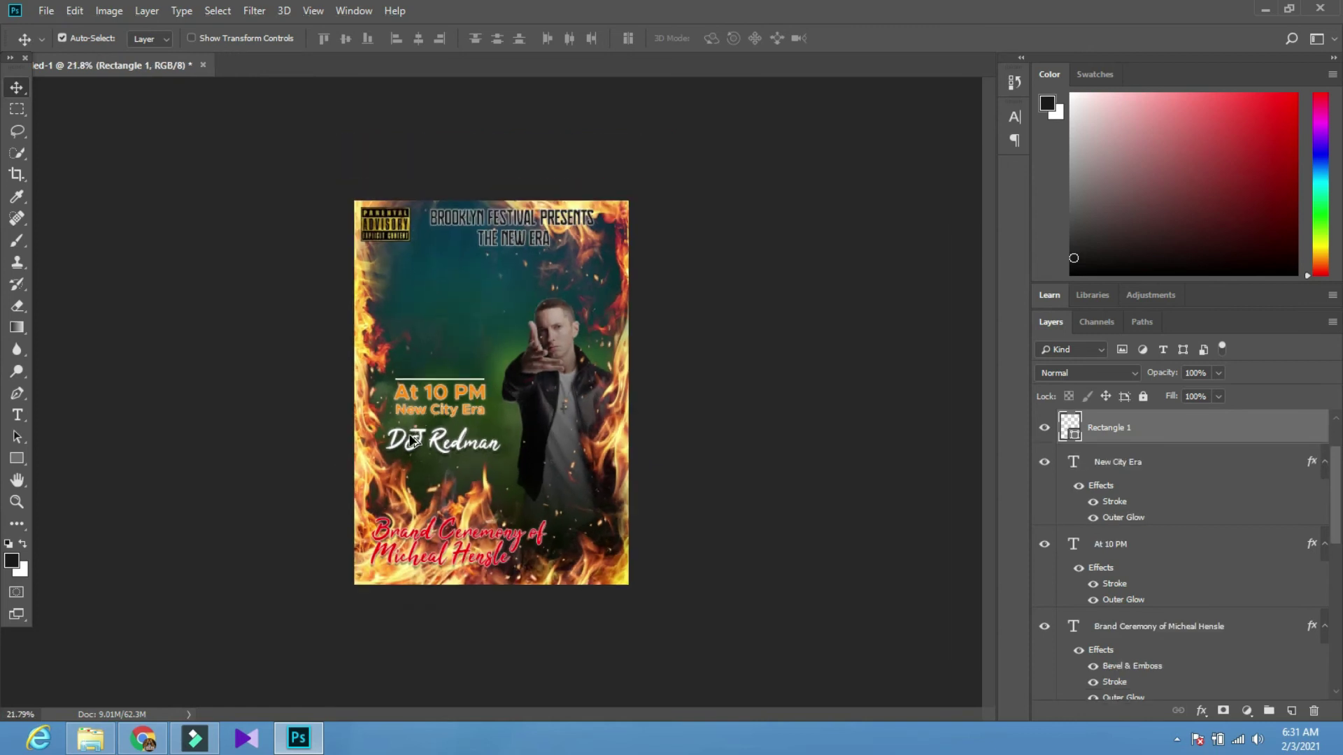
pyautogui.scroll(2, 1089, 453)
pyautogui.click(1154, 429)
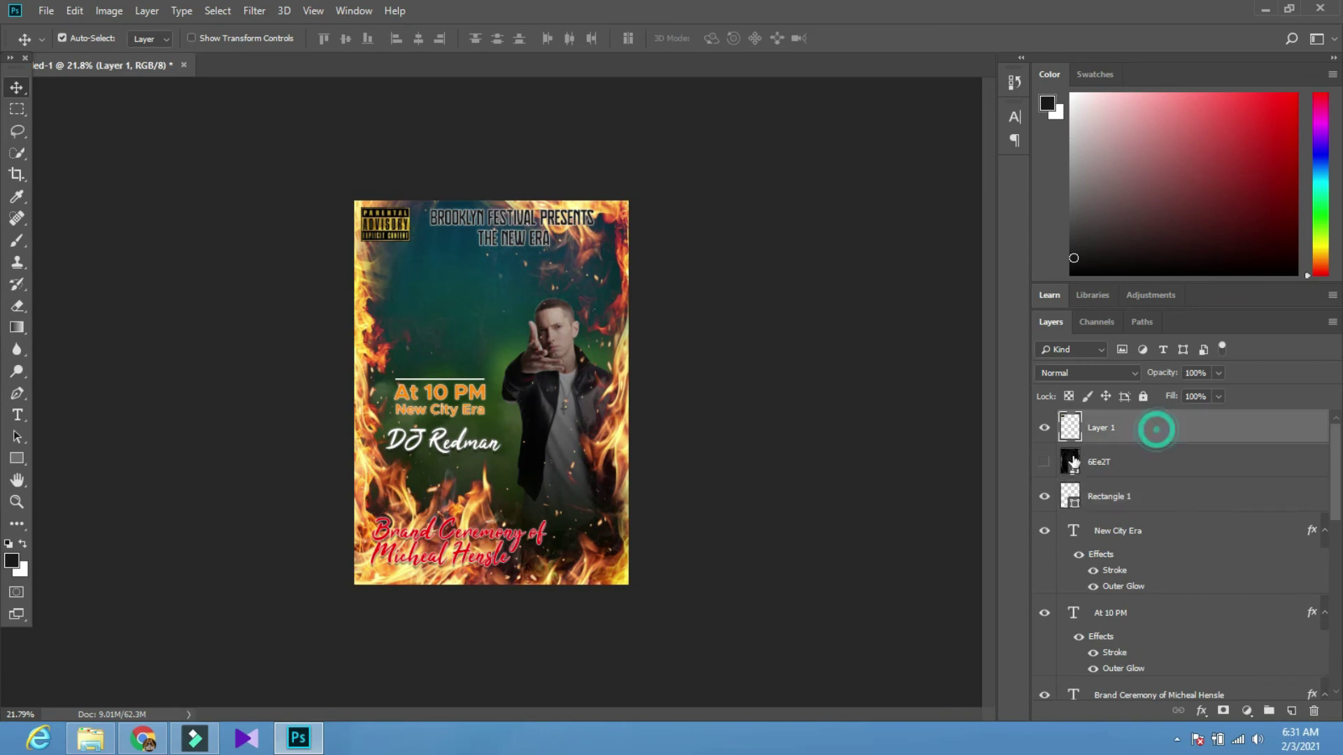
pyautogui.click(1045, 463)
pyautogui.moveTo(1148, 434); pyautogui.dragTo(1154, 464)
pyautogui.click(1155, 428)
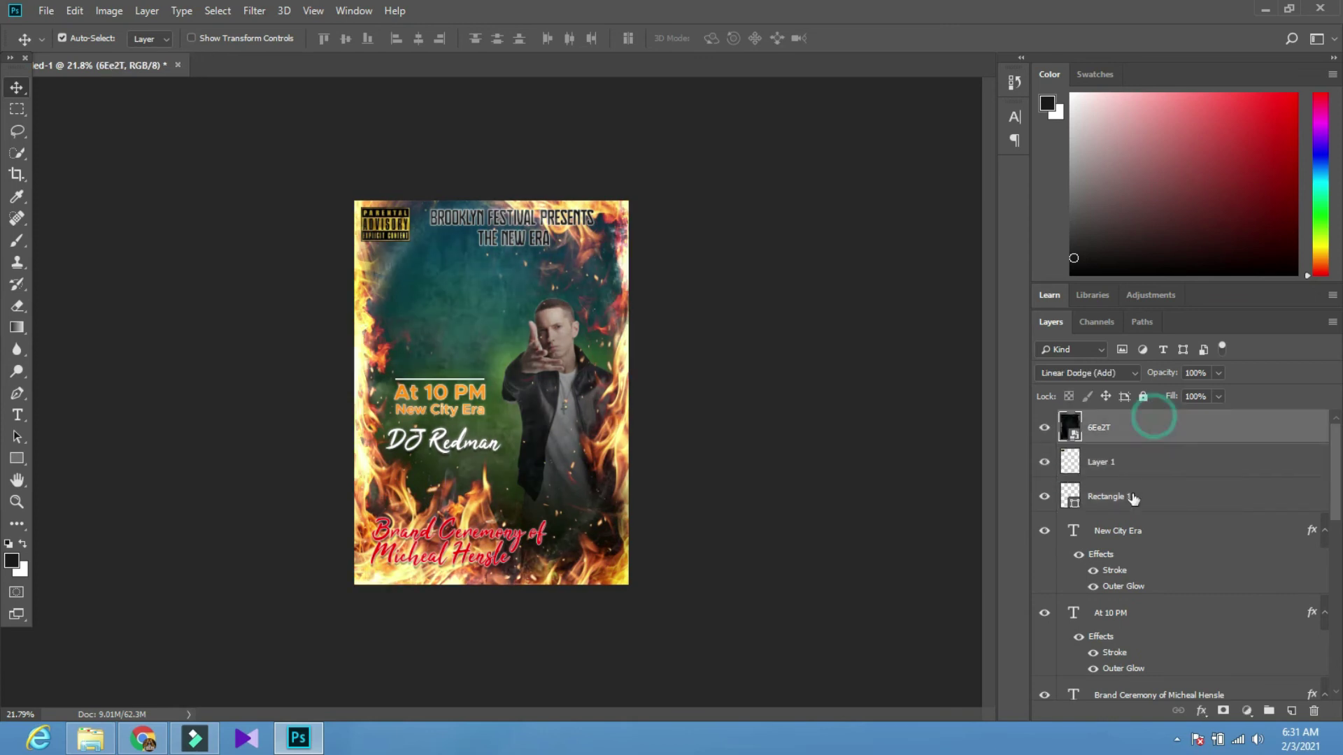
# Group all poster layers as Group 1, duplicate it, and convert the copy to a smart object
pyautogui.scroll(-5, 1139, 507)
pyautogui.keyDown('shift'); pyautogui.click(1169, 642); pyautogui.keyUp('shift')
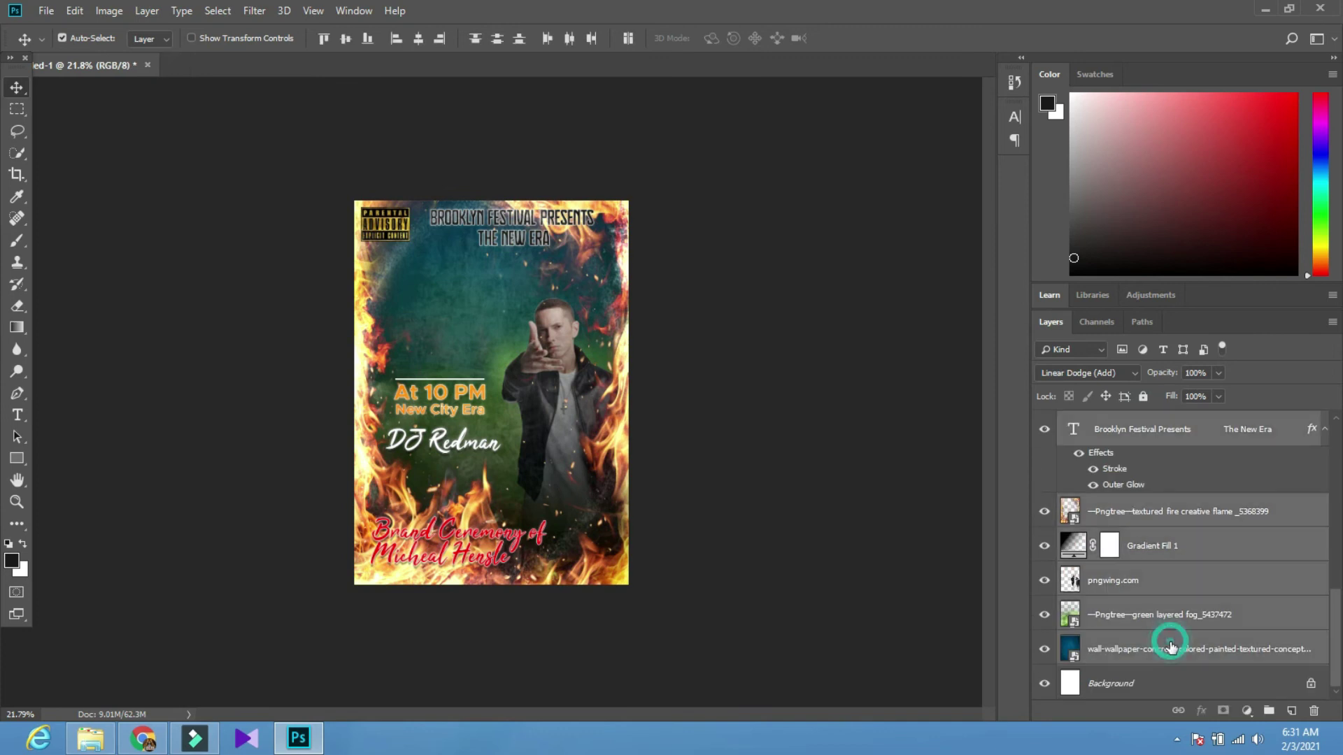
pyautogui.click(1176, 741)
pyautogui.click(1137, 744)
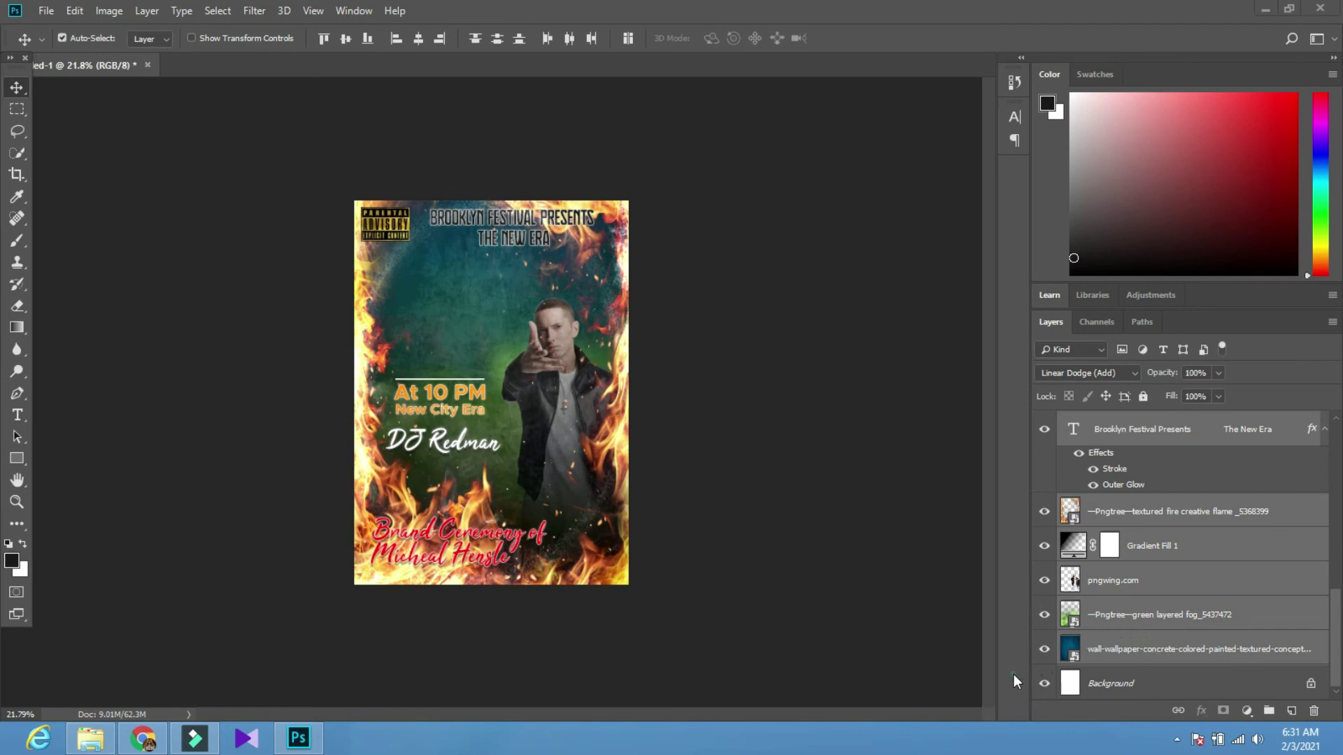
pyautogui.hotkey('ctrl', 'g')
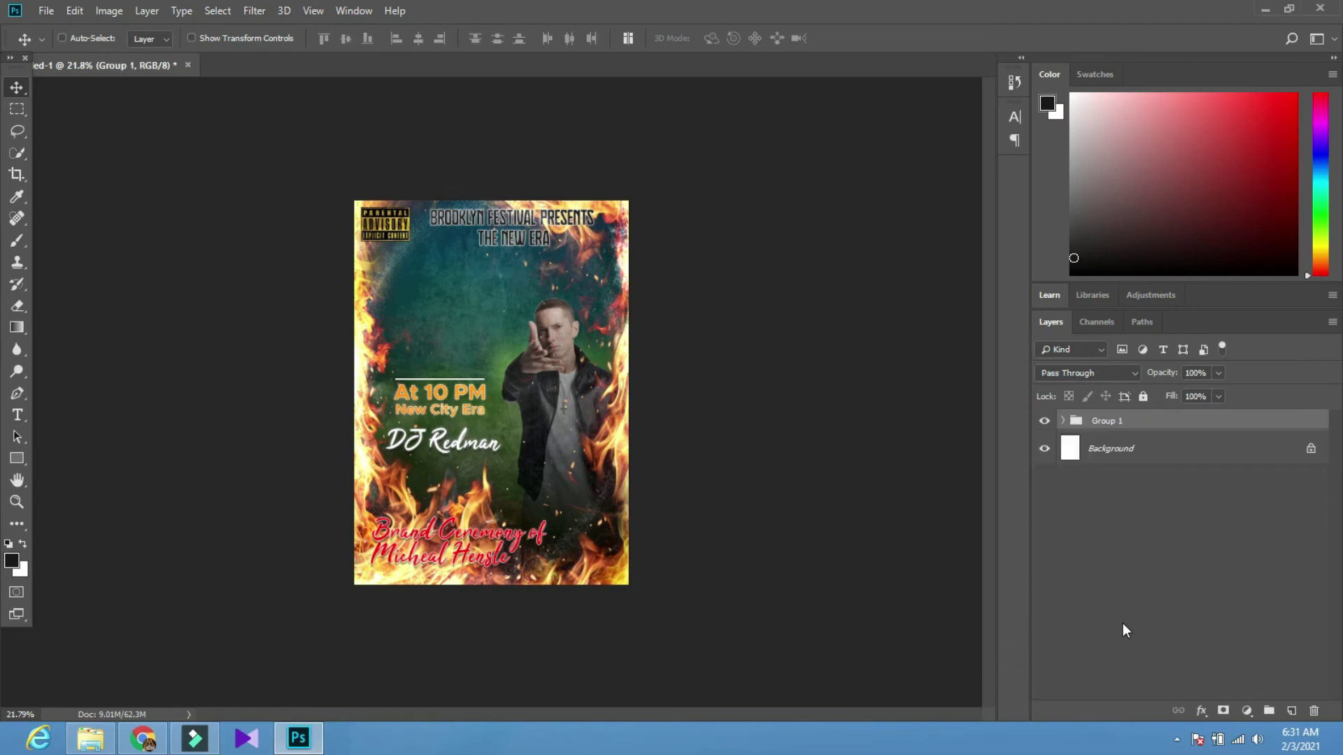
pyautogui.hotkey('ctrl', 'j')
pyautogui.rightClick(1163, 421)
pyautogui.click(1191, 414)
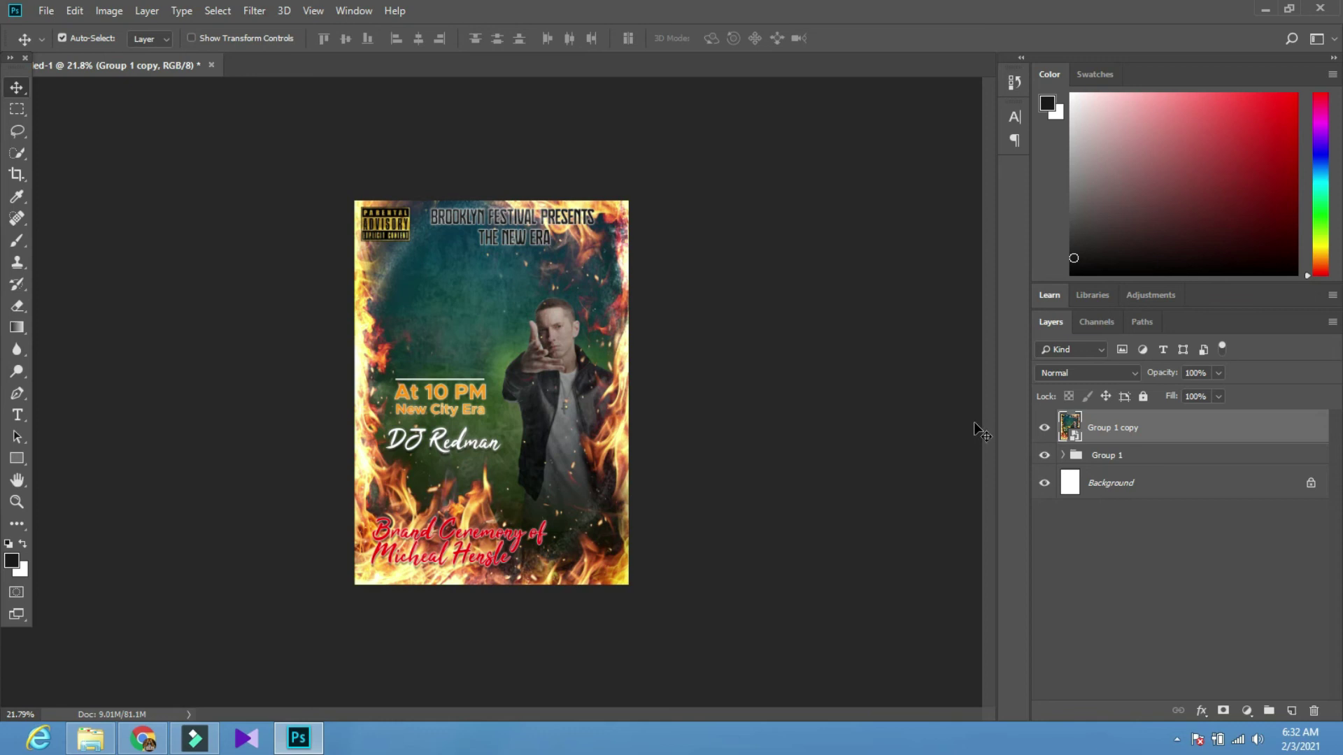
# Open the Camera Raw Filter on Group 1 copy and show its Presets list
pyautogui.click(254, 11)
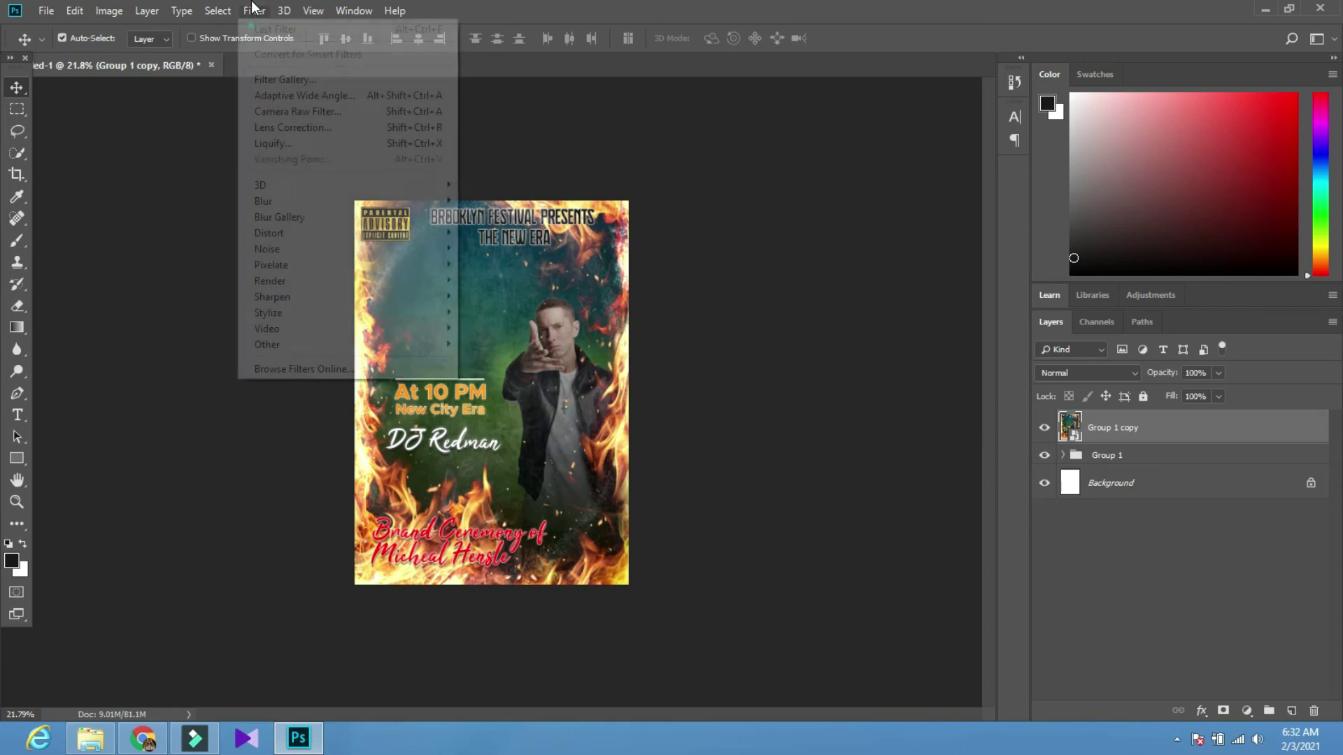
pyautogui.click(273, 112)
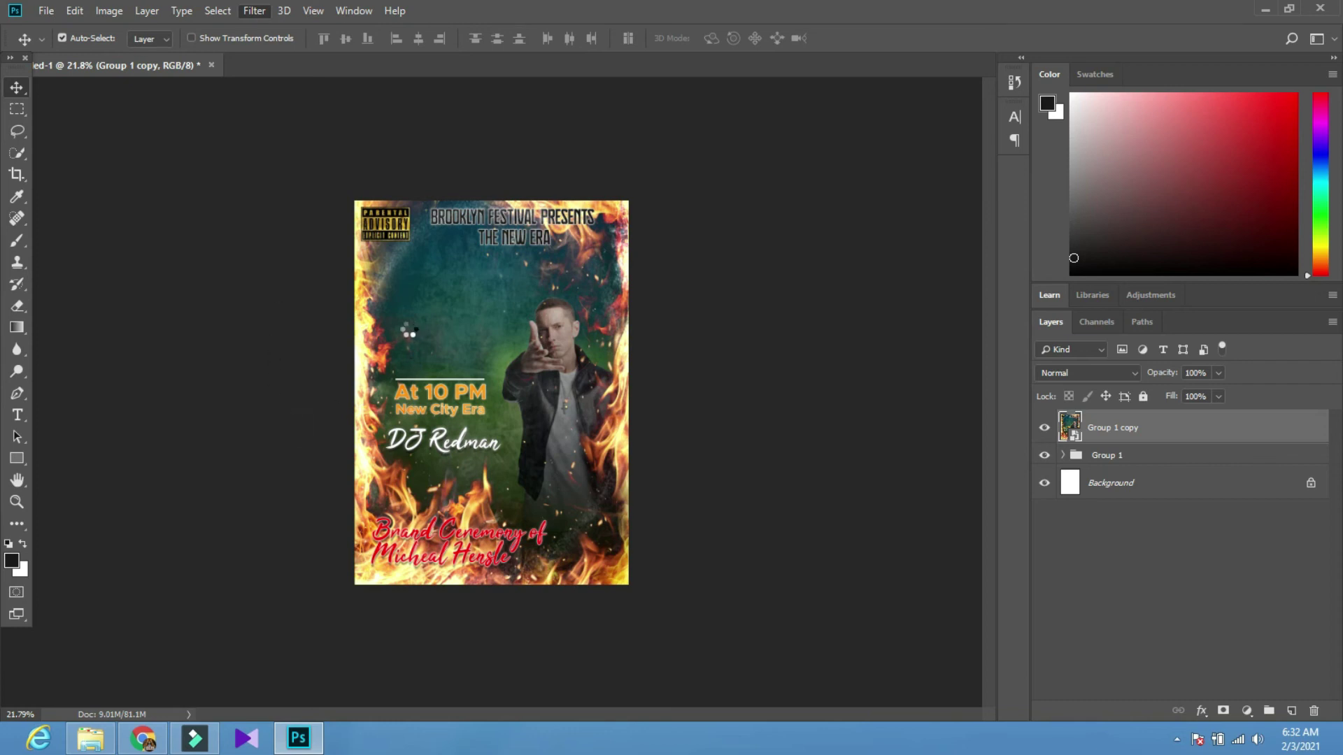
pyautogui.hotkey('ctrl', 'shift', 'a')
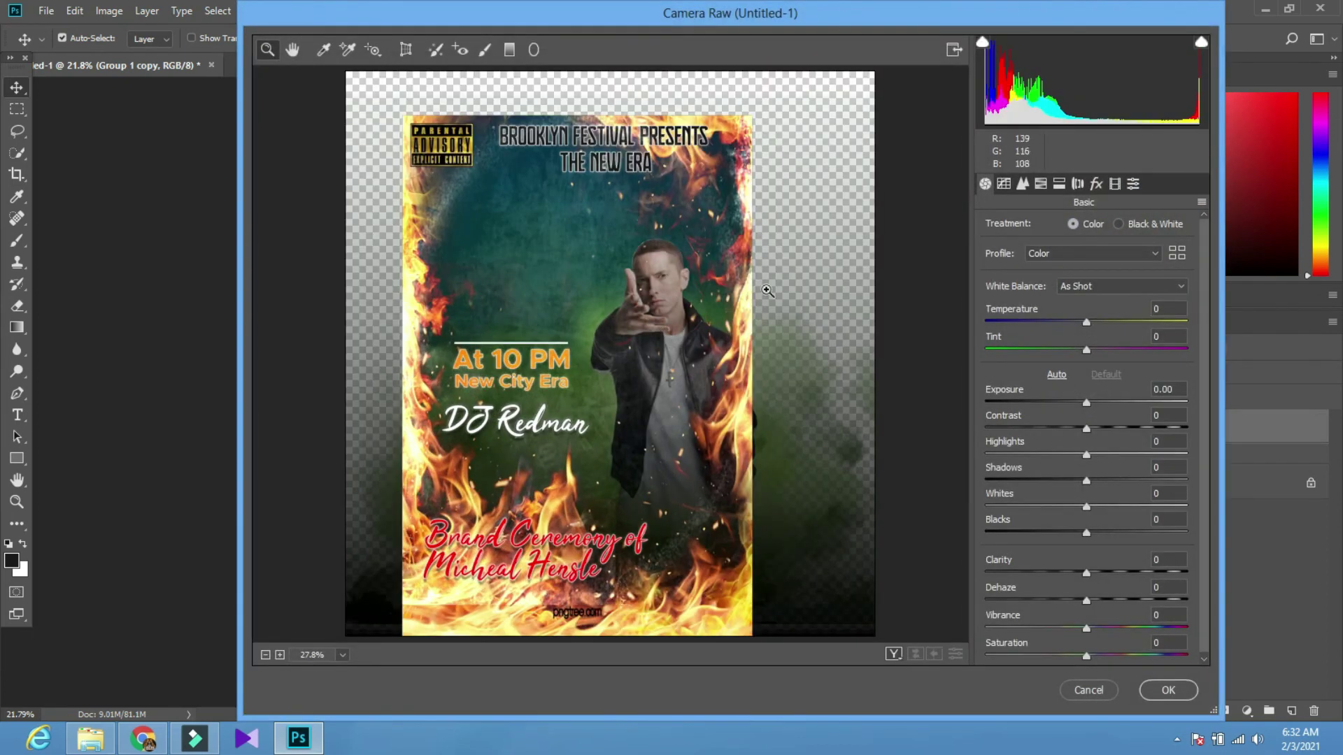
pyautogui.click(1133, 183)
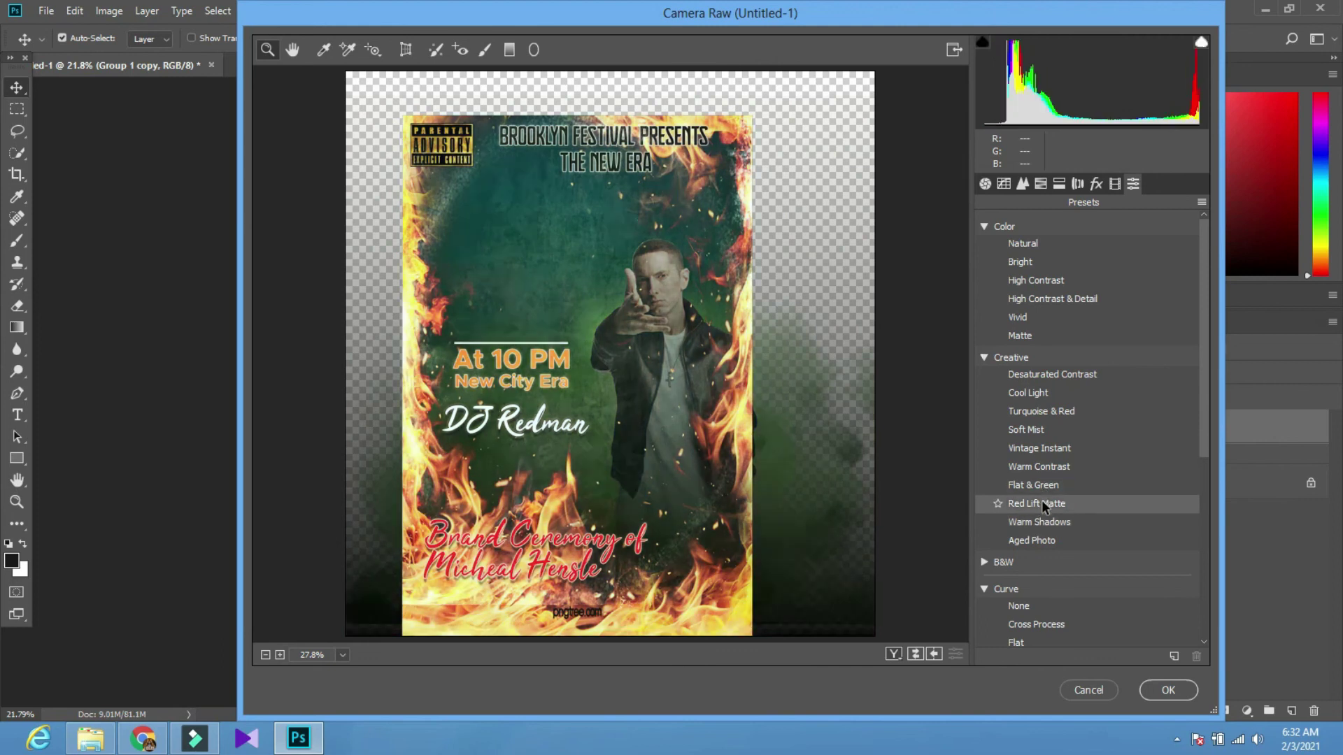
# Apply the Warm Shadows, Grain Light, Sharpening Light and Vignetting Light Camera Raw presets
pyautogui.click(1042, 521)
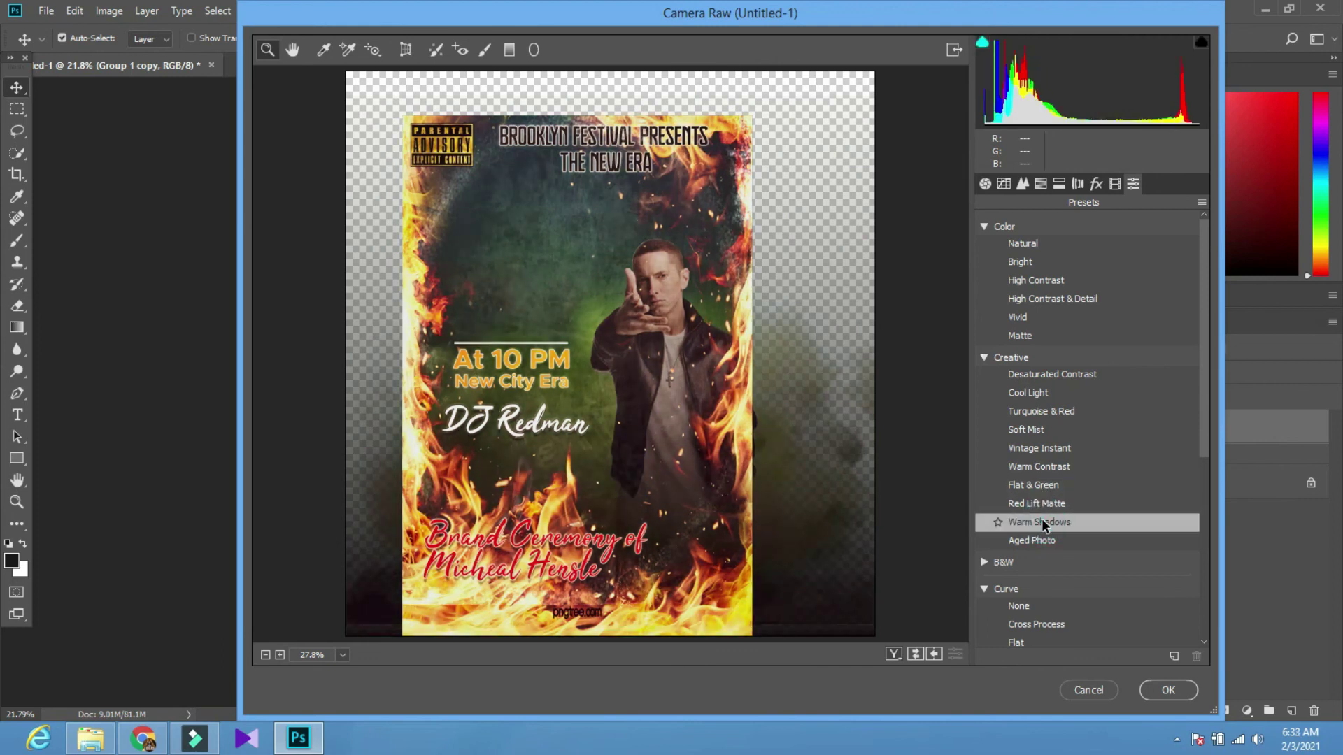
pyautogui.scroll(-1, 1040, 518)
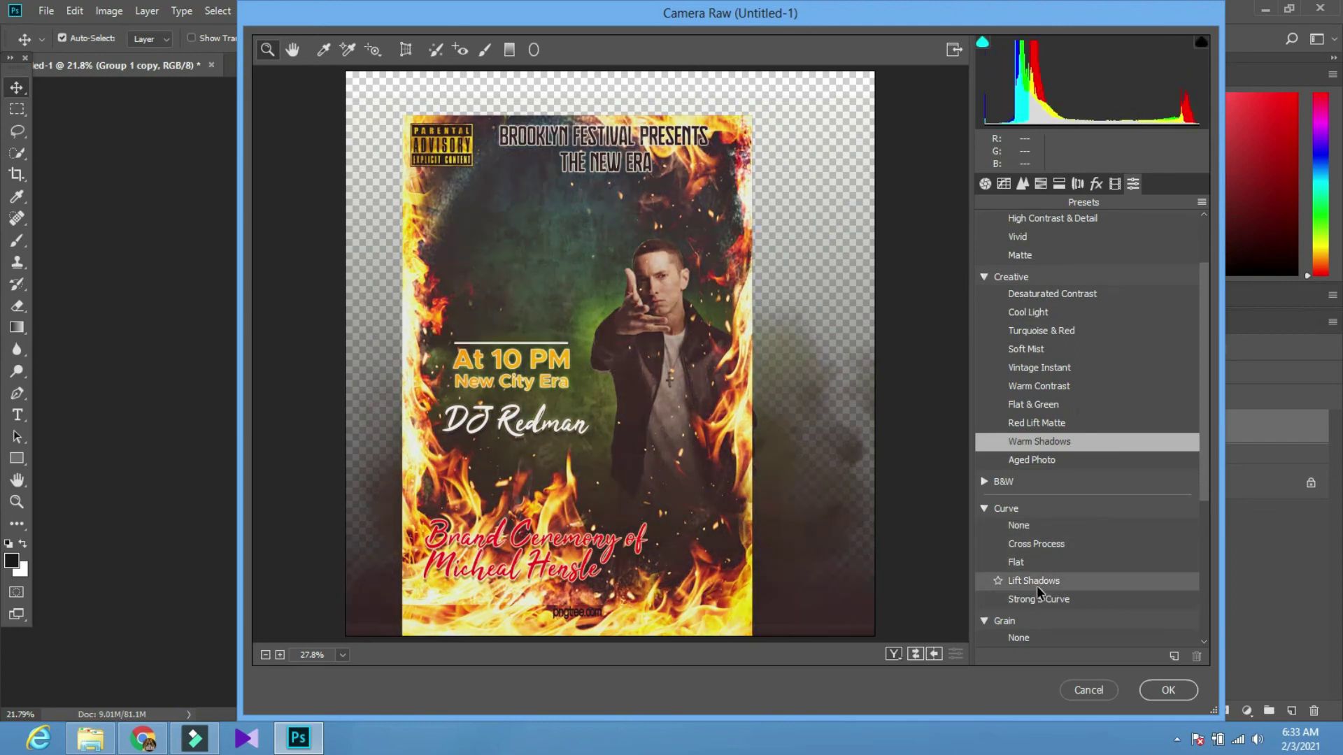
pyautogui.scroll(1, 1041, 464)
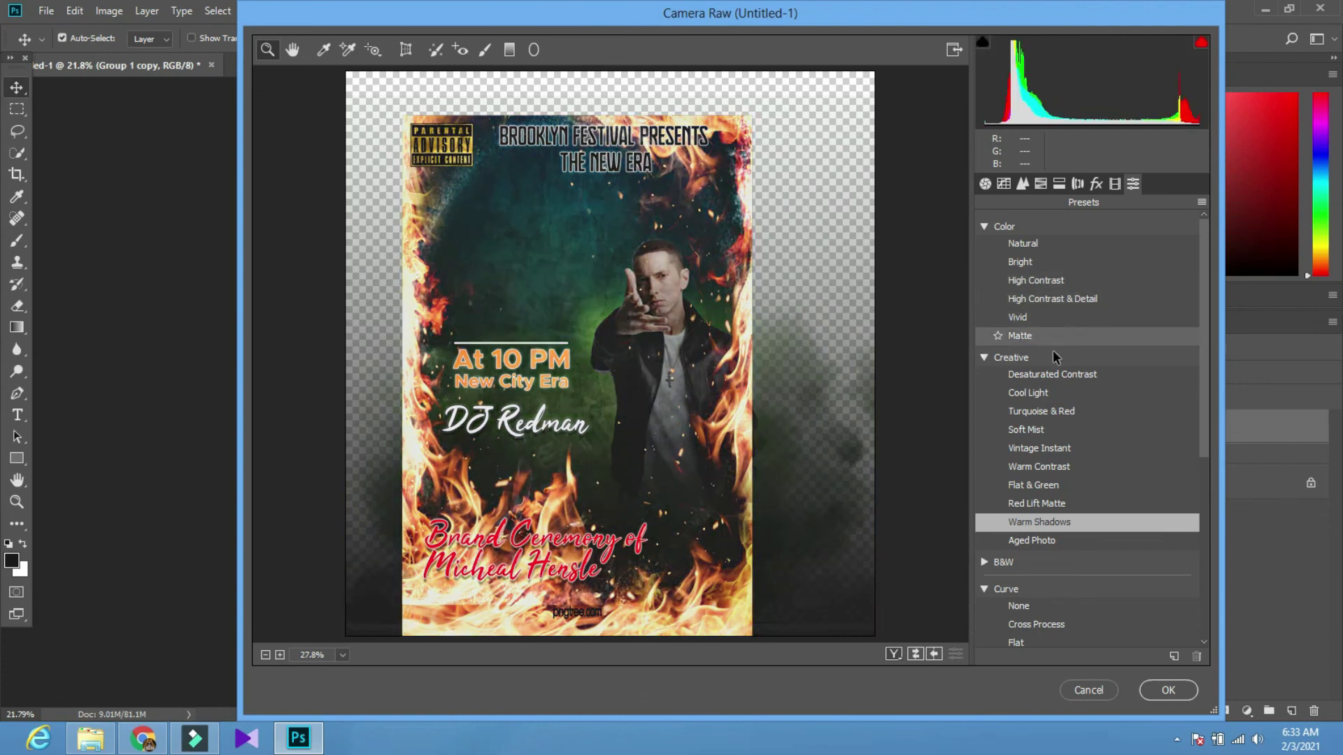
pyautogui.scroll(-3, 1059, 413)
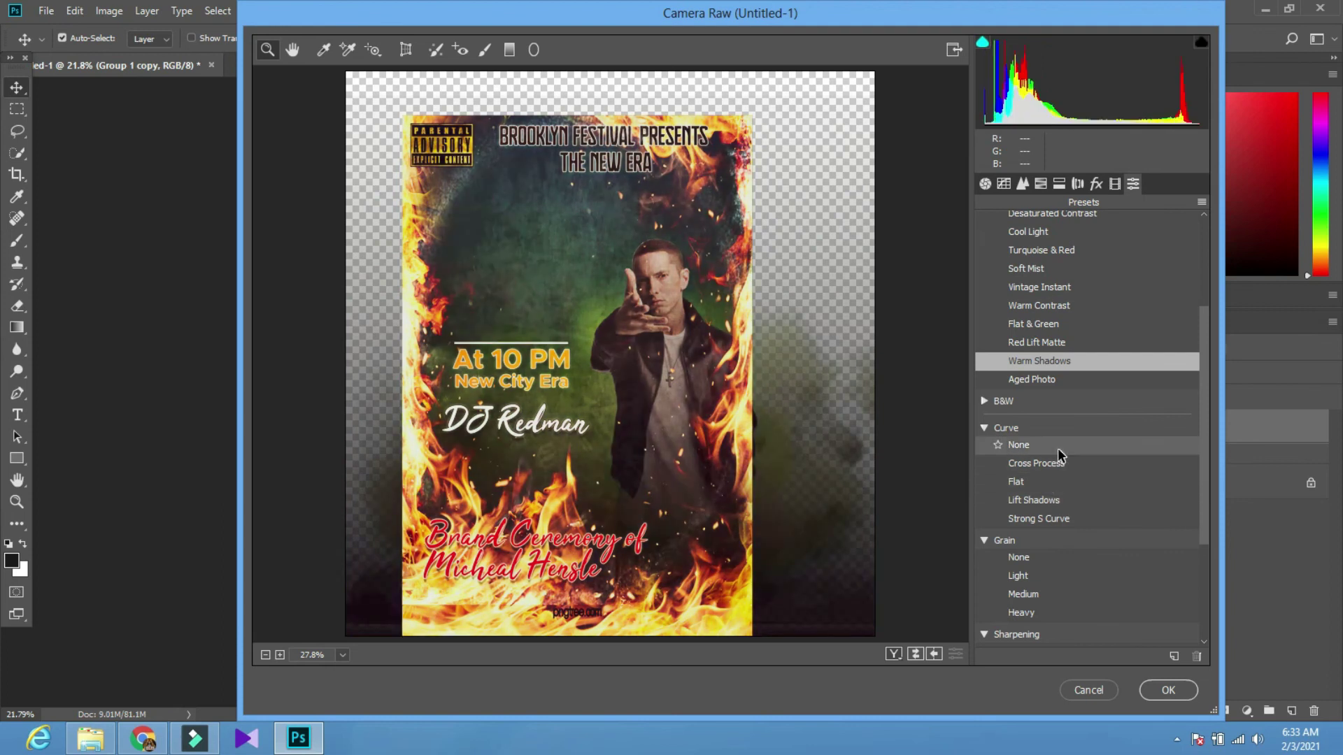
pyautogui.click(1036, 570)
pyautogui.scroll(-2, 1037, 569)
pyautogui.scroll(-1, 1037, 569)
pyautogui.click(1028, 550)
pyautogui.scroll(-1, 1034, 542)
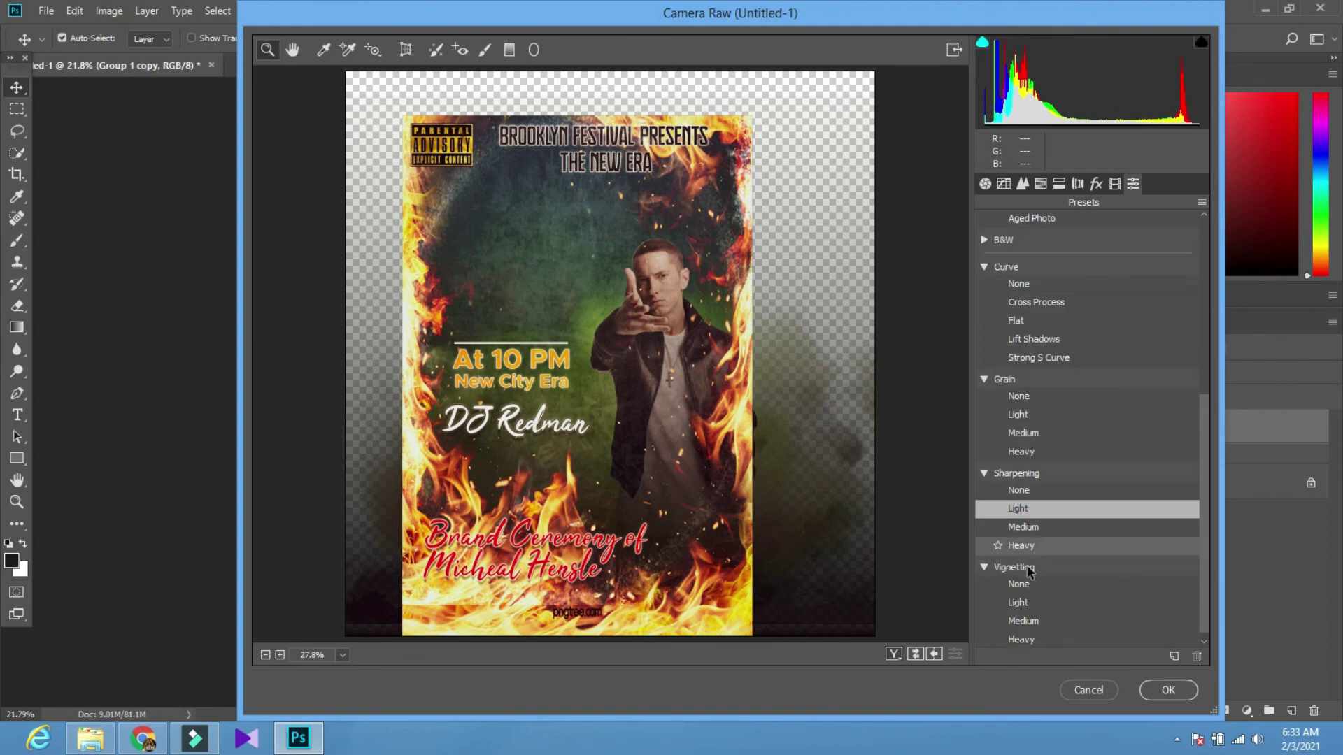
pyautogui.scroll(-1, 1029, 595)
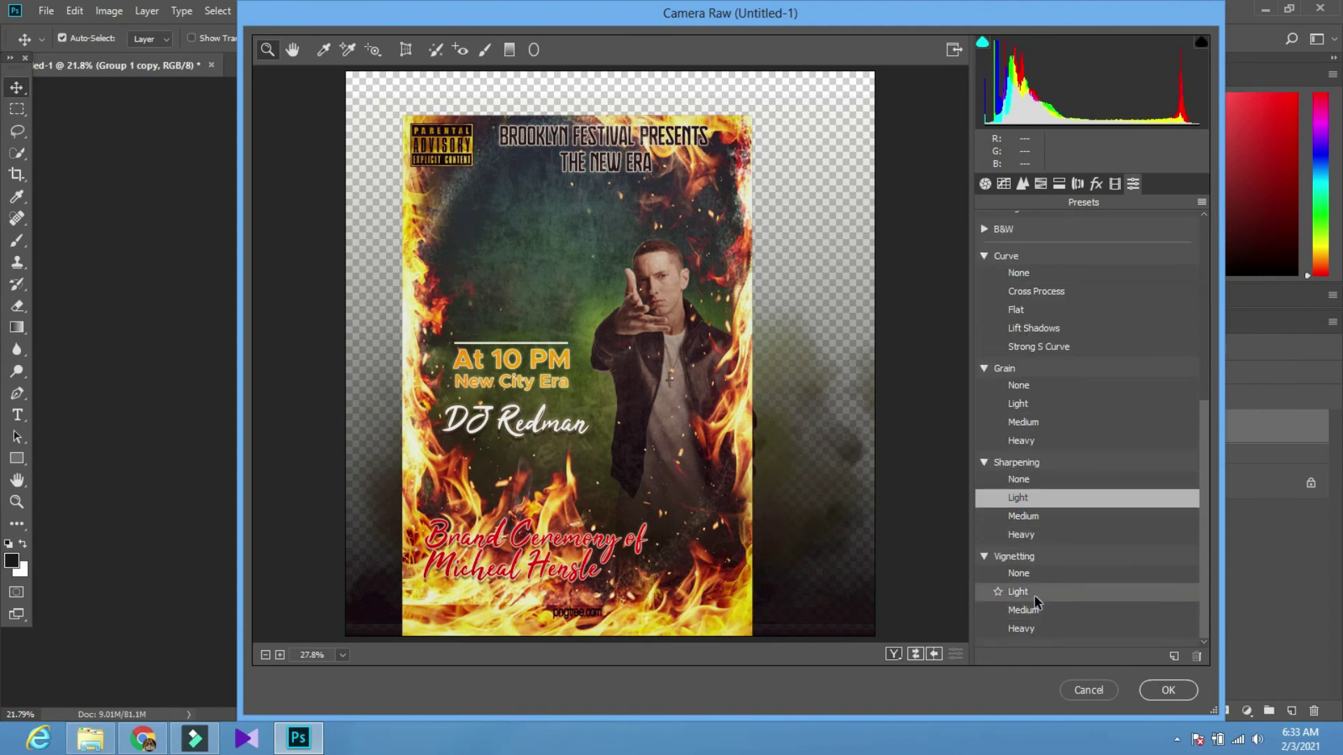
pyautogui.click(1035, 600)
pyautogui.click(1173, 690)
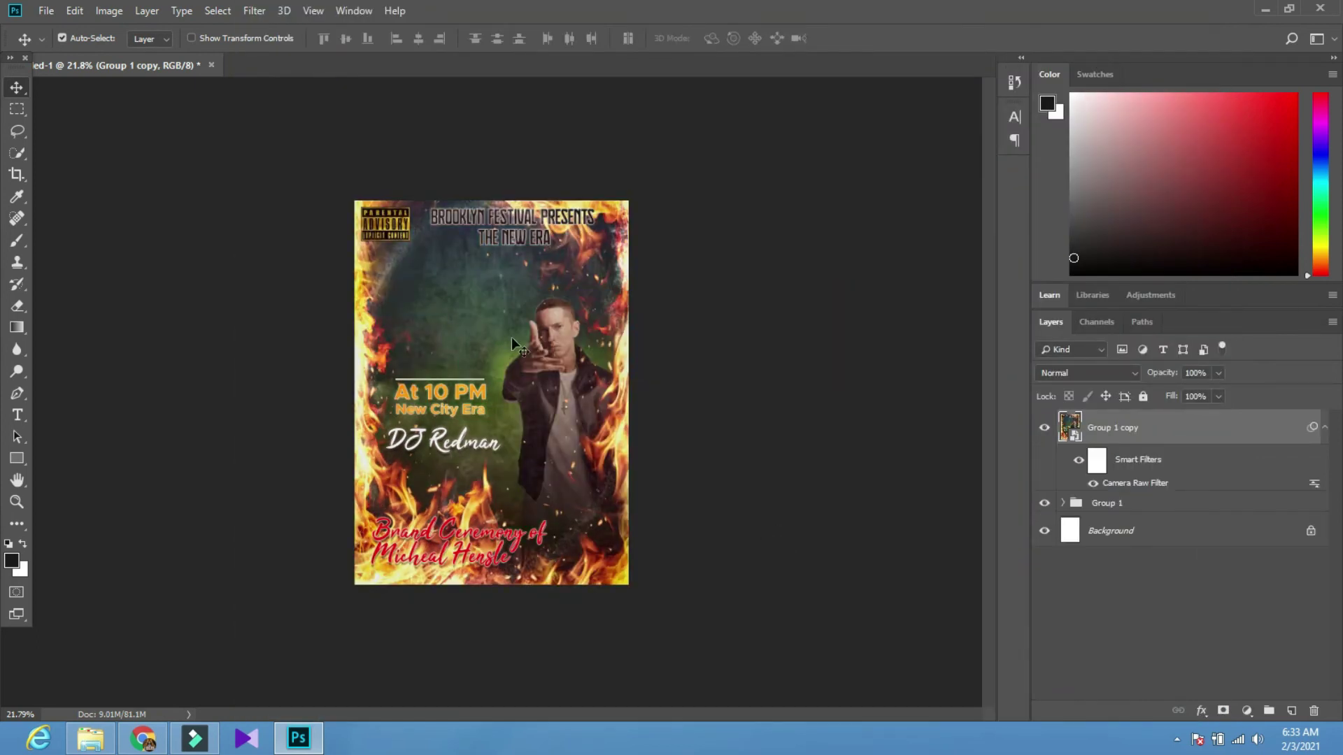
# Save the poster as a Photoshop file named '1' in New folder
pyautogui.scroll(6, 512, 341)
pyautogui.scroll(-4, 500, 344)
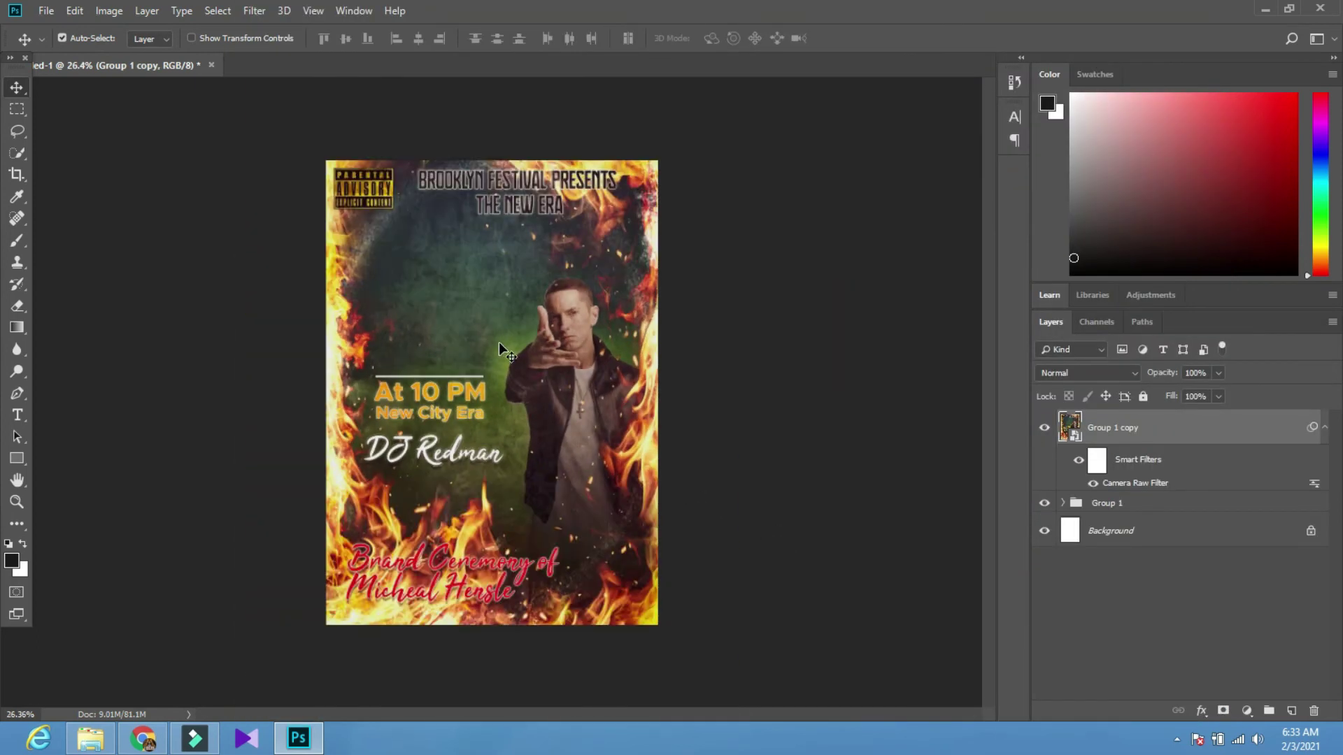
pyautogui.scroll(2, 410, 341)
pyautogui.scroll(-2, 411, 341)
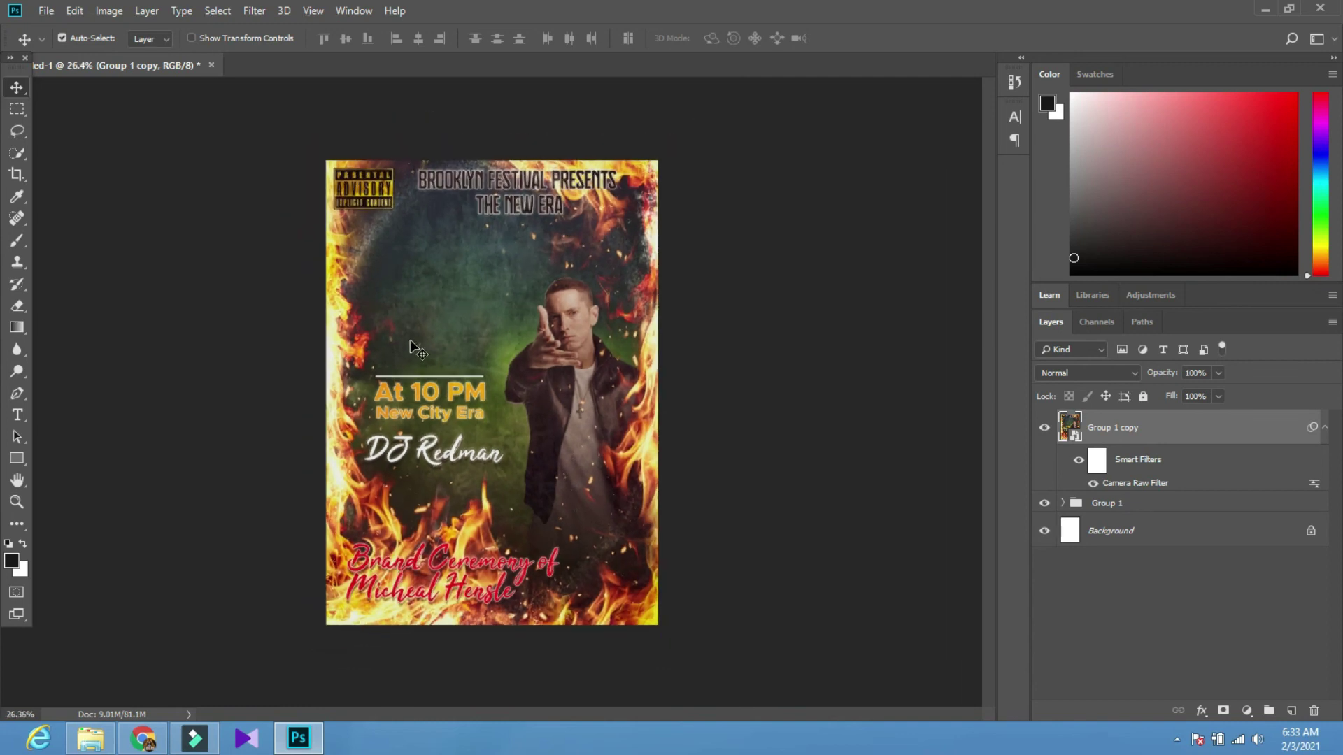
pyautogui.click(45, 11)
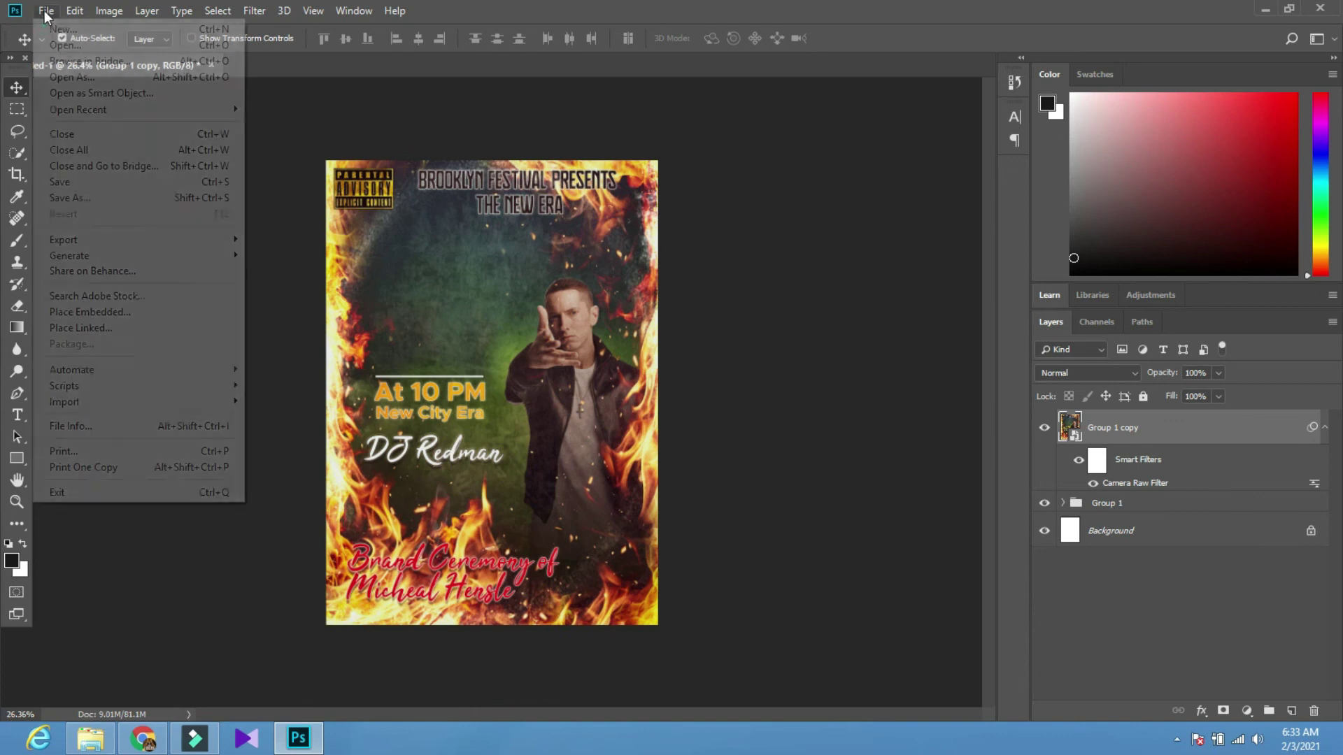
pyautogui.click(71, 198)
pyautogui.click(168, 407)
pyautogui.click(173, 381)
pyautogui.doubleClick(173, 381)
pyautogui.write('1')
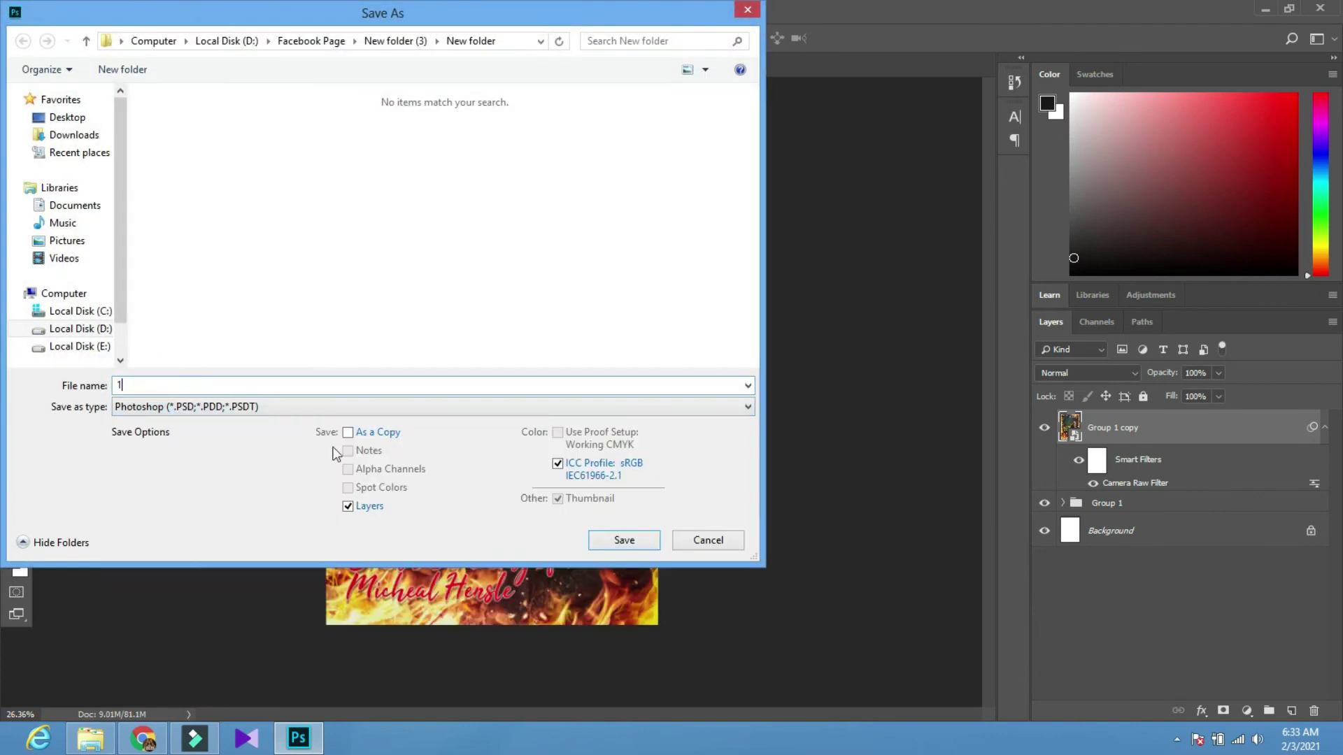
pyautogui.click(603, 537)
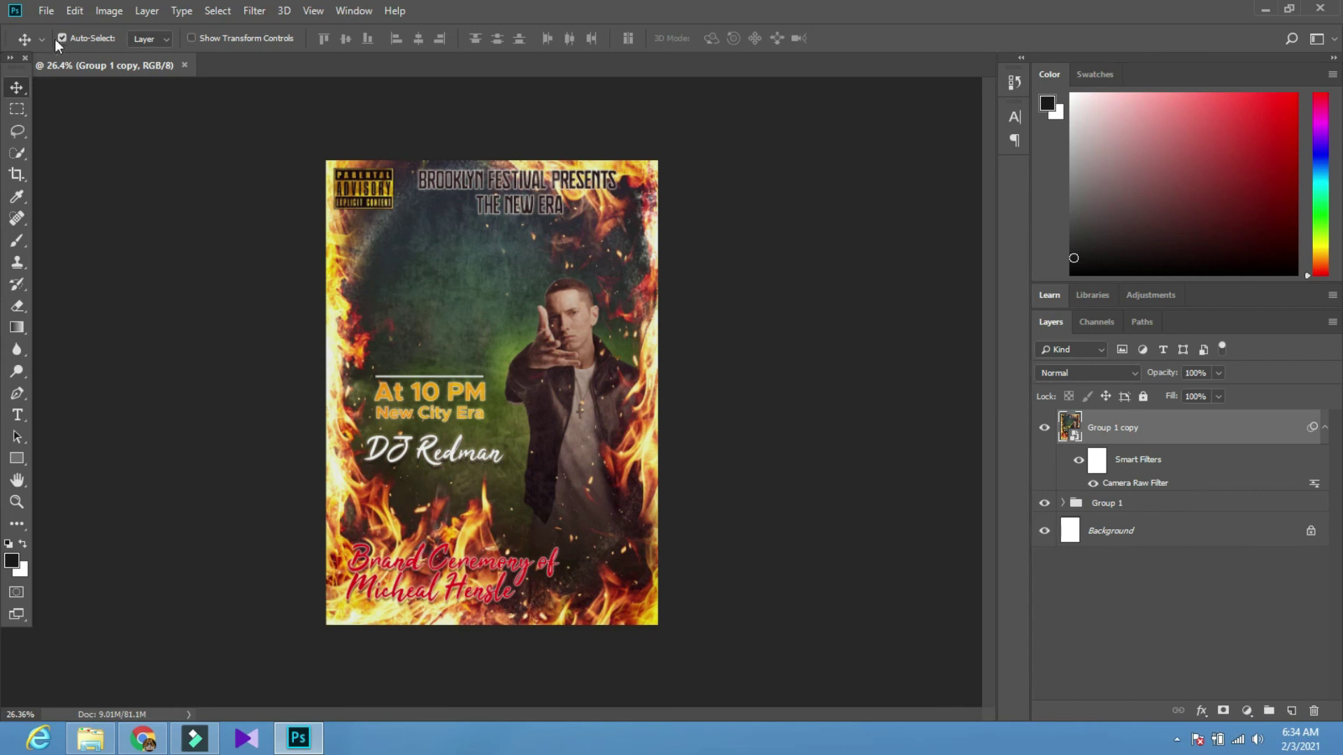
# Save a JPEG copy of the poster named '1'
pyautogui.click(46, 10)
pyautogui.click(70, 201)
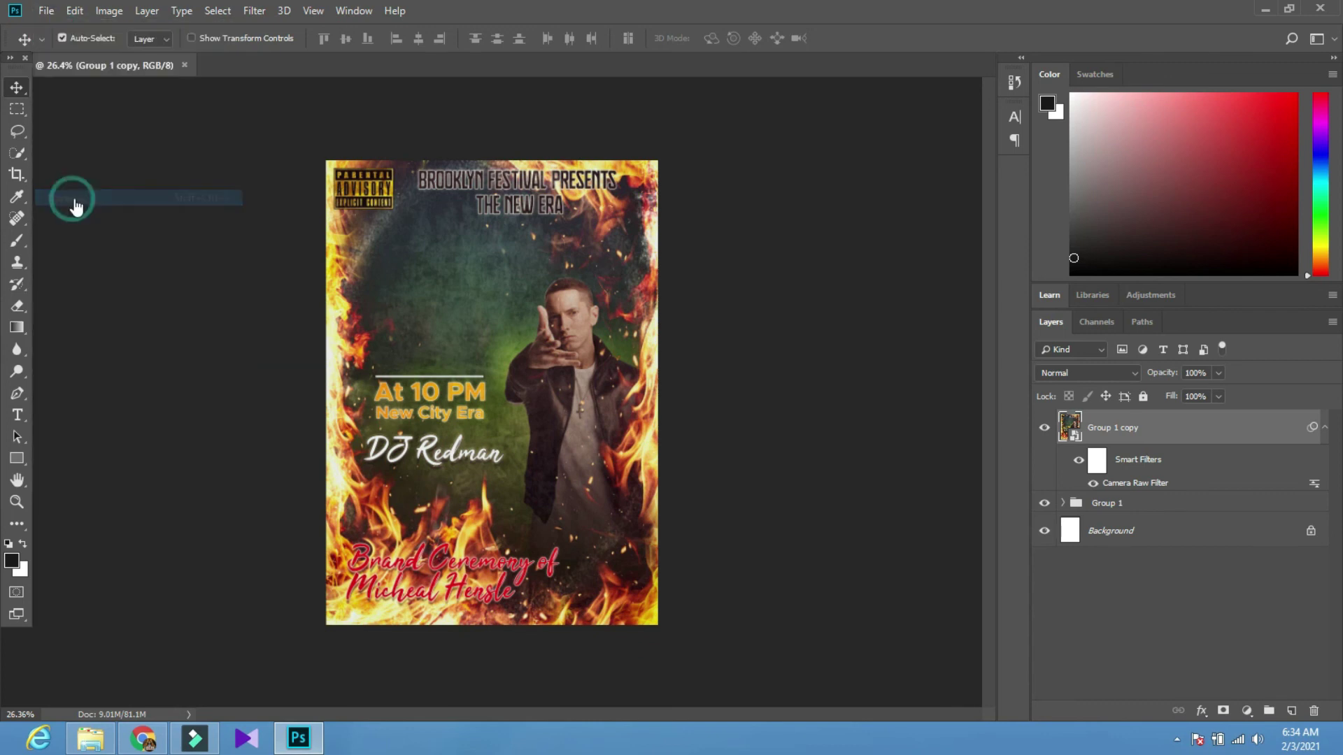
pyautogui.click(188, 409)
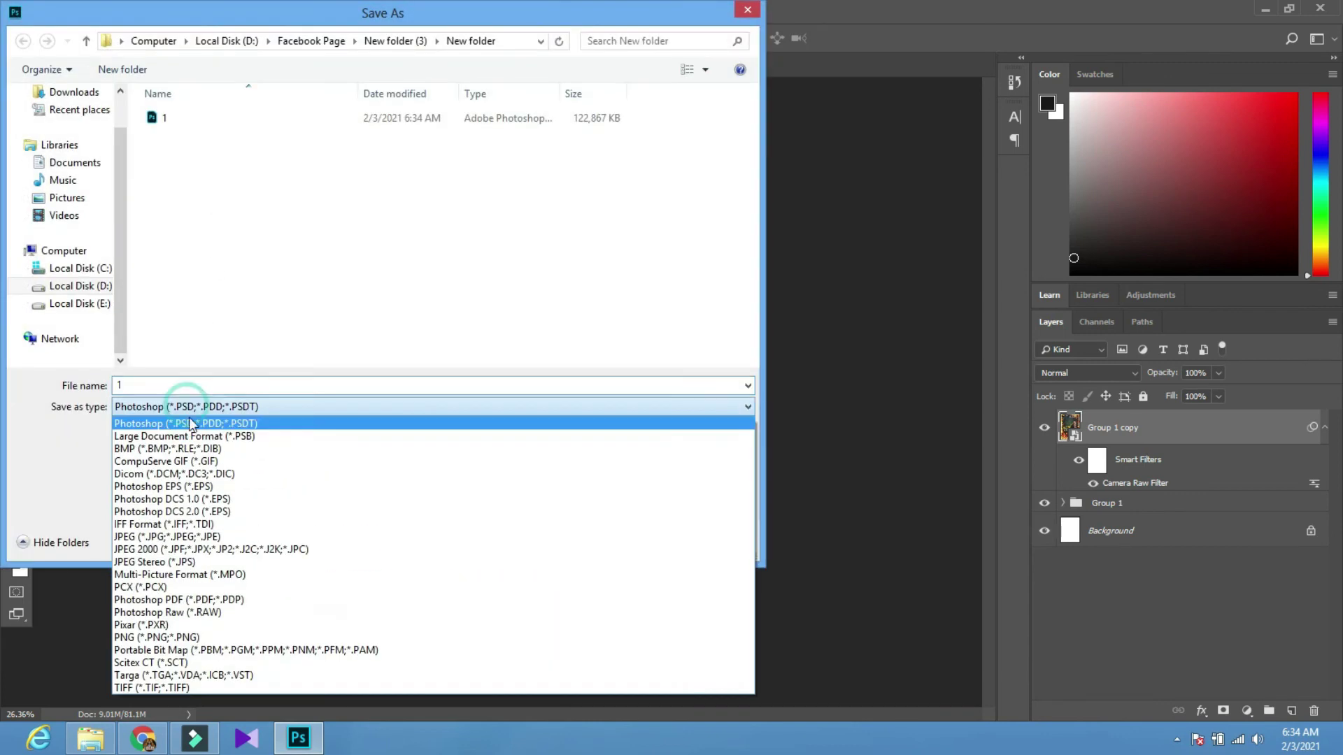
pyautogui.click(185, 526)
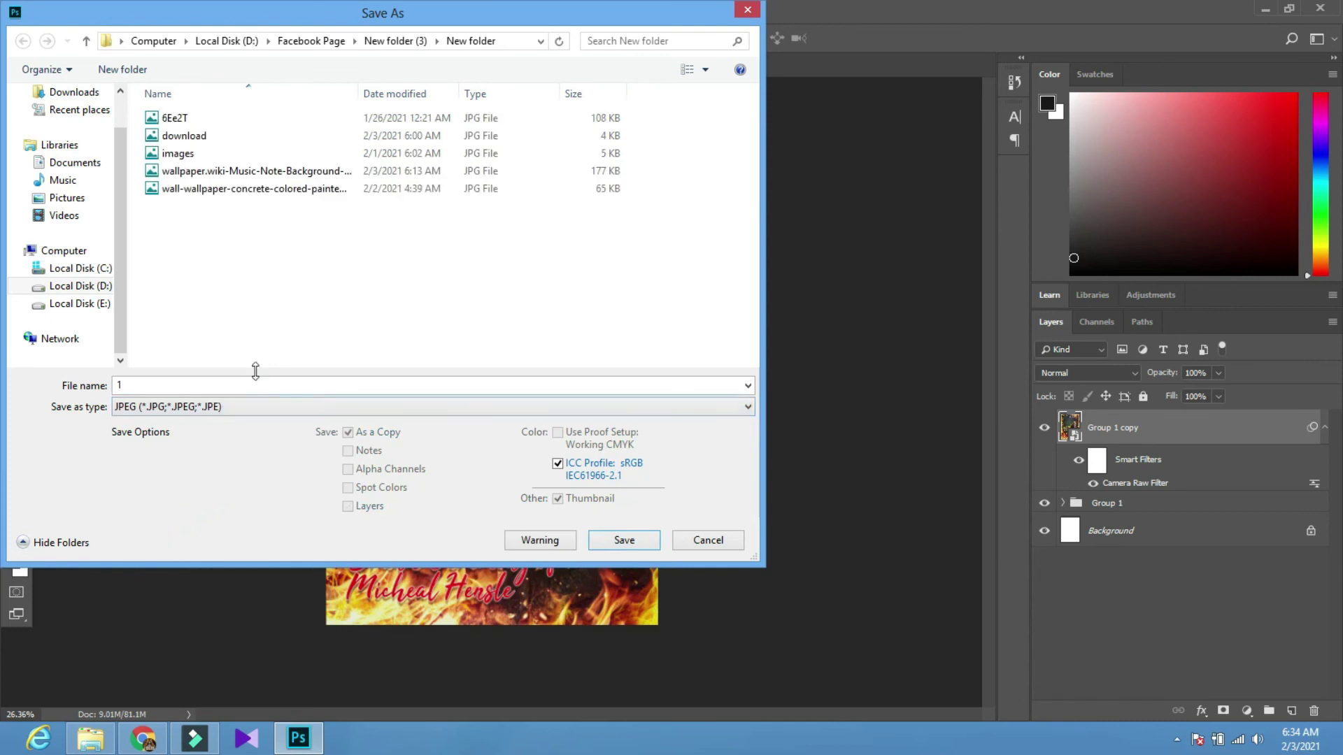
pyautogui.click(607, 540)
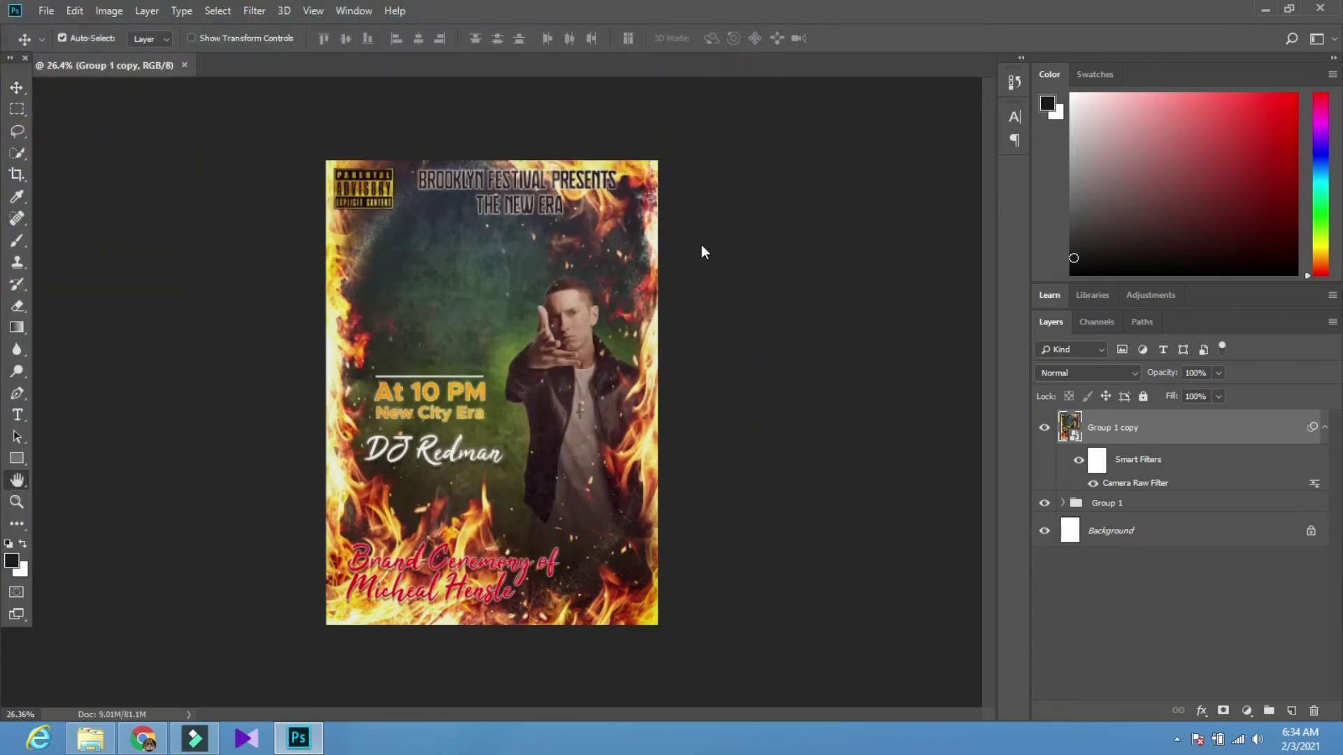
# Accept the JPEG options, then verify with a JPEG filter and large icons that '1' is in New folder
pyautogui.click(743, 171)
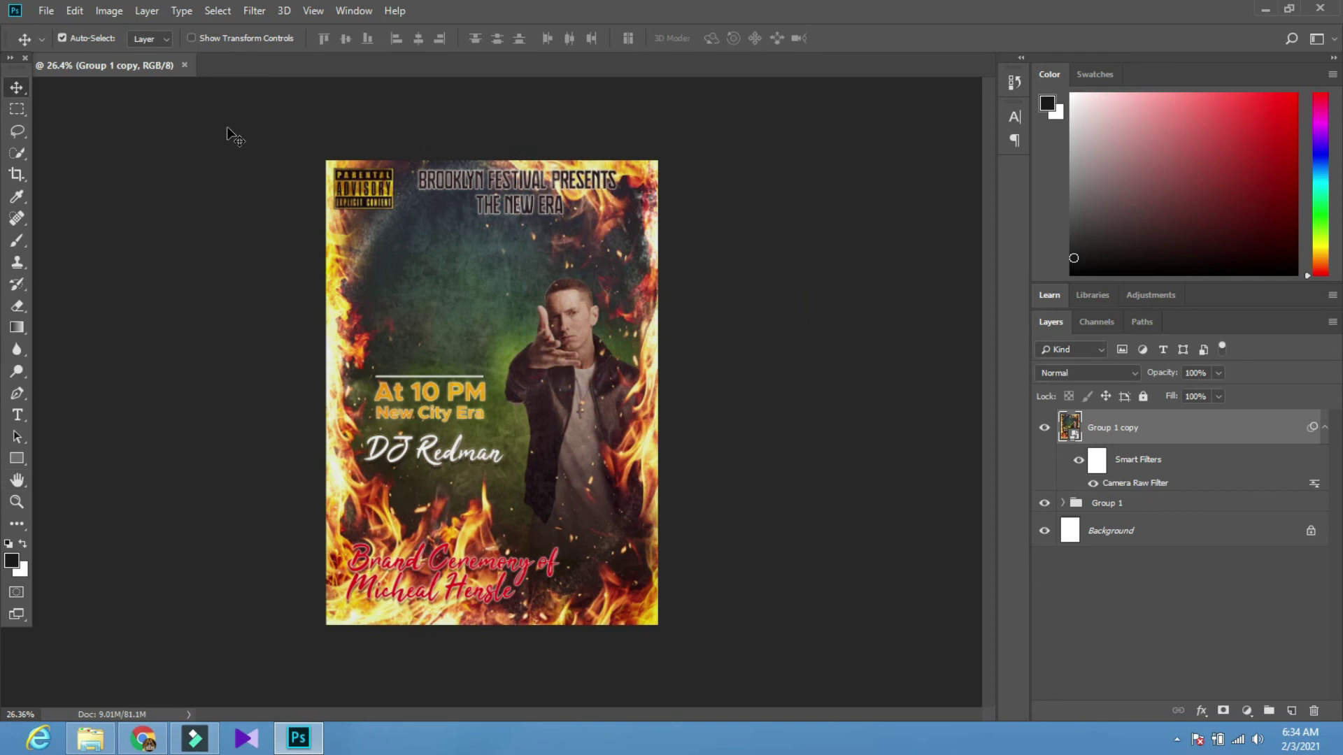
pyautogui.click(43, 9)
pyautogui.click(75, 198)
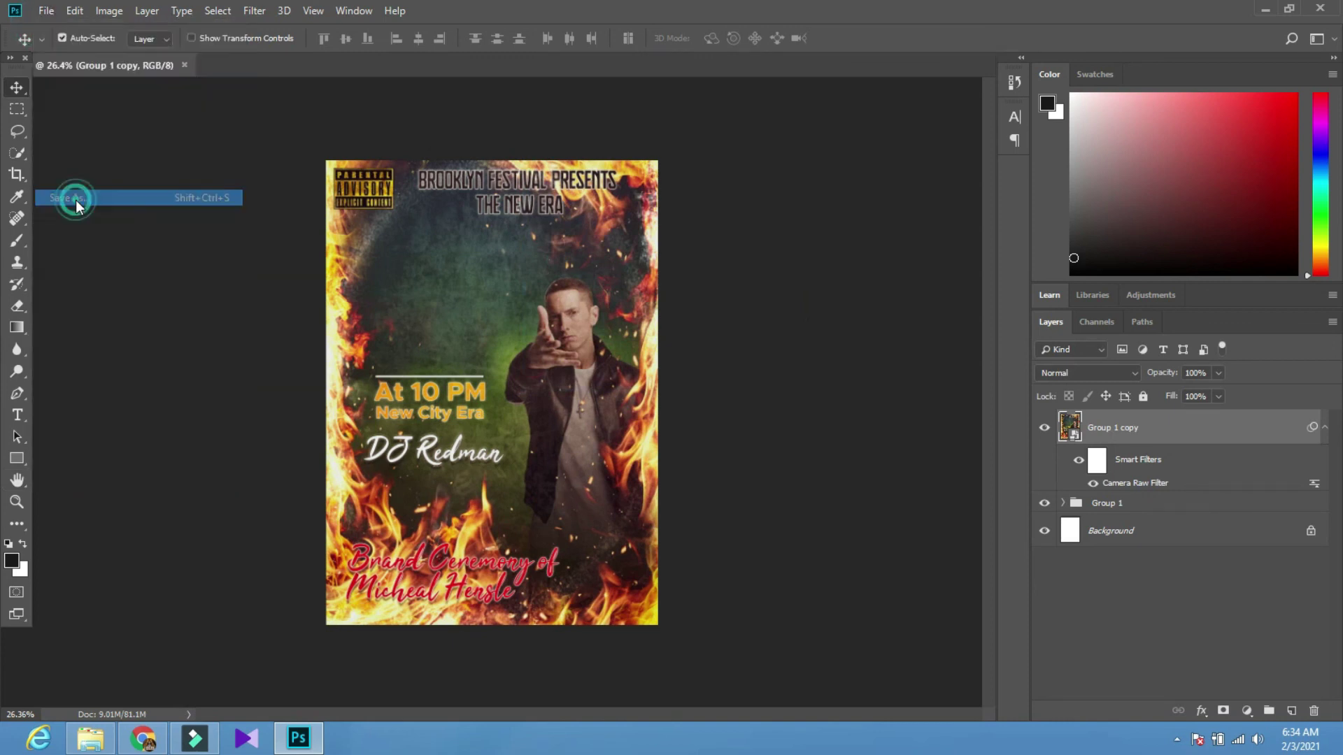
pyautogui.click(708, 70)
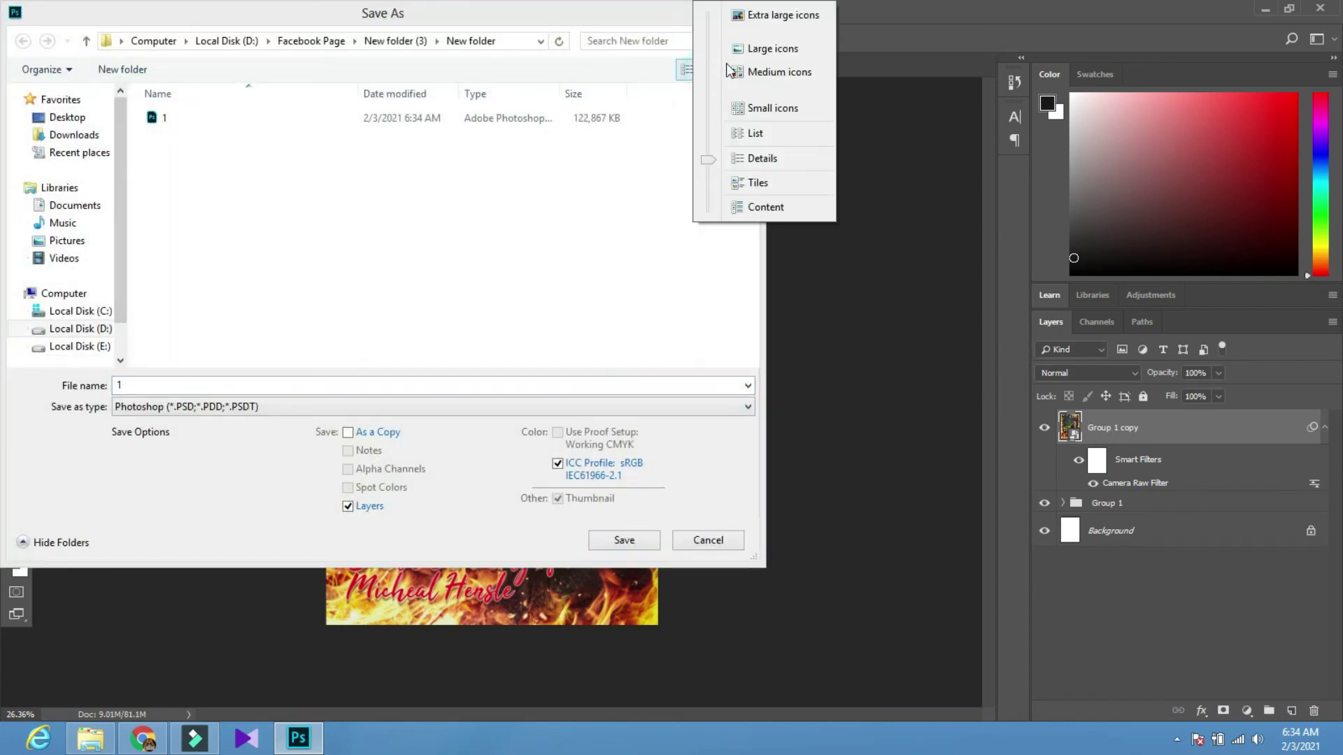
pyautogui.click(772, 48)
pyautogui.click(392, 402)
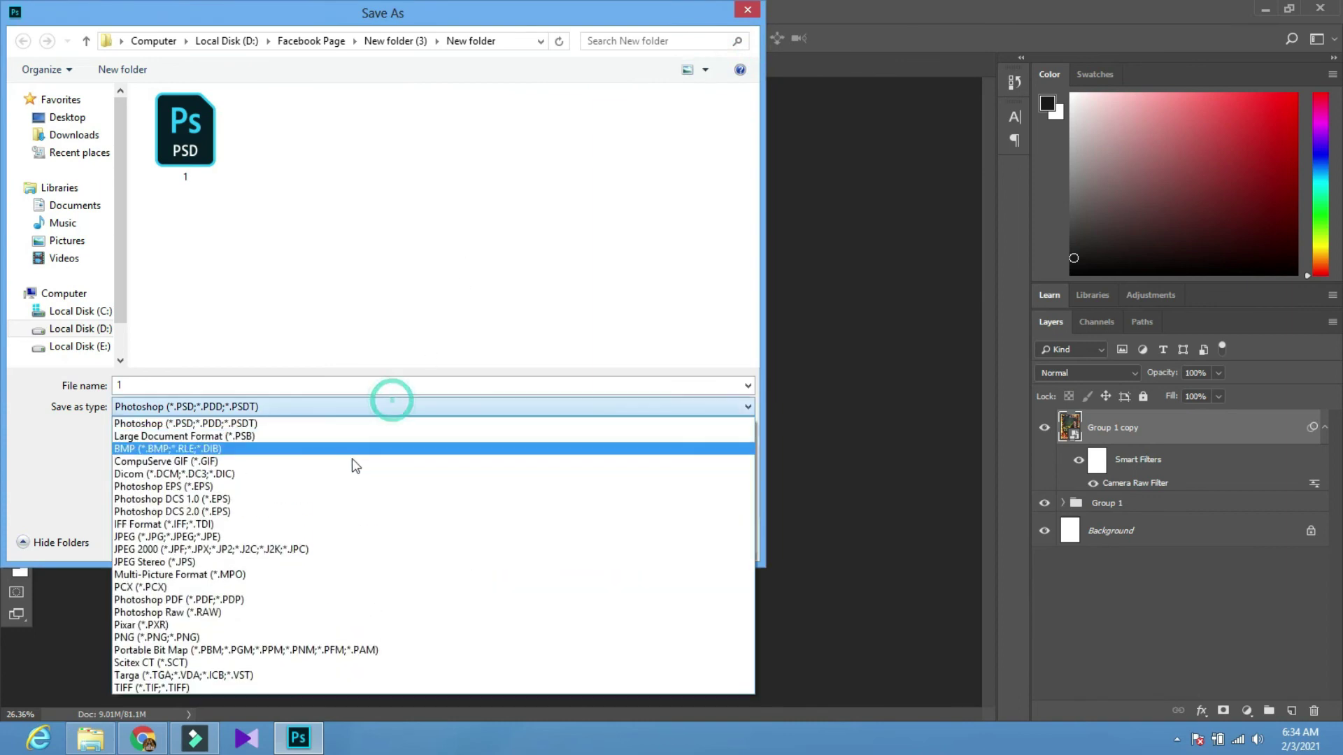
pyautogui.click(305, 532)
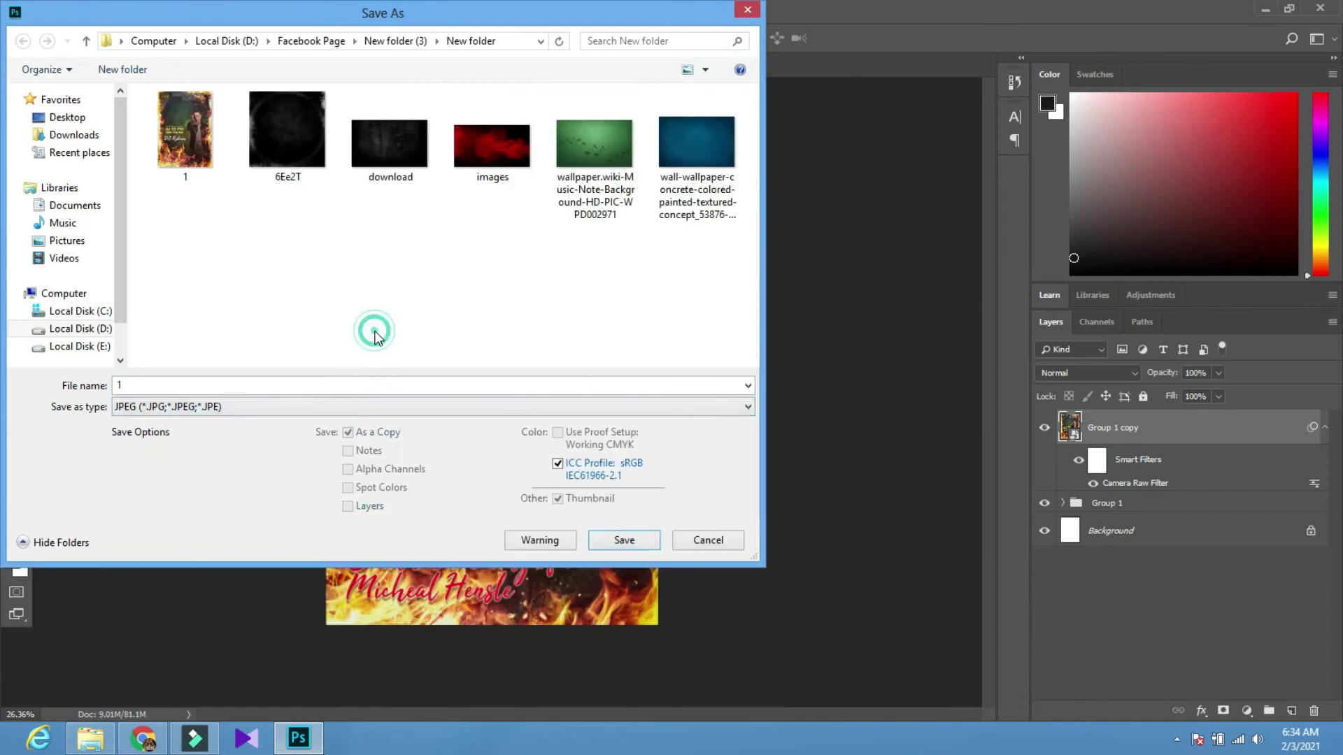
pyautogui.click(748, 10)
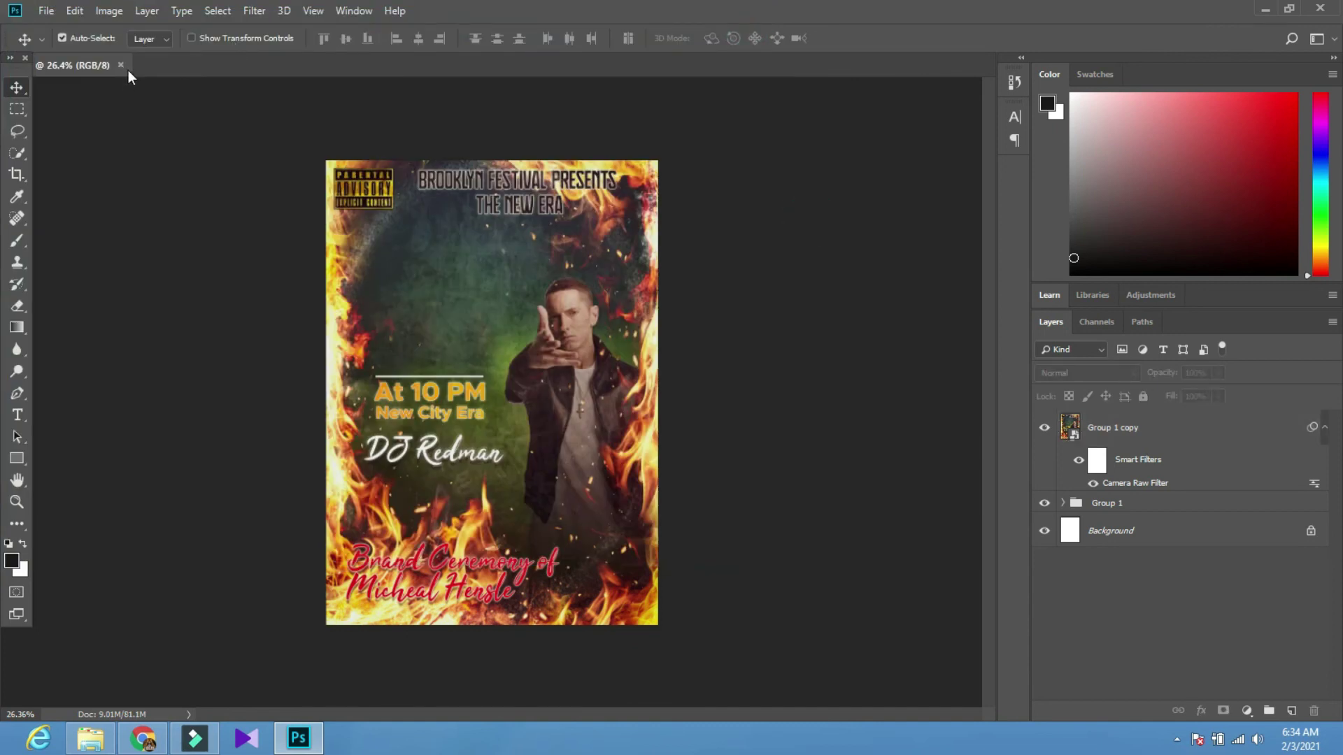